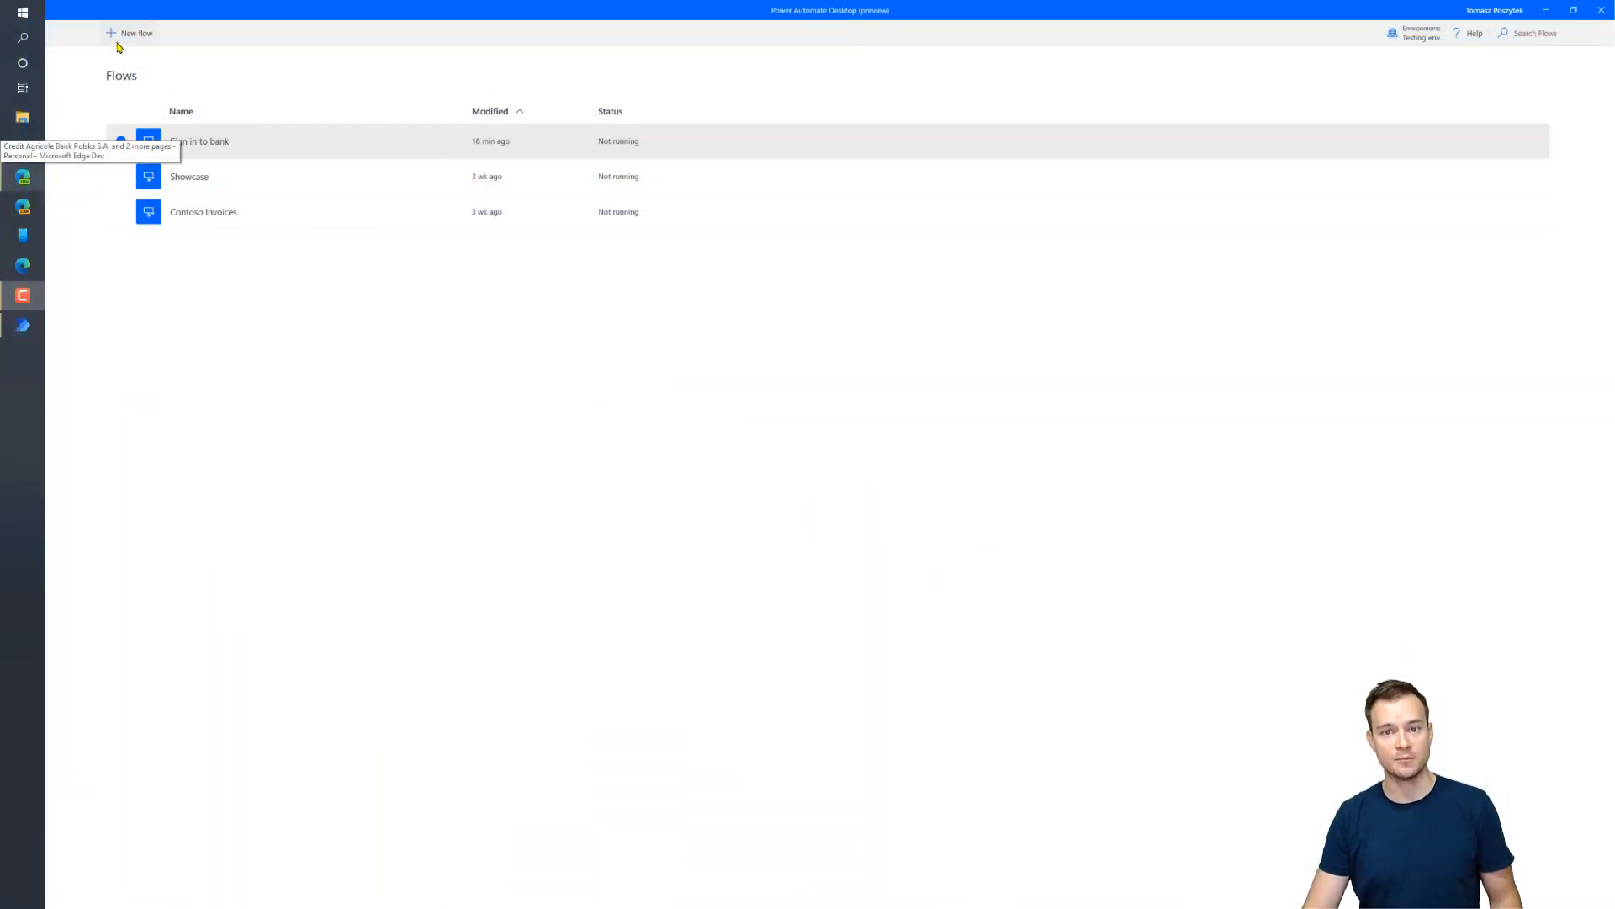
Create a new desktop flow named 'Do a transfer', correcting the mistyped capital O
left_click(119, 42)
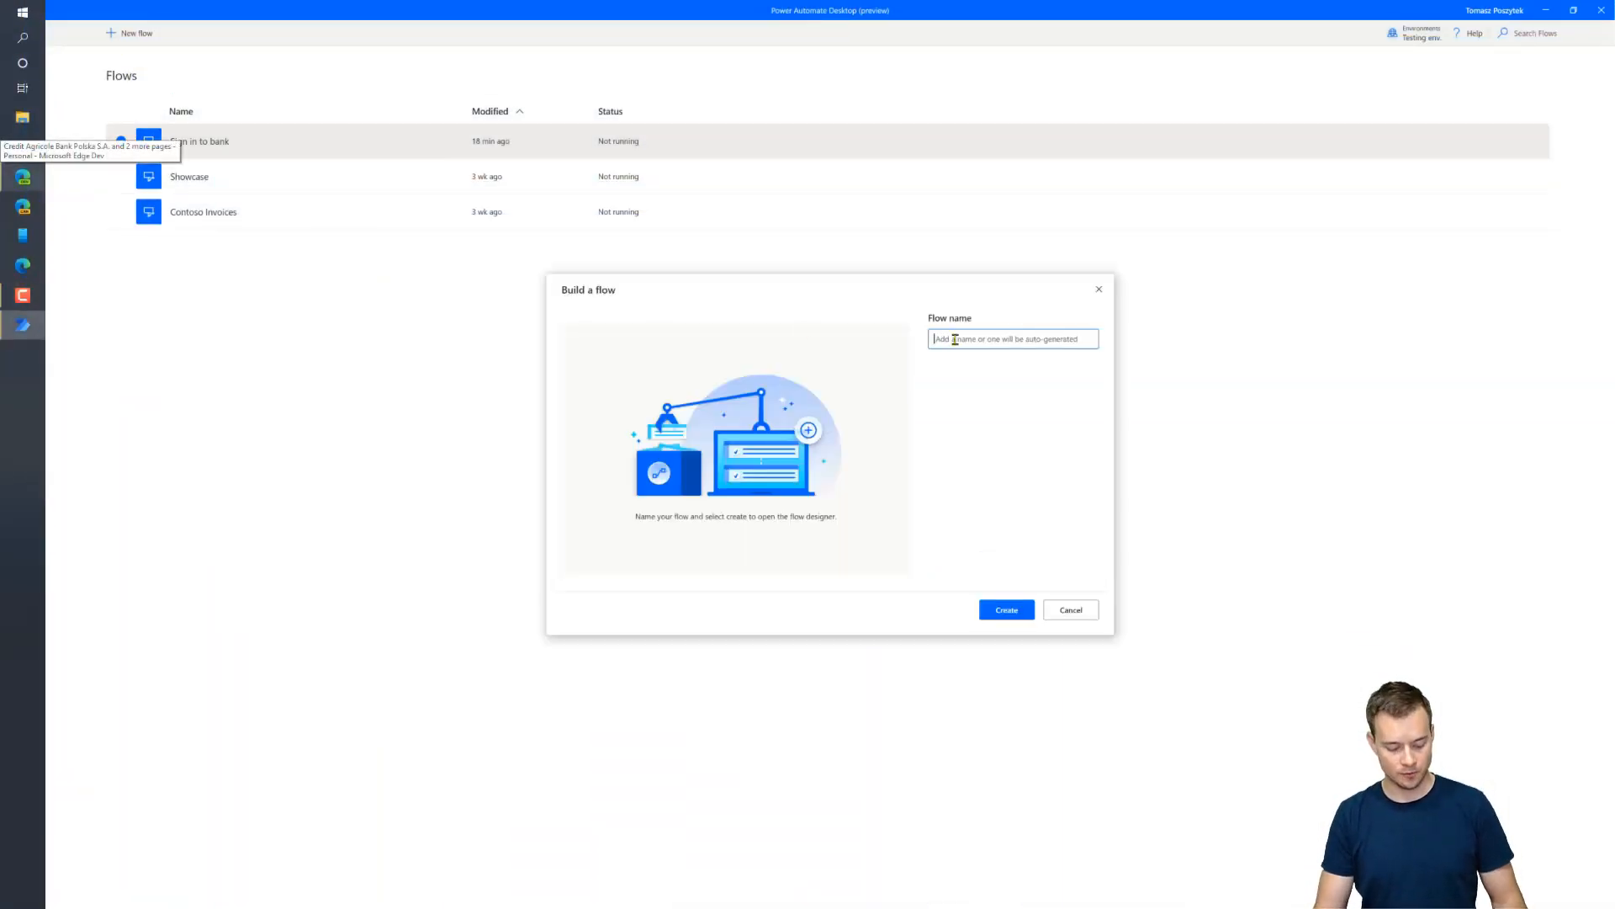
type("DO a")
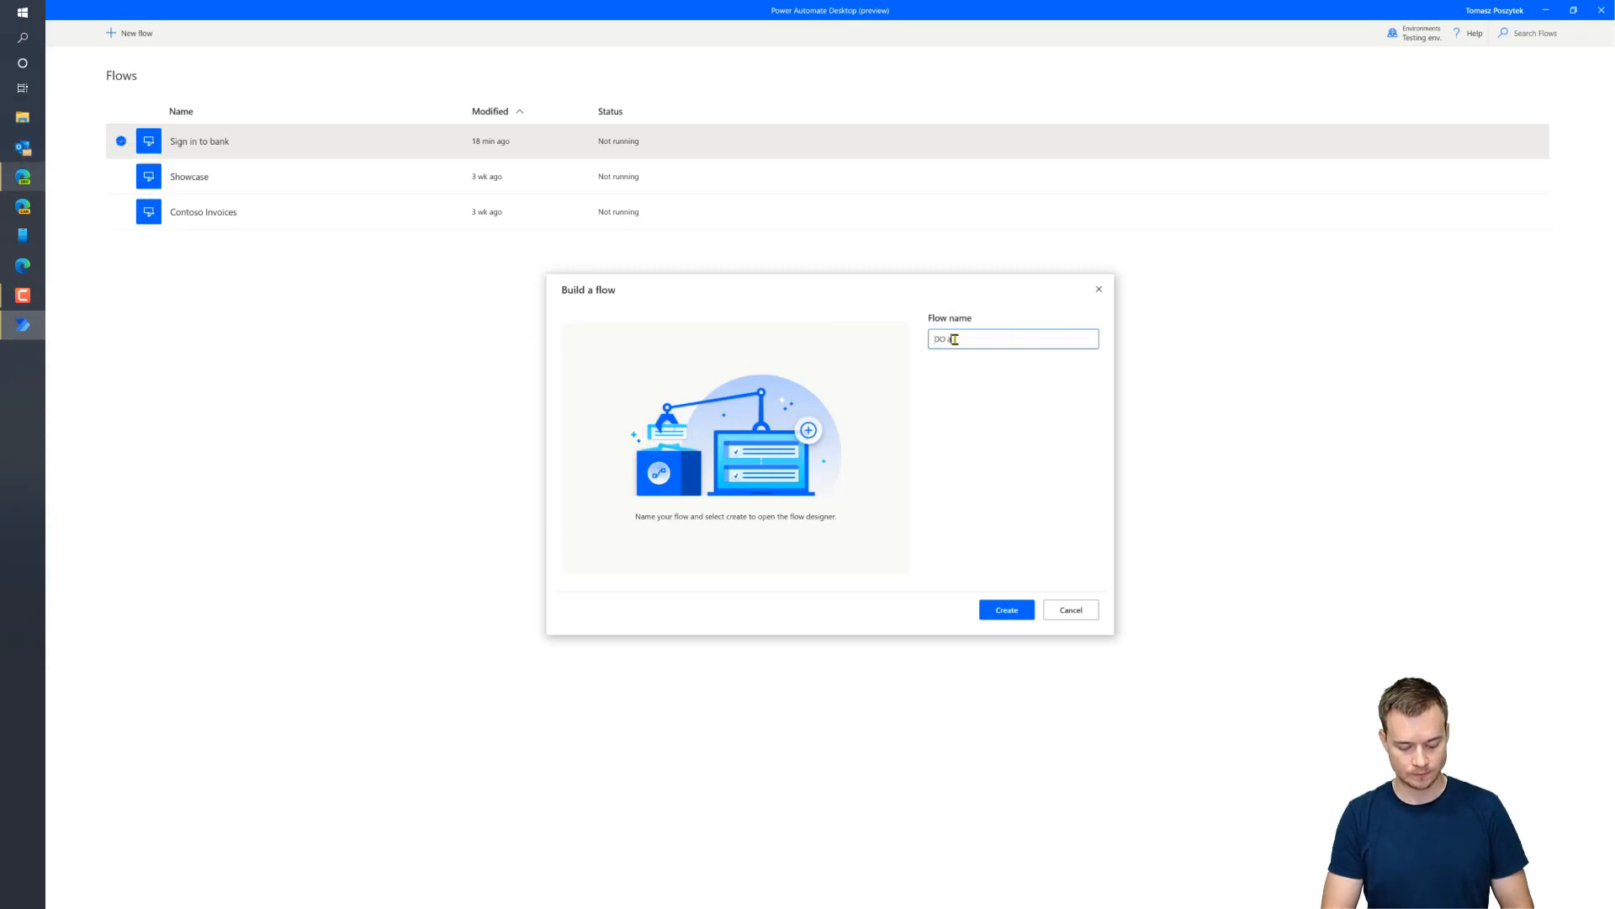
type(" transfer")
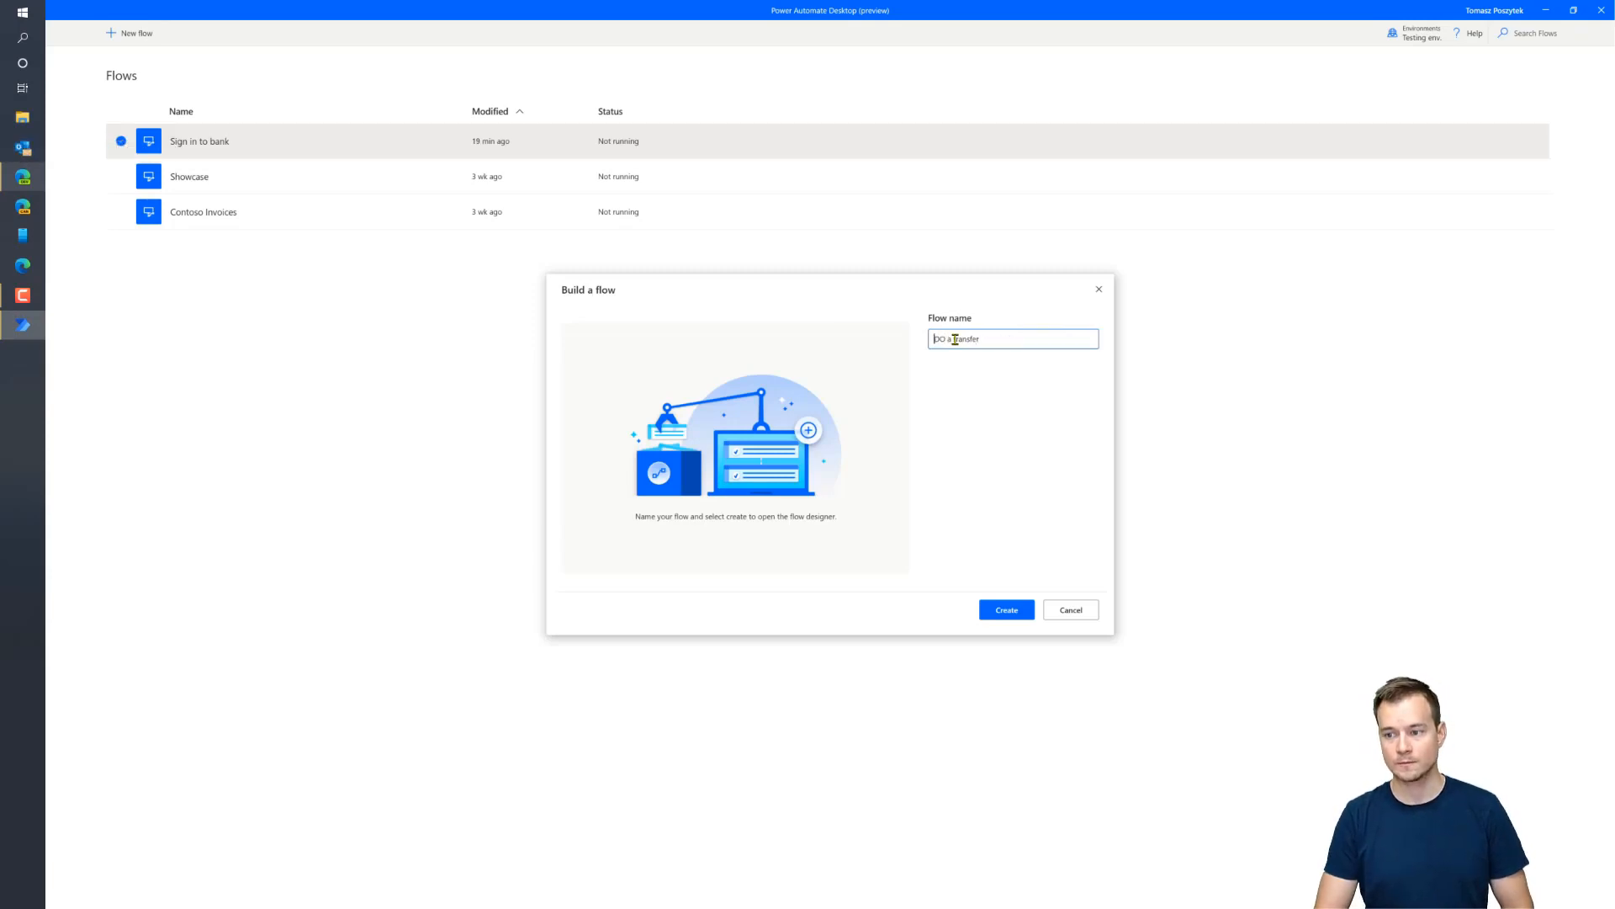
key("Right")
key("Delete")
type("o")
key("Return")
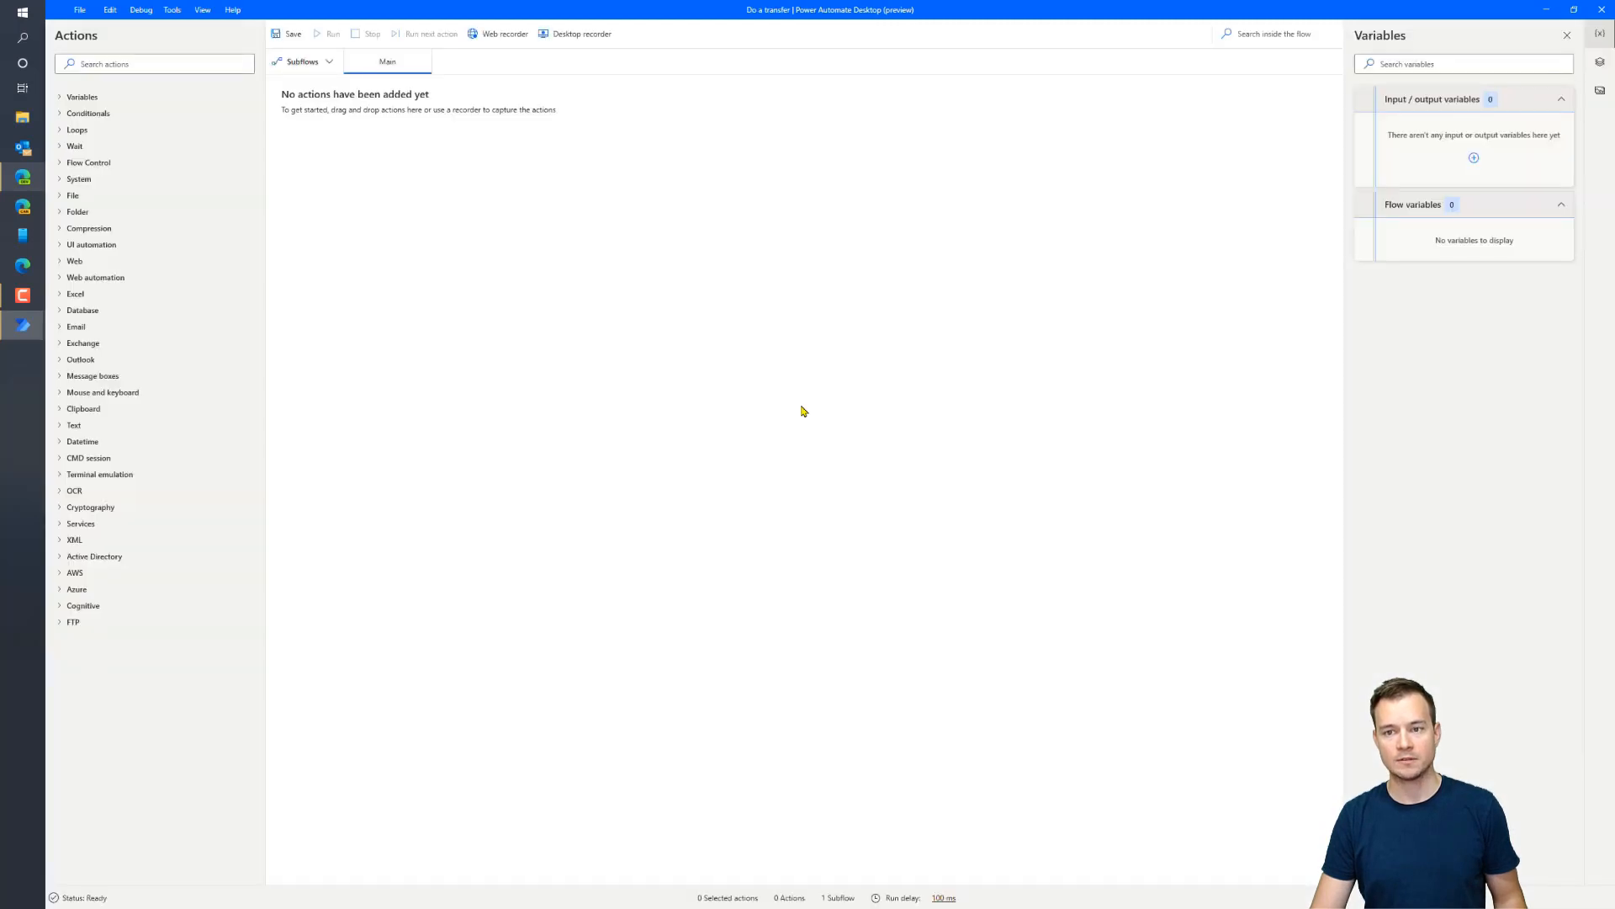
Start a web recording in Microsoft Edge and load the pasted CA24 demo login address
left_click(505, 37)
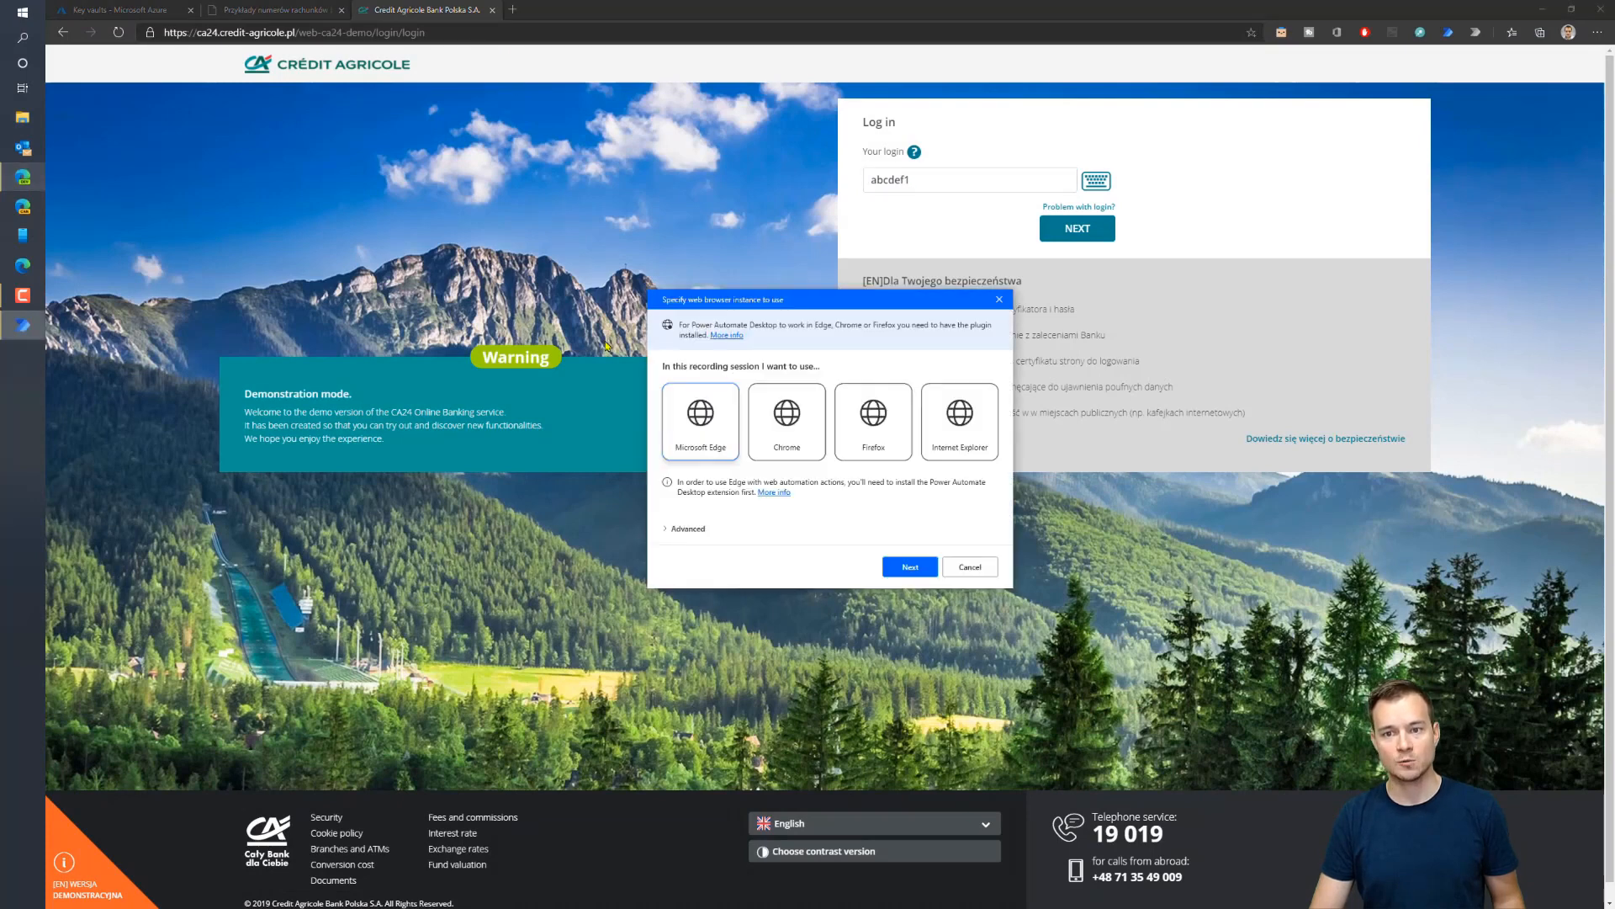
left_click(901, 572)
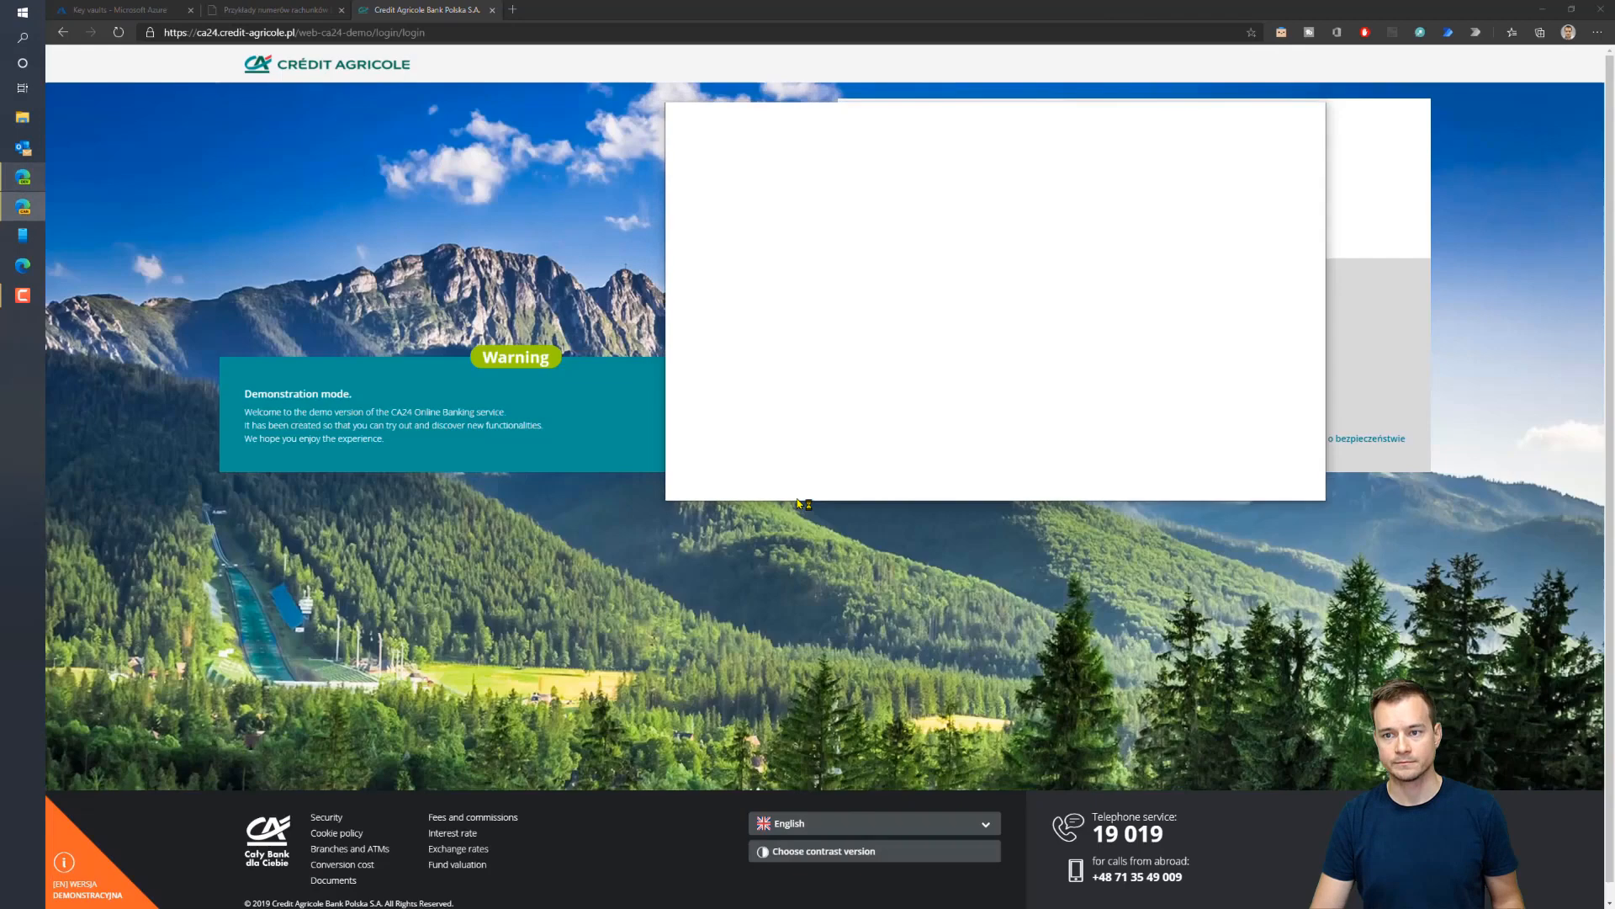
left_click(1282, 111)
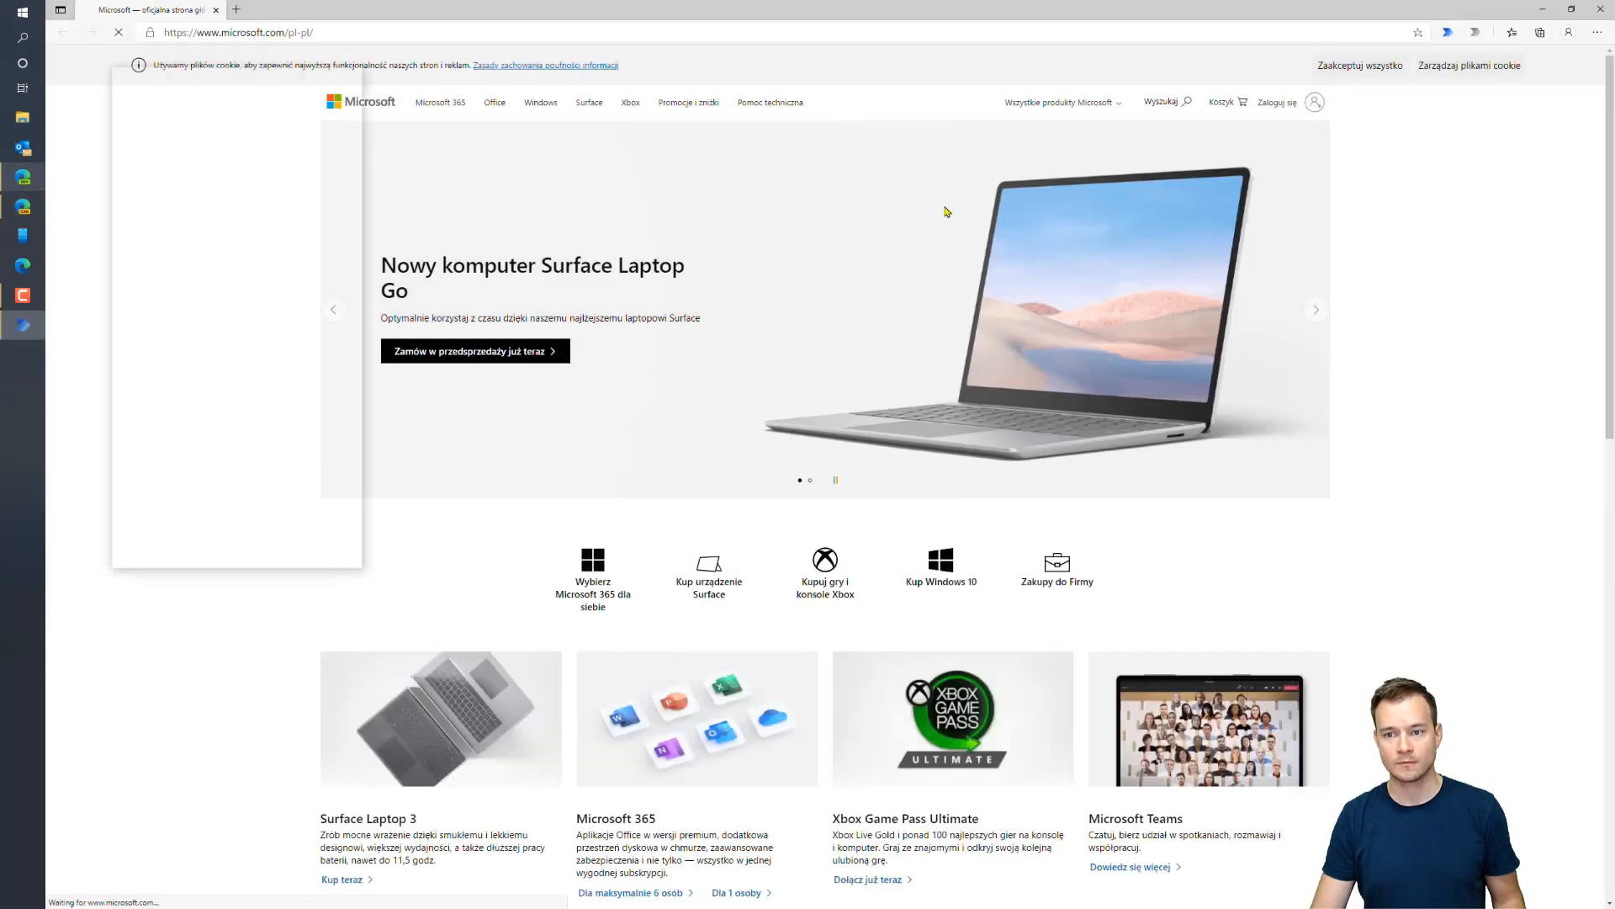
left_click(386, 33)
type("https://ca24.credit-agricole.pl/web-ca24-demo/login/login?lang=en")
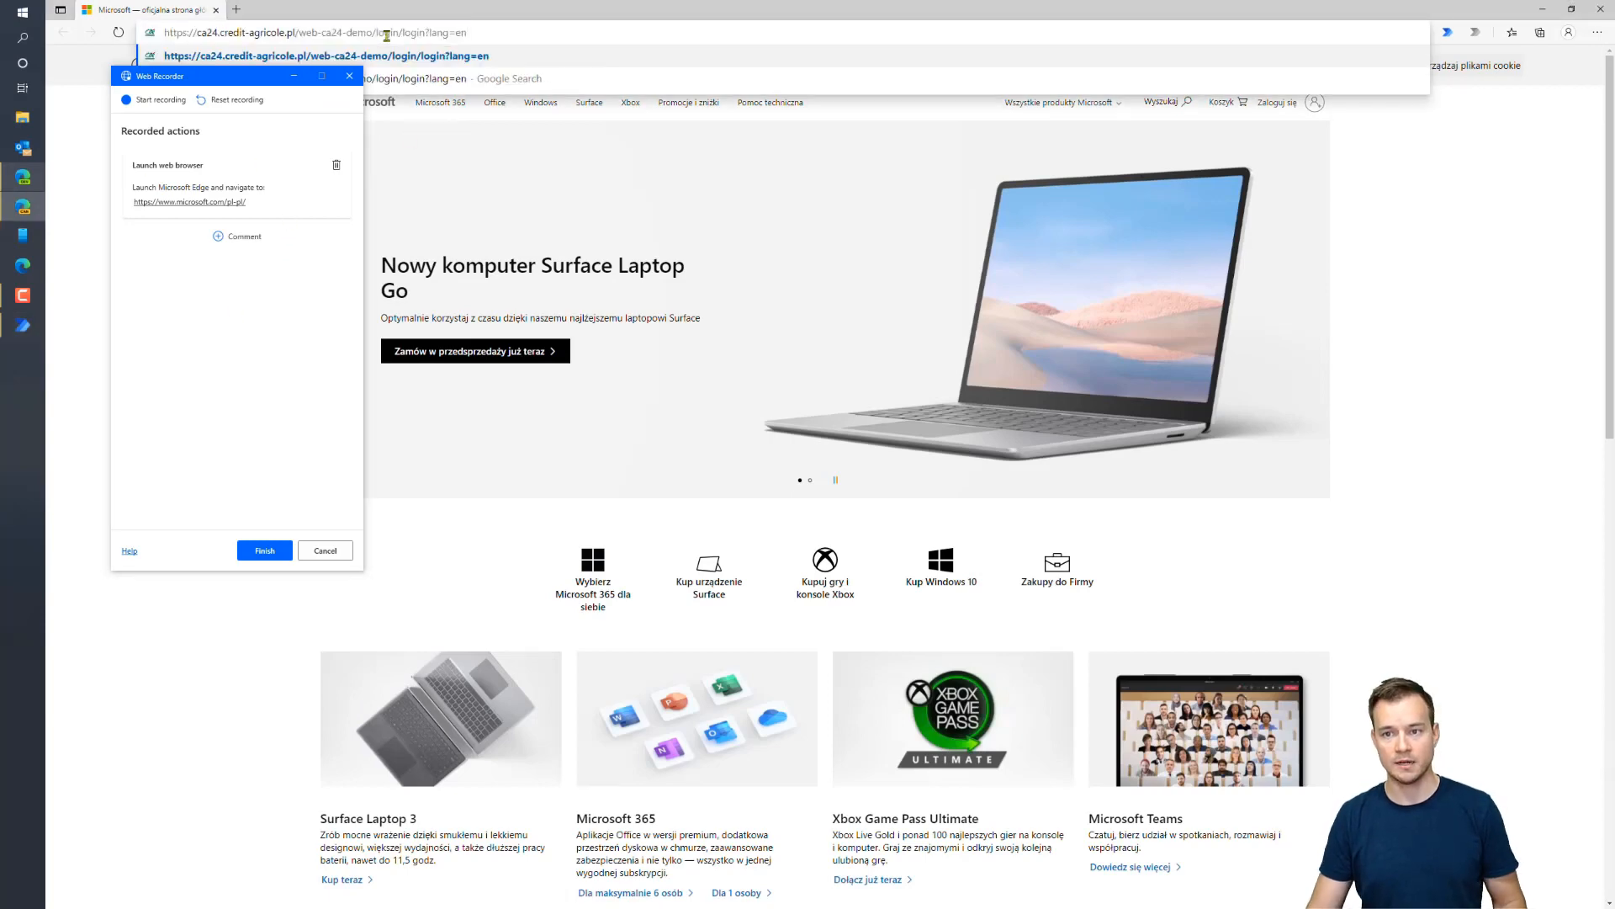
key("Return")
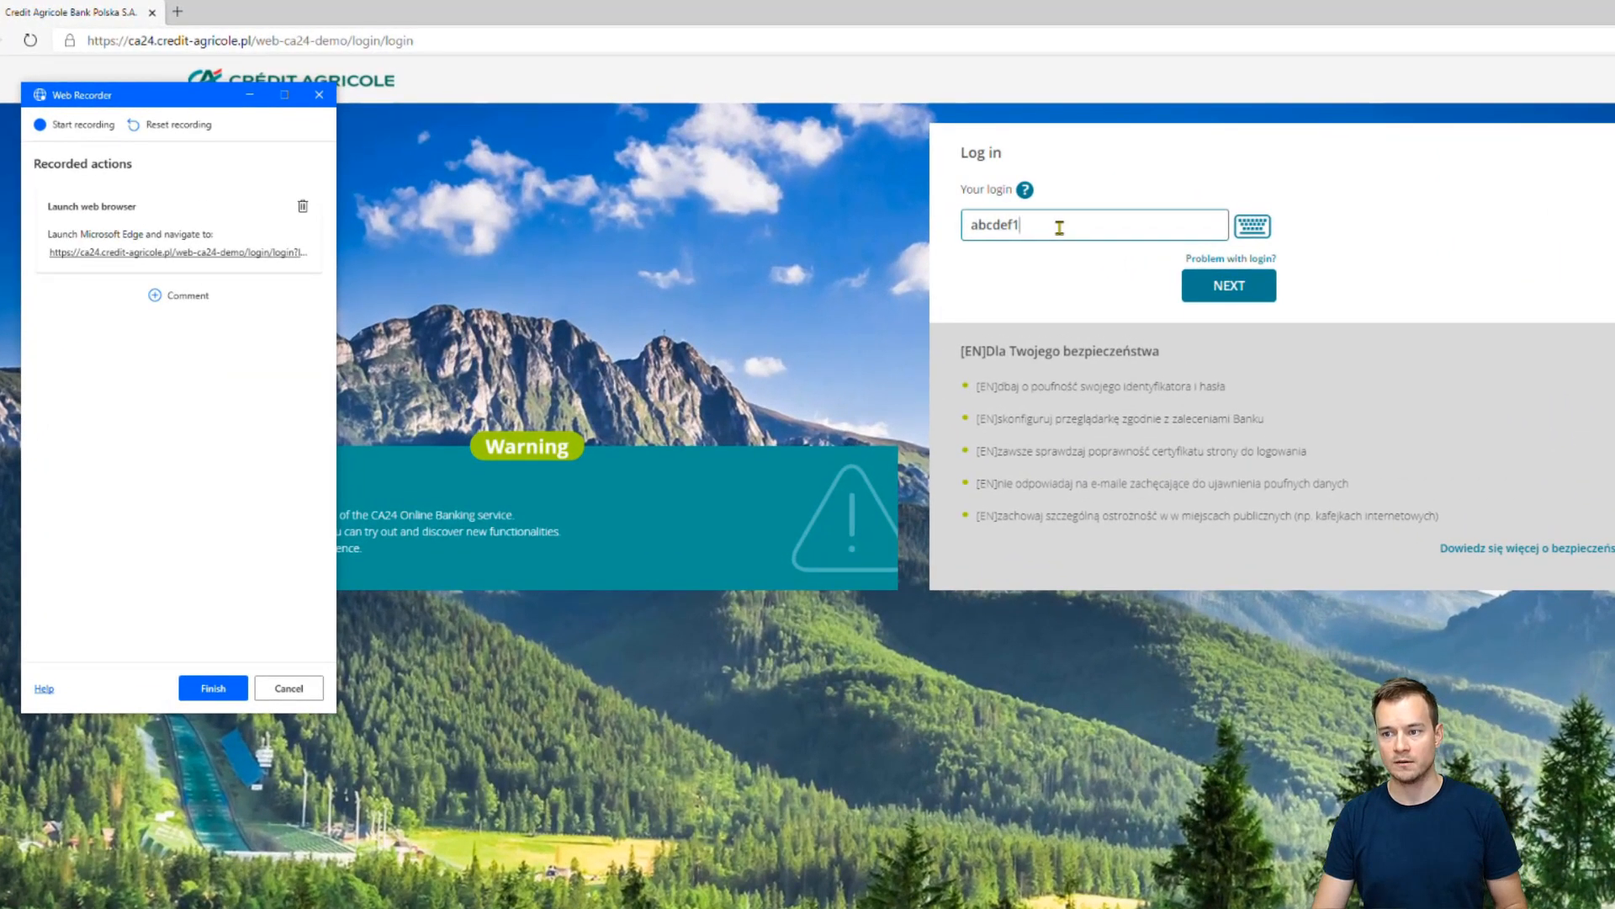
Enter a dummy login, submit it, go back to the login step and finish recording
type("sdfds")
left_click(1212, 284)
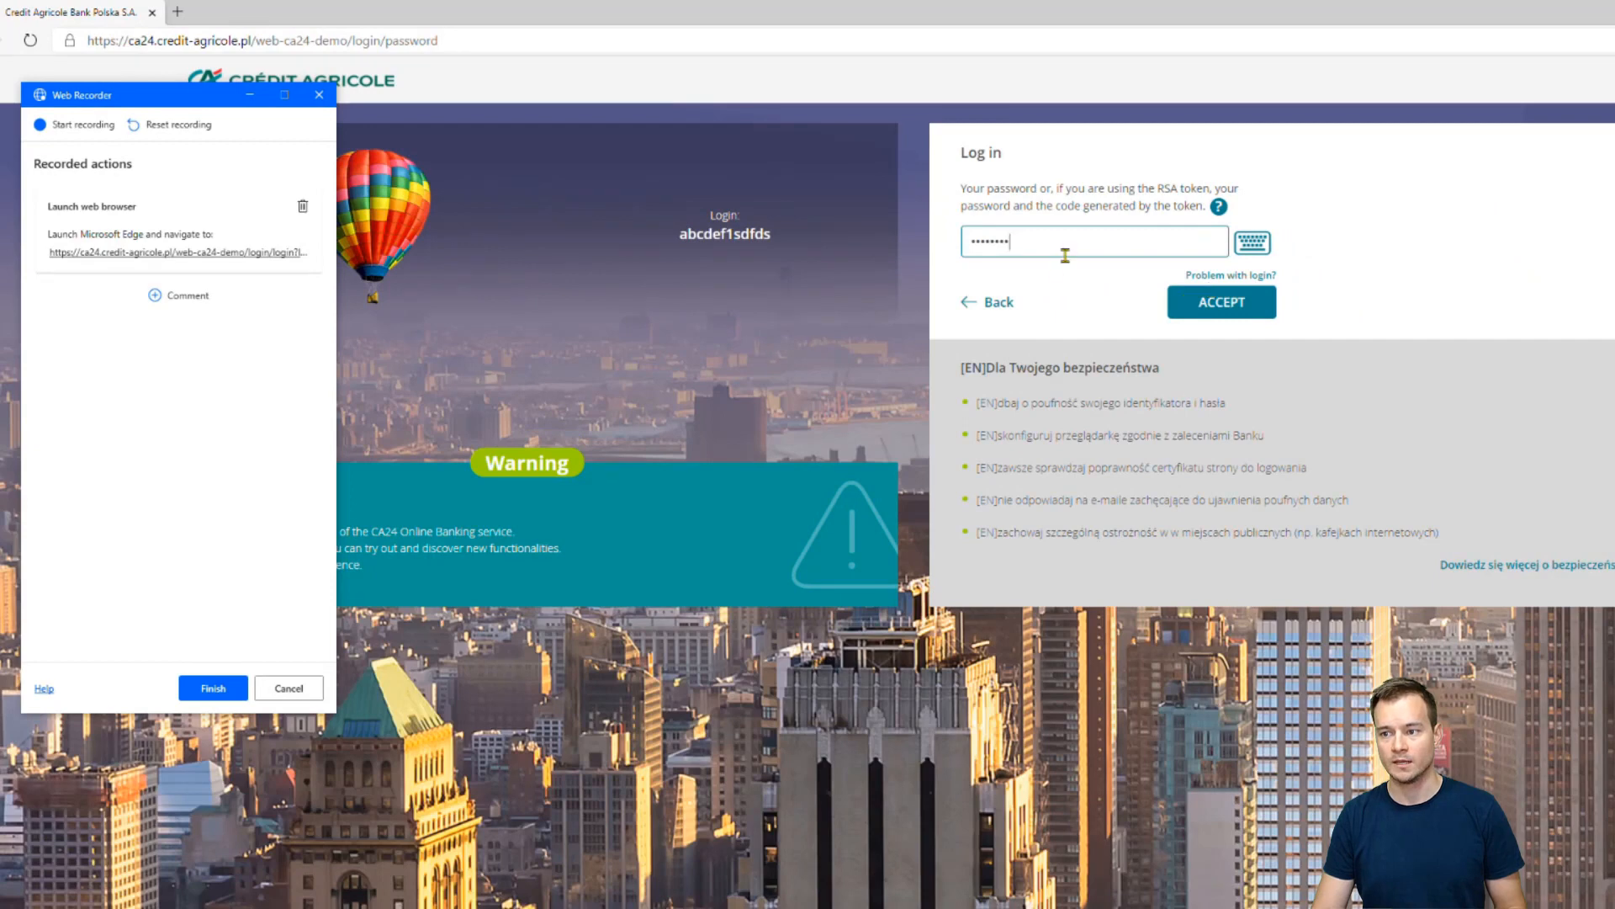
left_click(993, 305)
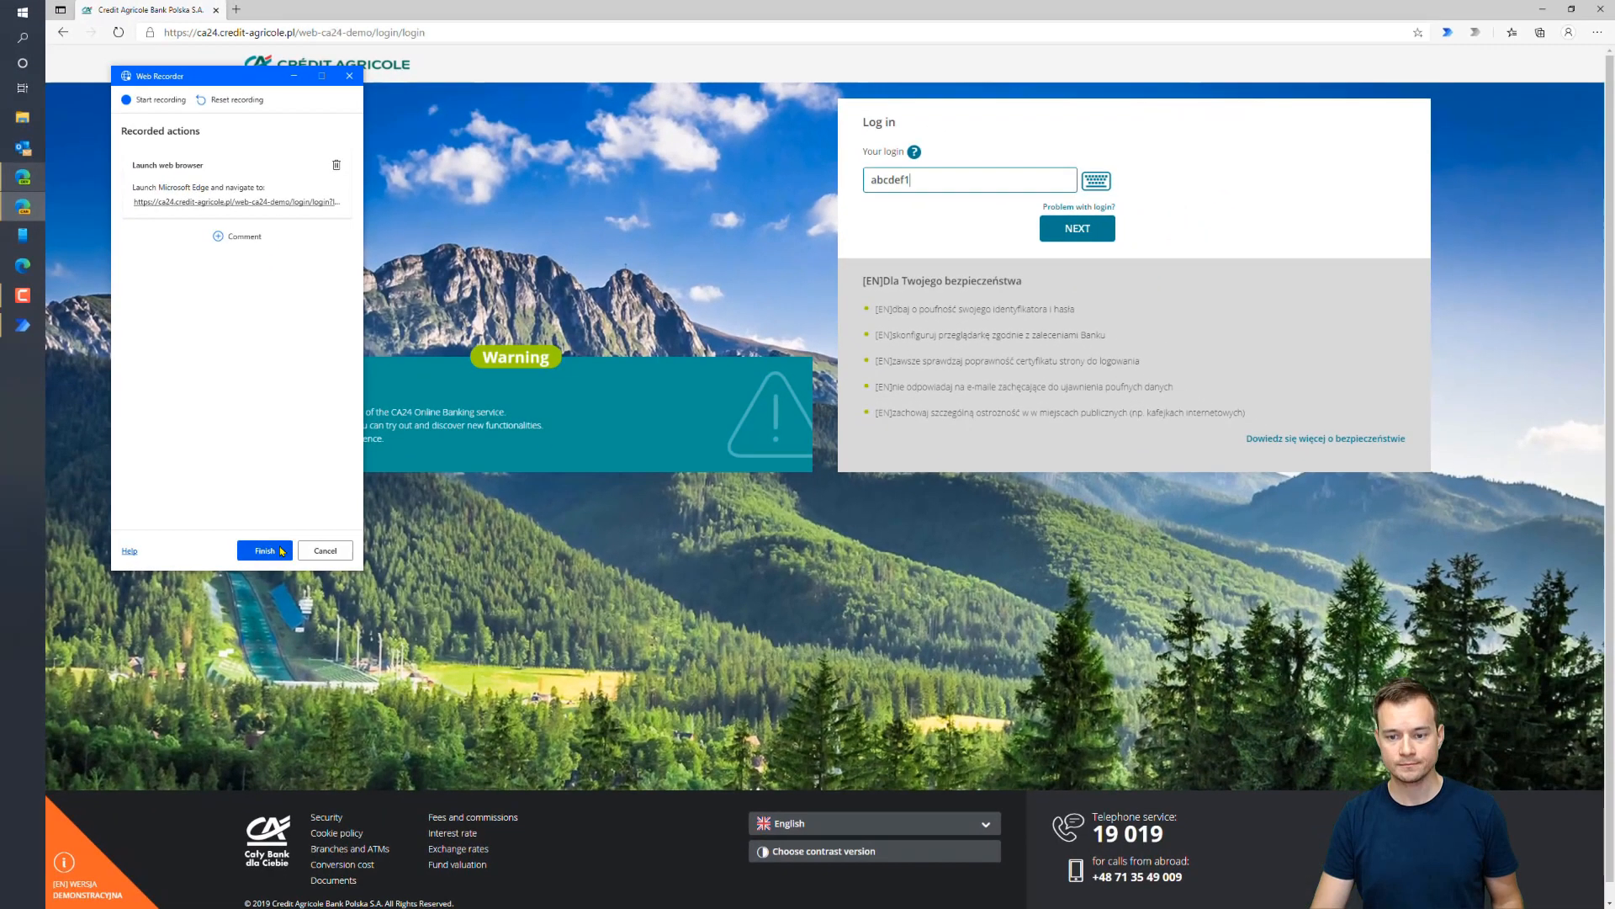
left_click(265, 551)
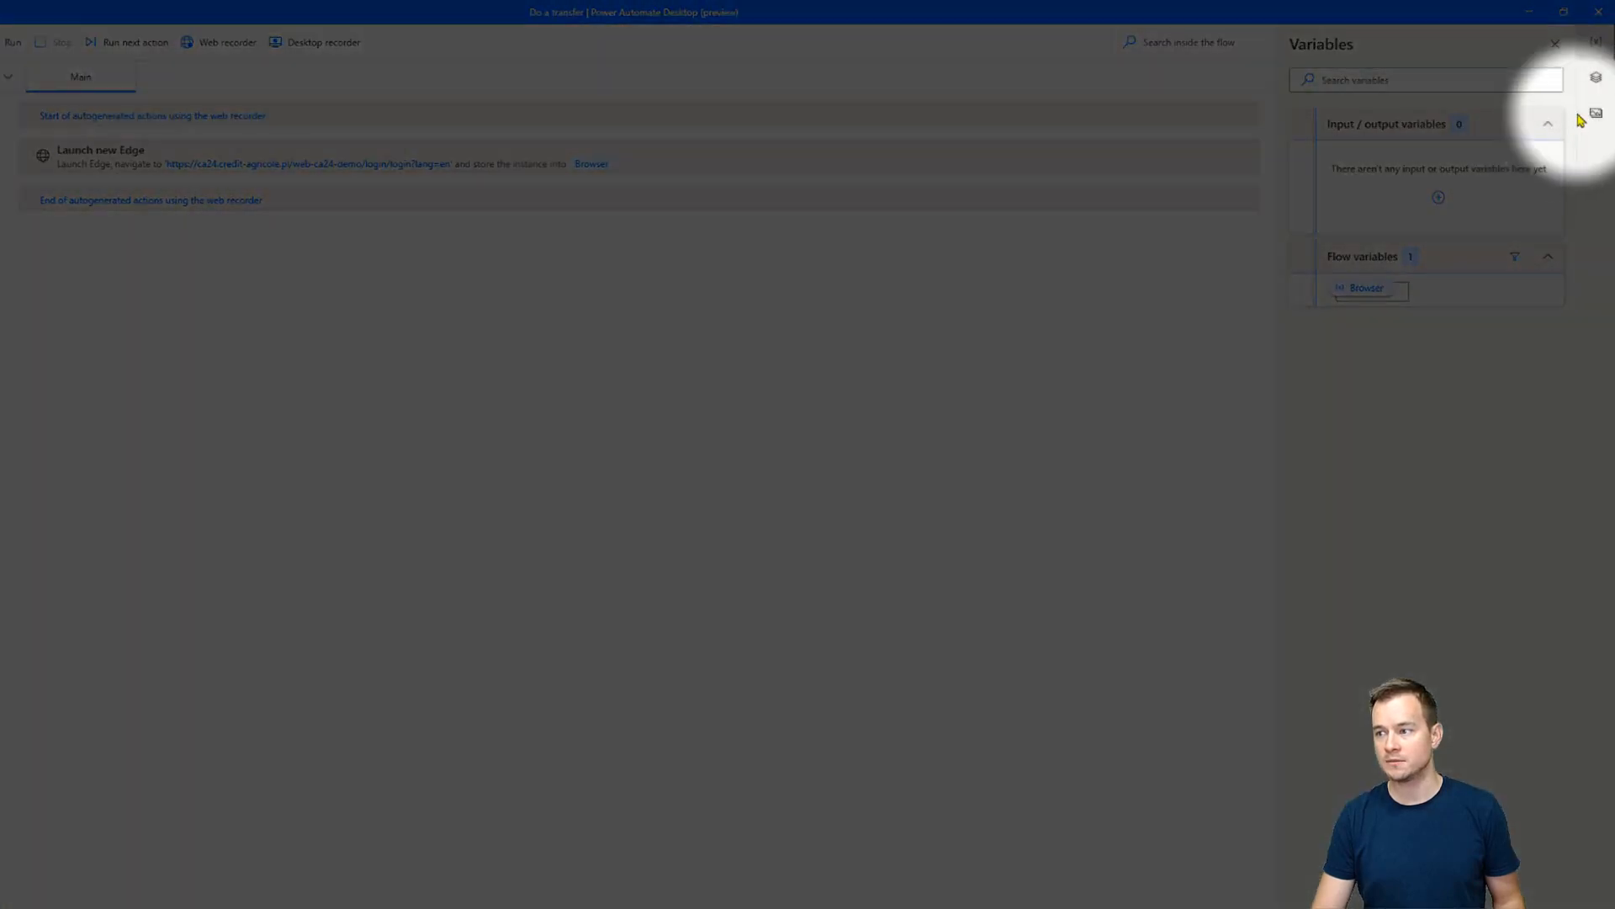
Start adding UI elements from the UI elements pane over the Edge login page
left_click(1595, 84)
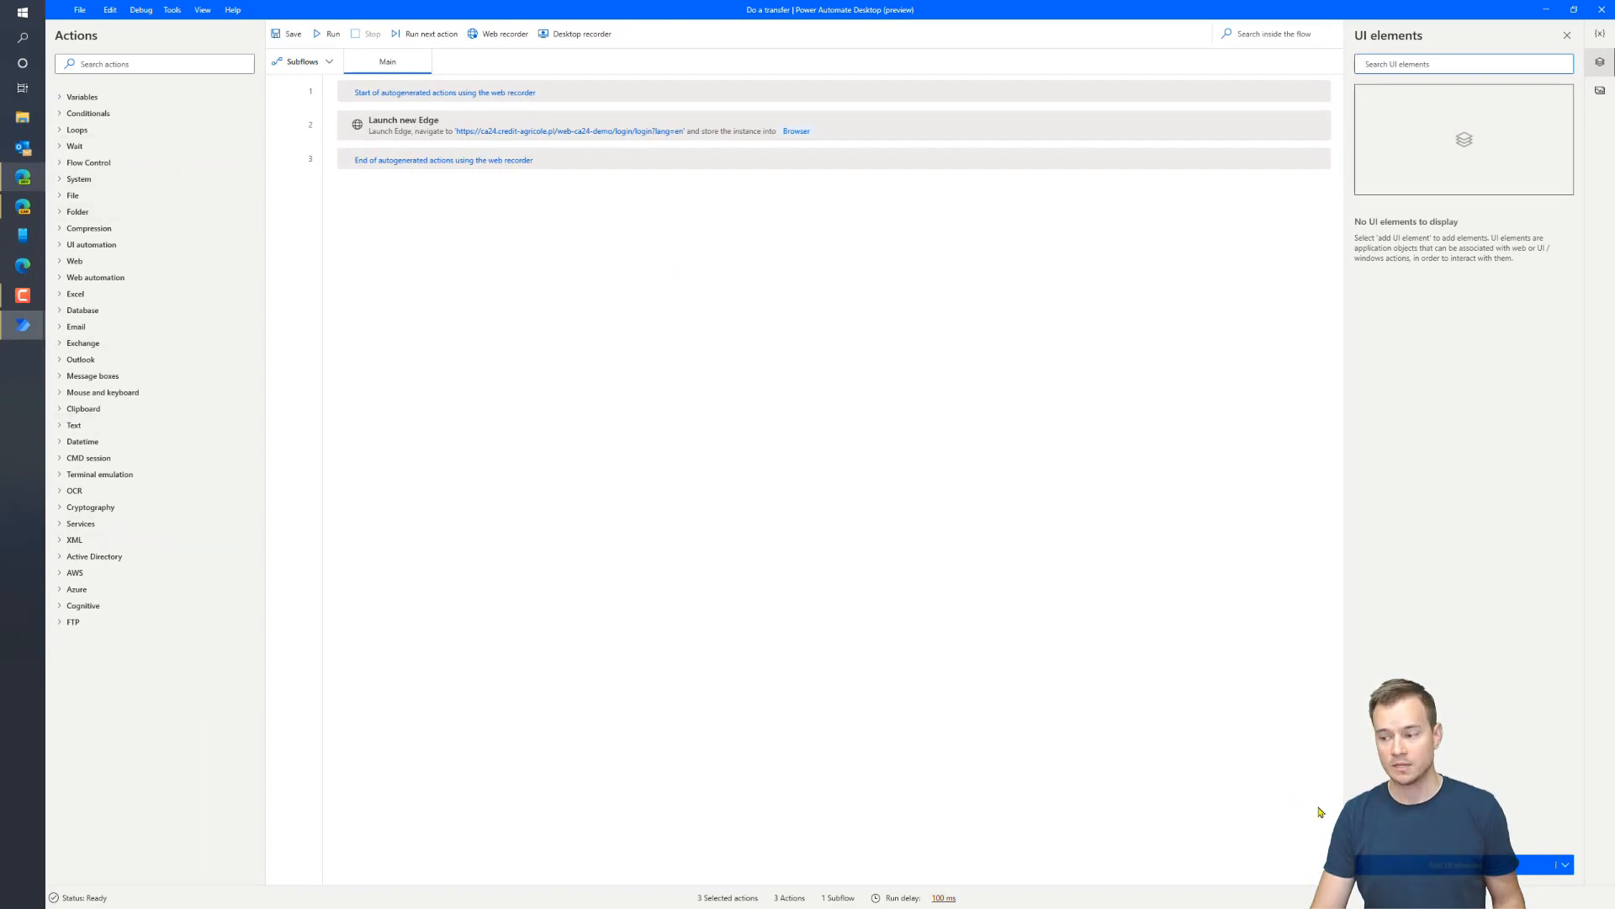
left_click(1497, 866)
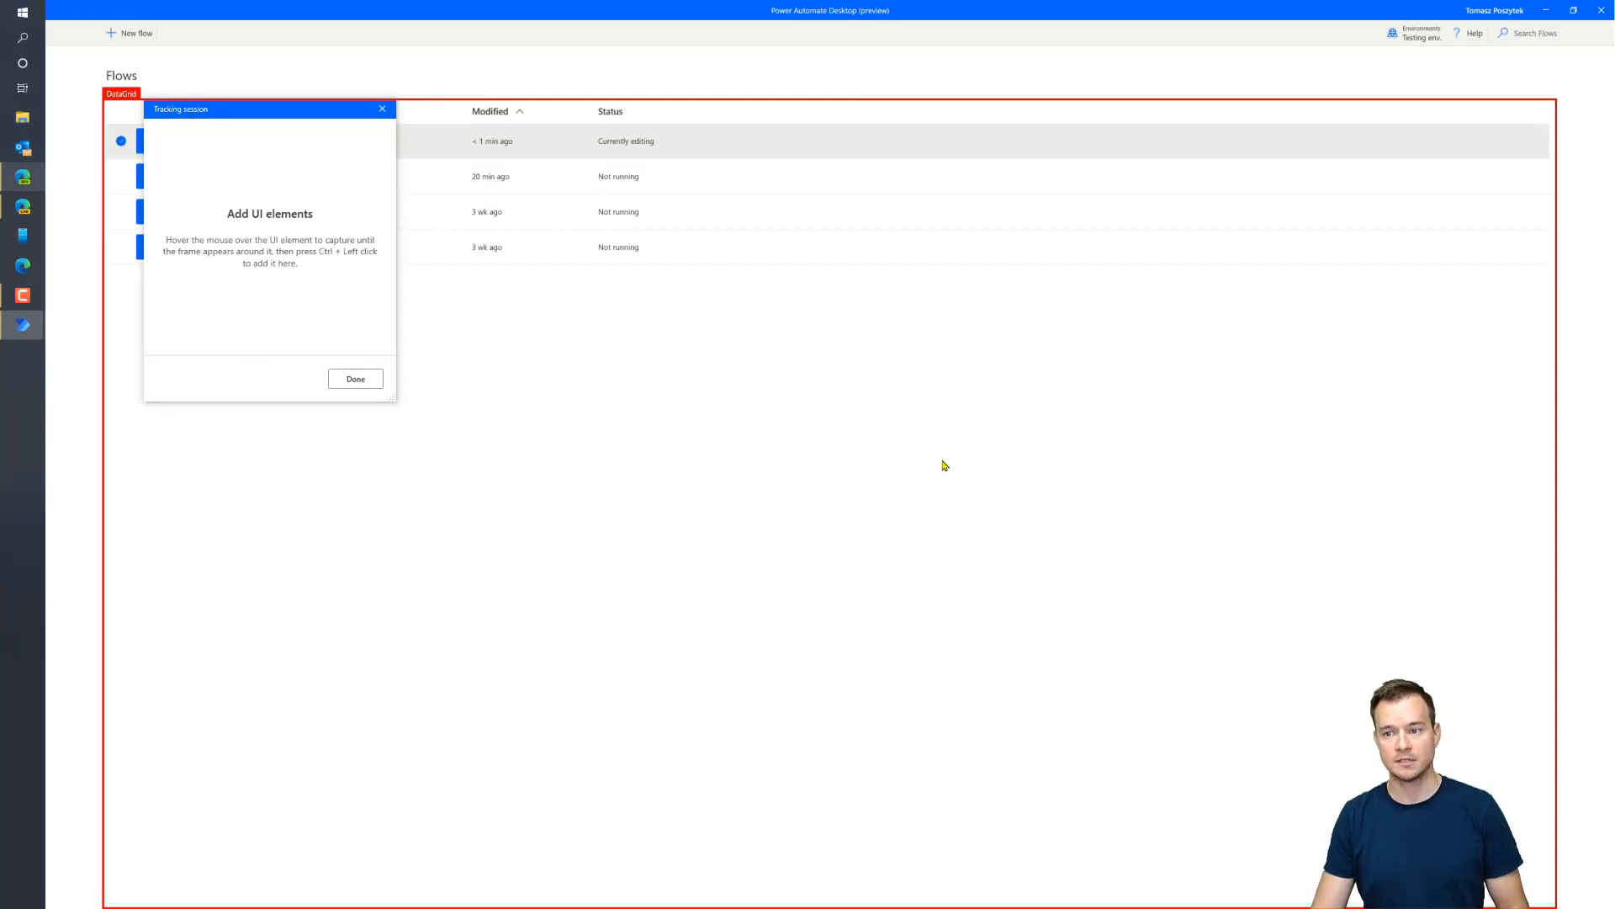
key("alt+Tab")
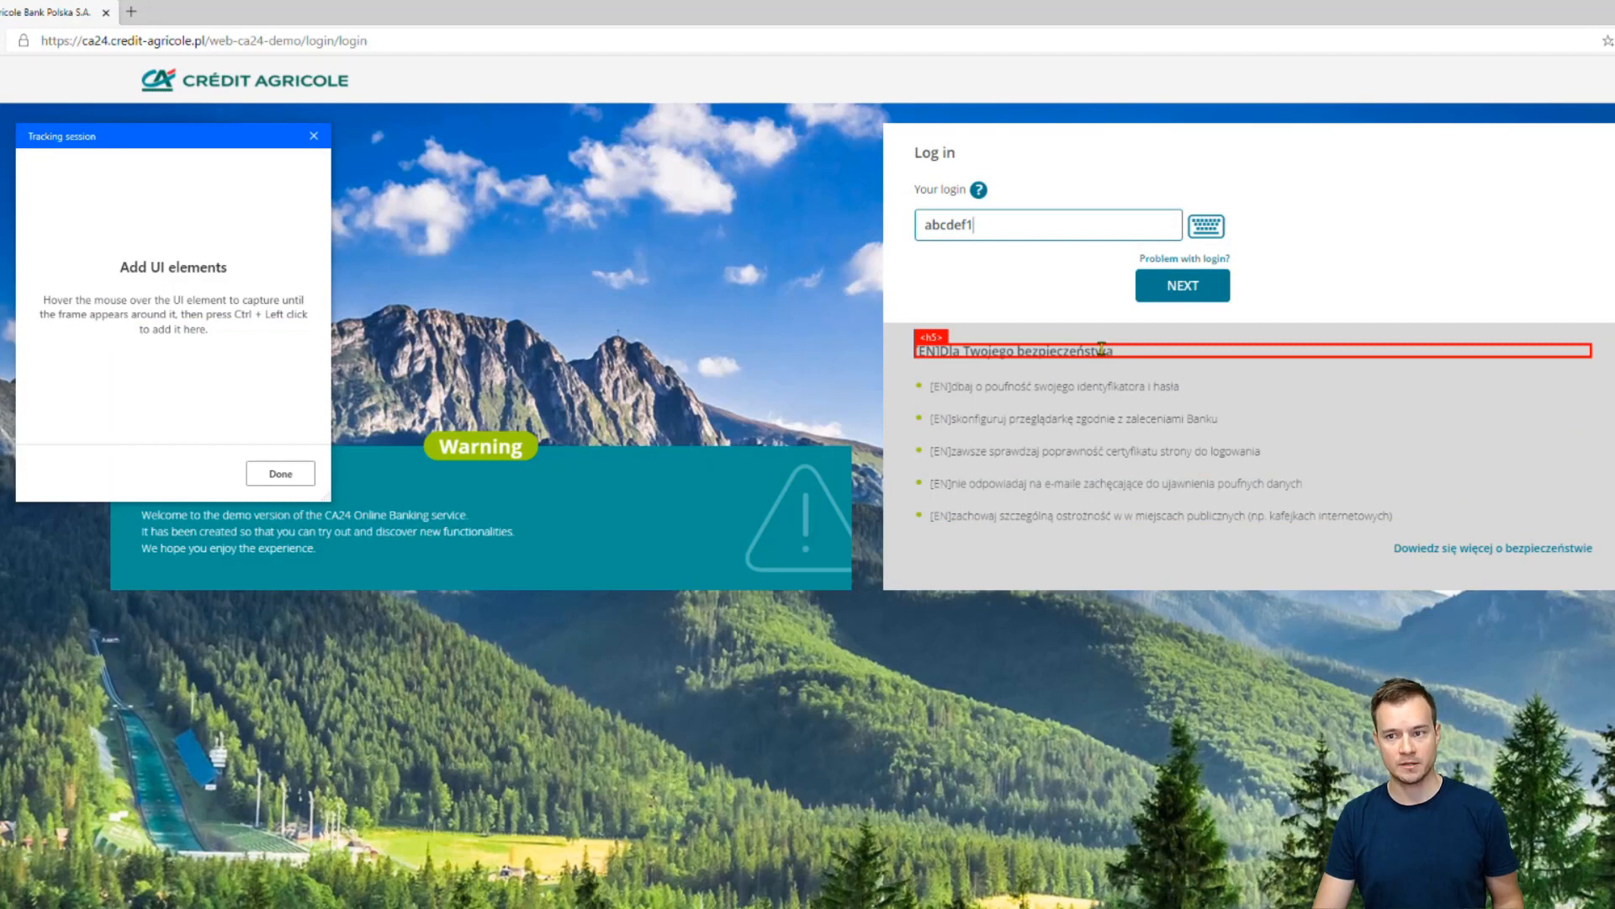
Capture the login and password fields and the PAYMENTS > Payment menu items
left_click(999, 227, "ctrl")
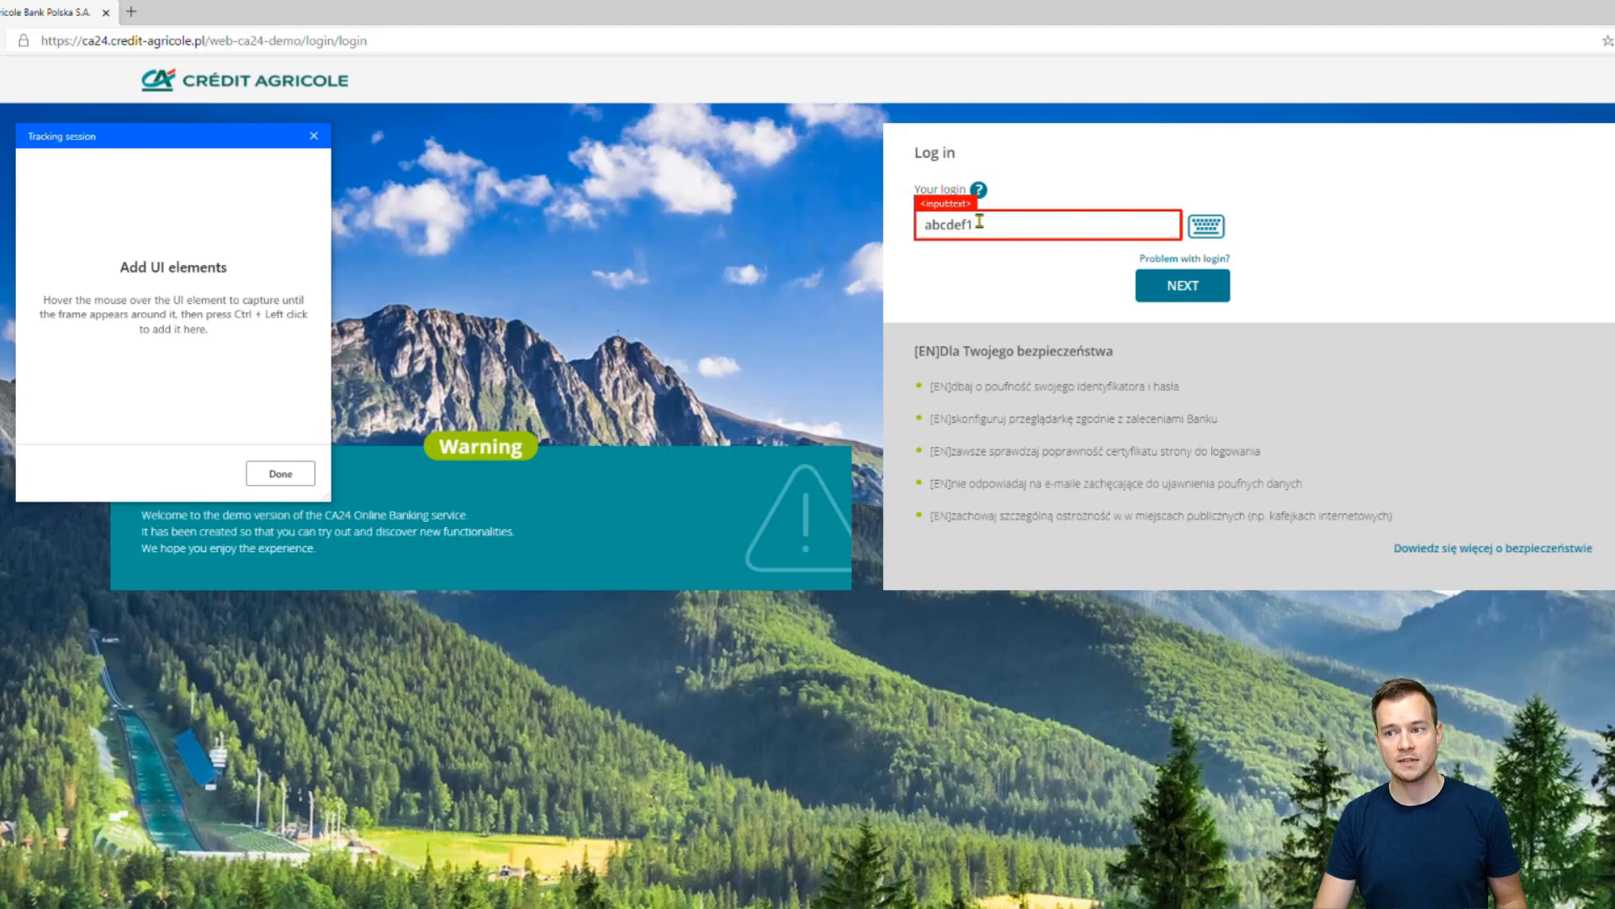
left_click(1039, 226, "ctrl")
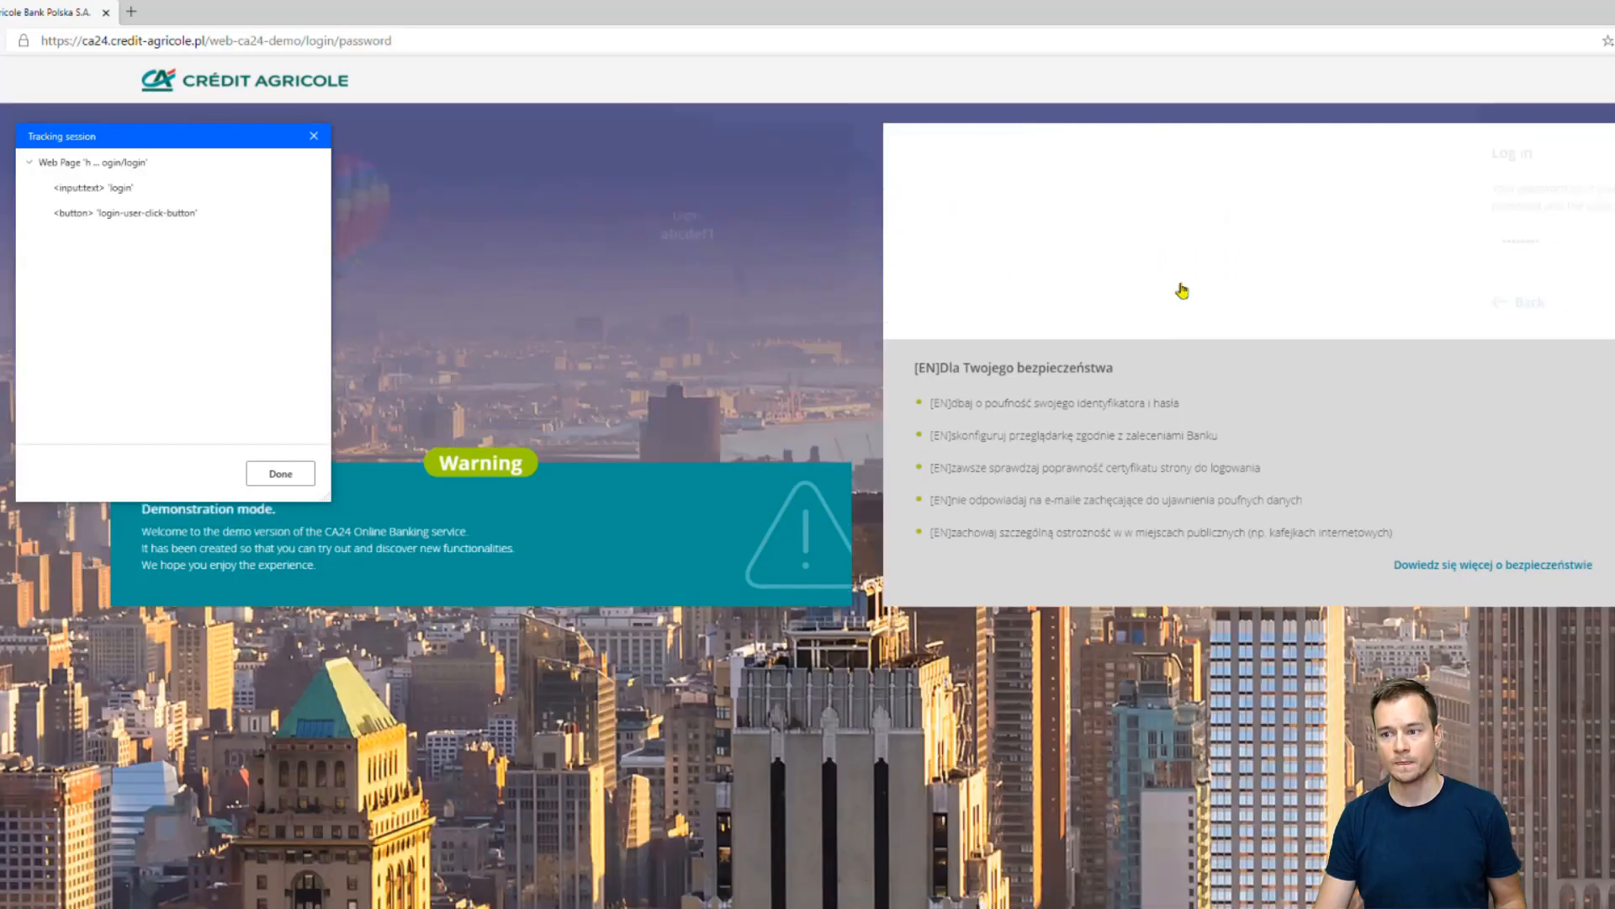
left_click(1050, 243)
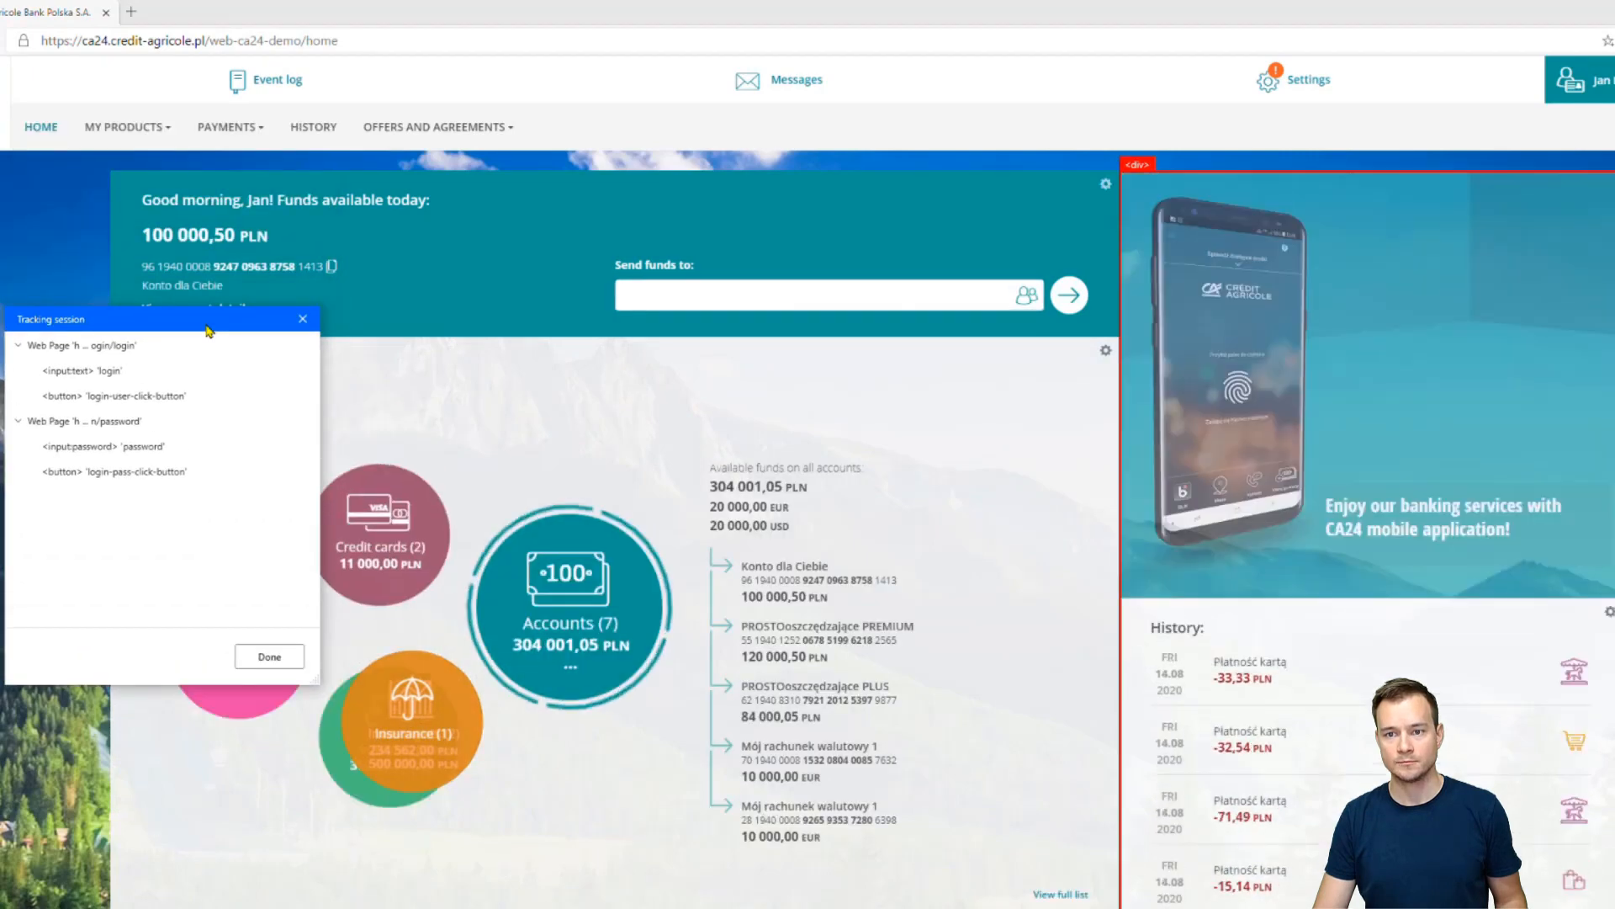
left_click(251, 135)
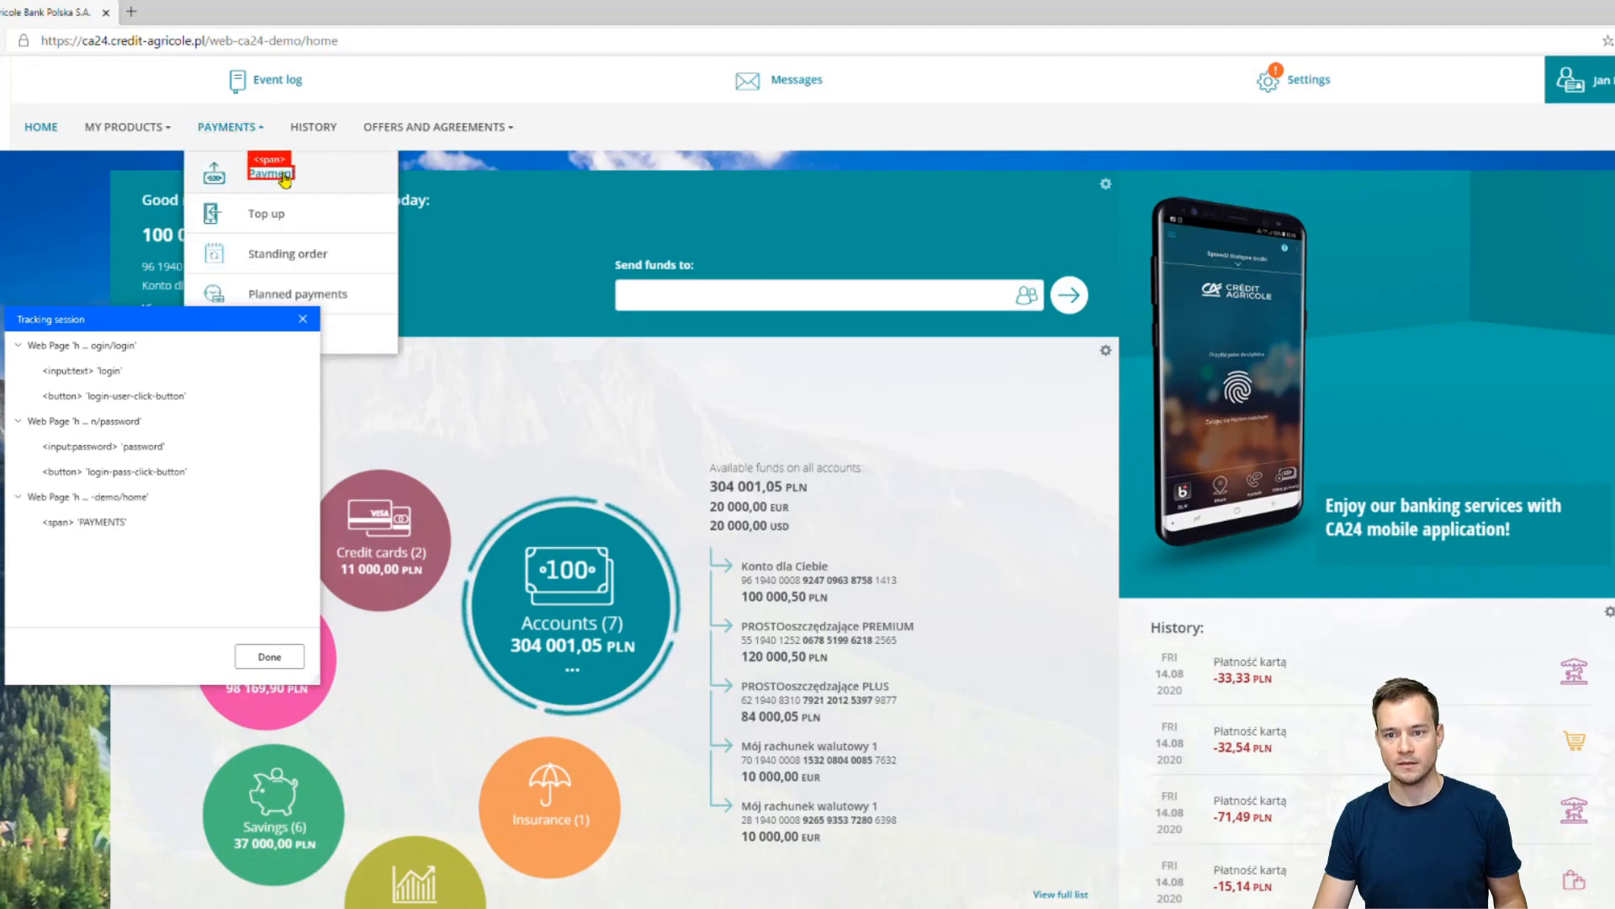
left_click(286, 180, "ctrl")
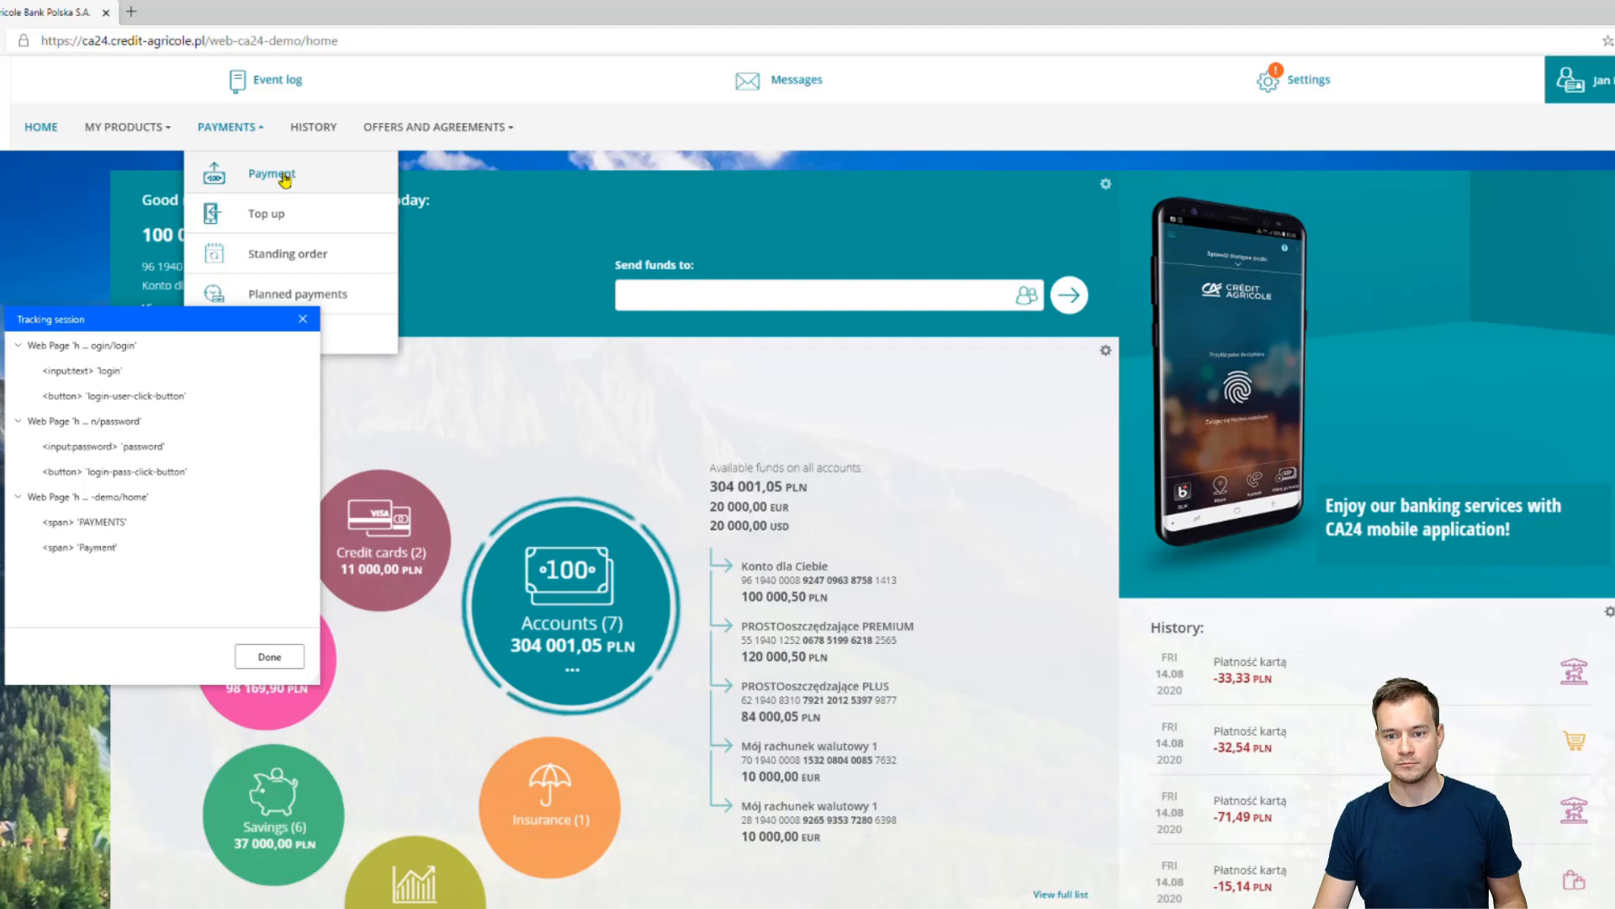
left_click(285, 180)
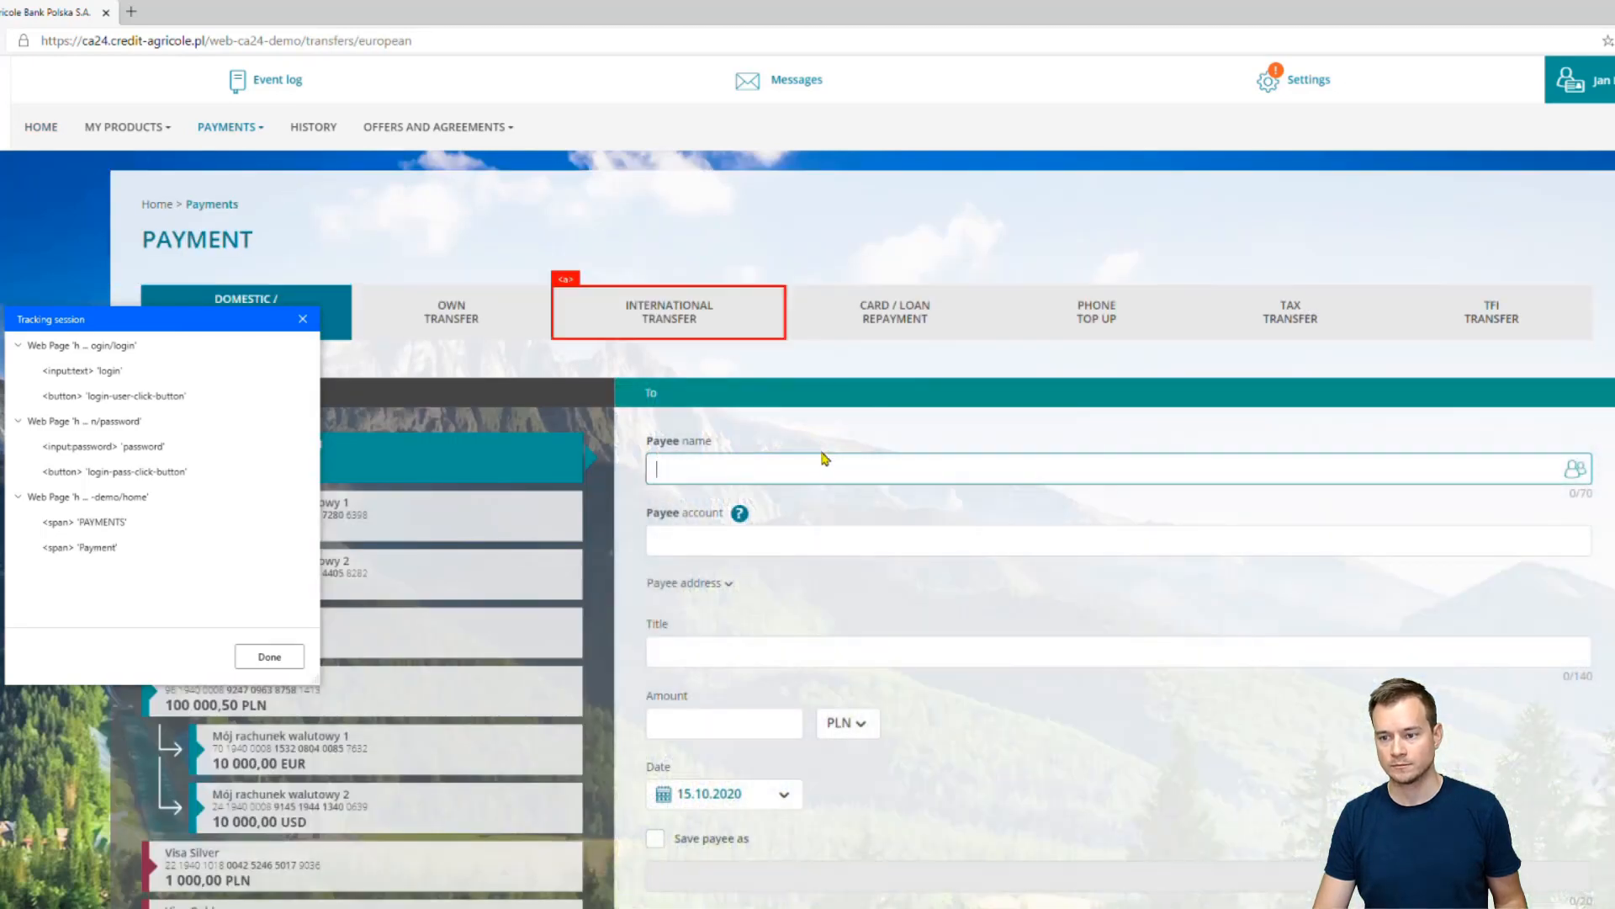
Capture the Payee name, Title (filled with 'Test') and Amount fields of the payment form
left_click(827, 470, "ctrl")
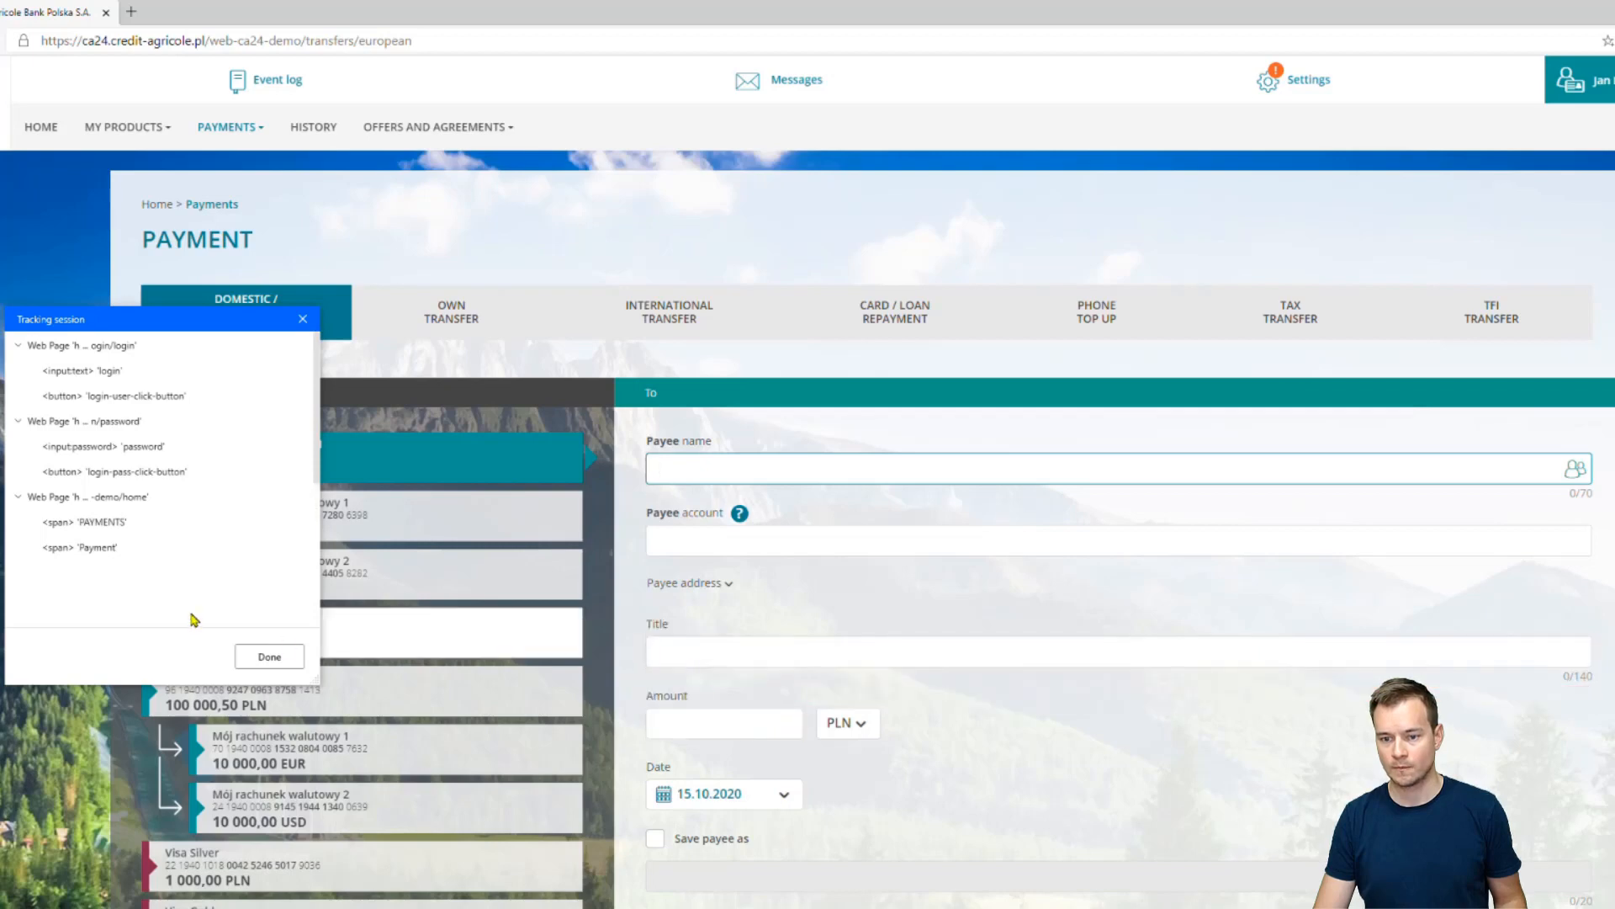
scroll(194, 488, "down", 3)
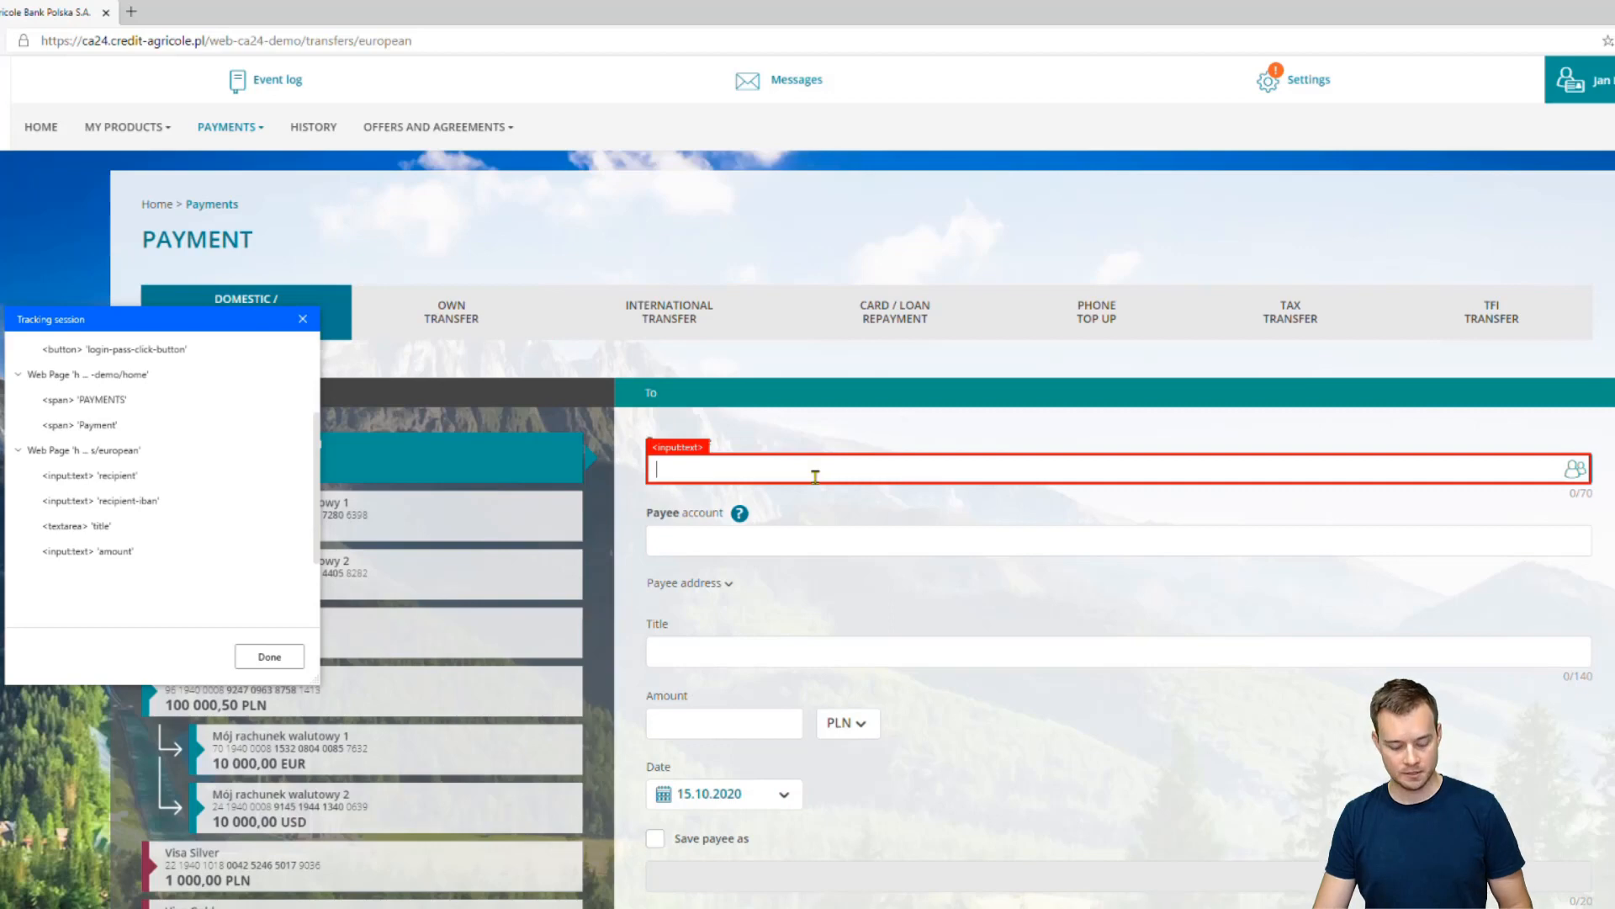
left_click(783, 653)
type("Test")
left_click(760, 712)
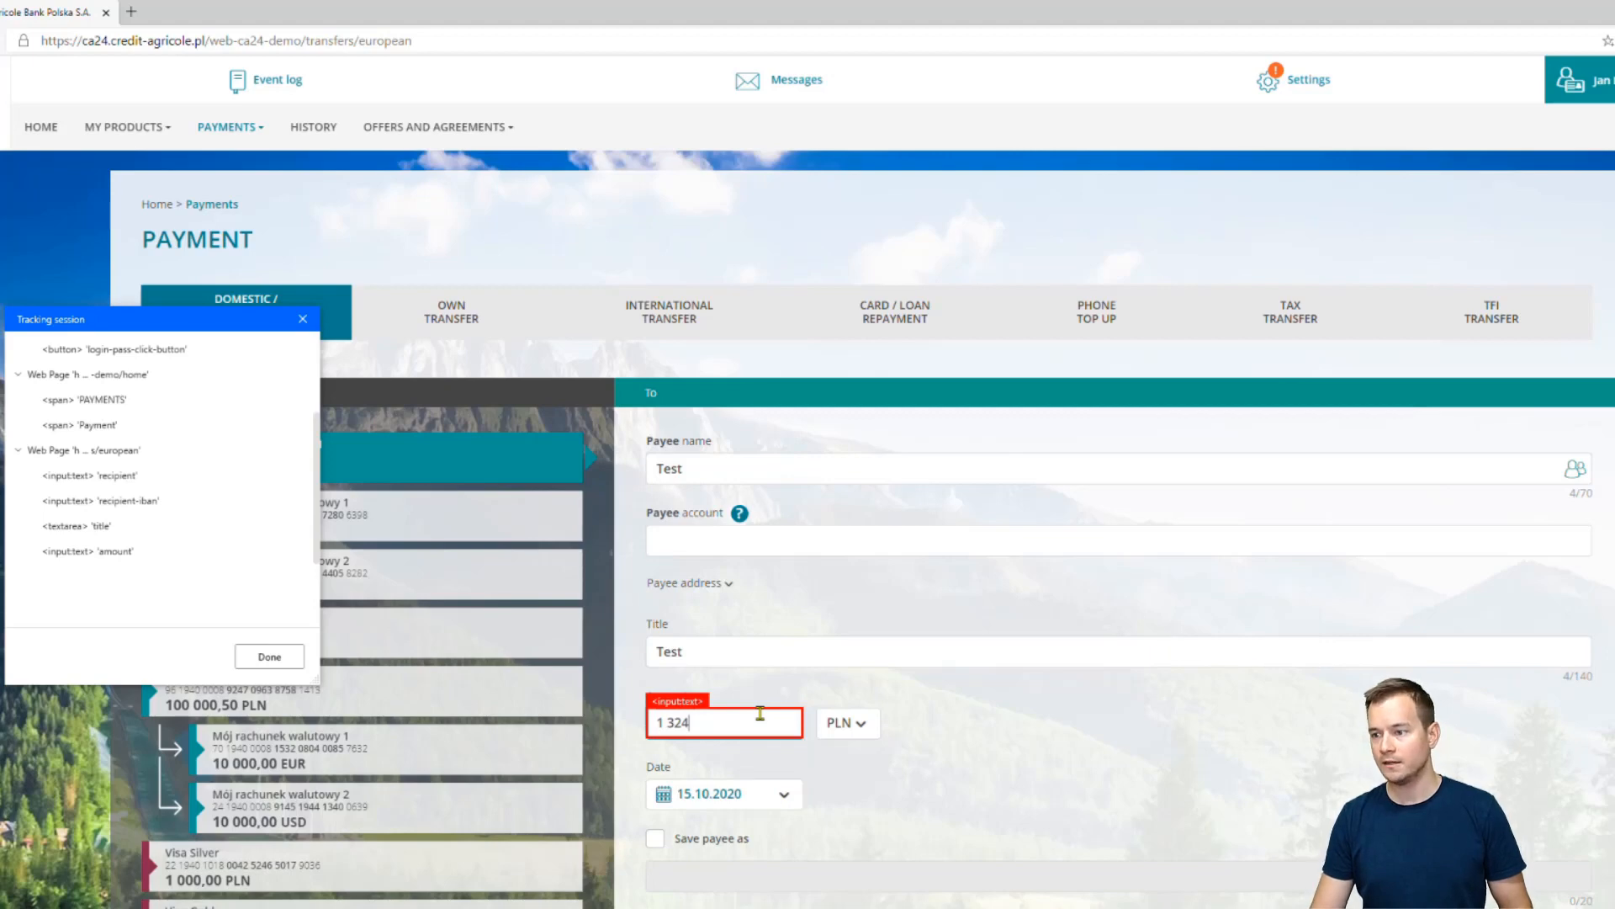
key("alt+Tab")
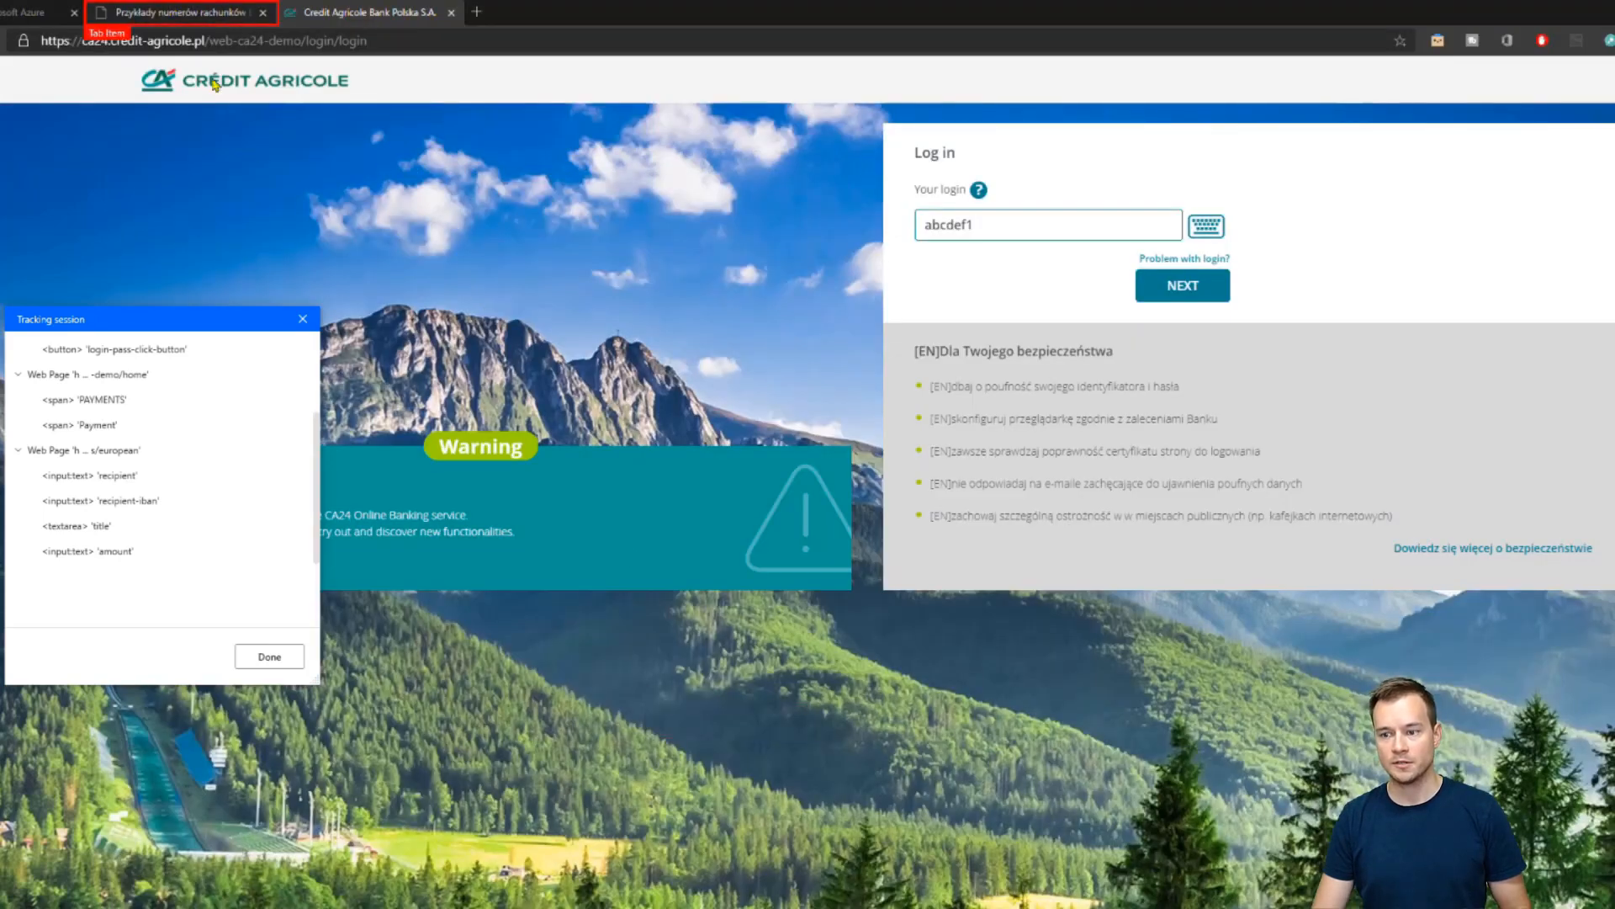
Search 'pol' on the konik-online IBAN examples page and select the Polish IBAN
left_click(181, 12)
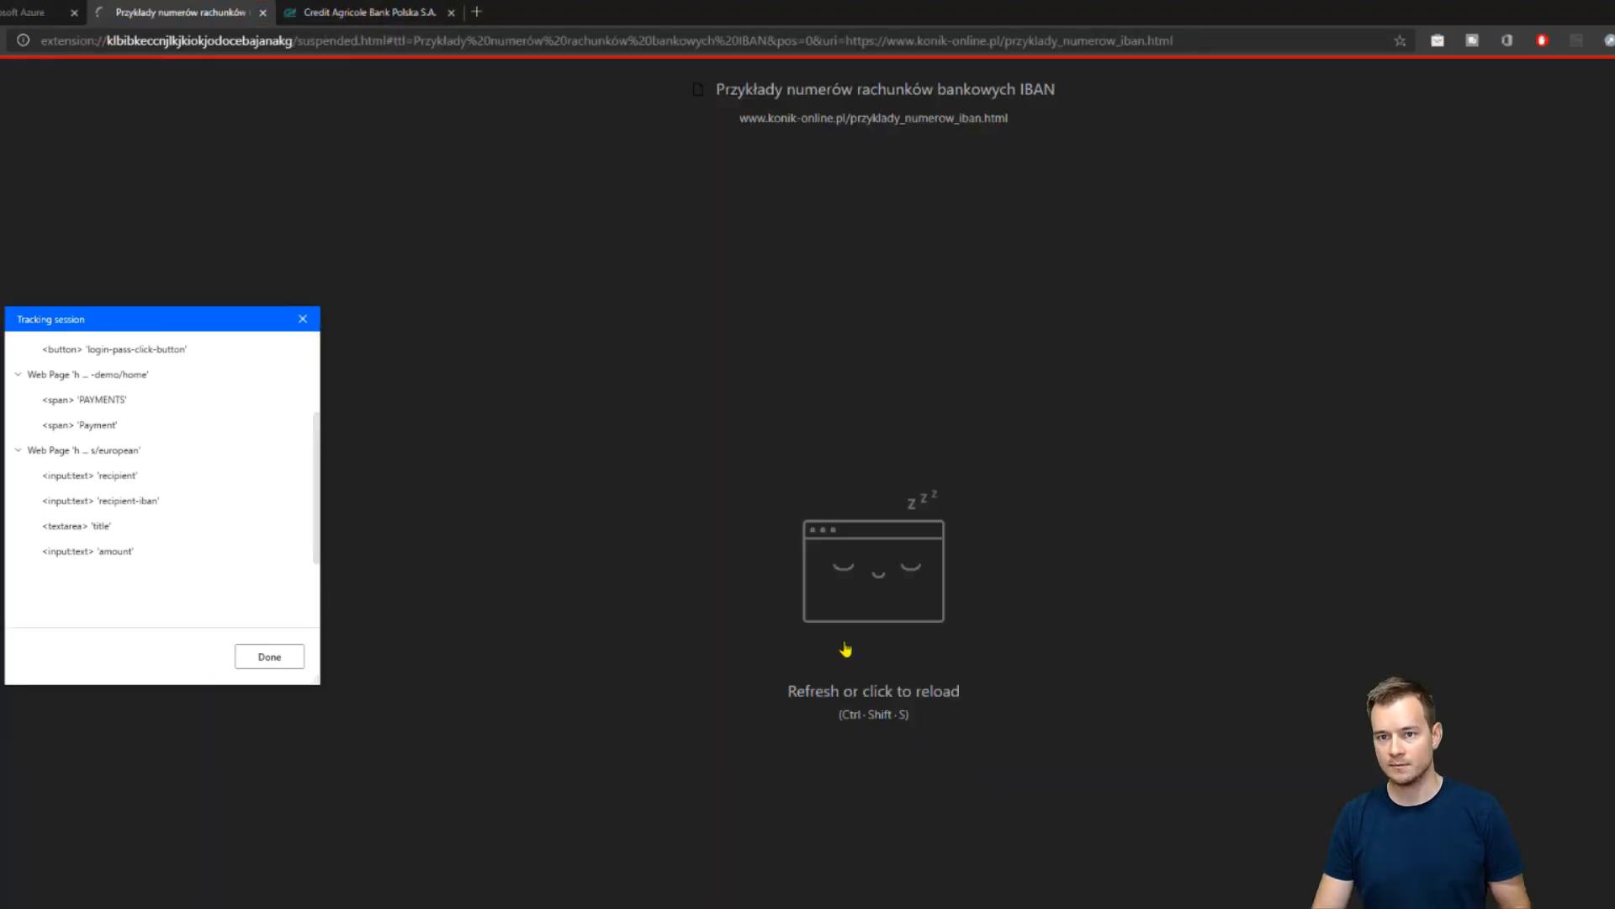
left_click(1000, 466)
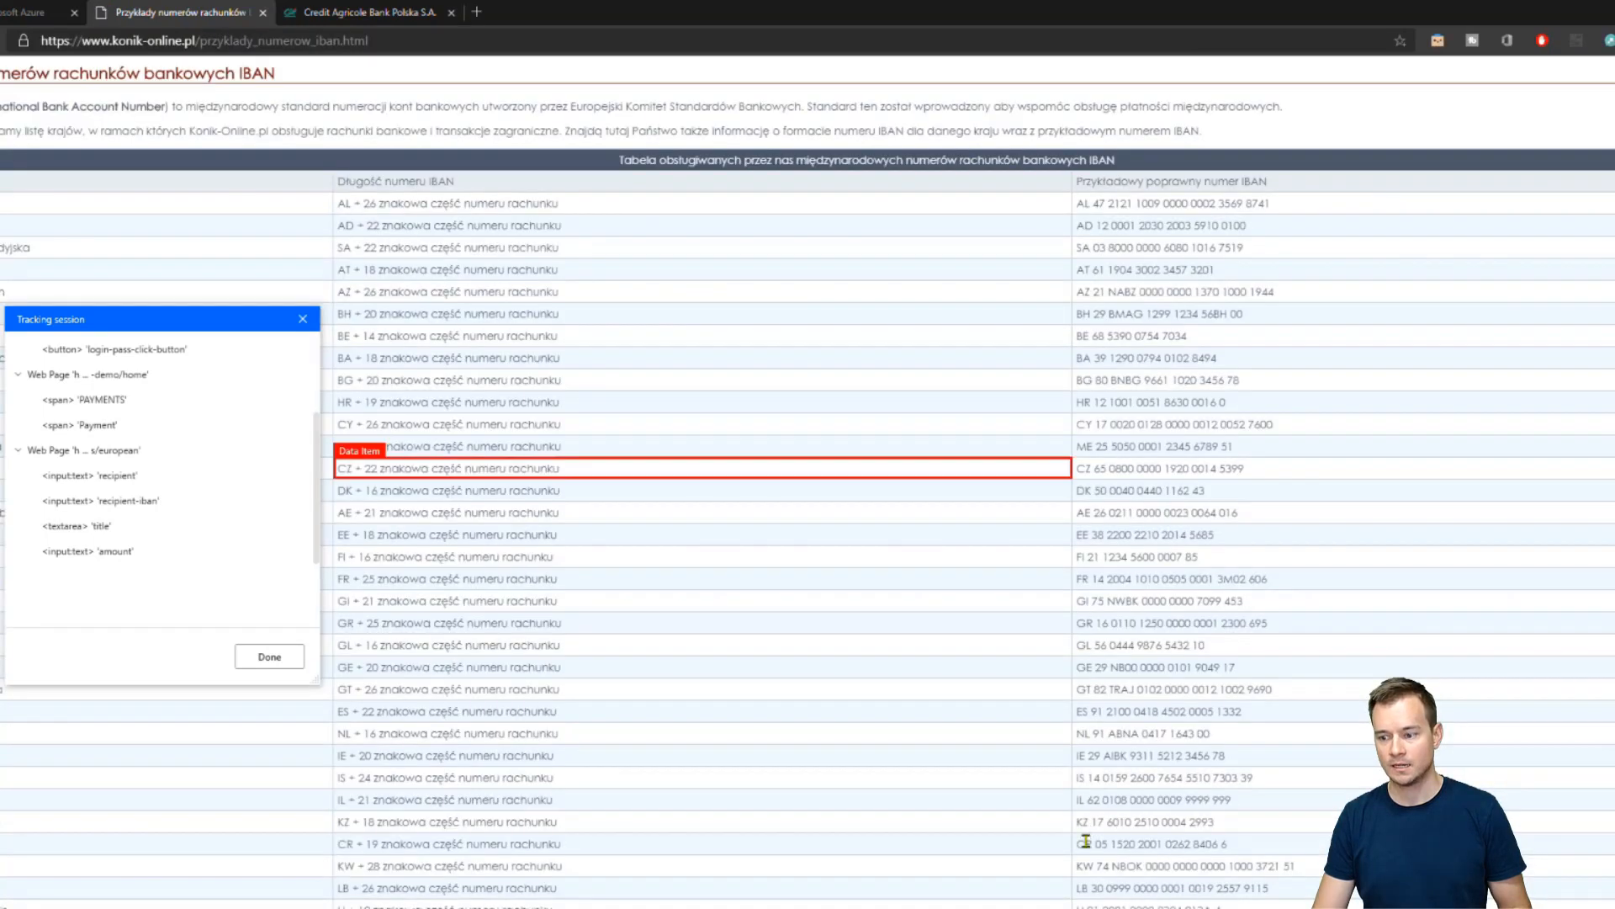
key("ctrl+f")
type("pols")
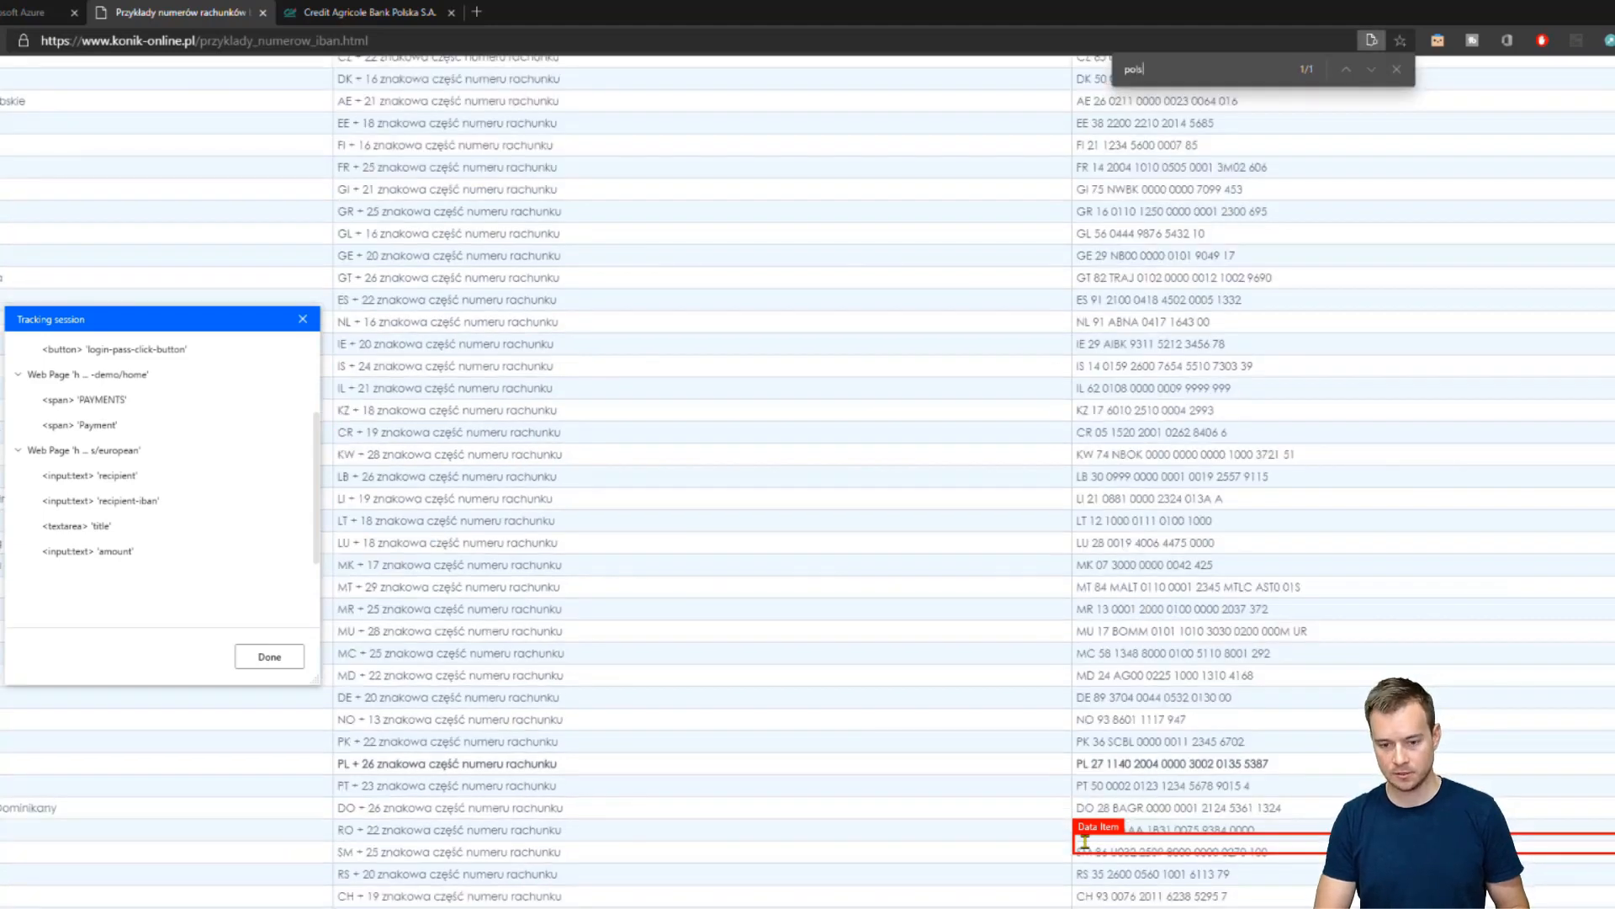
left_click_drag(1272, 763, 1082, 763)
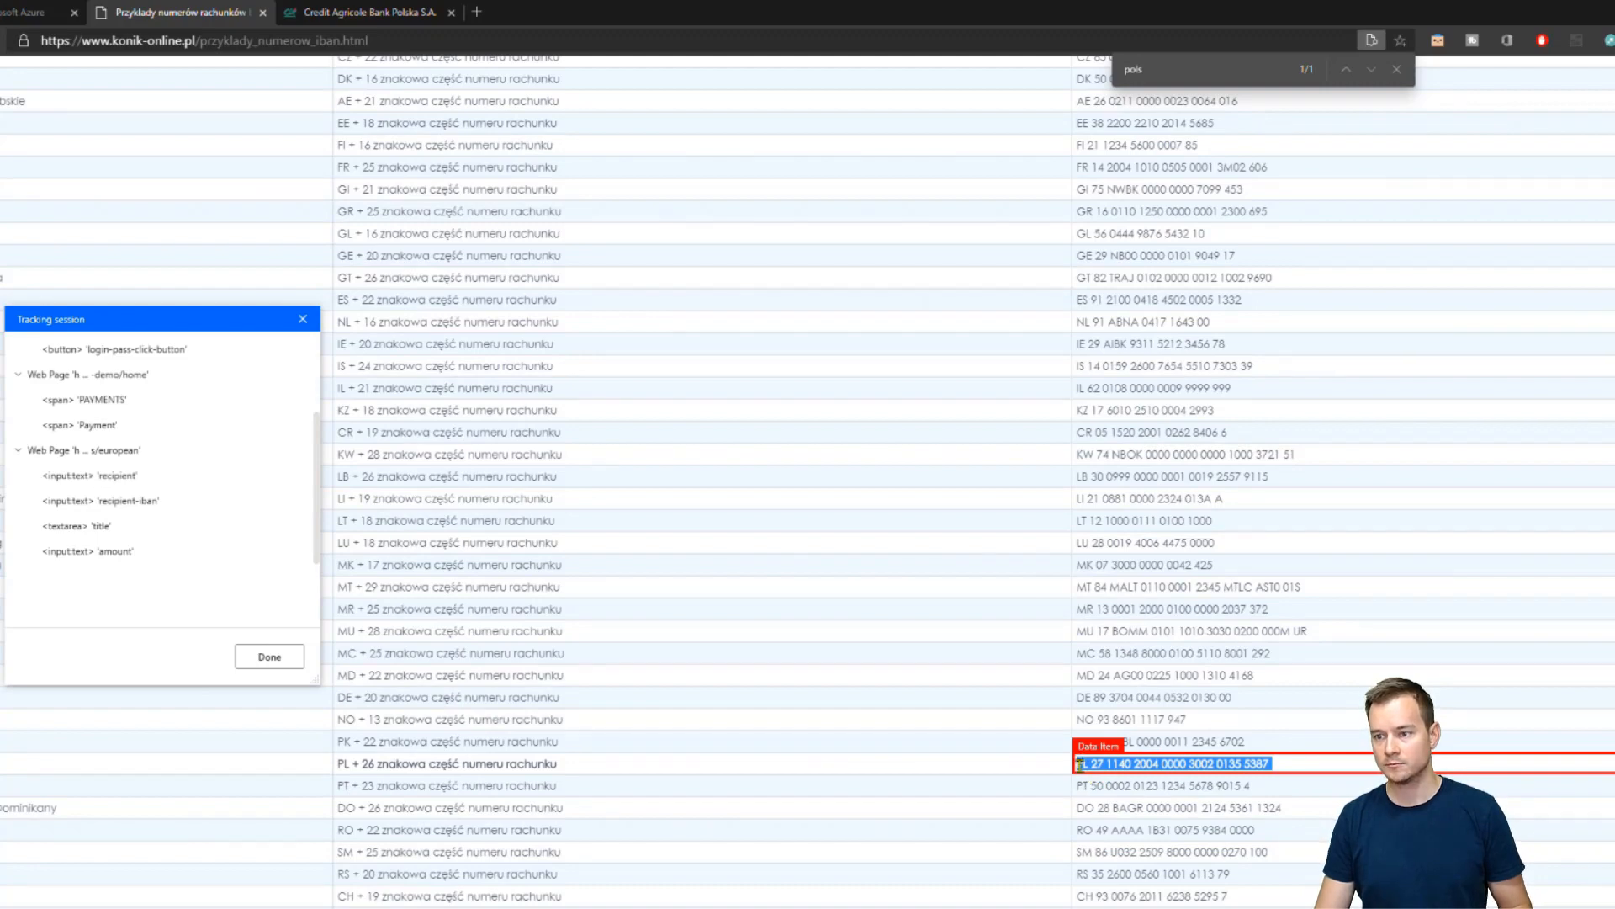
key("alt+Tab")
left_click(856, 542)
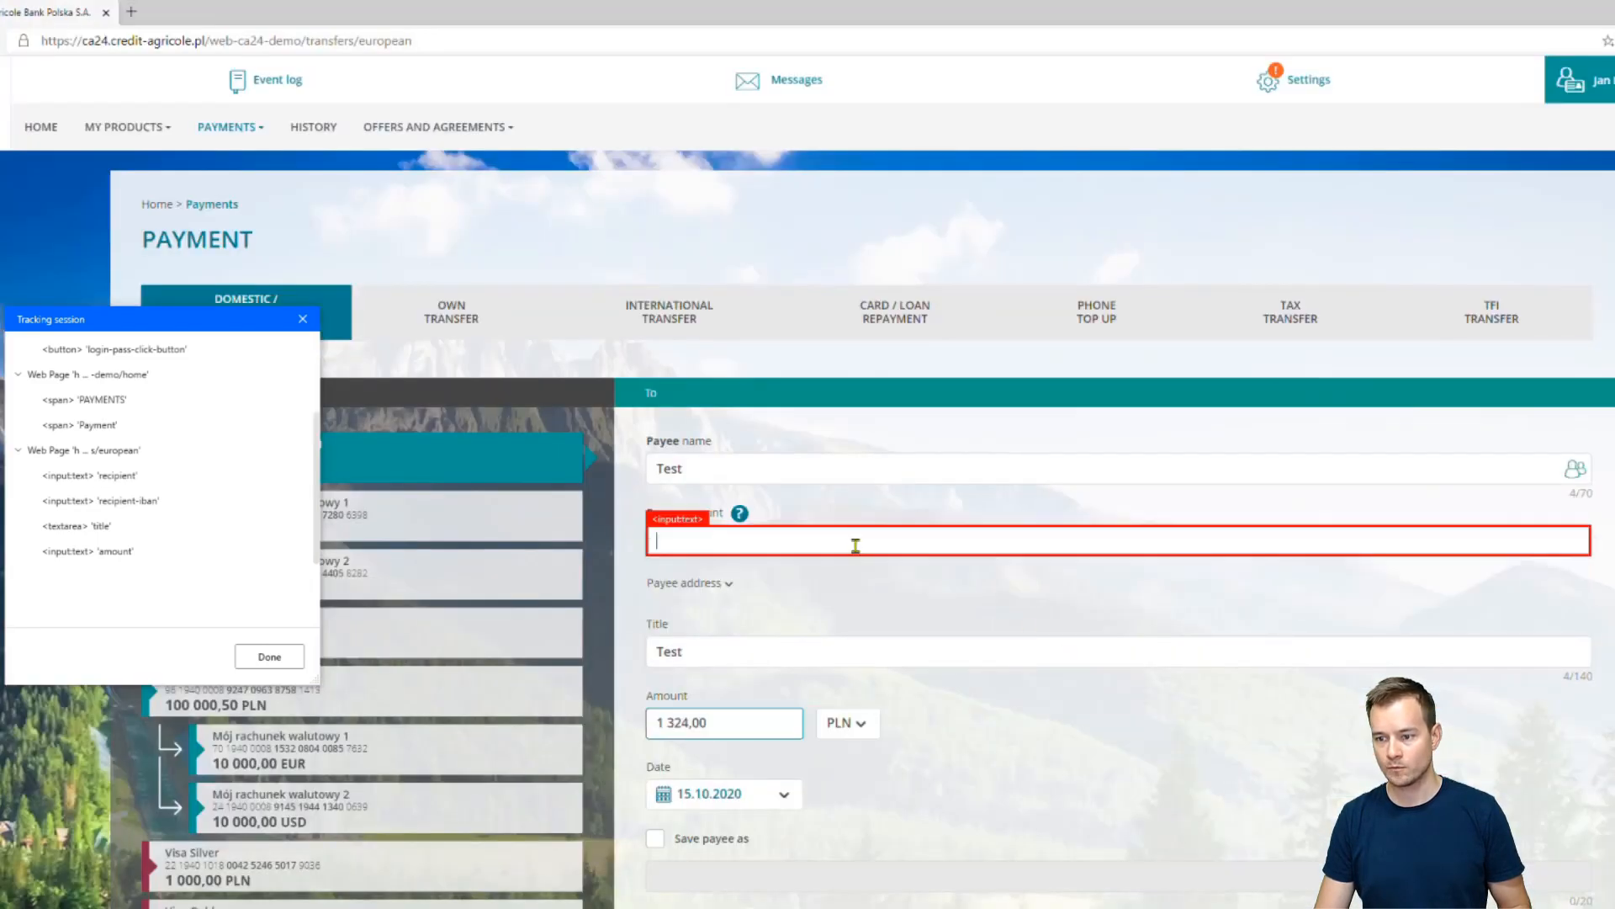
Paste the Polish IBAN, capture CONFIRM, NEXT, ACCEPT and LOG OUT, then end tracking
key("ctrl+v")
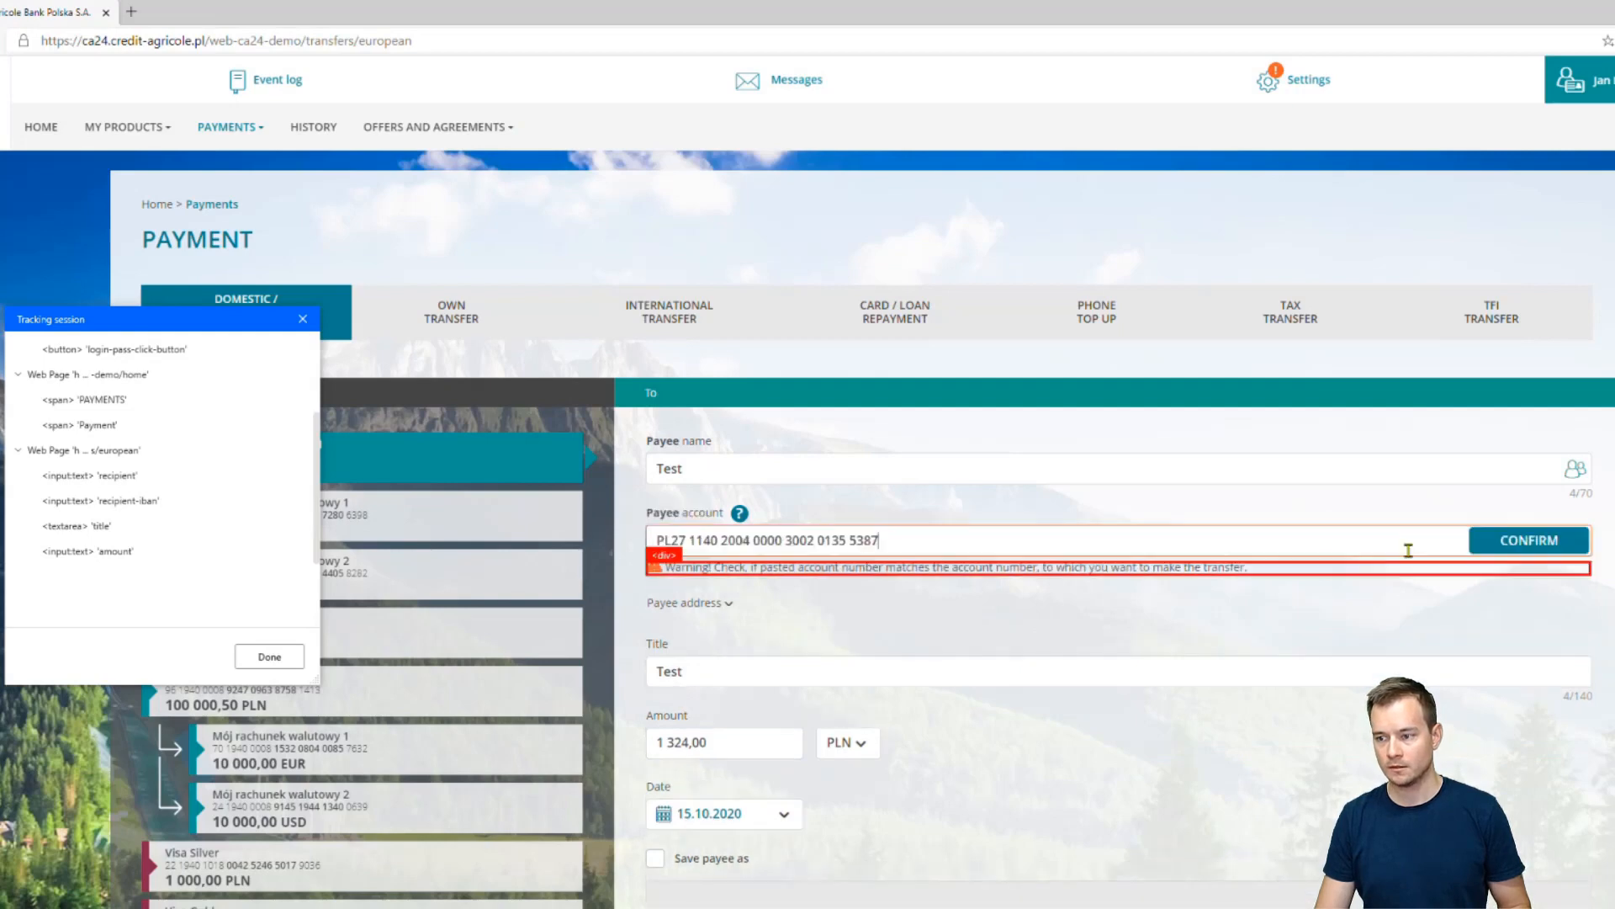
left_click(1513, 549)
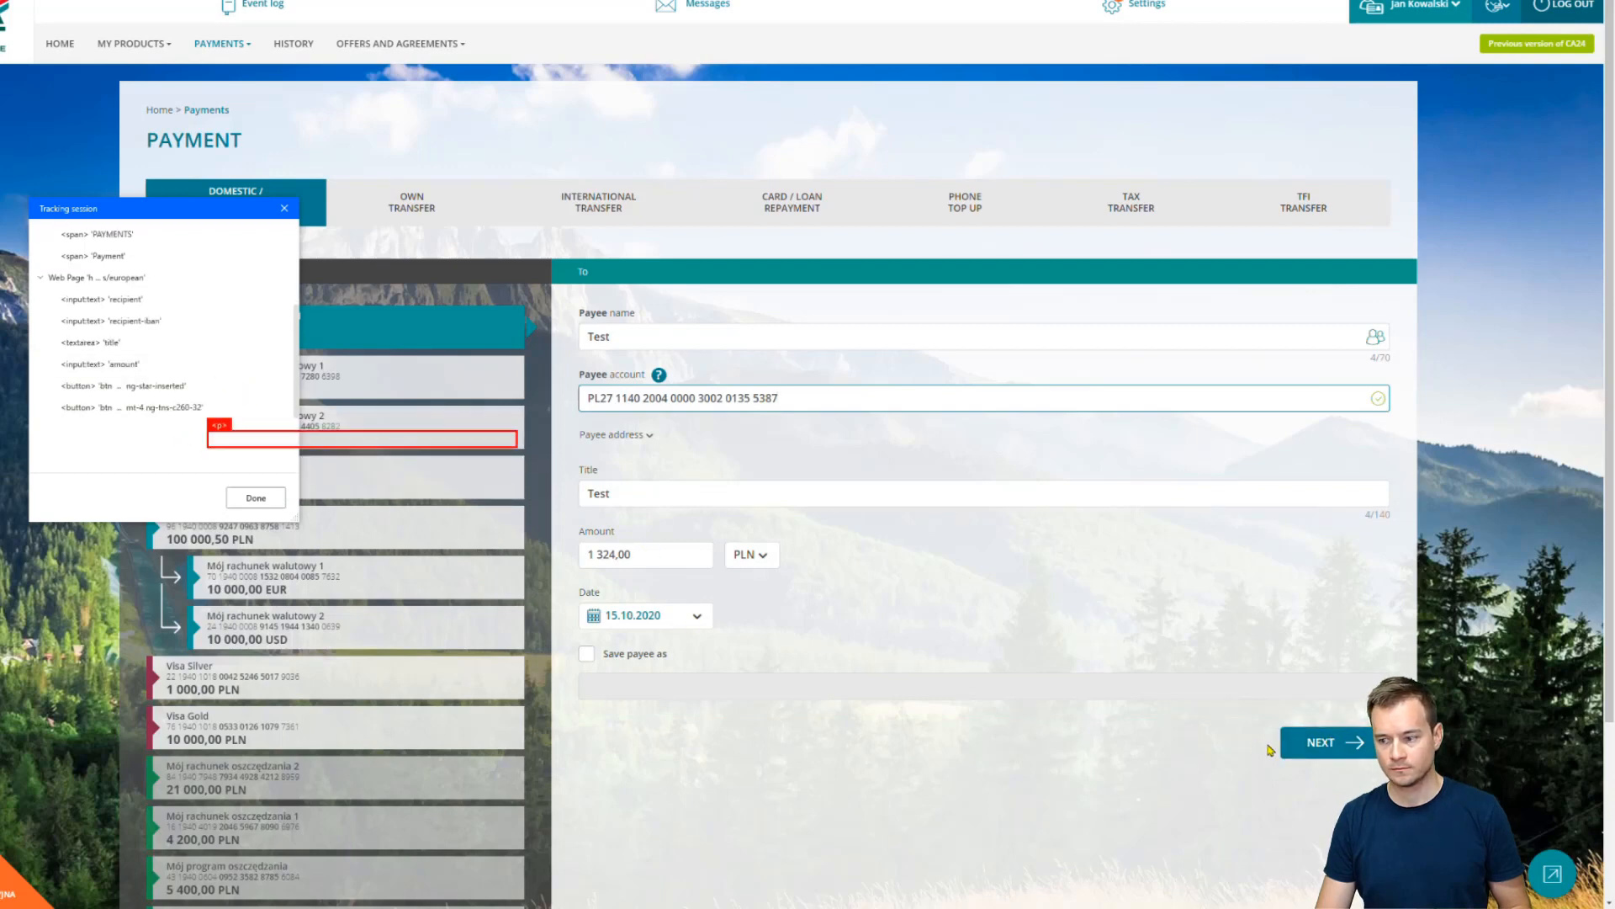
left_click(1293, 744)
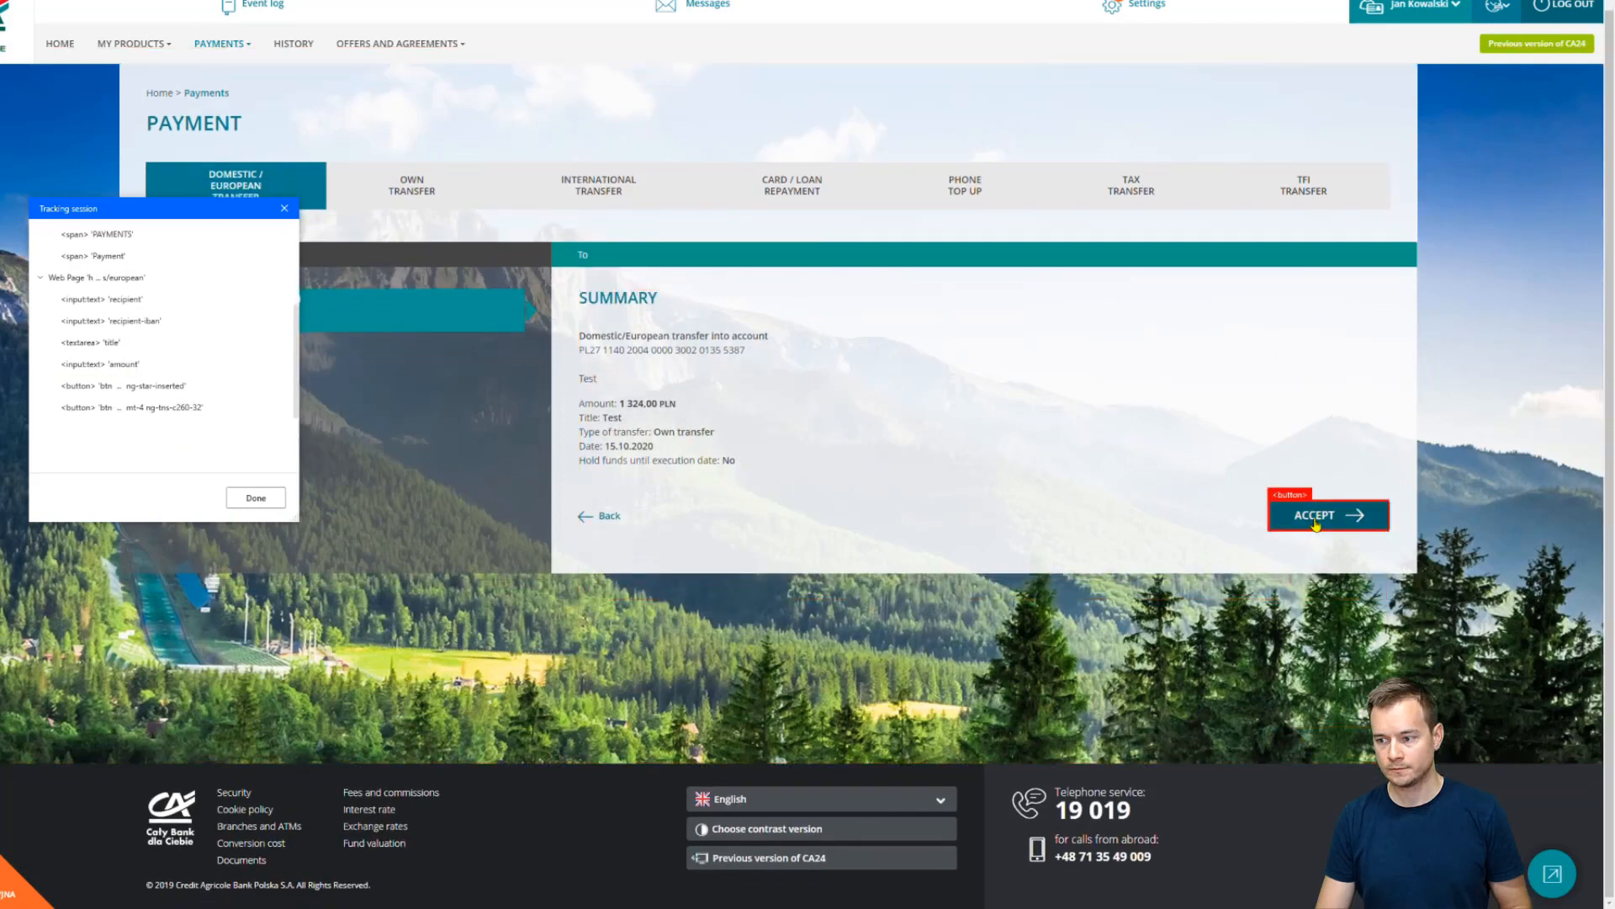
left_click(1315, 523)
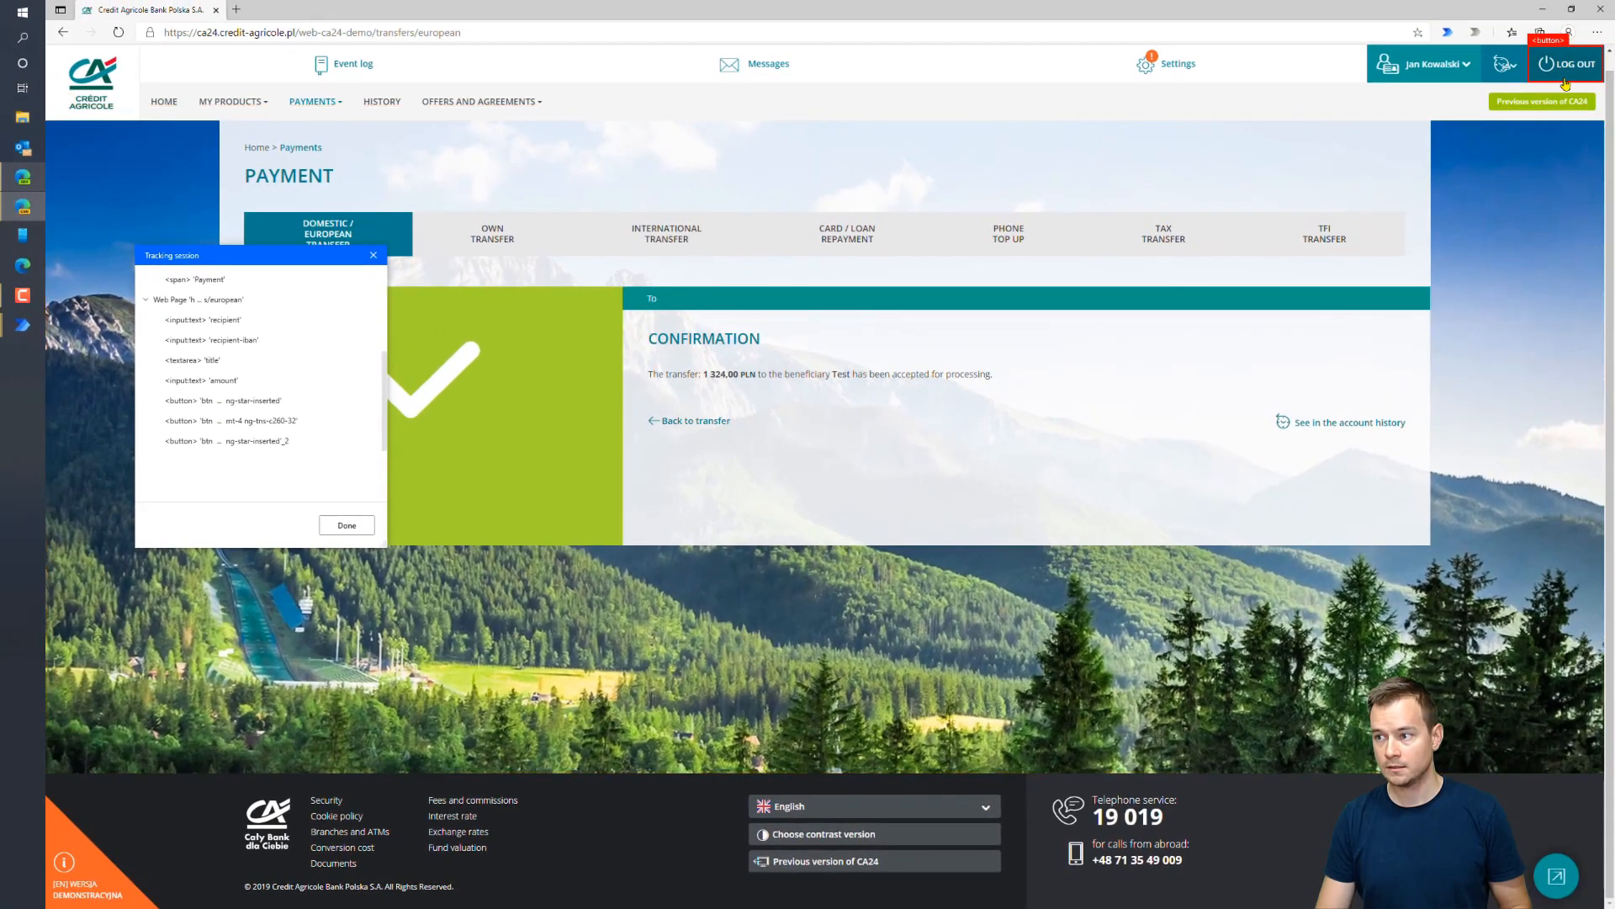
left_click(1565, 80, "ctrl")
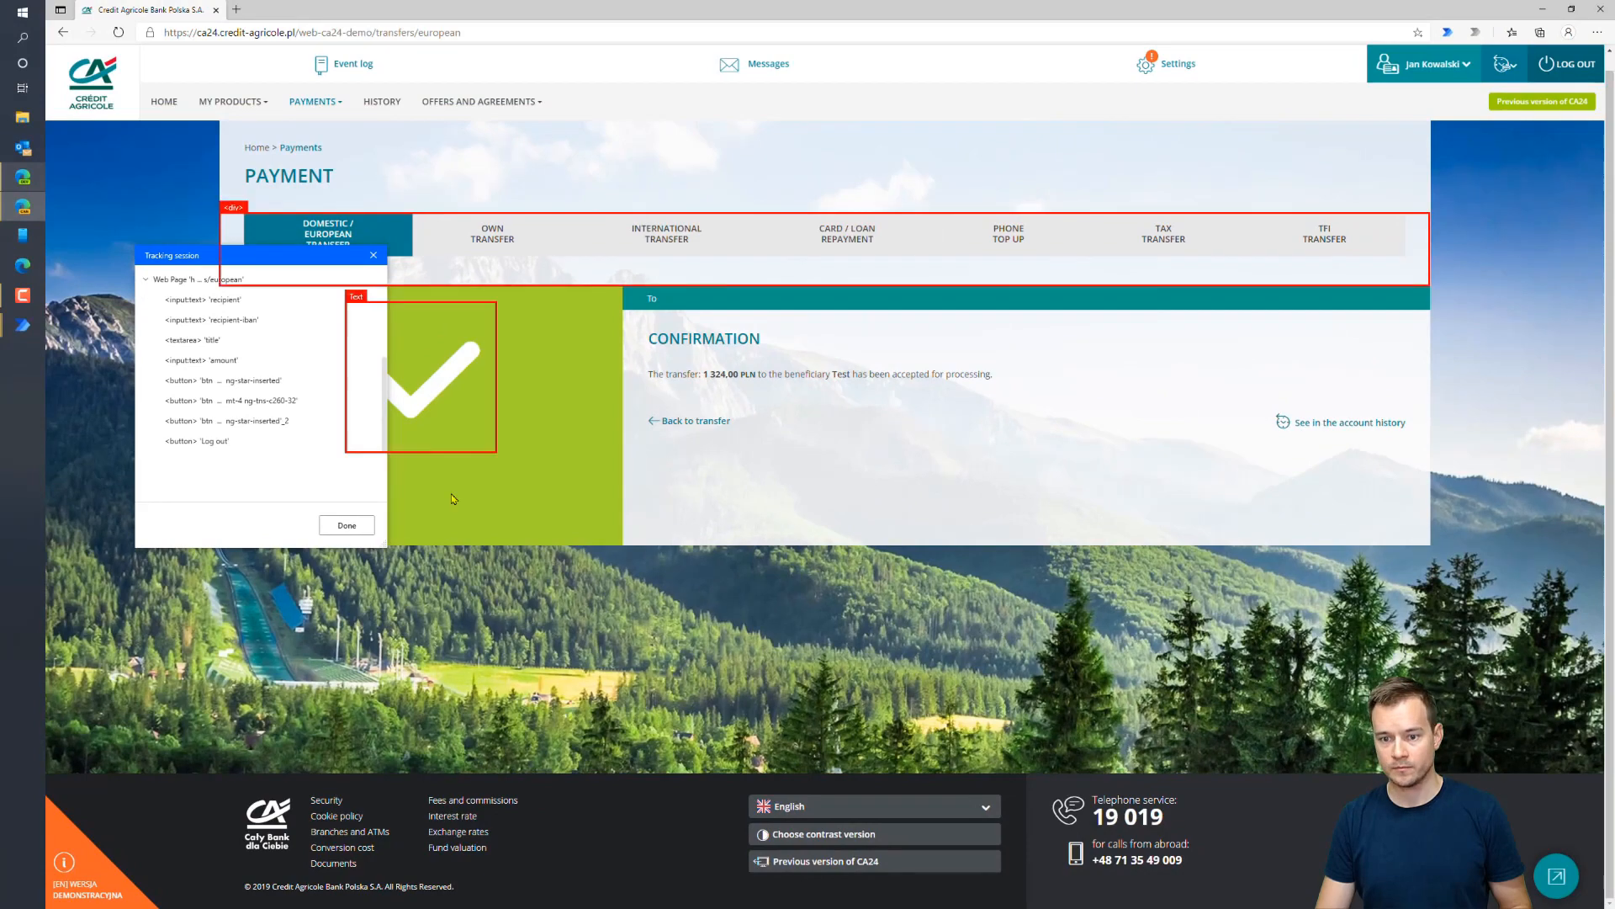
left_click(363, 527)
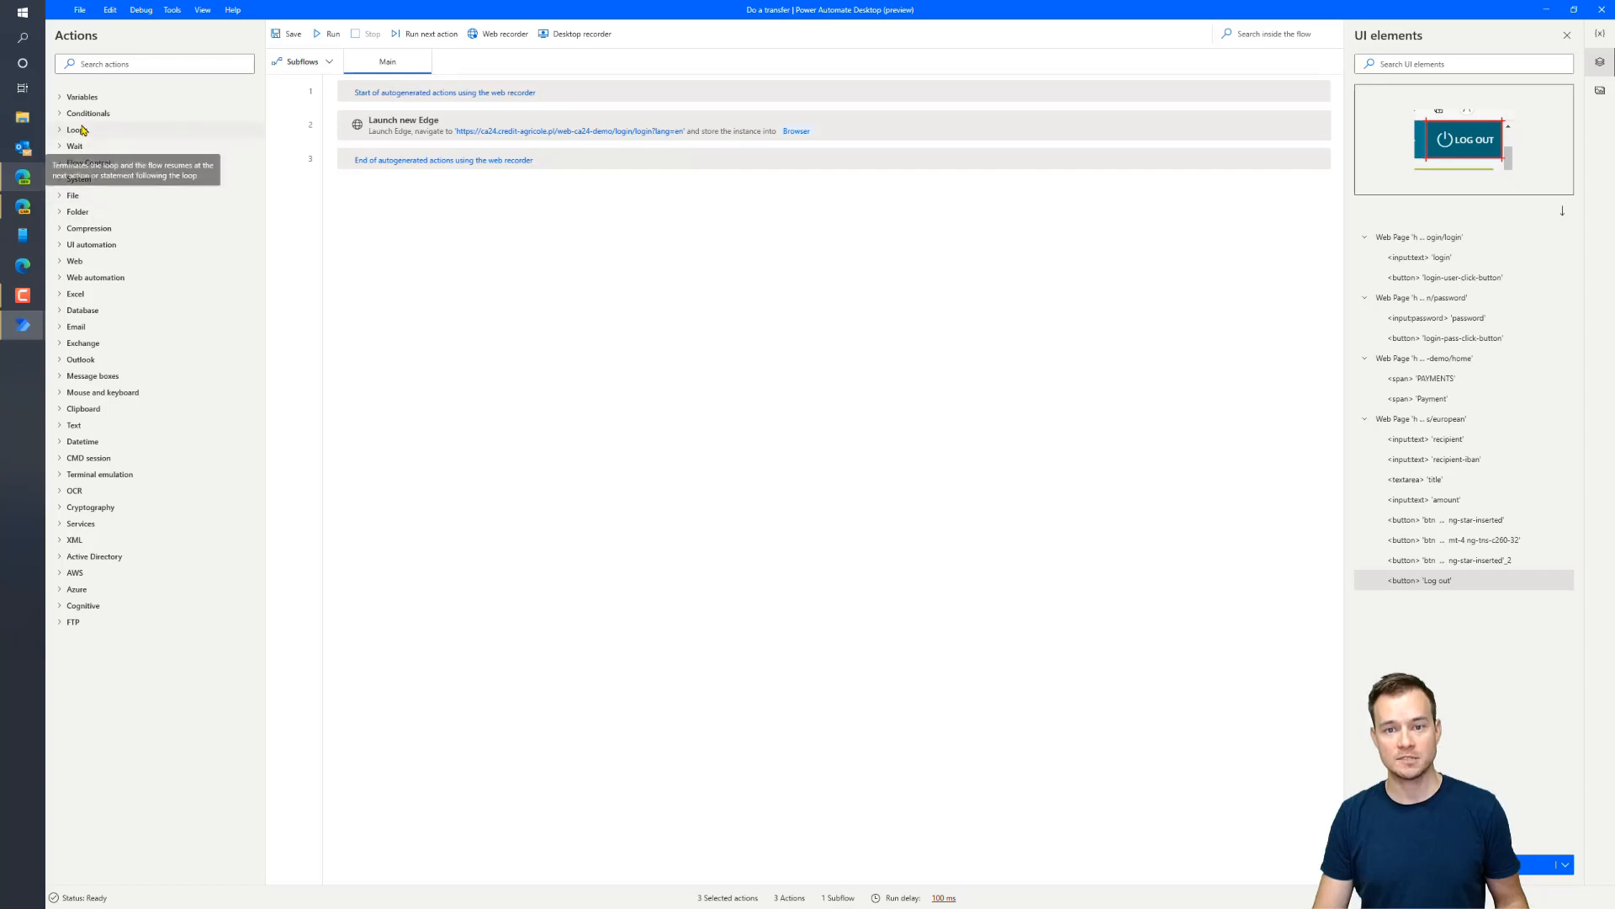
Add actions that fill the login input and press the login button
left_click(62, 279)
left_click(108, 310)
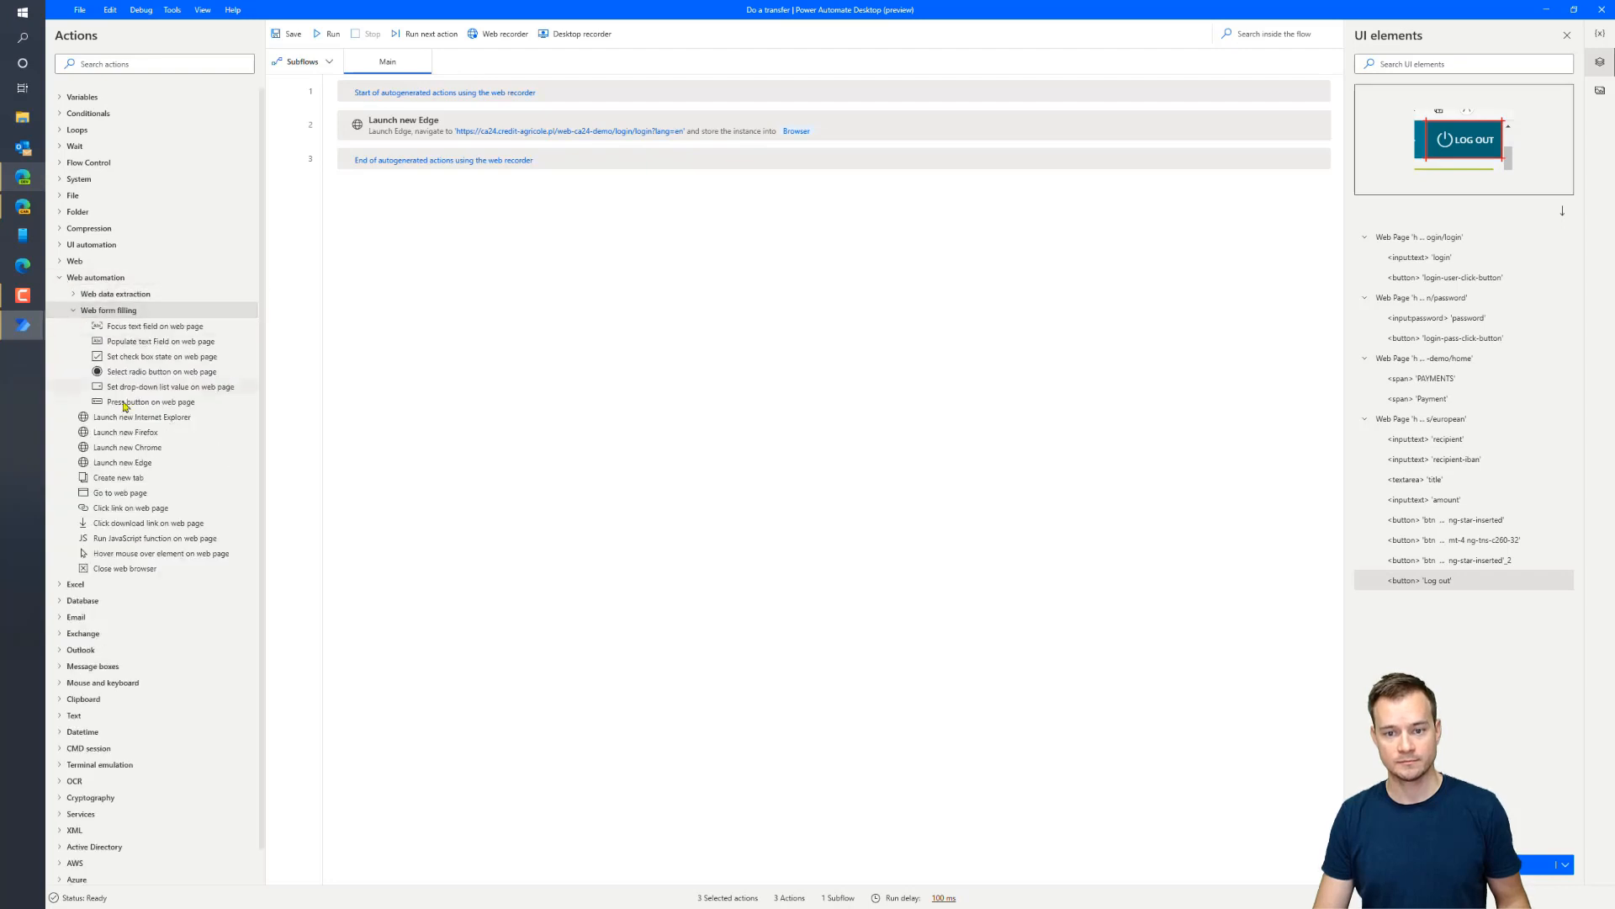
left_click_drag(145, 343, 434, 150)
left_click(975, 414)
left_click(686, 482)
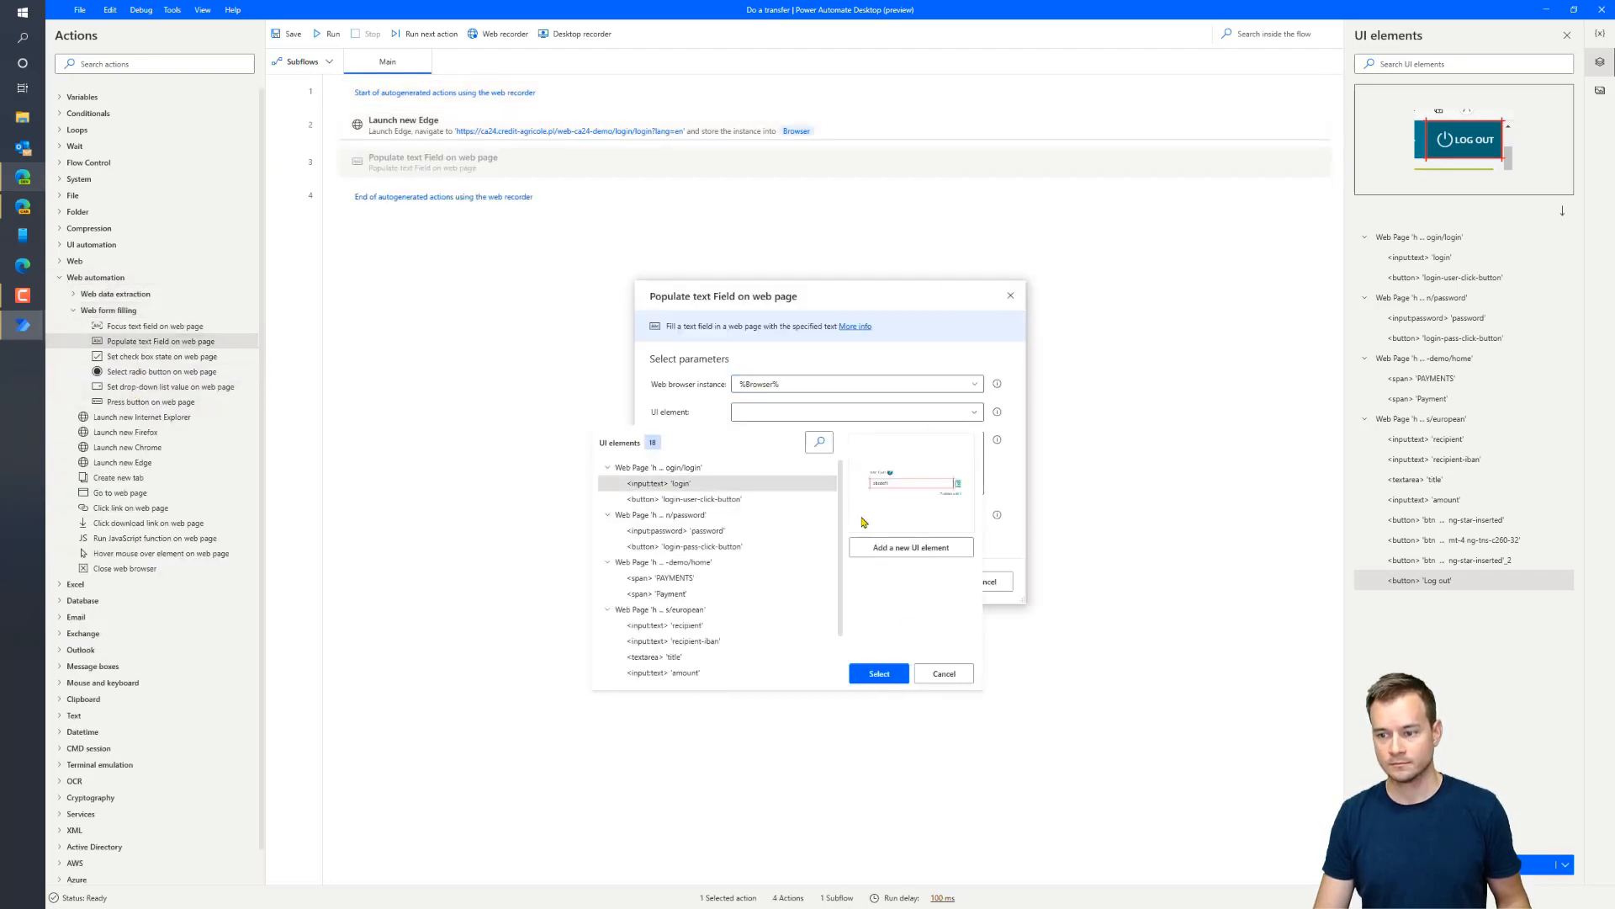
left_click(879, 674)
left_click(923, 582)
left_click_drag(94, 404, 425, 198)
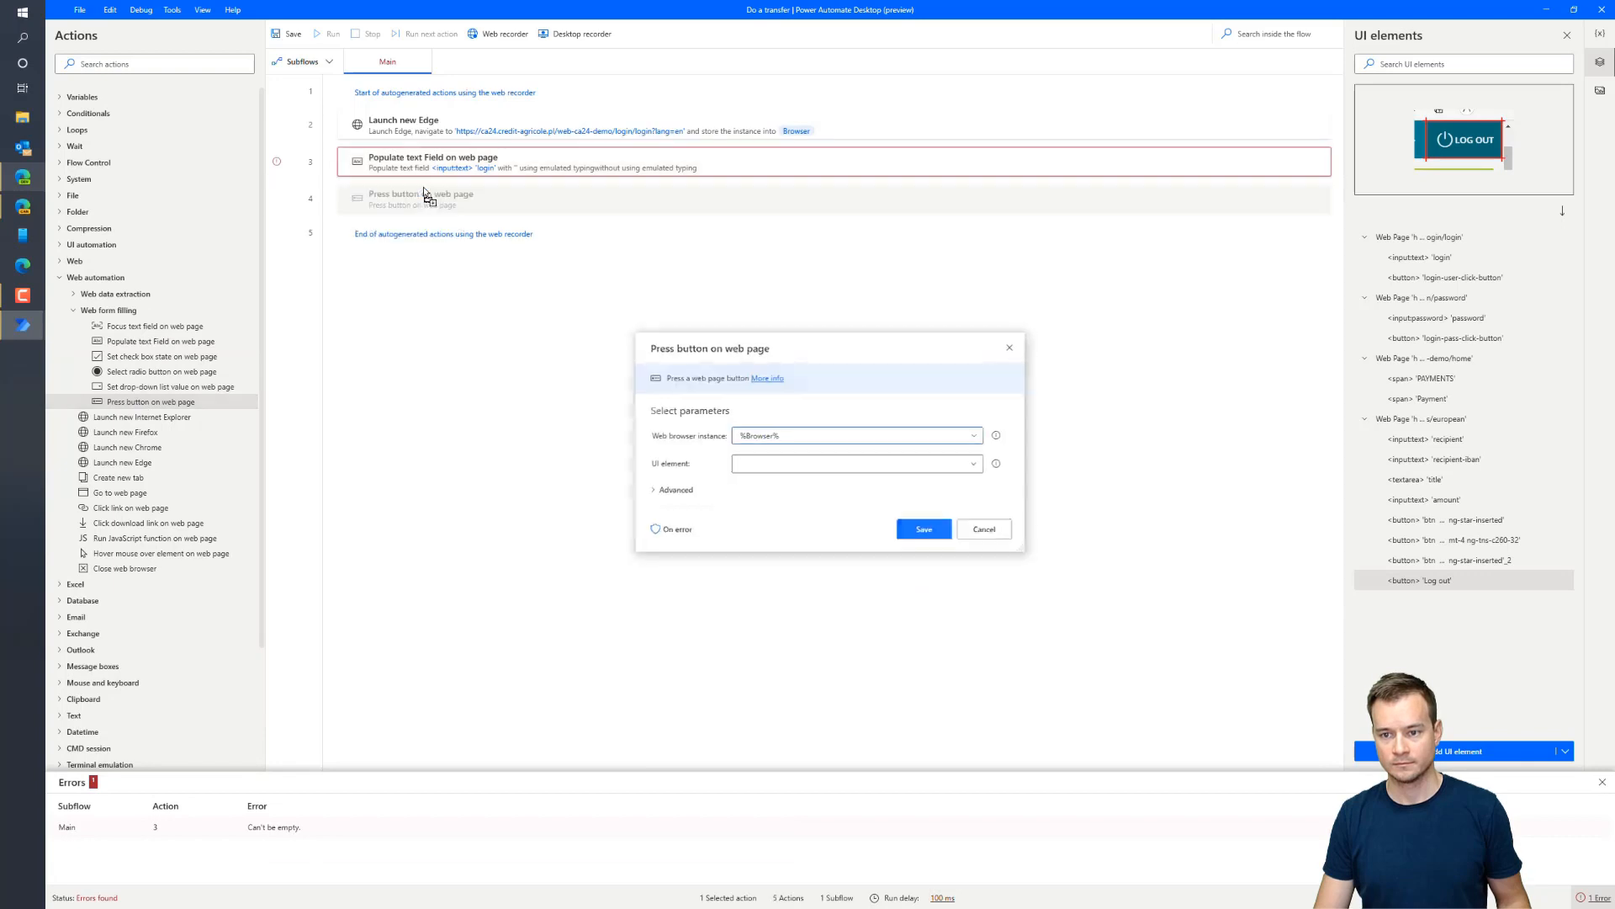
left_click(974, 464)
left_click(684, 551)
left_click(879, 725)
left_click(924, 530)
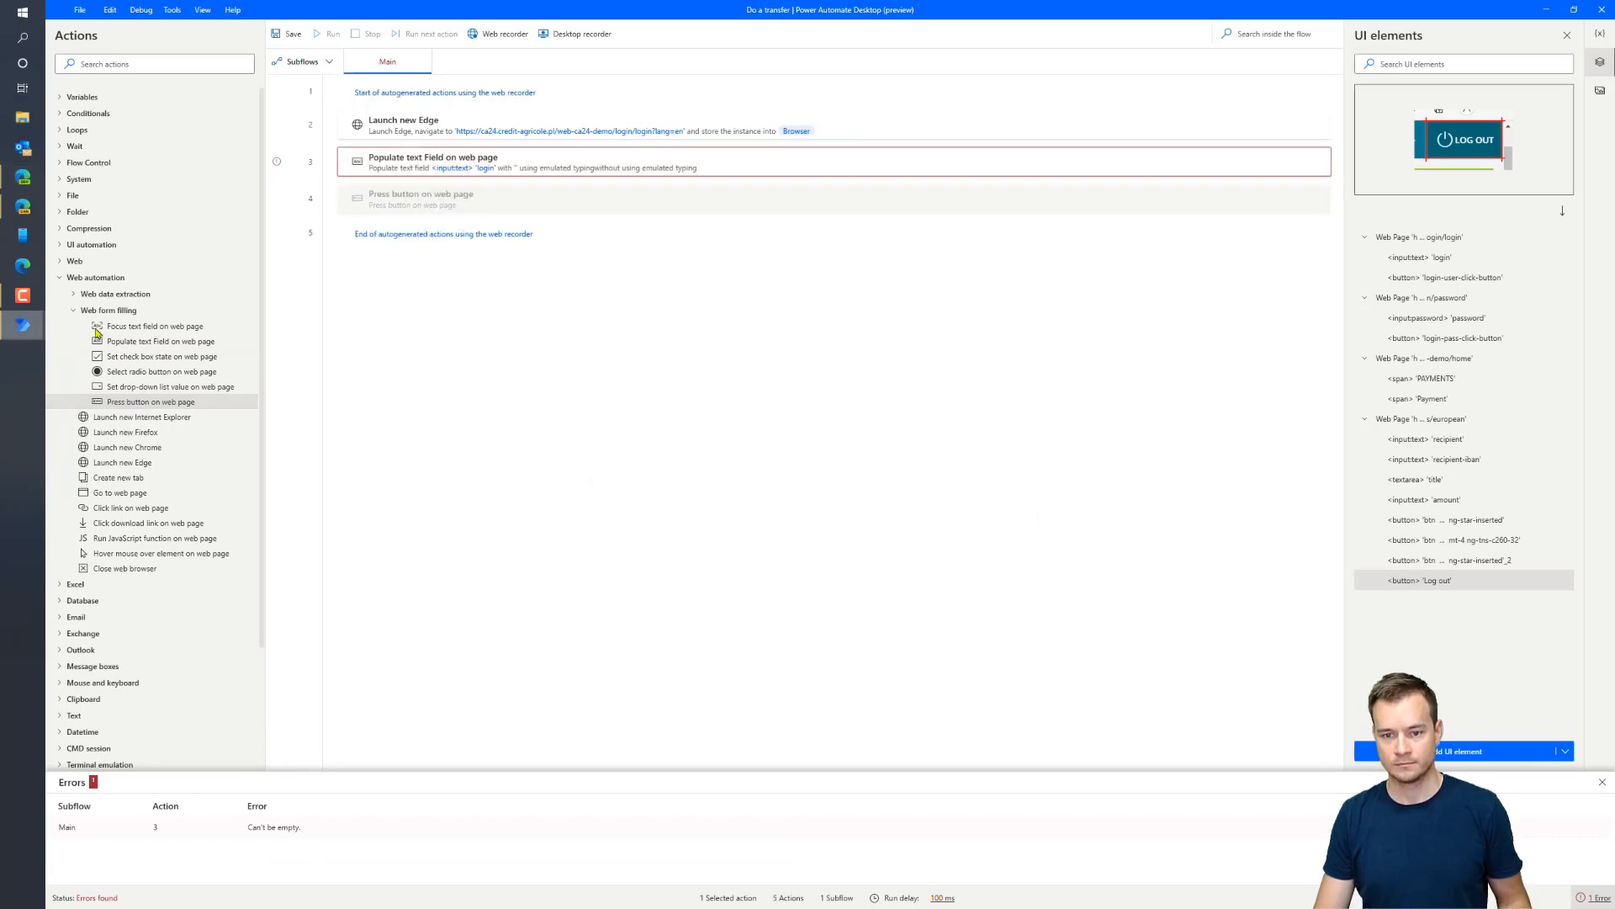
Add actions that fill the password input and press the login-pass button
left_click_drag(155, 341, 369, 224)
left_click(974, 413)
left_click(688, 533)
left_click(879, 674)
left_click(922, 581)
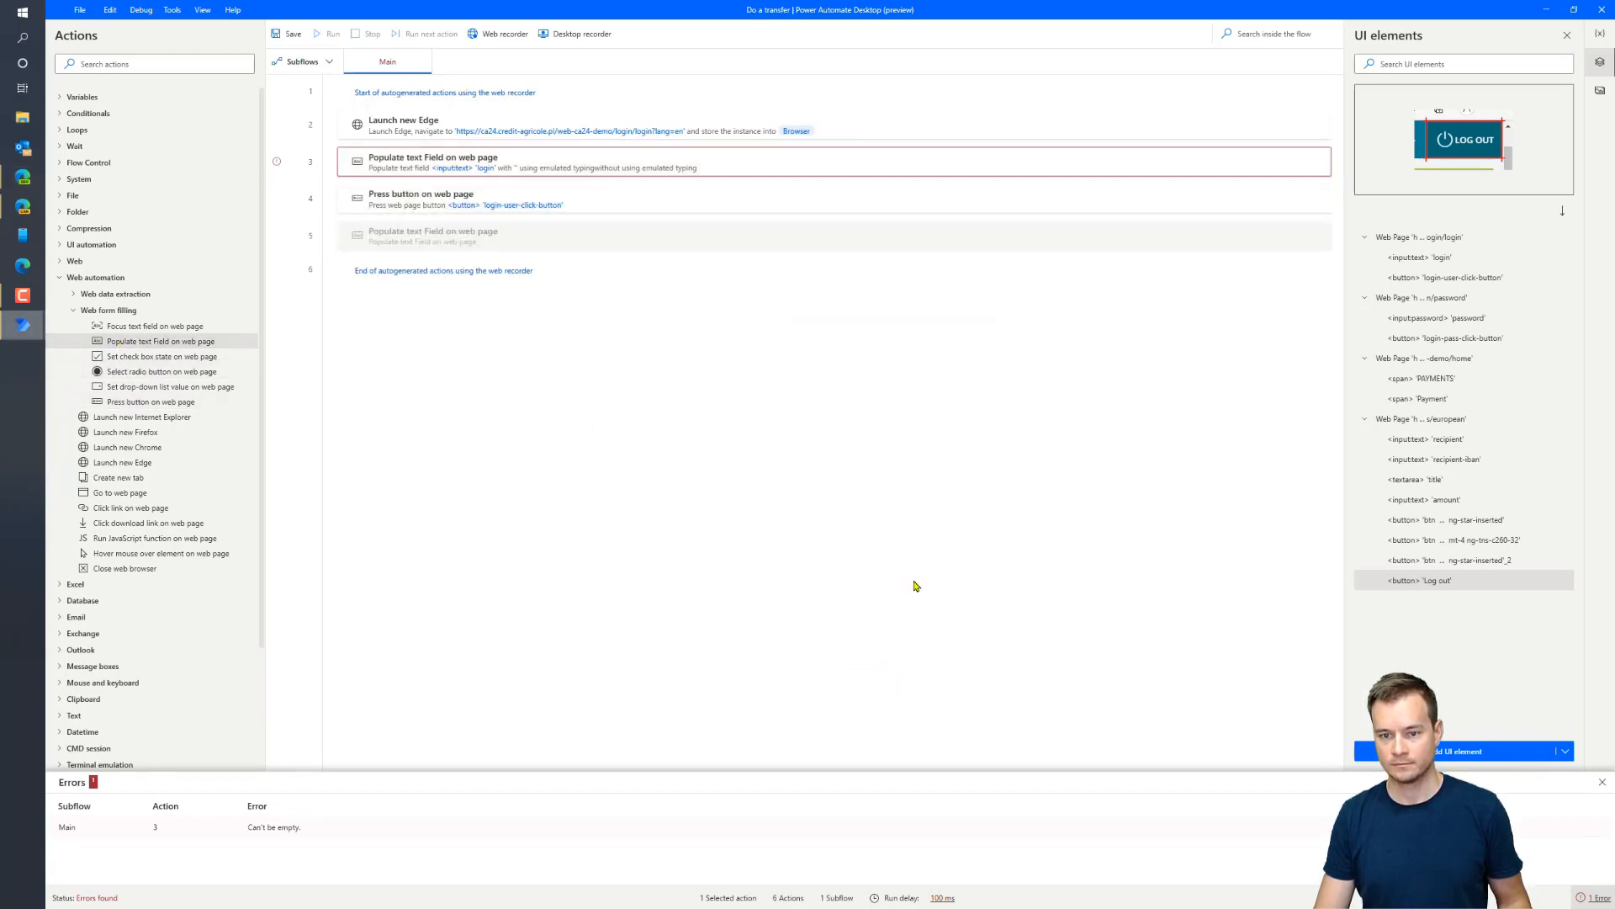
left_click_drag(160, 402, 462, 261)
left_click(974, 462)
left_click(688, 600)
left_click(880, 725)
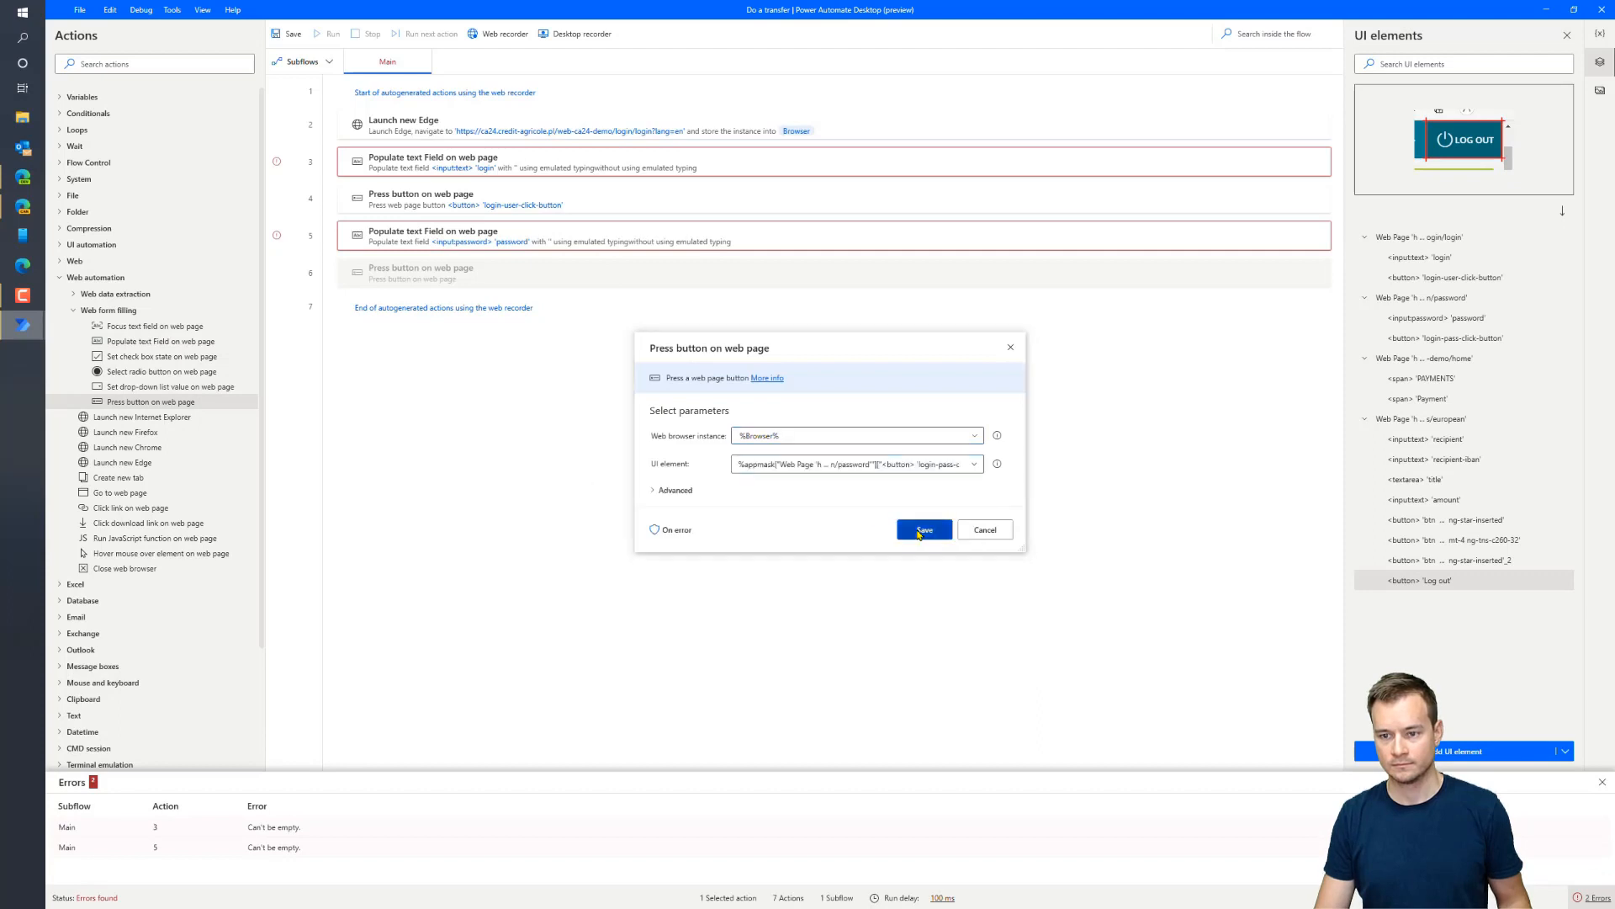
left_click(922, 530)
Add Press button actions for the PAYMENTS menu and the Payment entry
left_click_drag(186, 414, 462, 278)
left_click(811, 465)
left_click(708, 627)
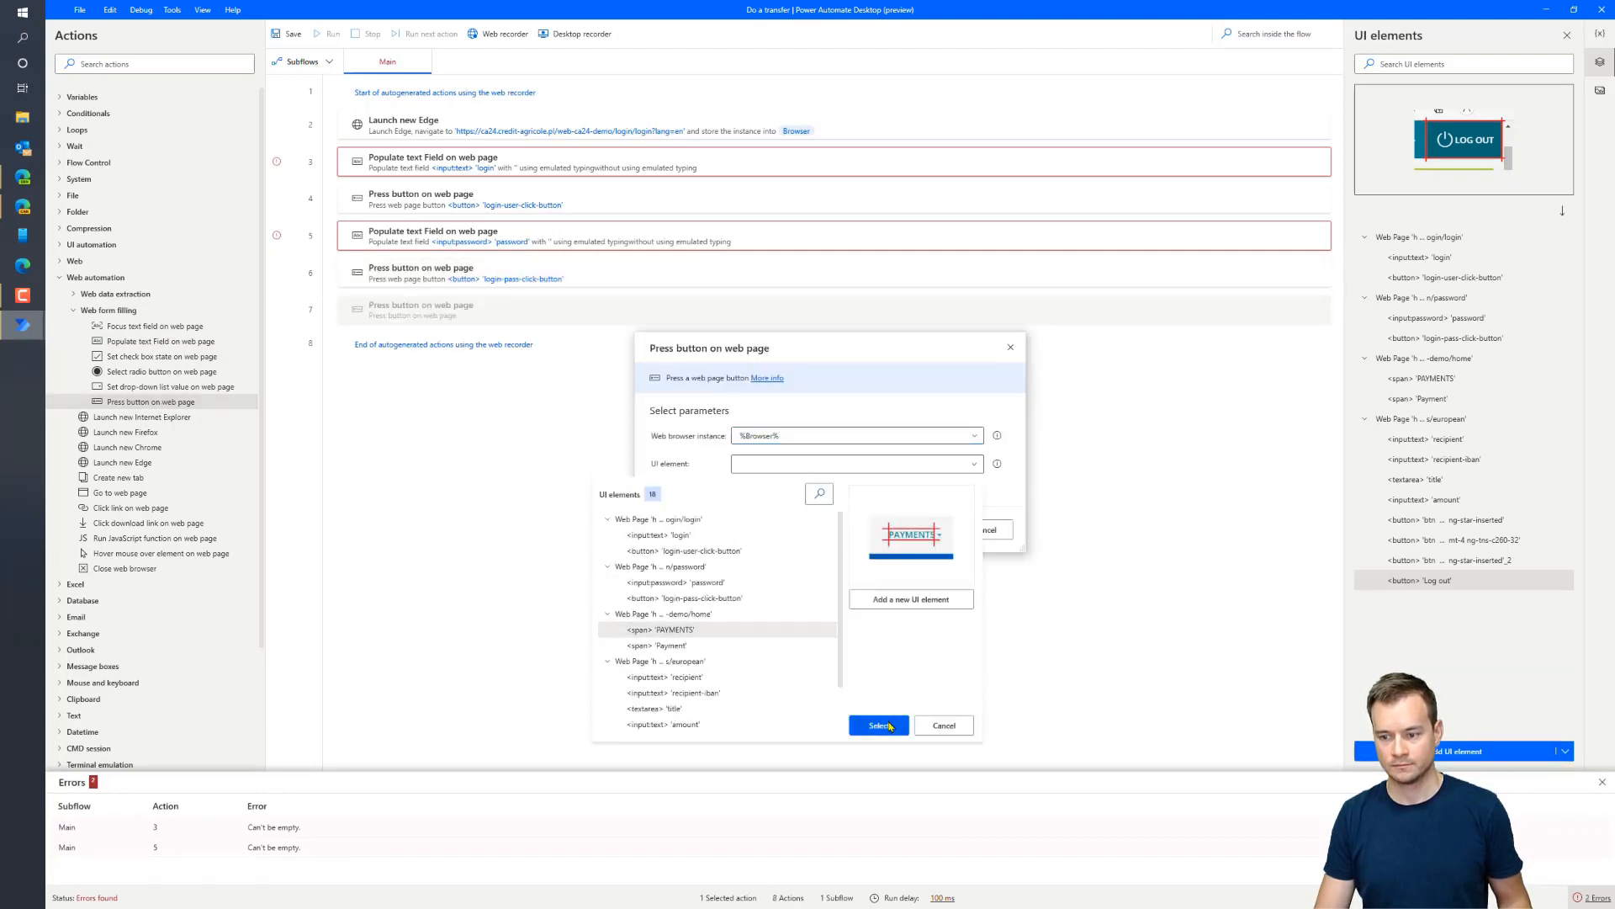
left_click(879, 725)
left_click(922, 530)
left_click_drag(145, 402, 462, 329)
left_click(760, 464)
left_click(723, 646)
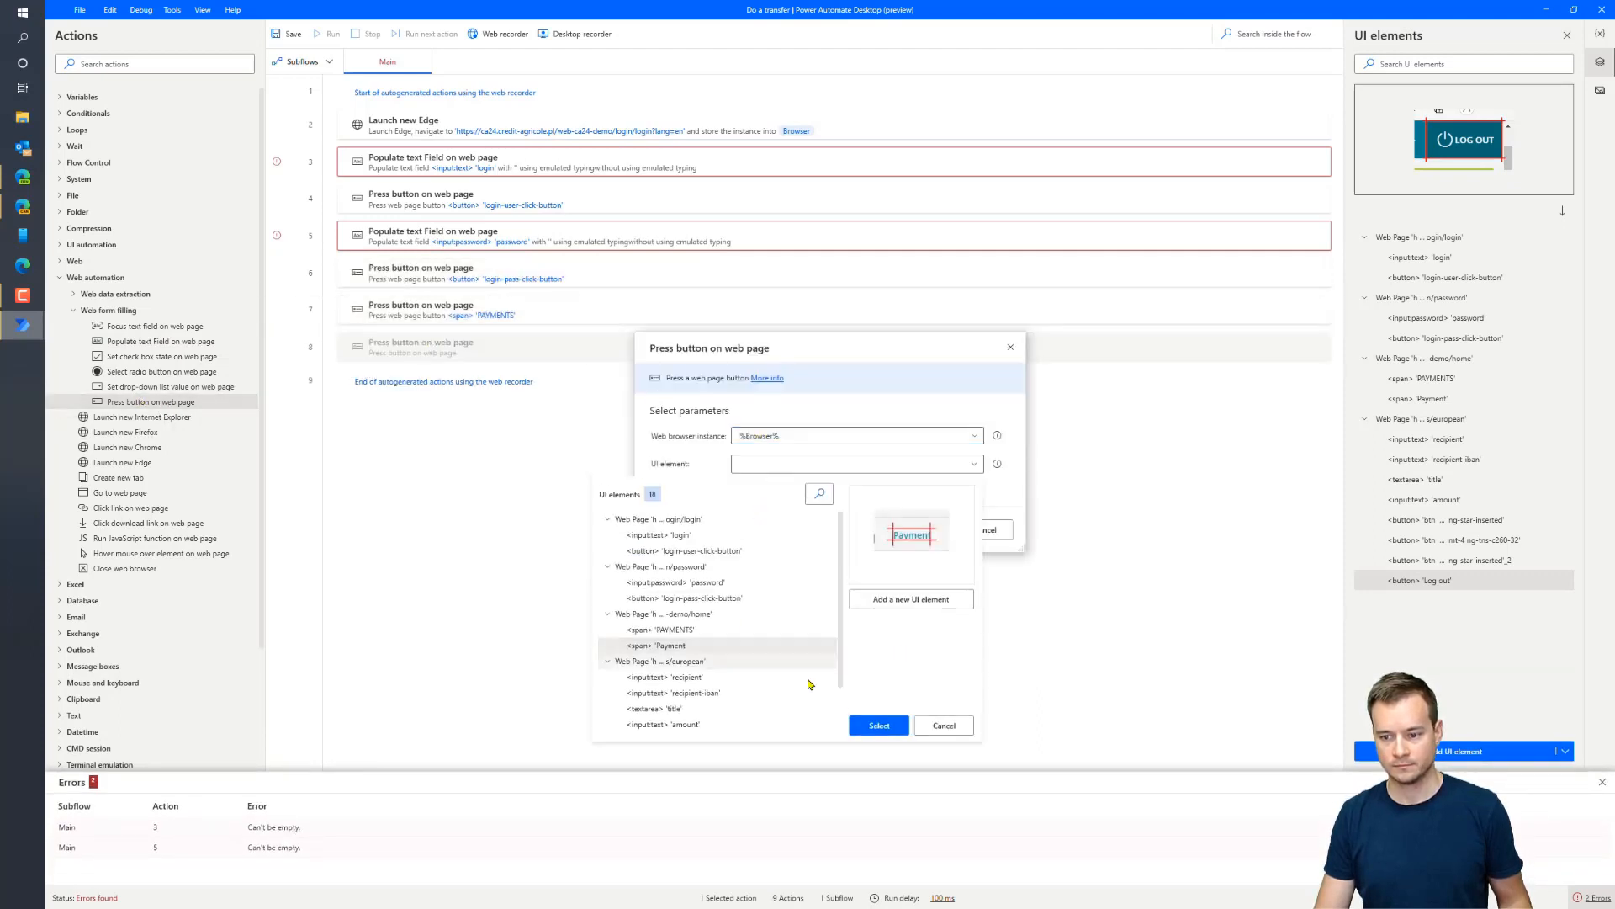
left_click(879, 726)
left_click(924, 530)
Add Populate text field actions for the recipient and recipient-iban inputs
left_click_drag(159, 341, 429, 376)
left_click(857, 412)
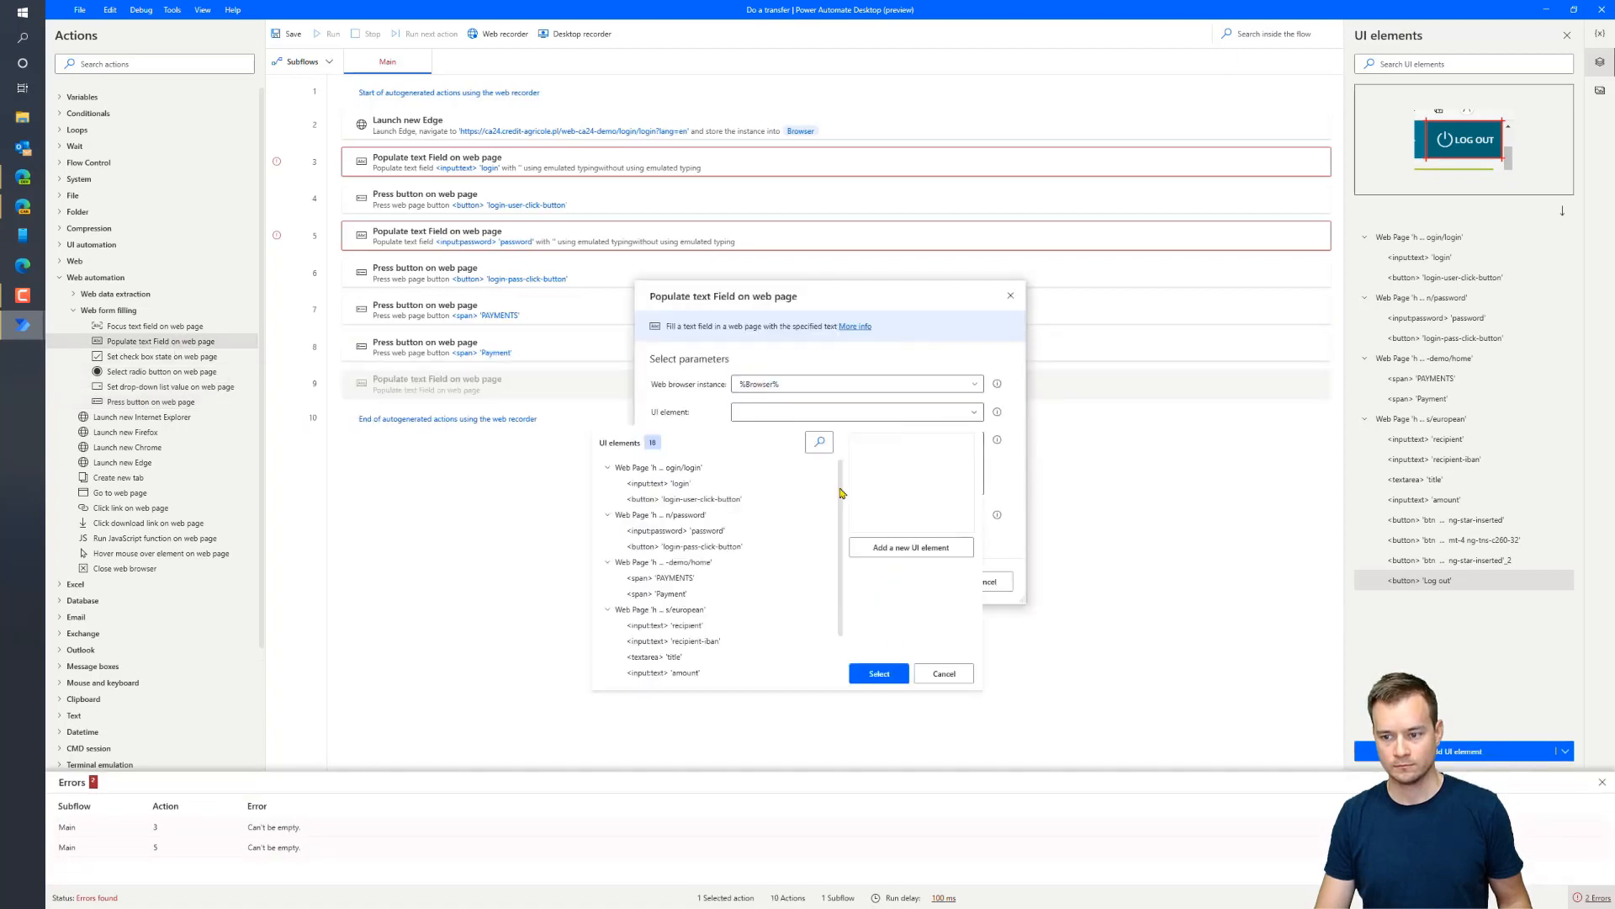
left_click(664, 625)
left_click(879, 673)
left_click(922, 581)
left_click_drag(160, 340, 446, 417)
left_click(856, 411)
left_click(673, 641)
left_click(880, 674)
left_click(924, 581)
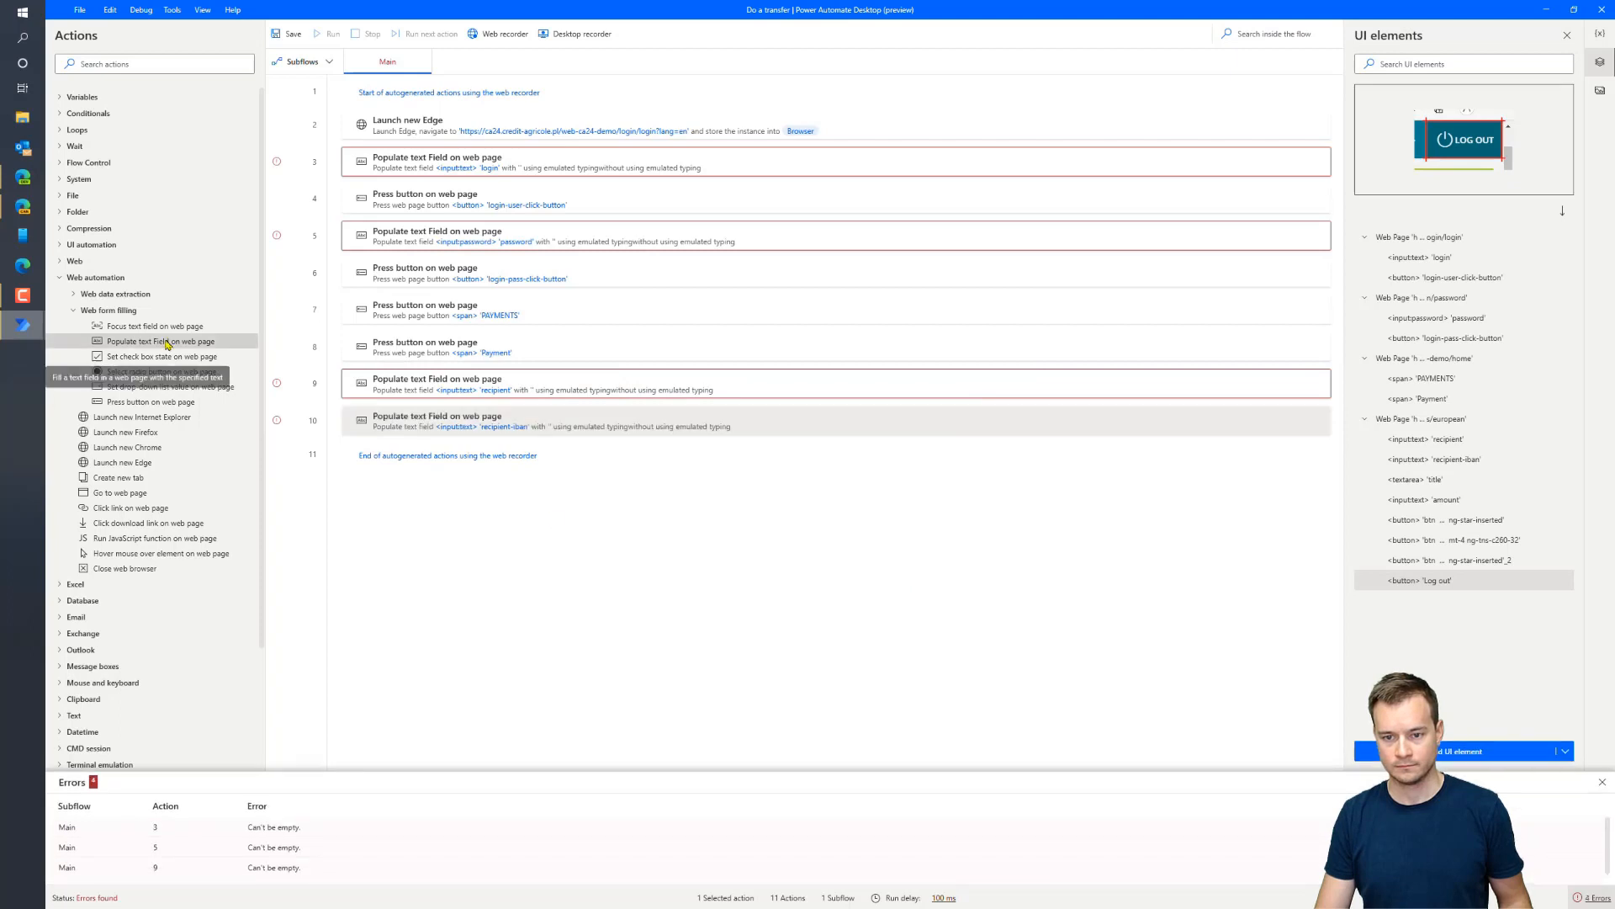
Add Populate text field actions for the title text area and amount input
left_click_drag(147, 342, 455, 450)
left_click(857, 411)
left_click(674, 657)
left_click(880, 673)
left_click(924, 581)
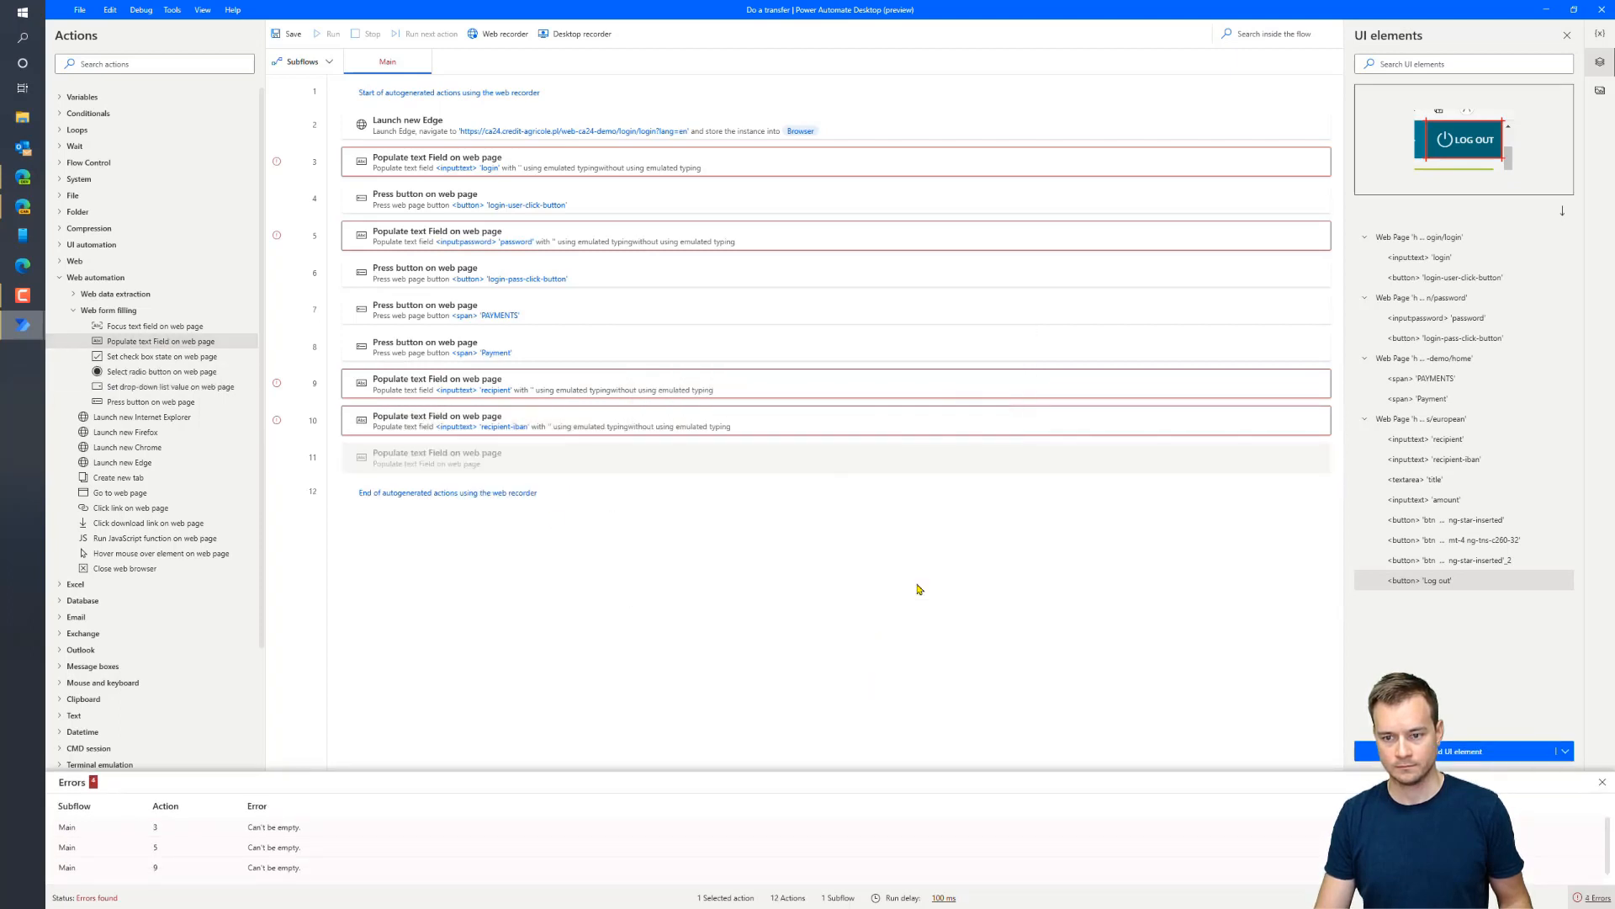
left_click_drag(160, 341, 422, 486)
left_click(856, 412)
left_click(719, 672)
left_click(879, 673)
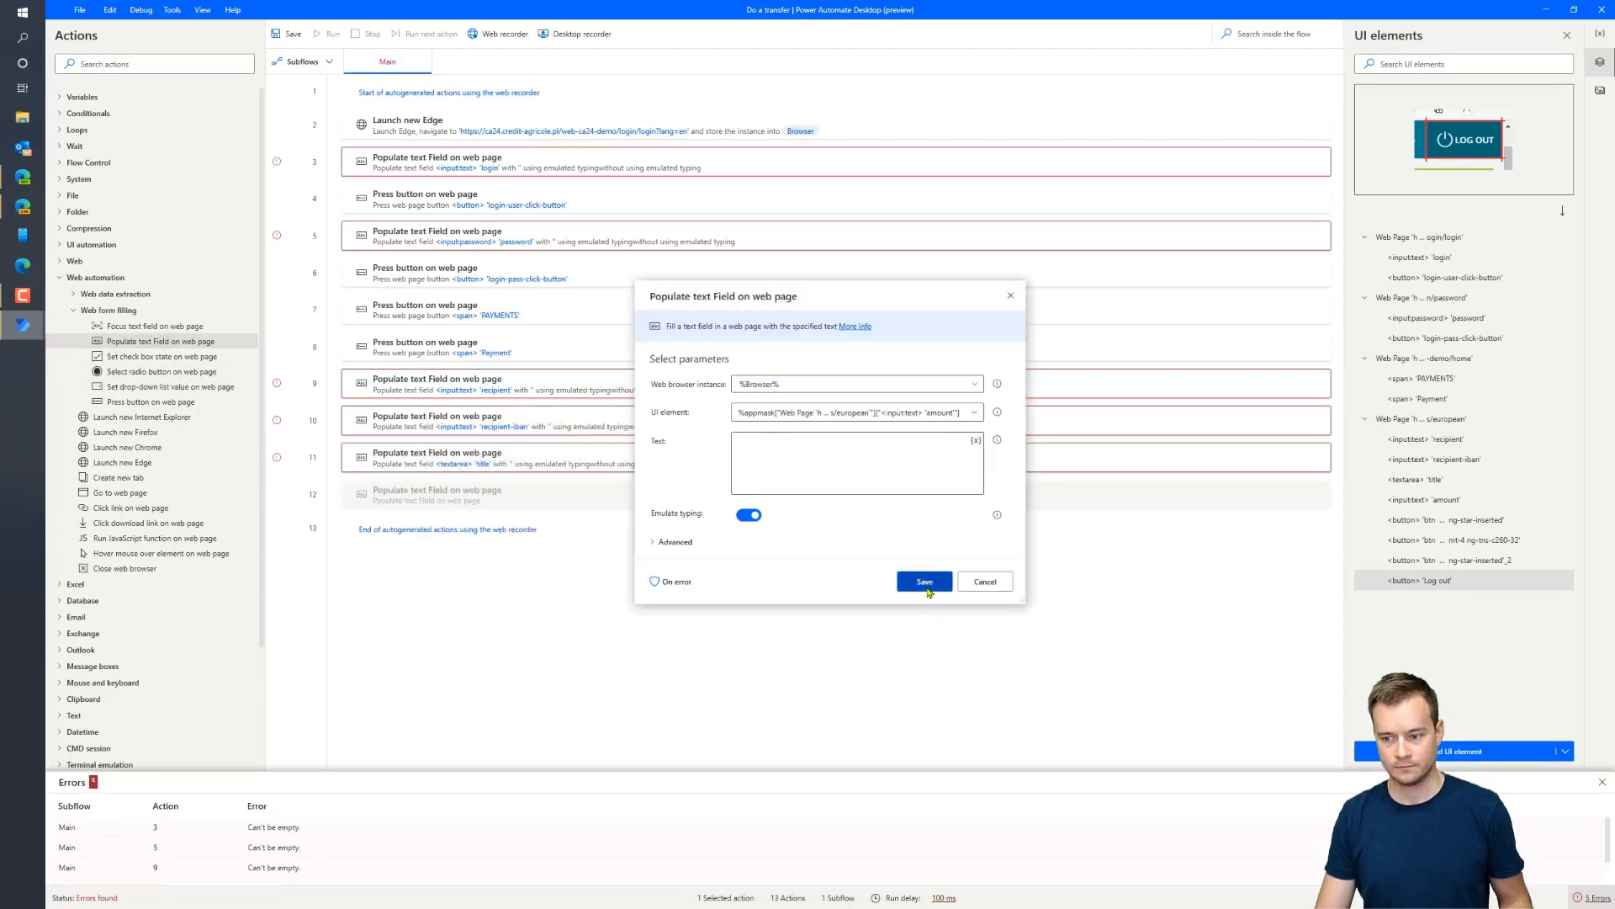
left_click(927, 583)
Add Press button actions for the CONFIRM and NEXT buttons
left_click_drag(148, 401, 421, 525)
left_click(856, 464)
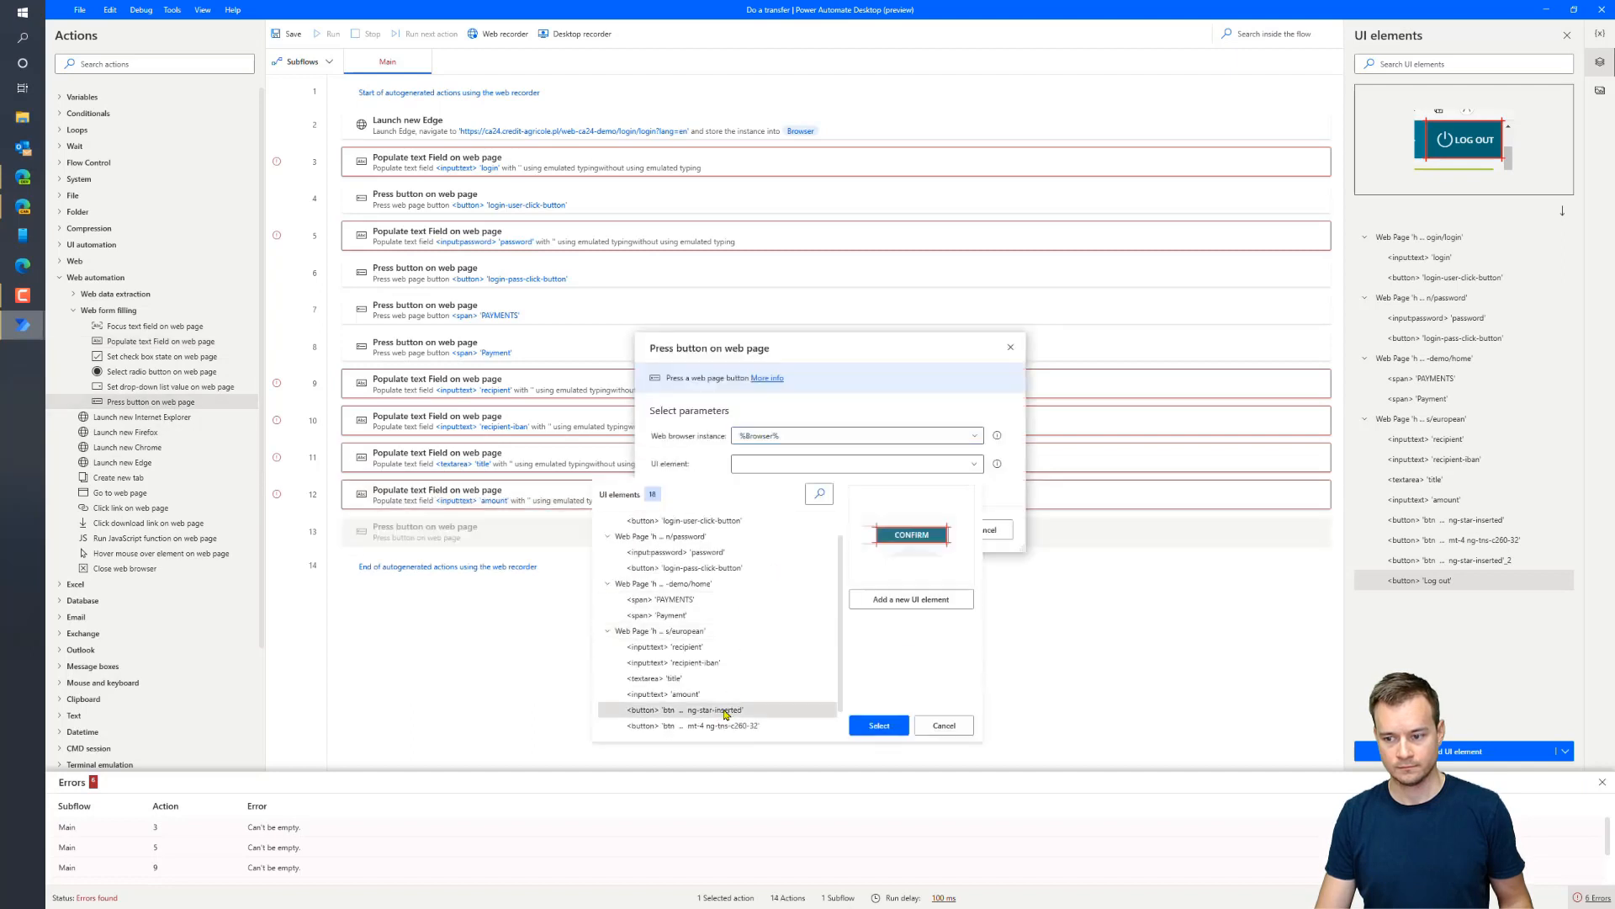
left_click(721, 713)
left_click(925, 529)
left_click_drag(147, 401, 421, 528)
left_click(856, 464)
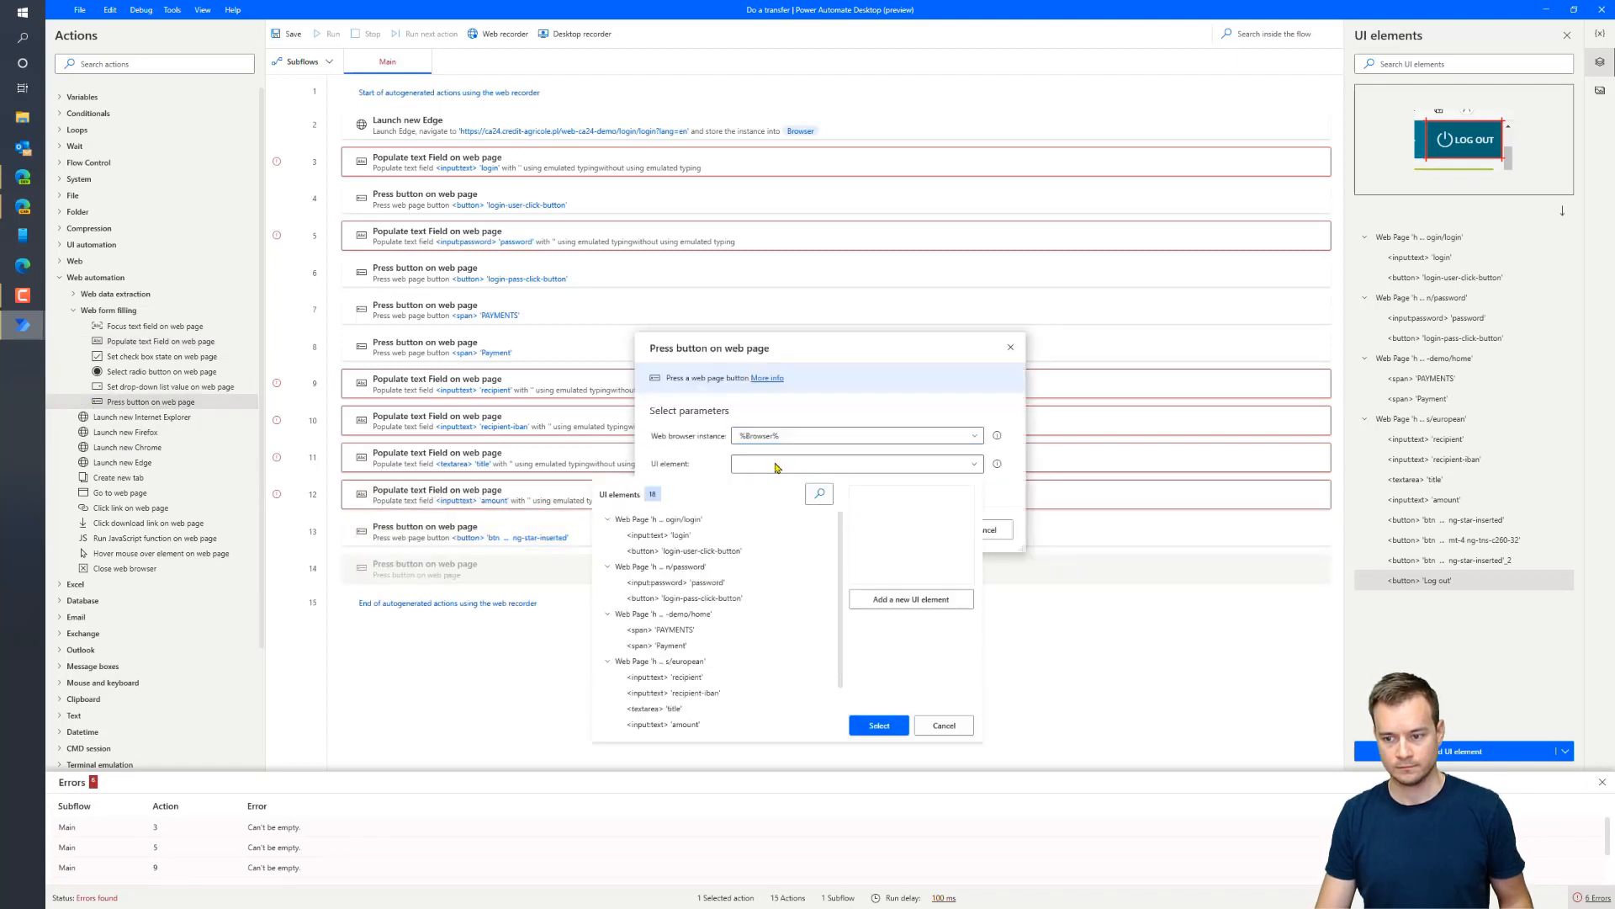
scroll(715, 631, "down", 2)
left_click(692, 696)
left_click(880, 726)
left_click(926, 529)
Add Press button actions for ACCEPT and Log out, then a Close web browser action
left_click_drag(148, 401, 425, 599)
left_click(856, 464)
left_click(691, 712)
left_click(880, 725)
left_click(925, 529)
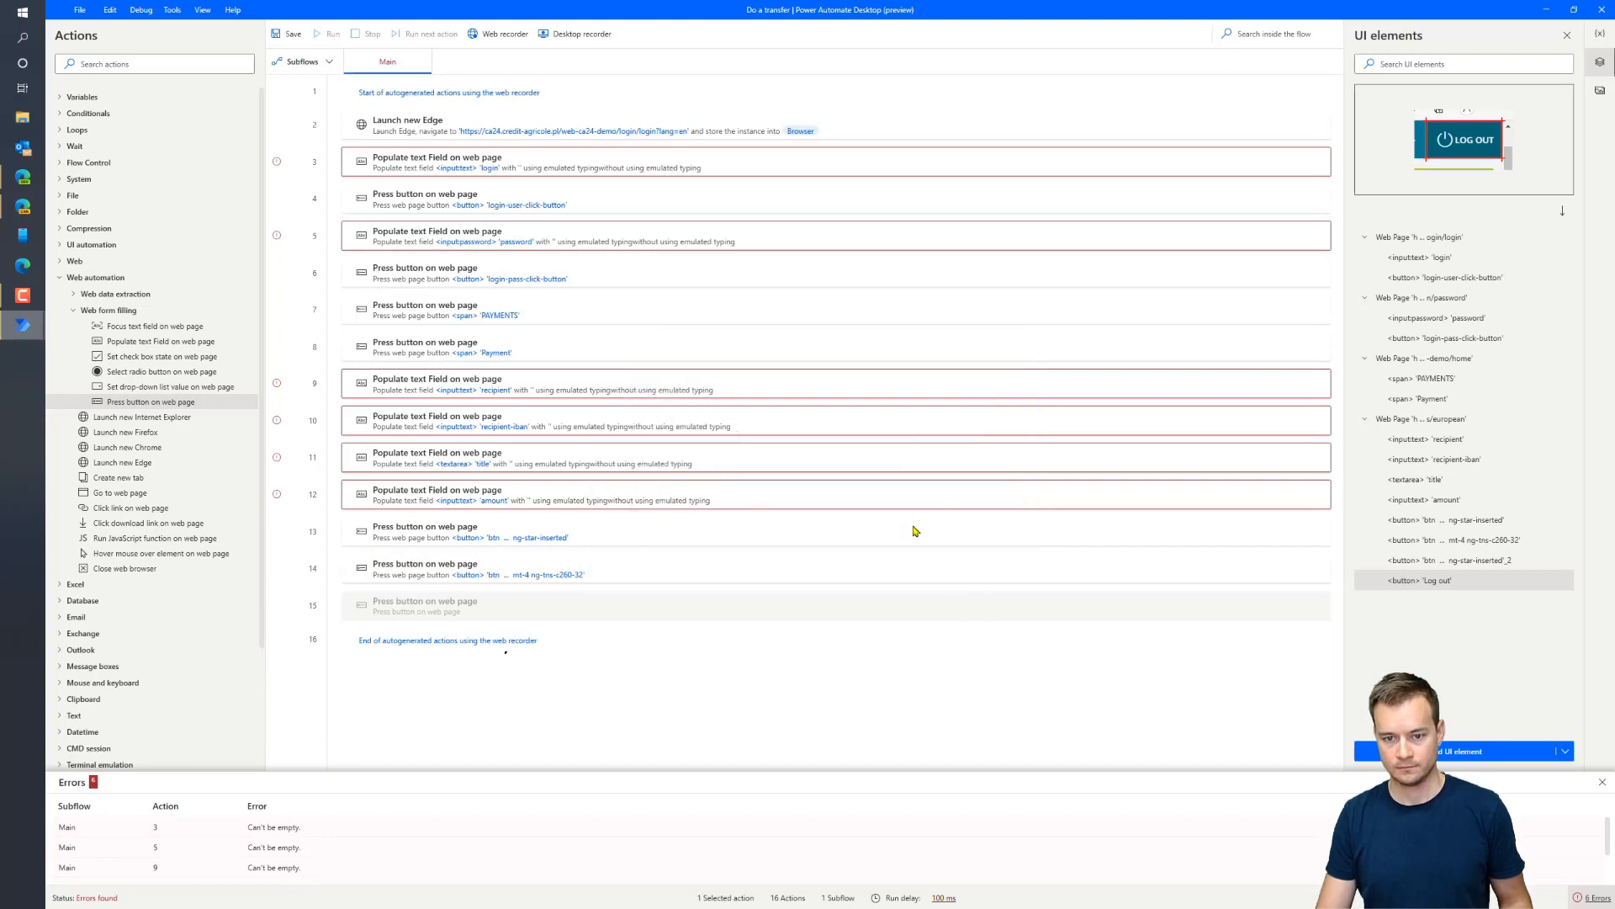
left_click_drag(147, 402, 414, 624)
left_click(856, 464)
left_click(692, 729)
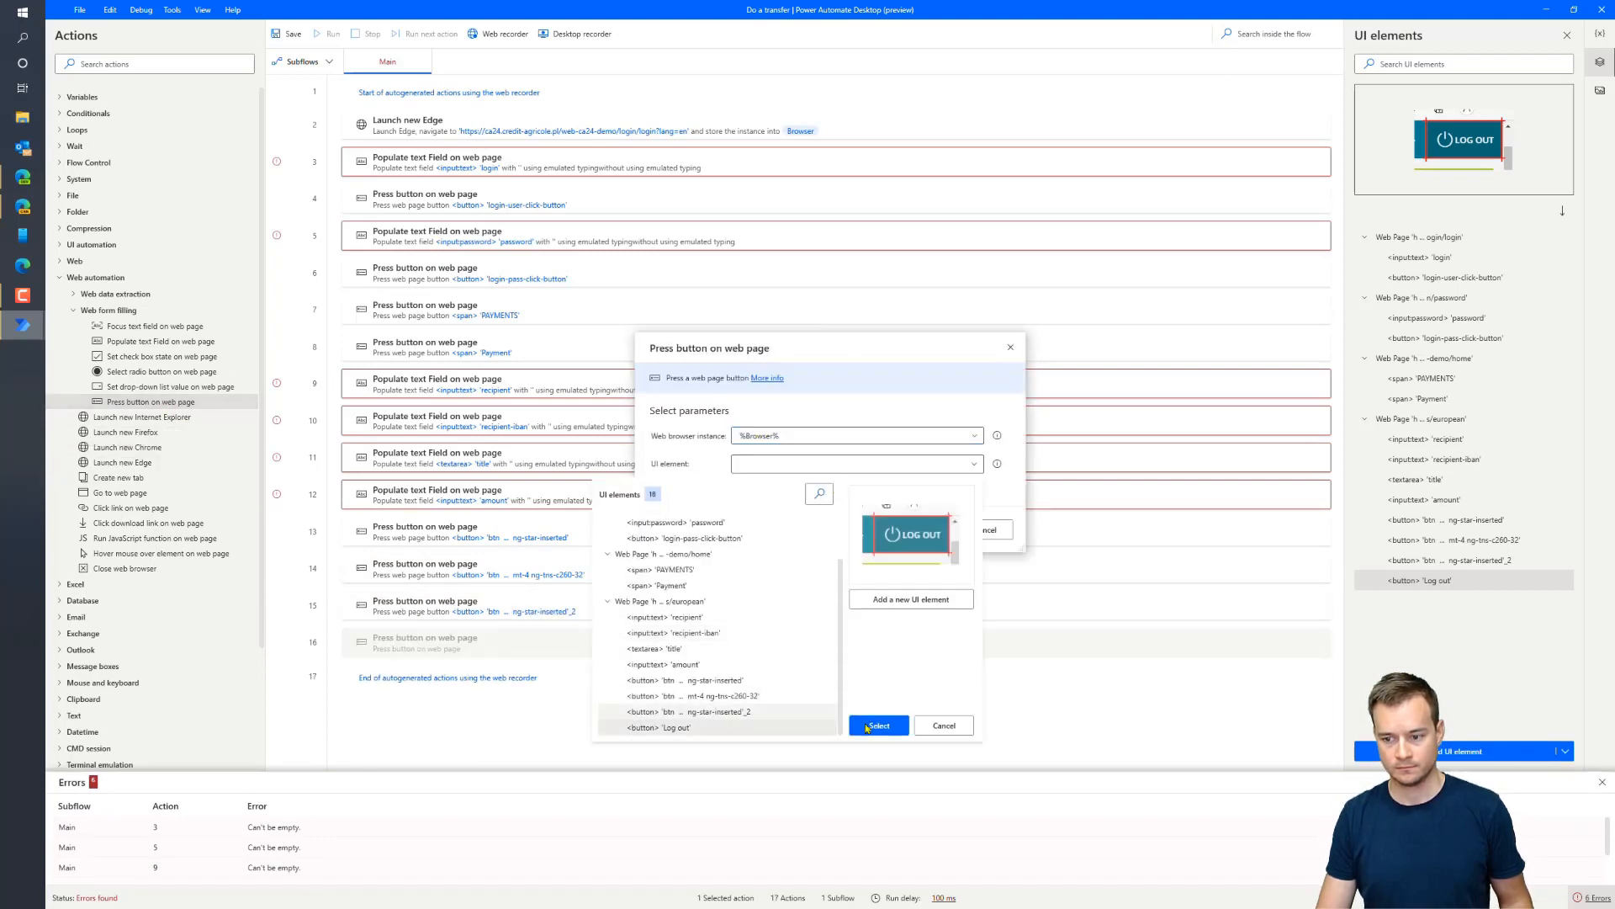
left_click(877, 725)
left_click(926, 531)
left_click_drag(126, 571, 391, 669)
left_click(910, 514)
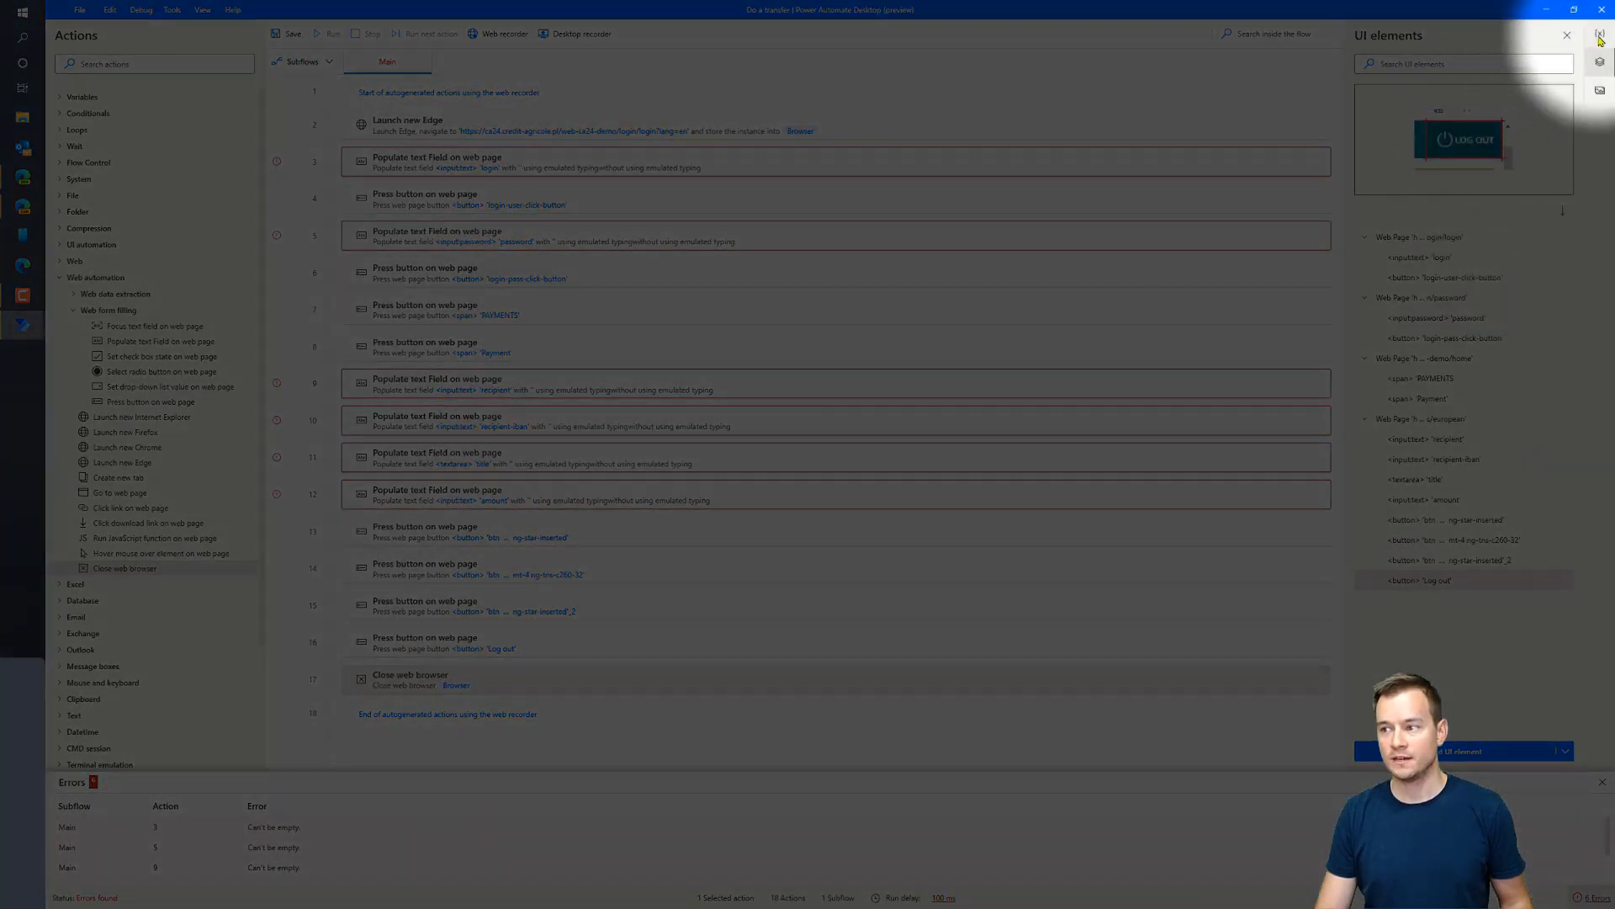
Add the var_Login and var_Pass input variables to the flow
left_click(1601, 35)
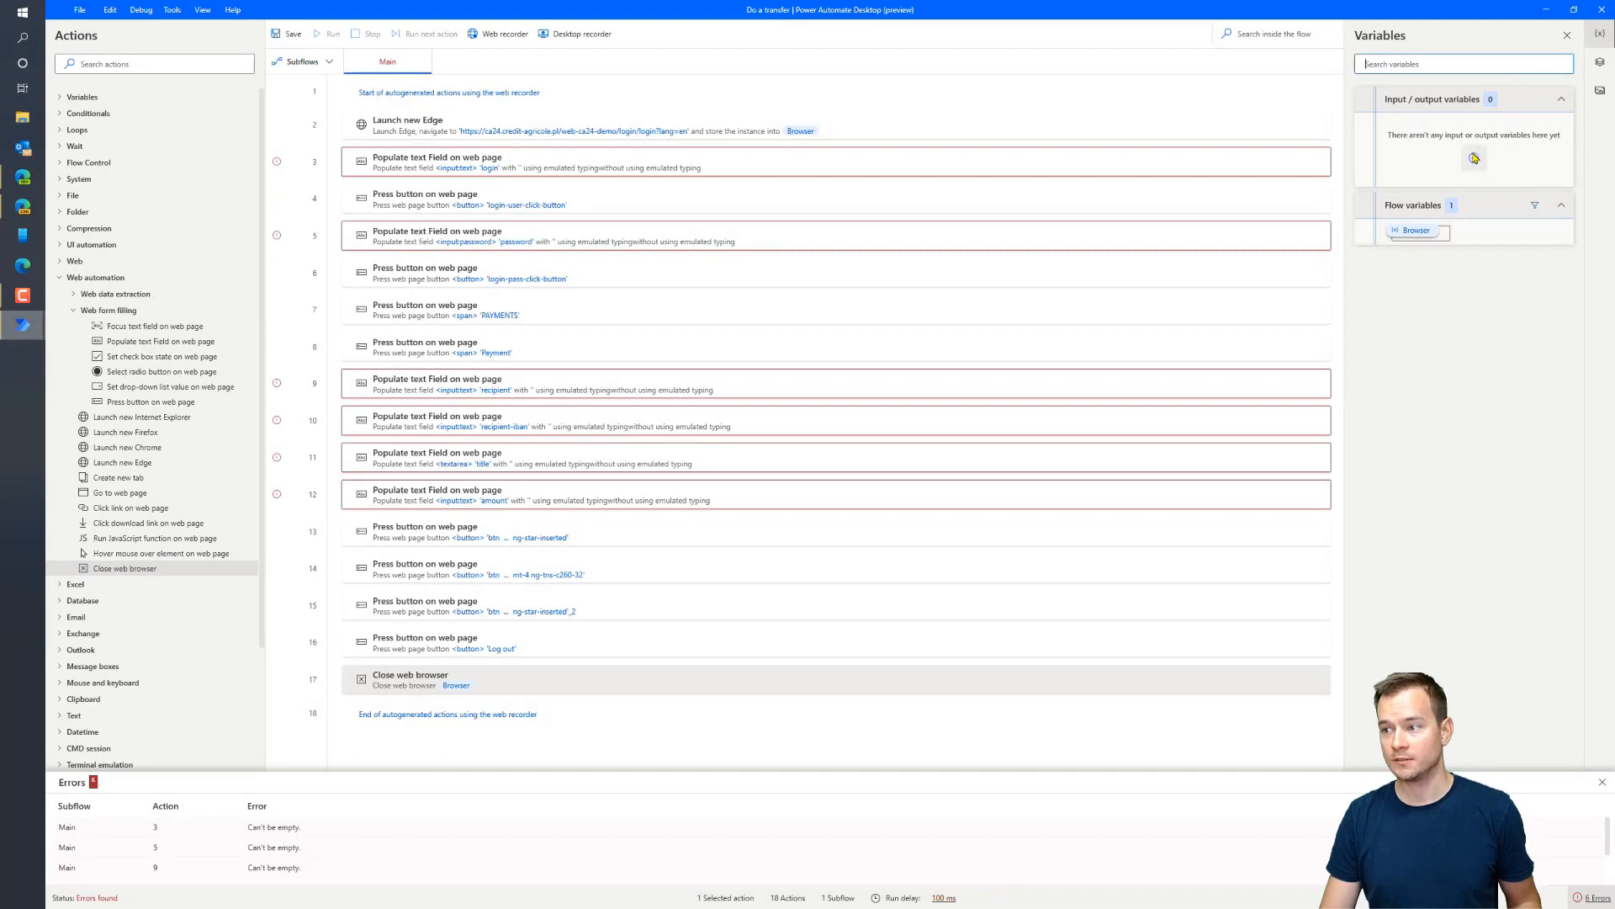
left_click(1474, 158)
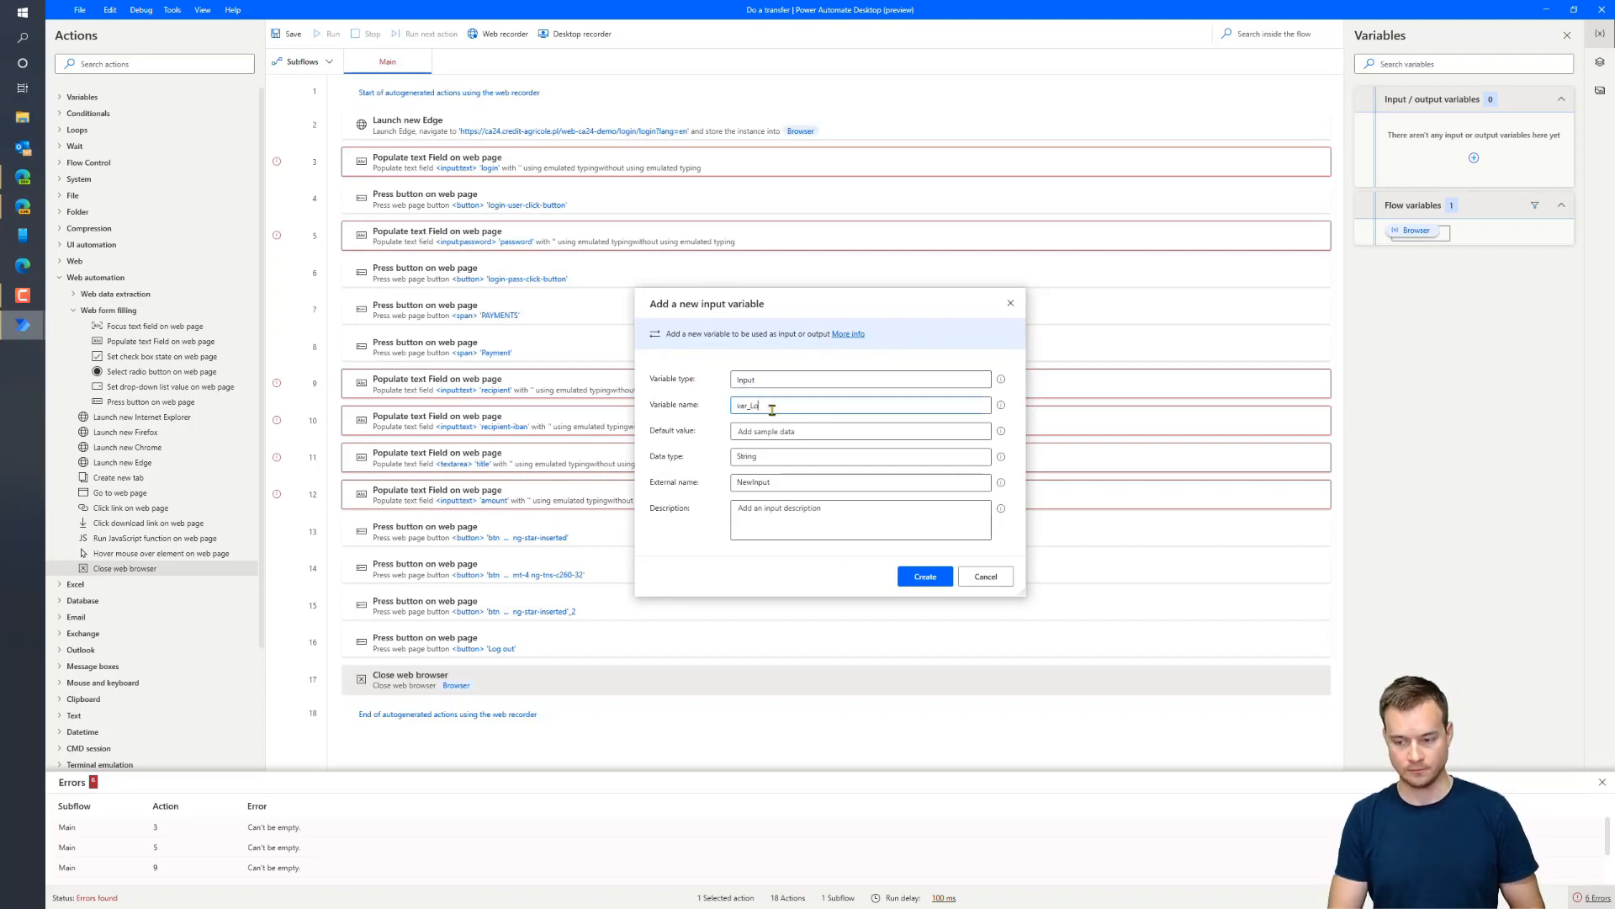
left_click(805, 517)
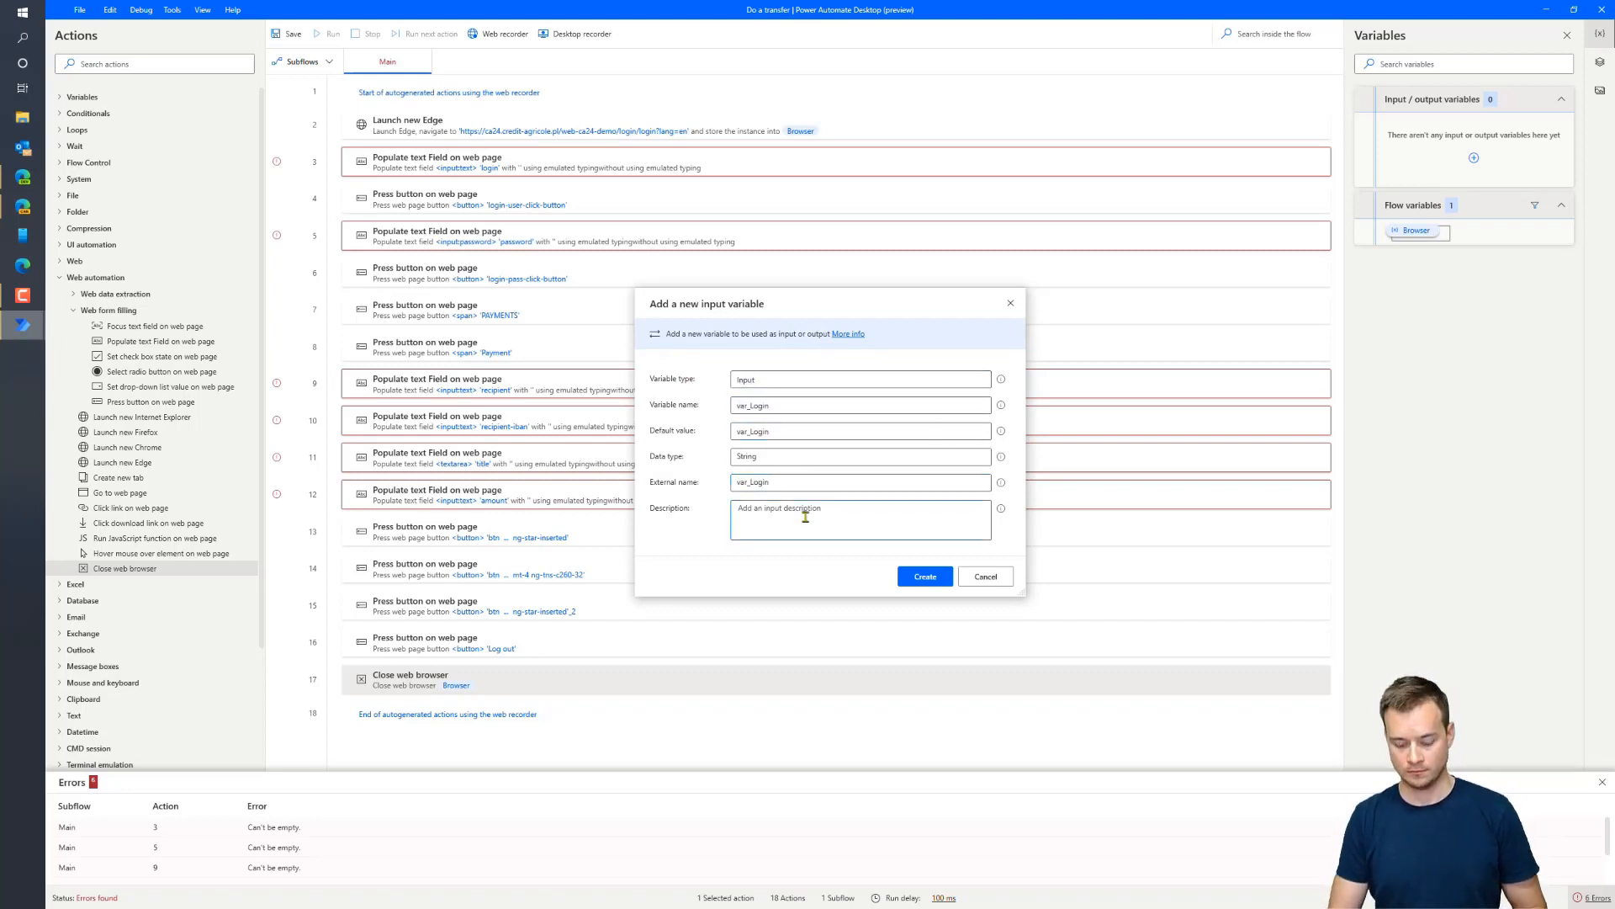
left_click(940, 582)
left_click(1510, 99)
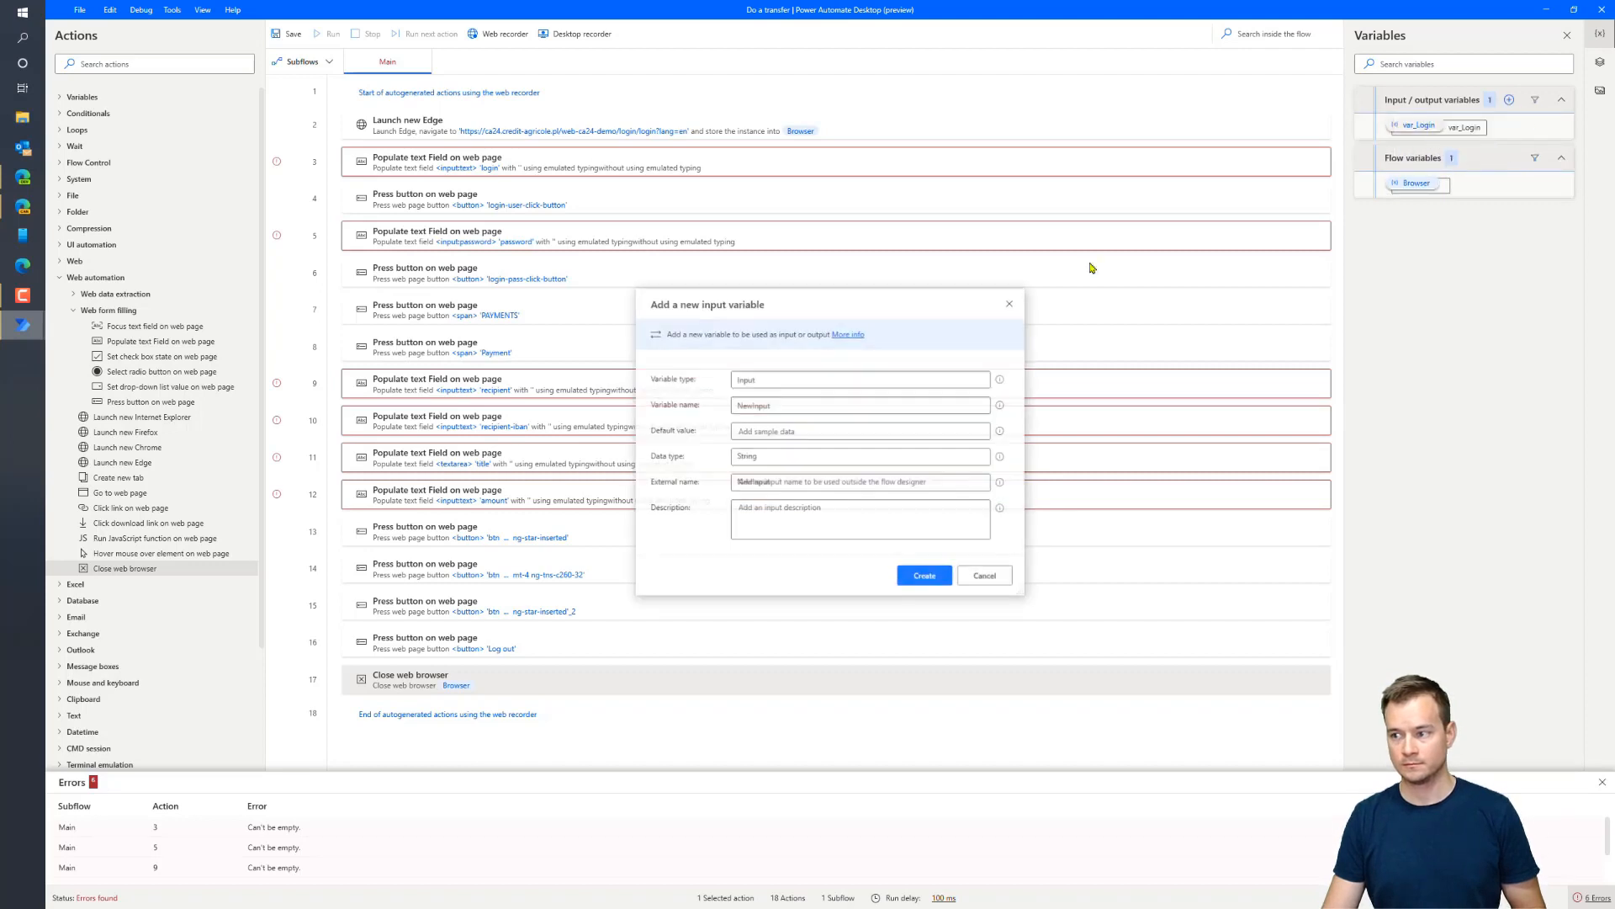
type("var_Pass")
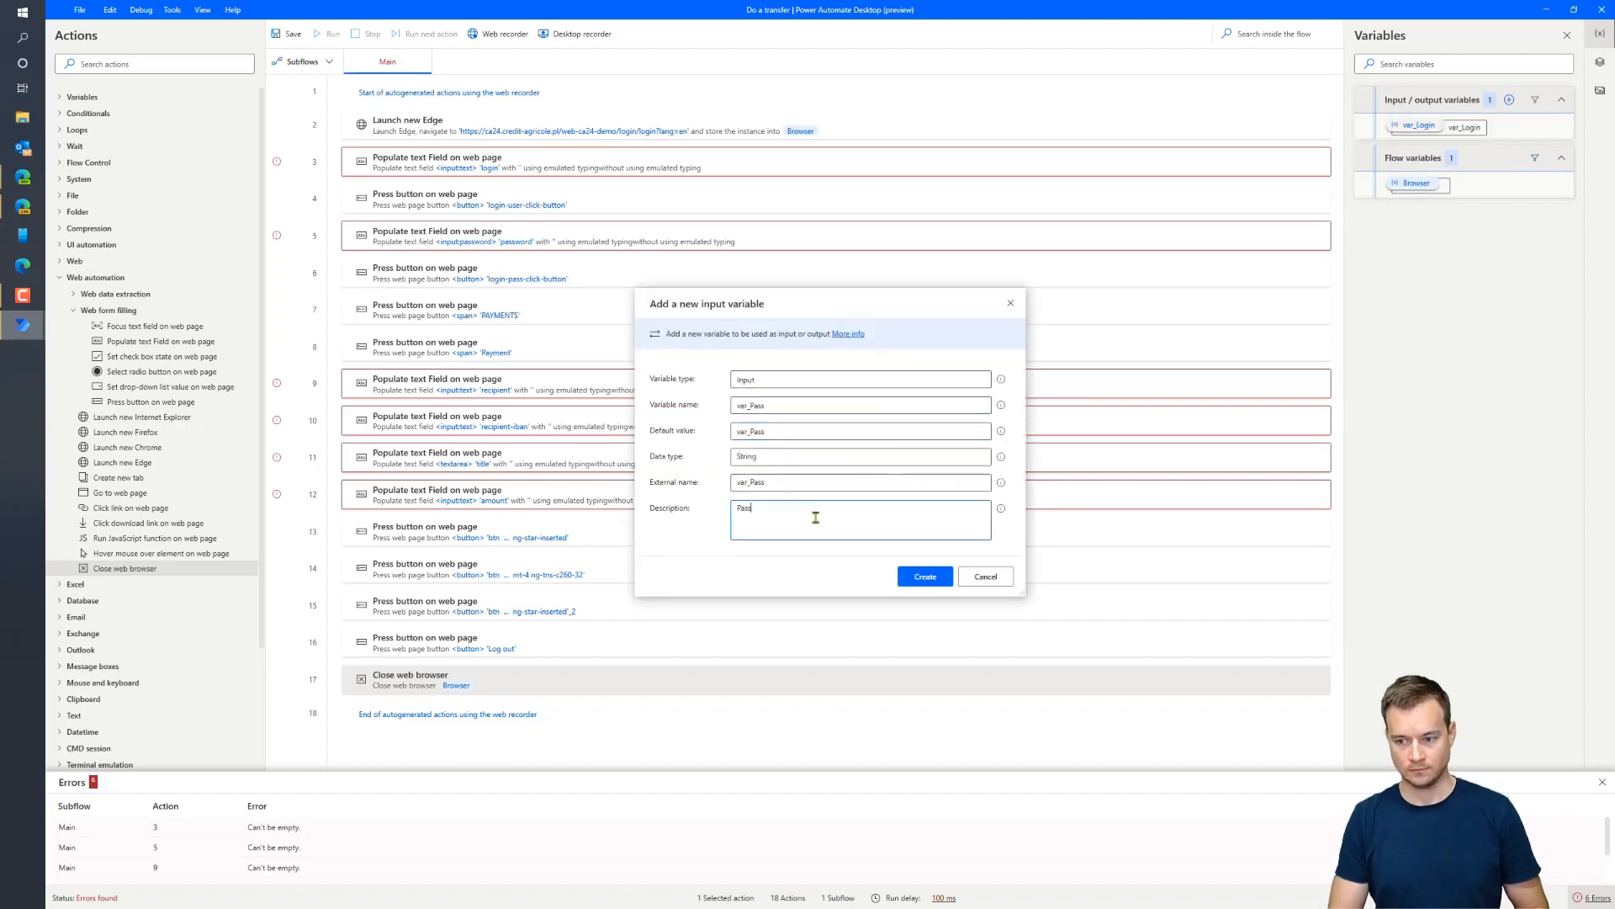
left_click(936, 579)
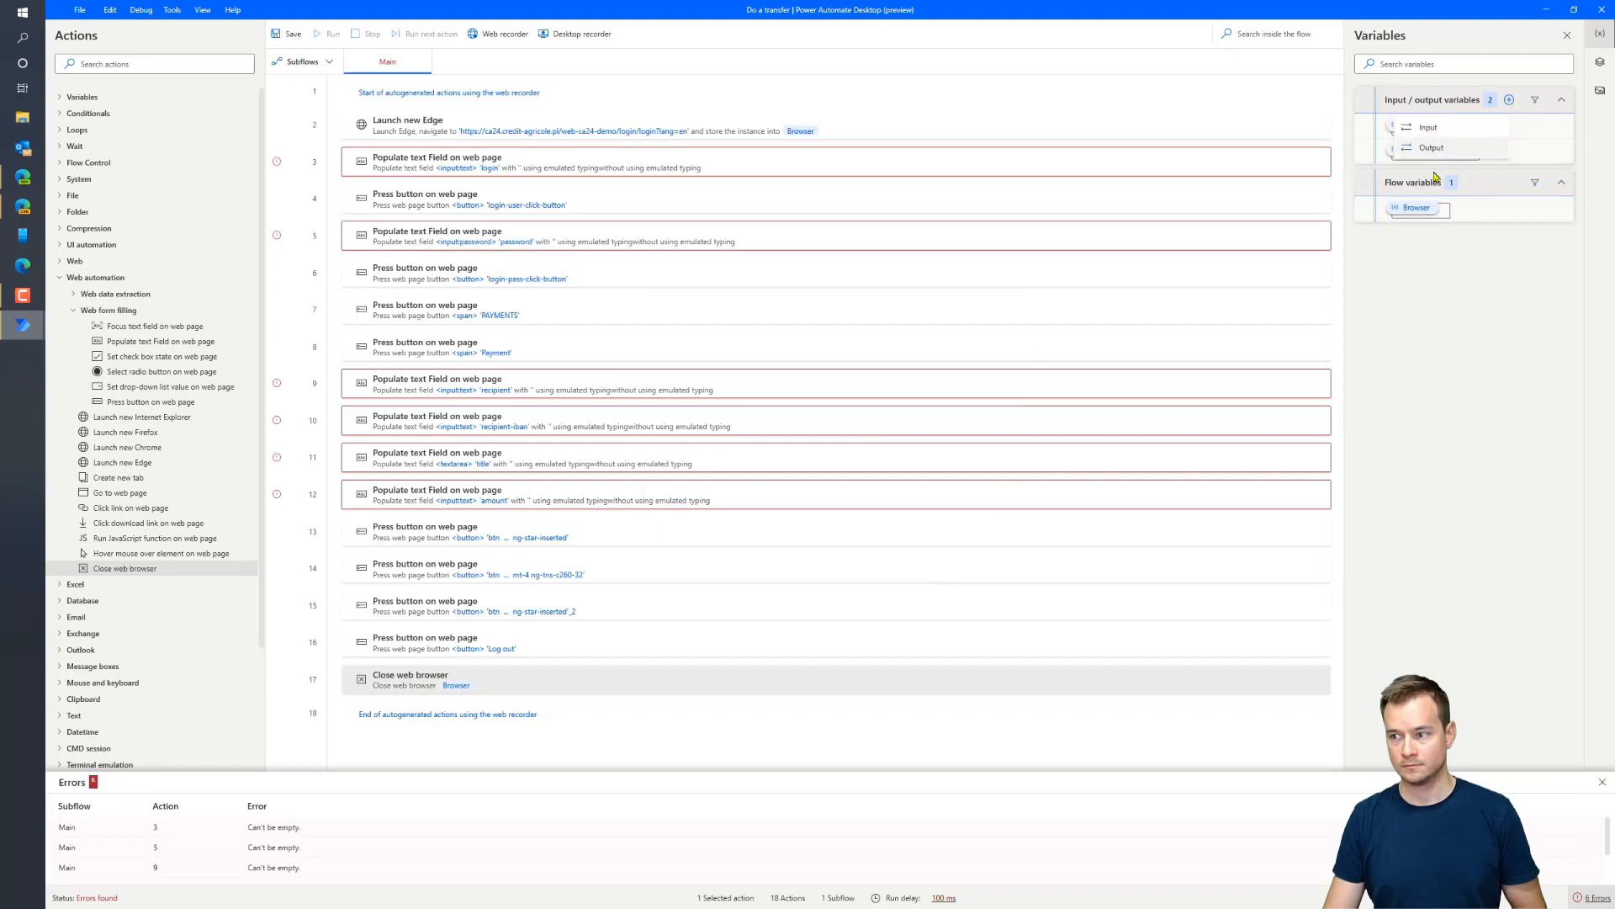
Add the var_Recipient, var_IBAN and var_Title input variables
left_click(1509, 100)
key("Delete")
key("Delete")
key("Delete")
key("Delete")
key("Delete")
key("Delete")
key("Delete")
key("Delete")
key("BackSpace")
key("BackSpace")
key("BackSpace")
key("BackSpace")
type("Recipie")
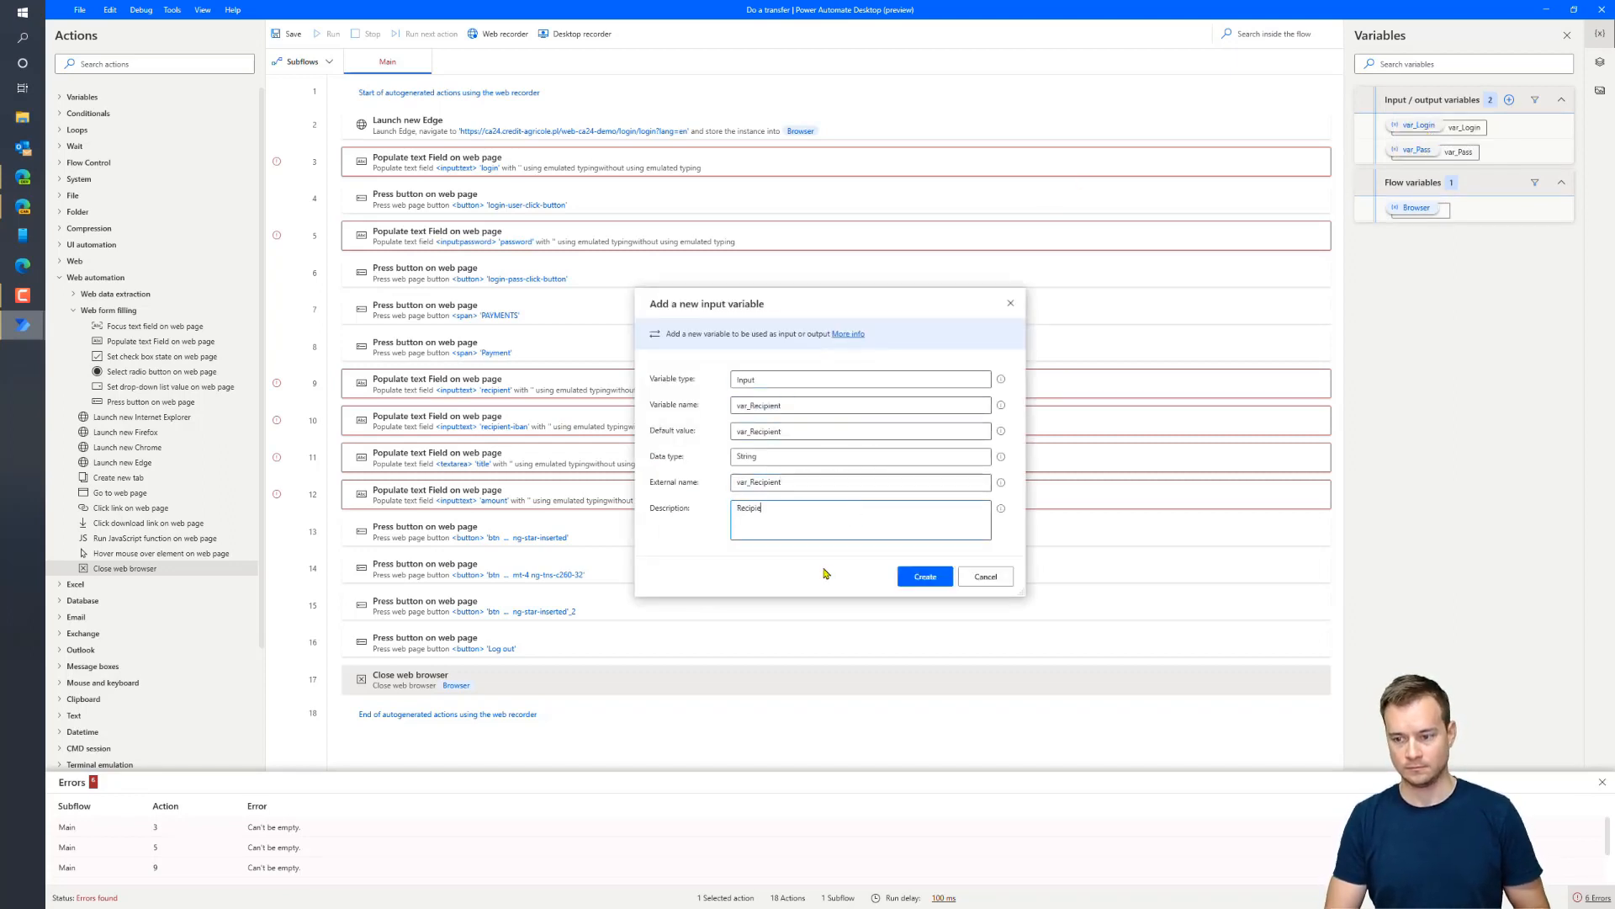
left_click(922, 582)
left_click(1510, 99)
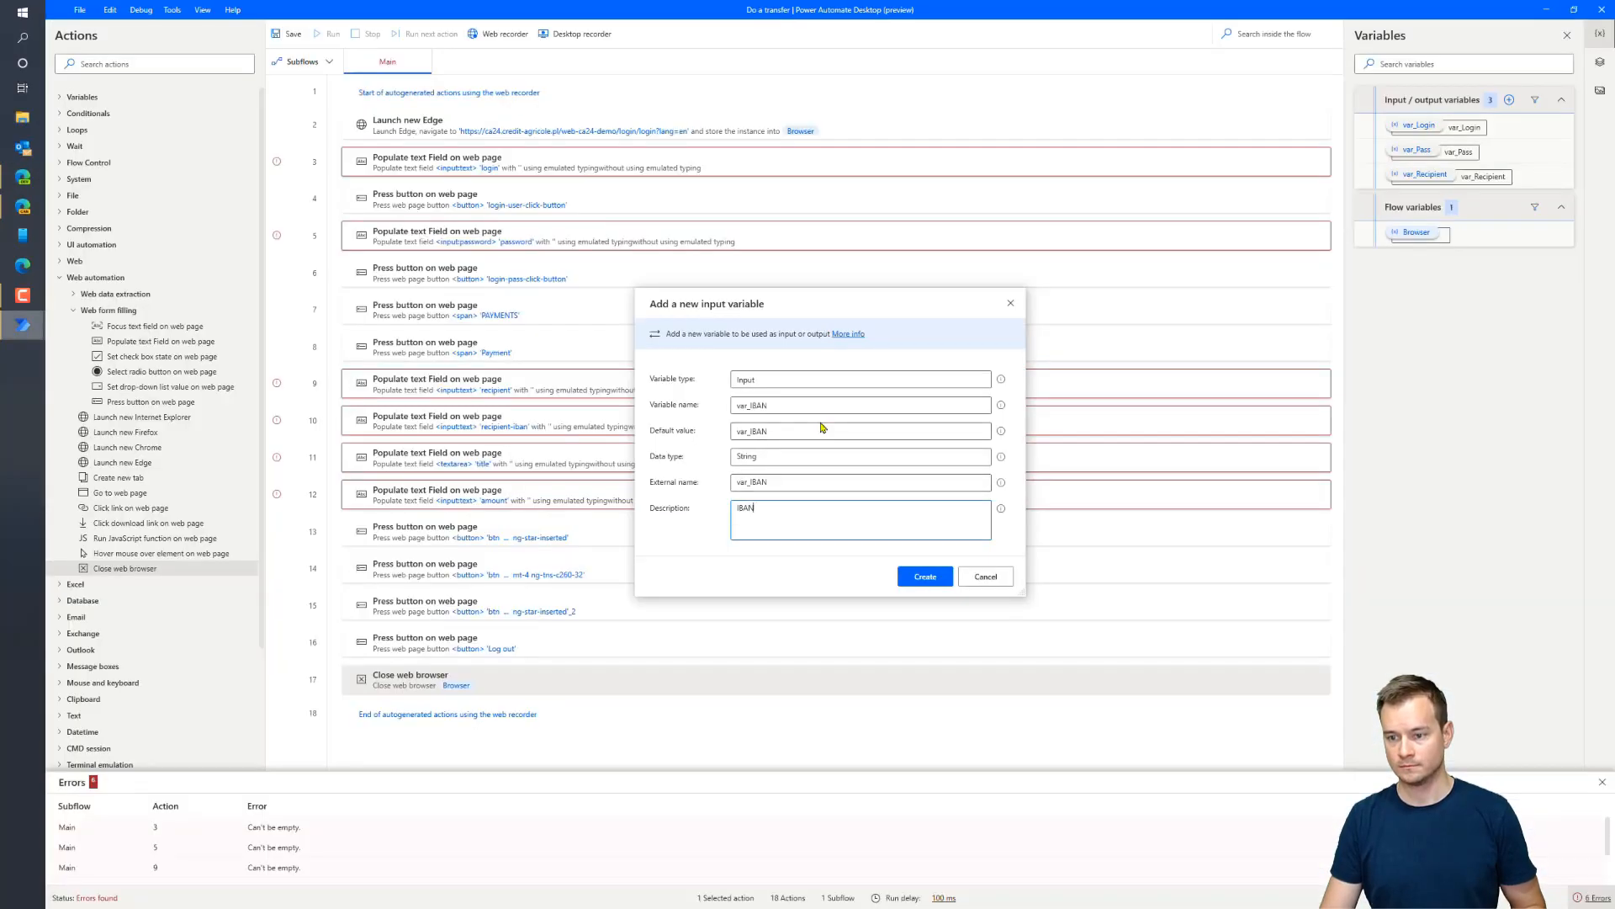
left_click(925, 576)
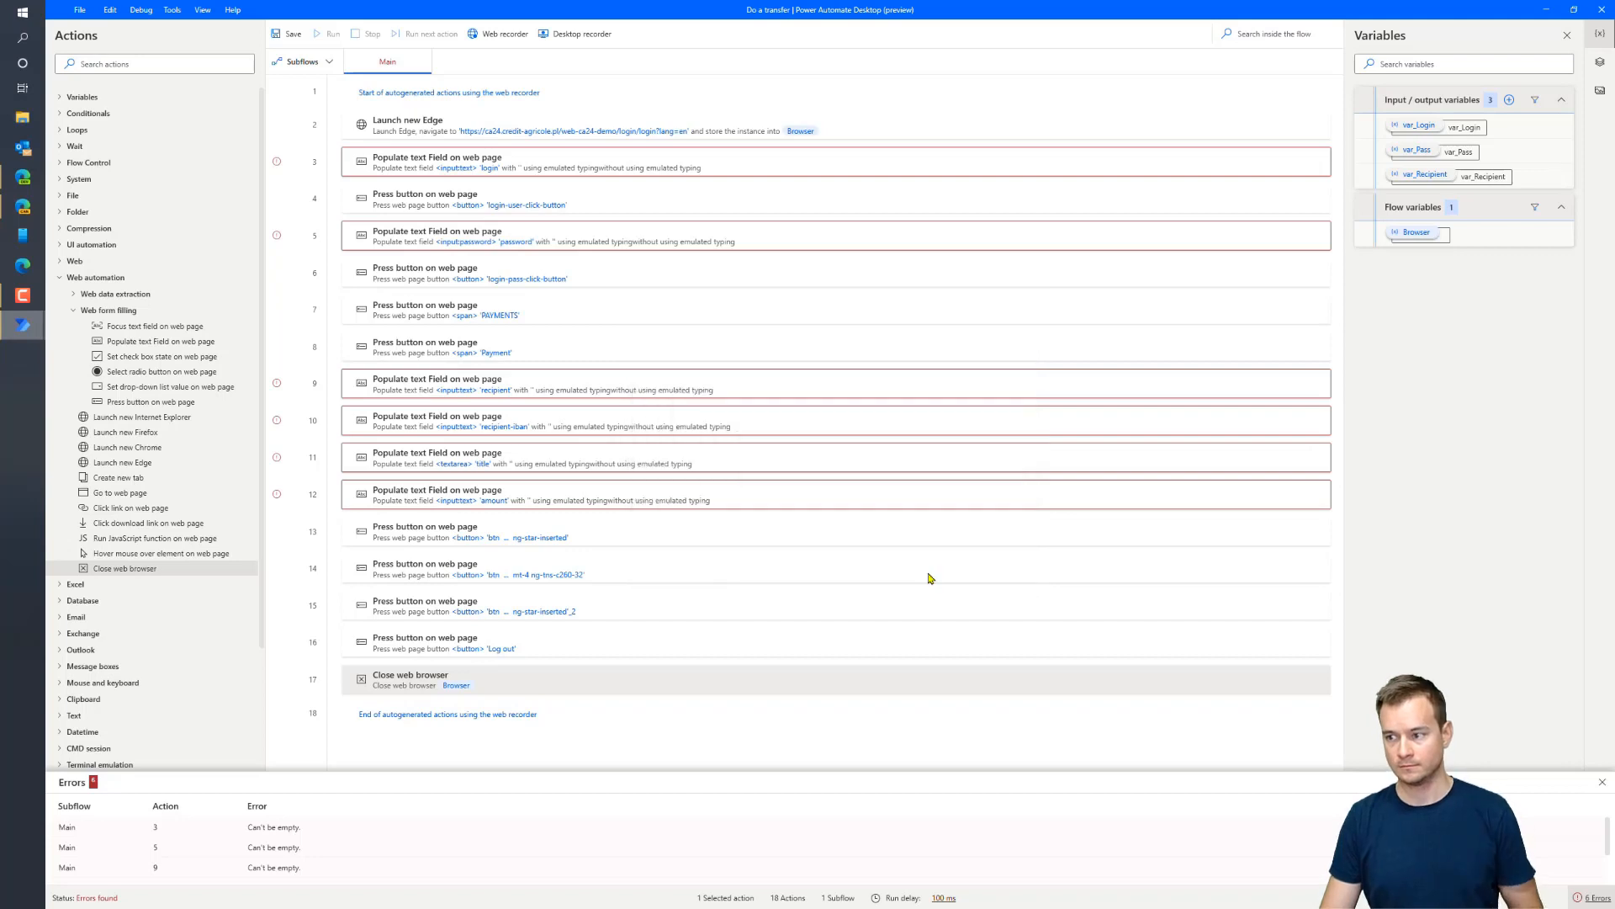
left_click(1510, 100)
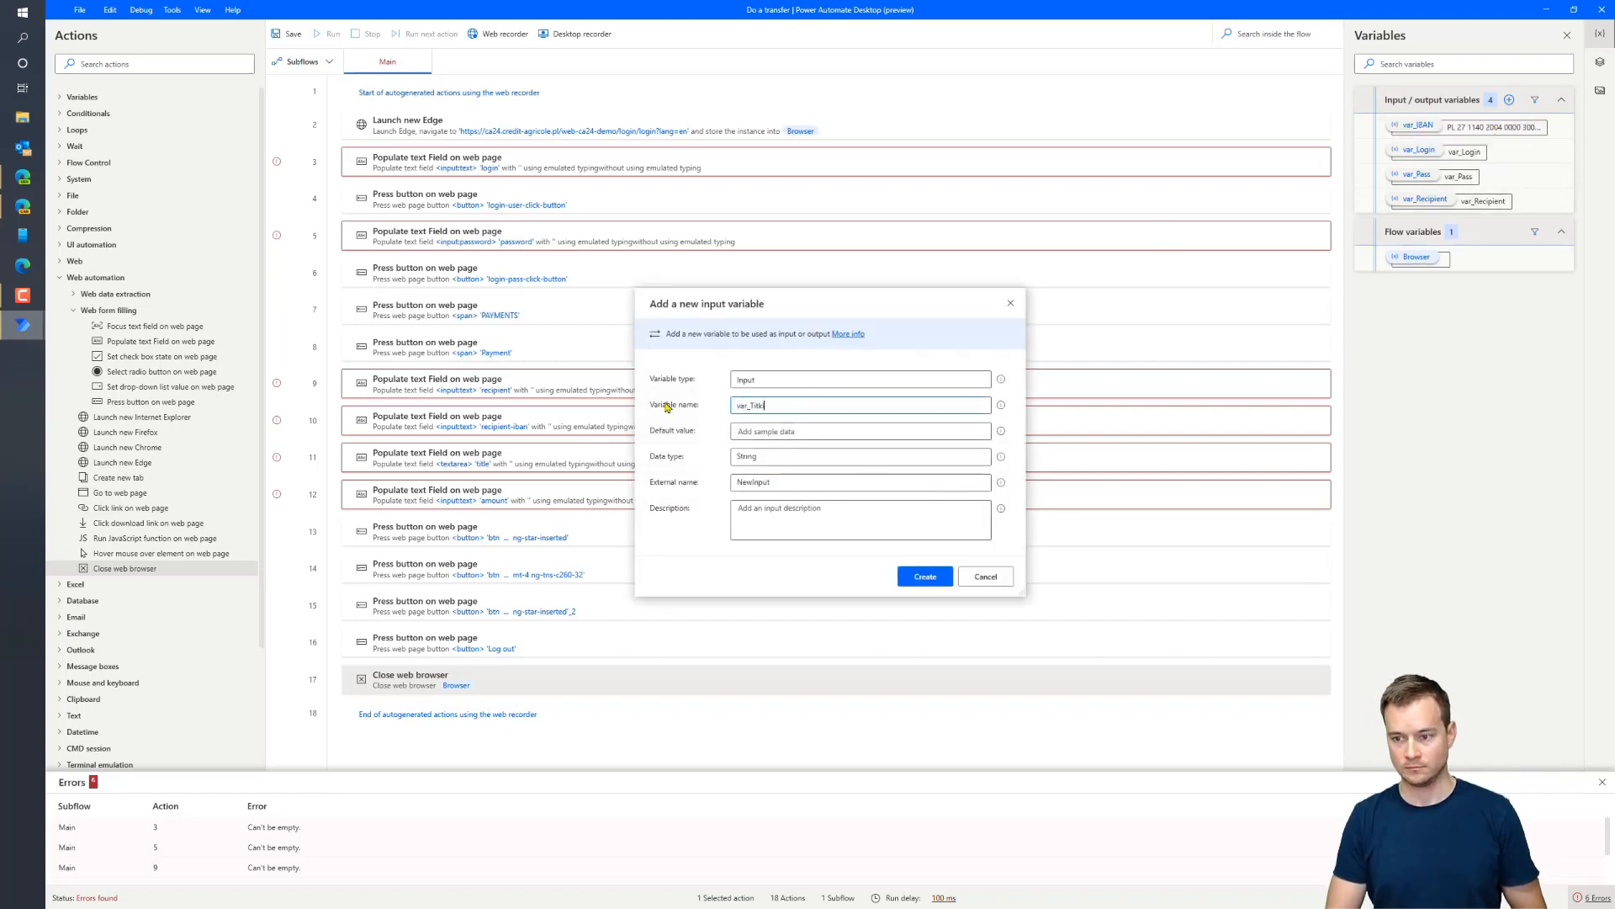
left_click(926, 576)
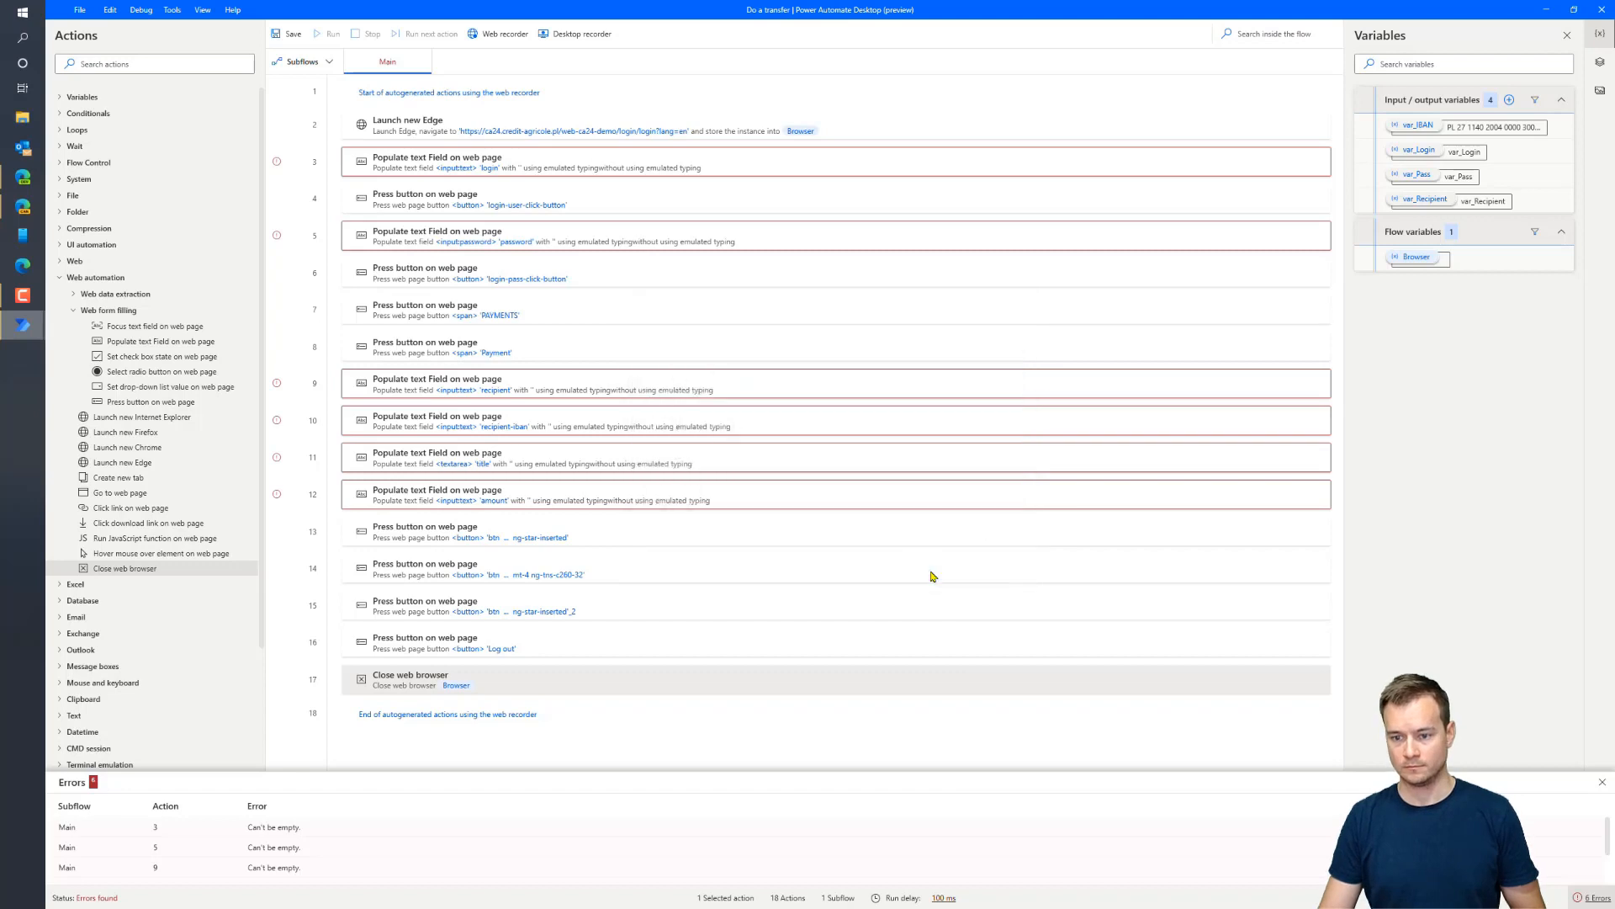
Add the var_Amount input variable with external name var_Amount and description 'Amount'
left_click(1509, 100)
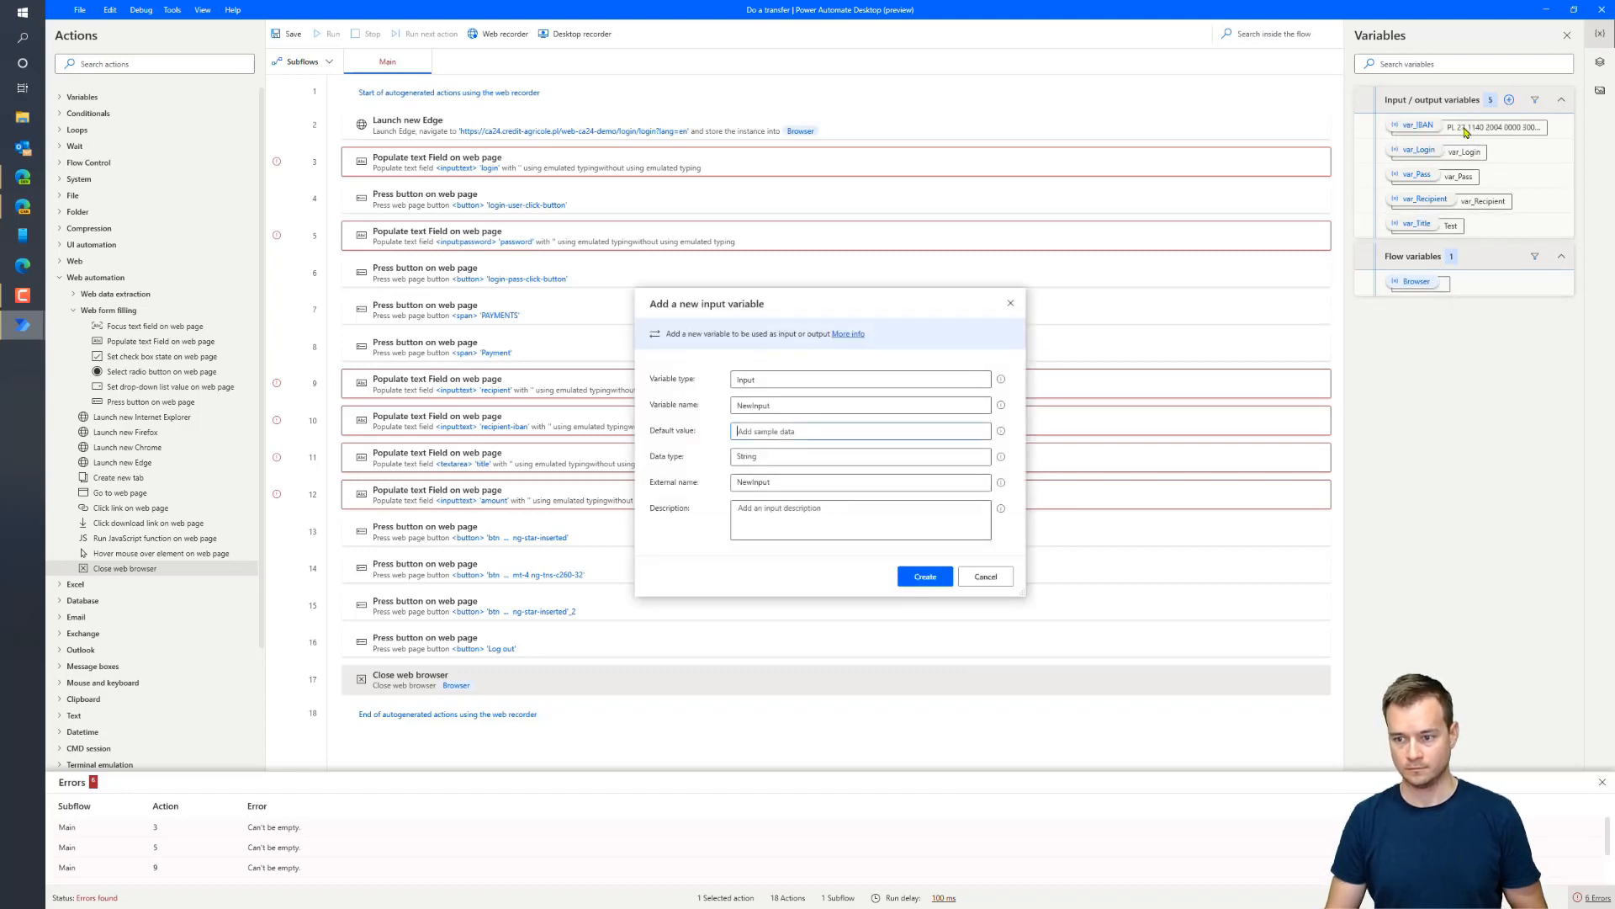
double_click(850, 405)
type("var_Amount")
key("Tab")
type("1,00")
key("Tab")
key("Tab")
type("var_Amount")
key("Tab")
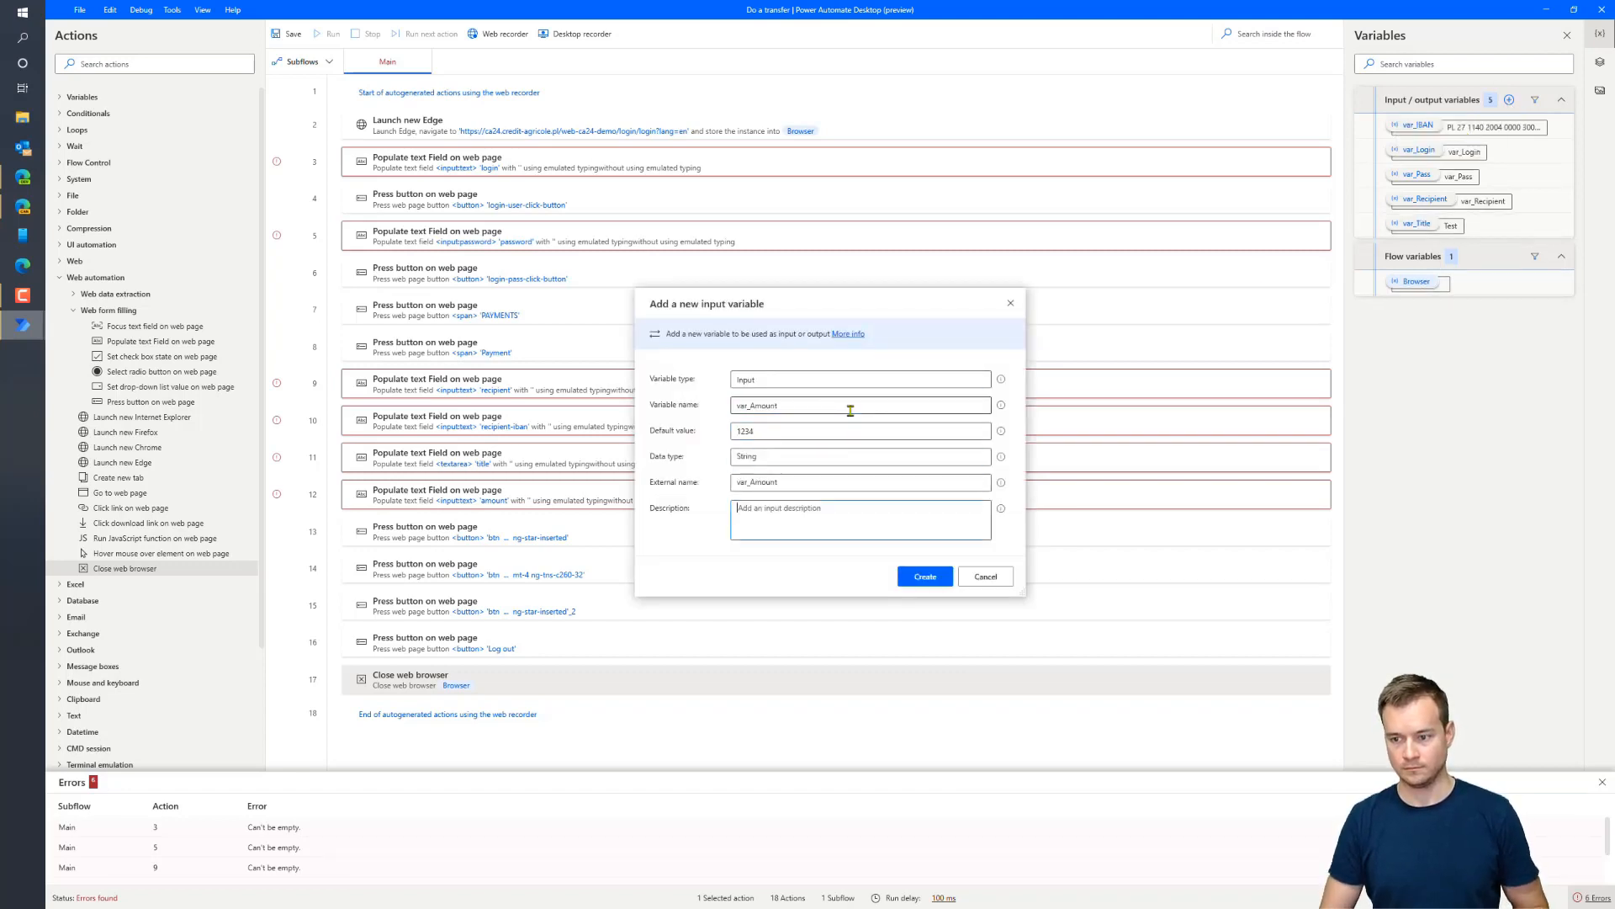
type("Amount")
left_click(932, 582)
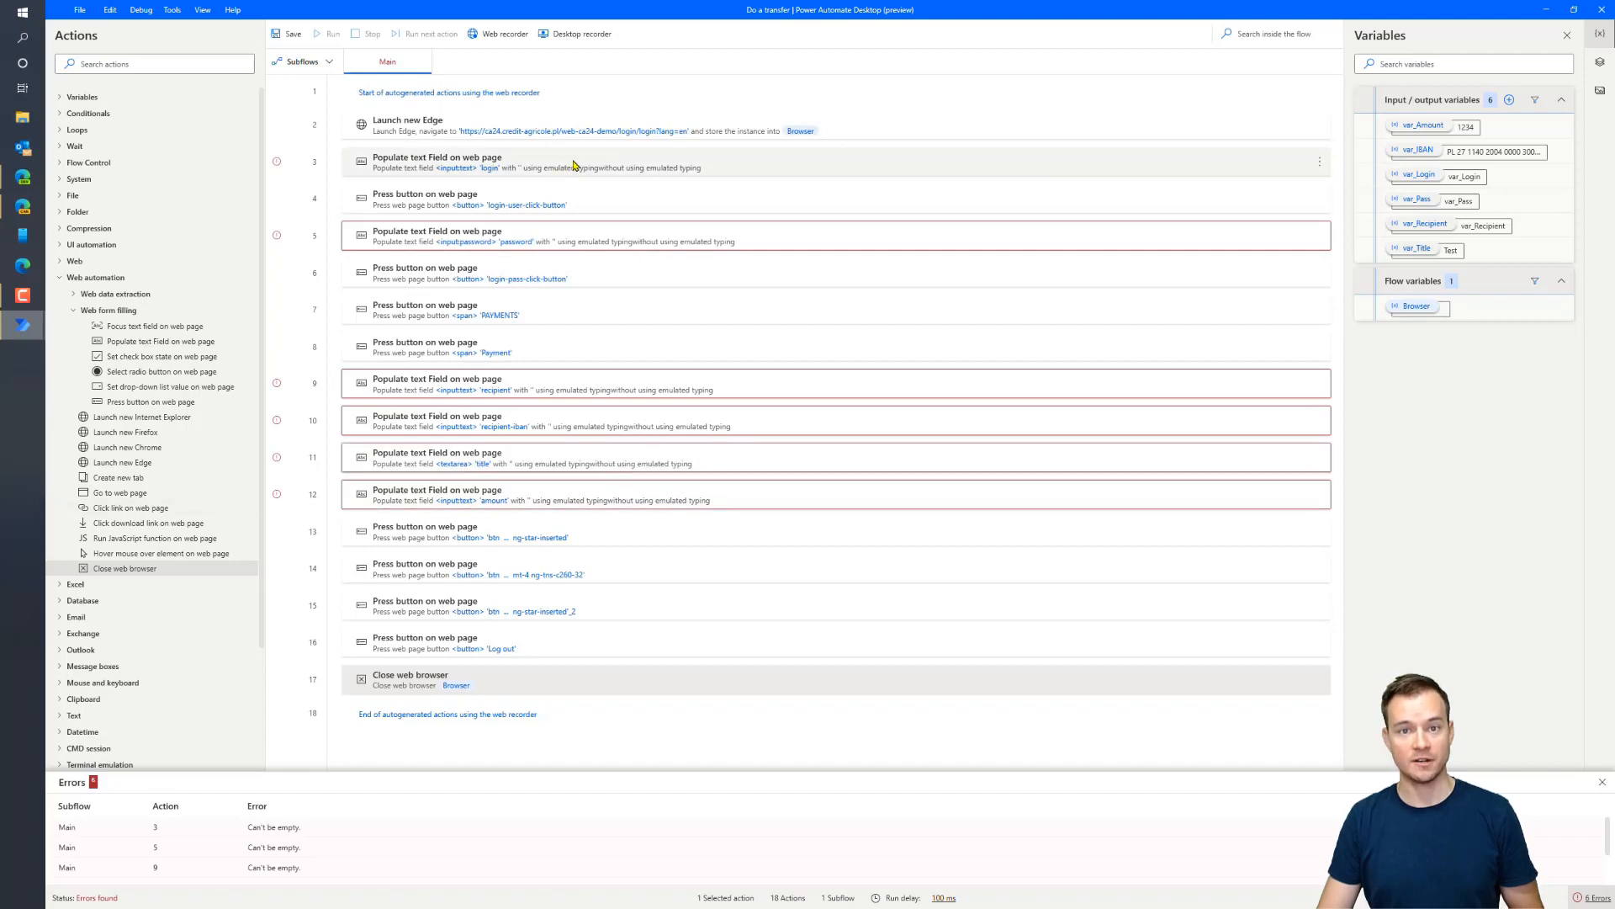
Make the login and password fill steps use var_Login and var_Pass
double_click(575, 164)
left_click(975, 434)
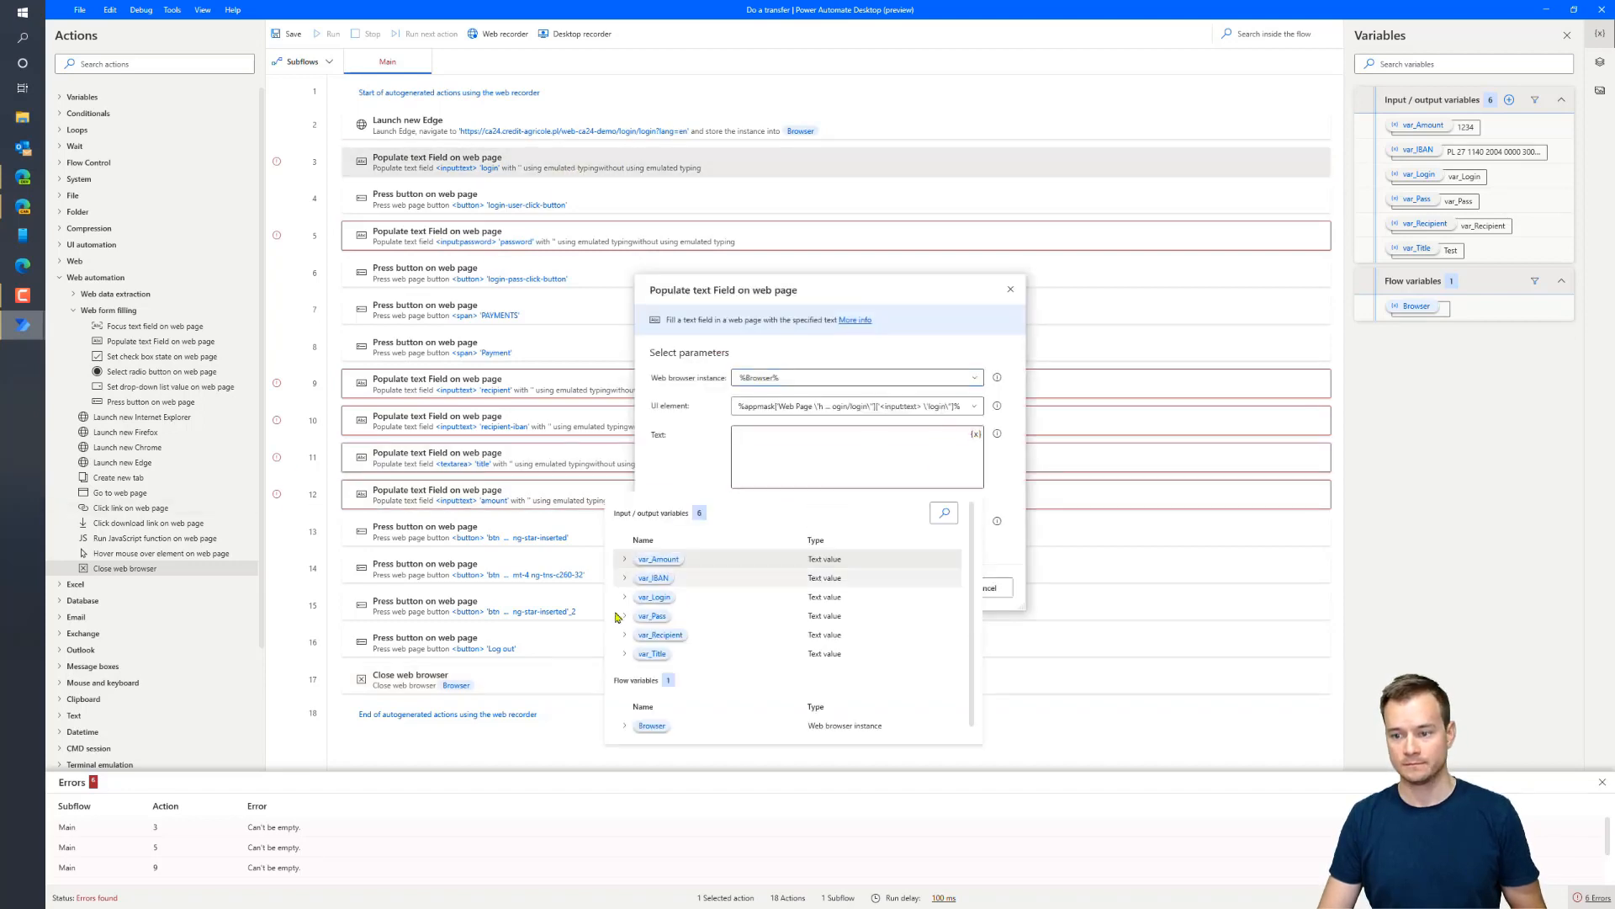
left_click(656, 598)
left_click(930, 588)
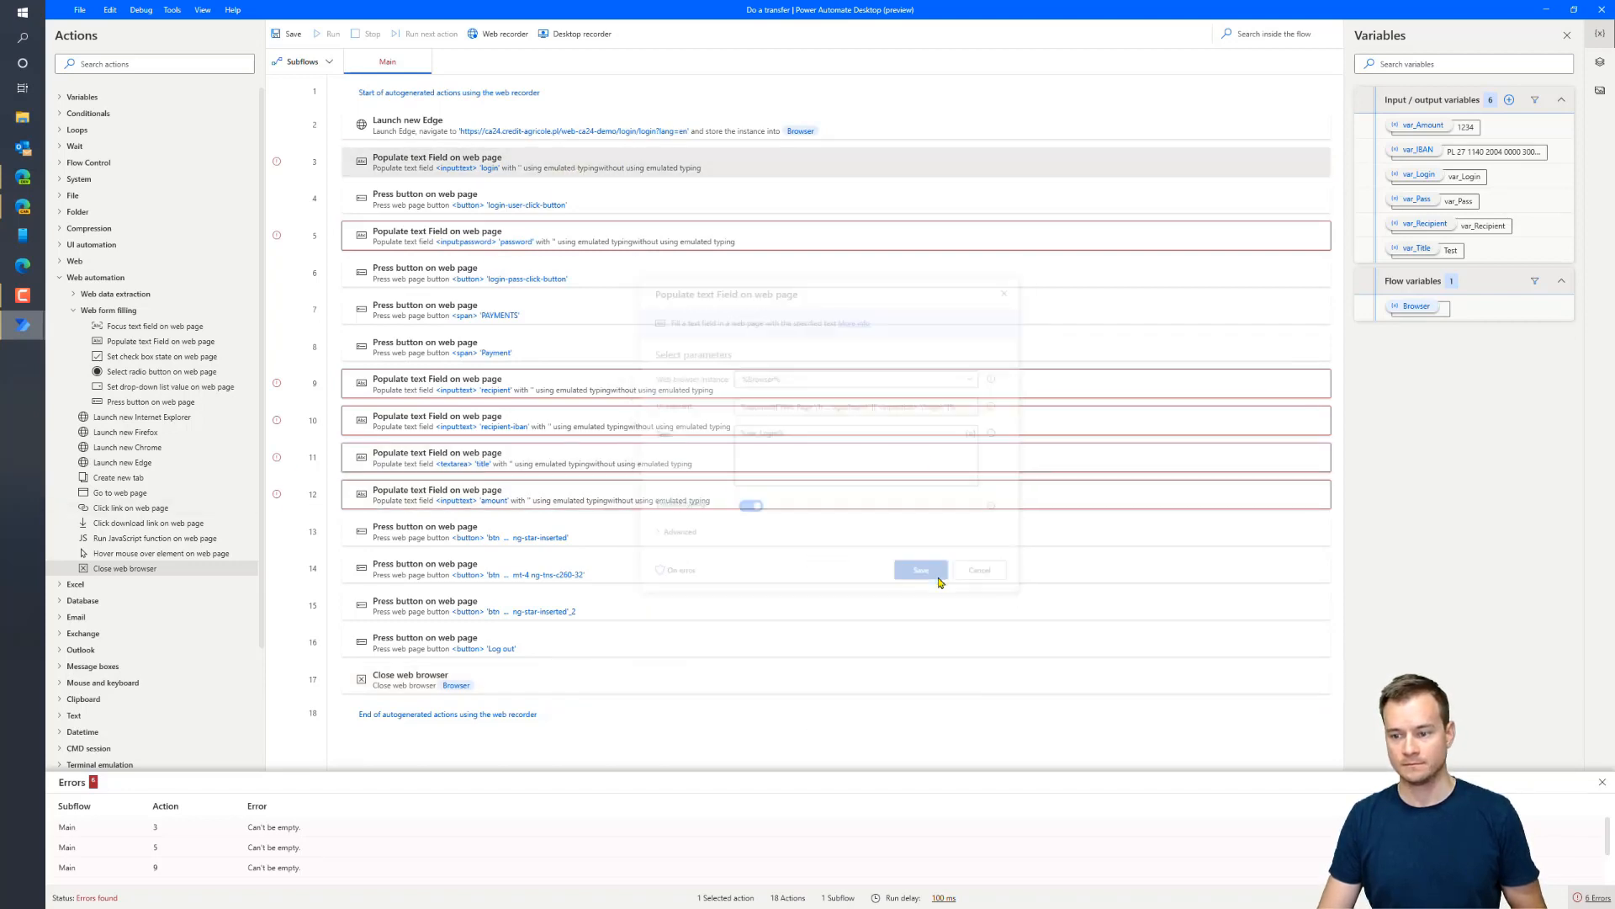
double_click(526, 237)
left_click(976, 434)
left_click(656, 632)
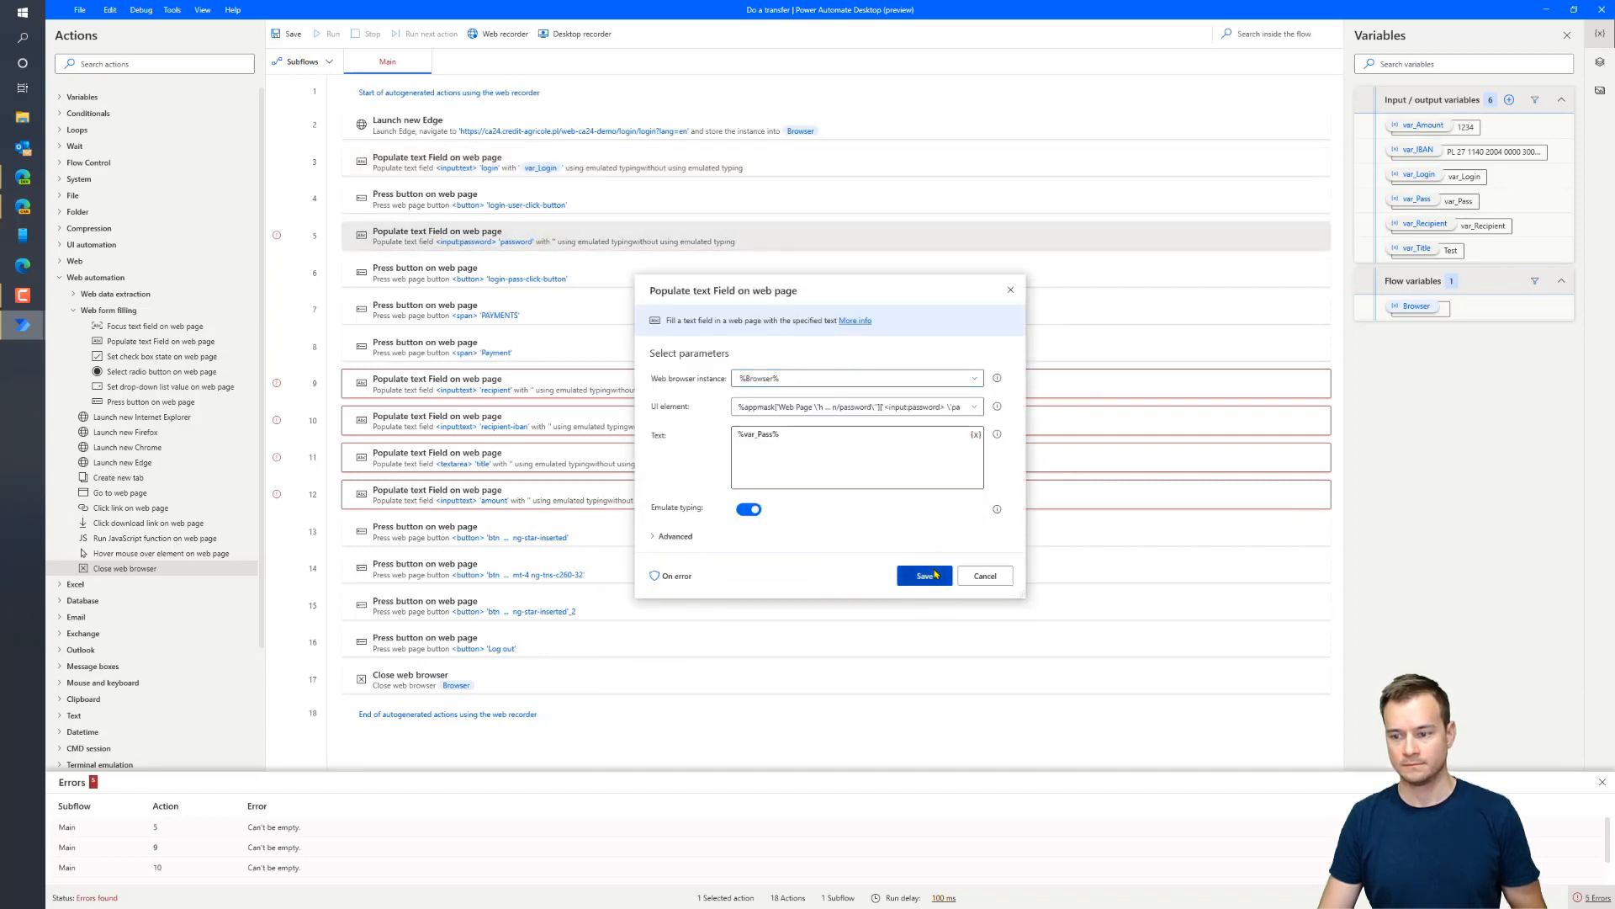
left_click(933, 575)
Make the recipient IBAN fill step use var_IBAN
double_click(698, 386)
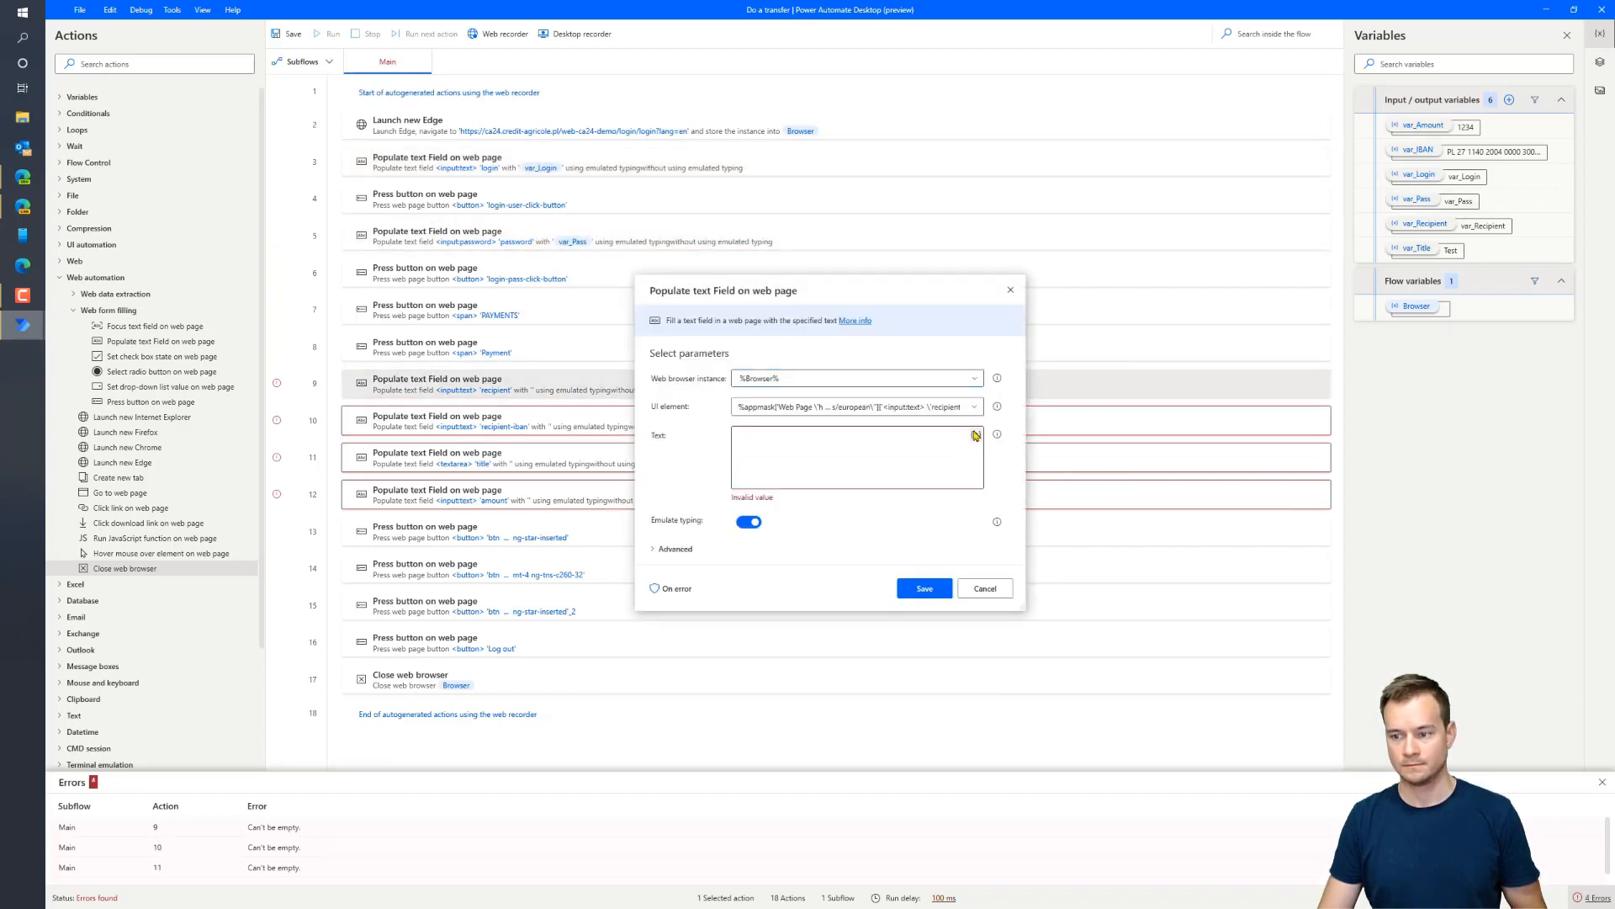
key("Escape")
double_click(656, 423)
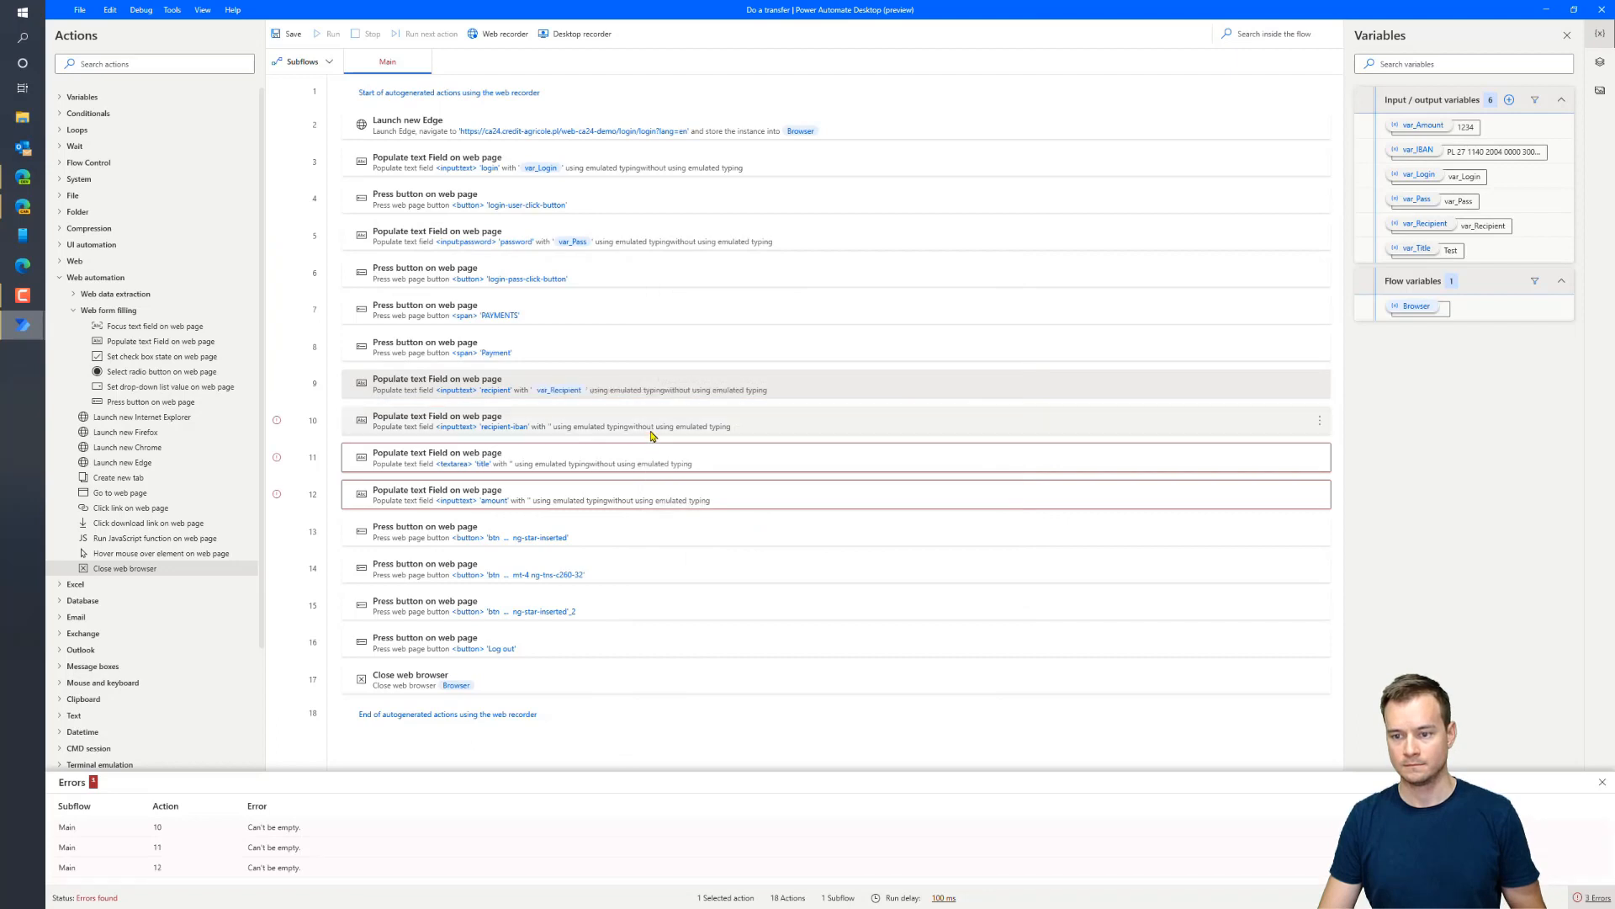
left_click(975, 434)
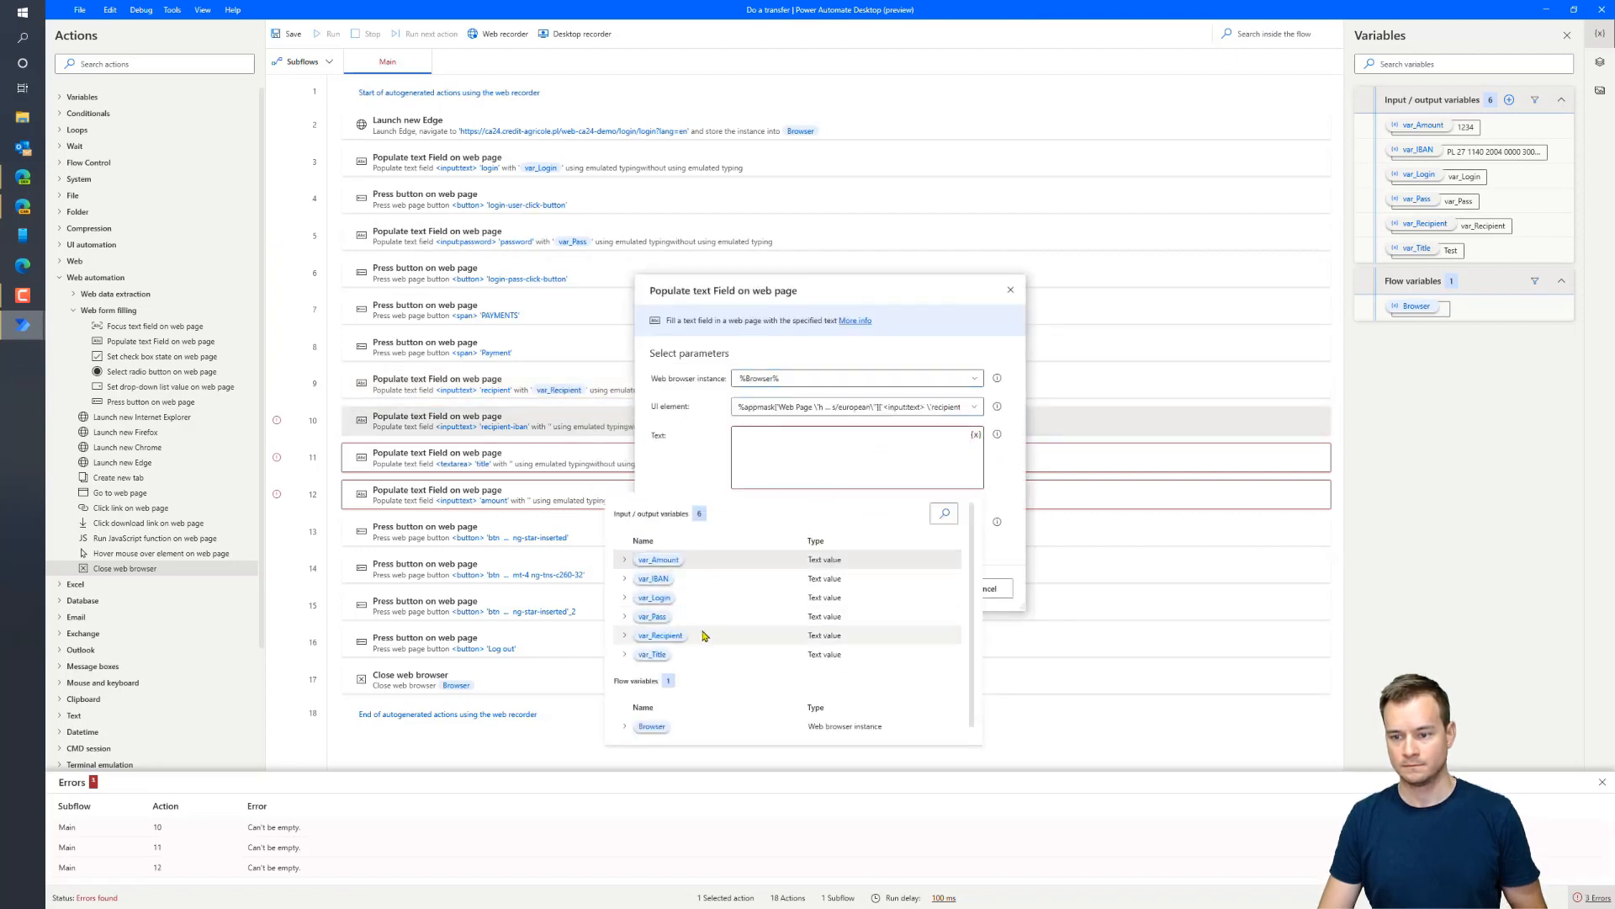
left_click(665, 579)
left_click(930, 579)
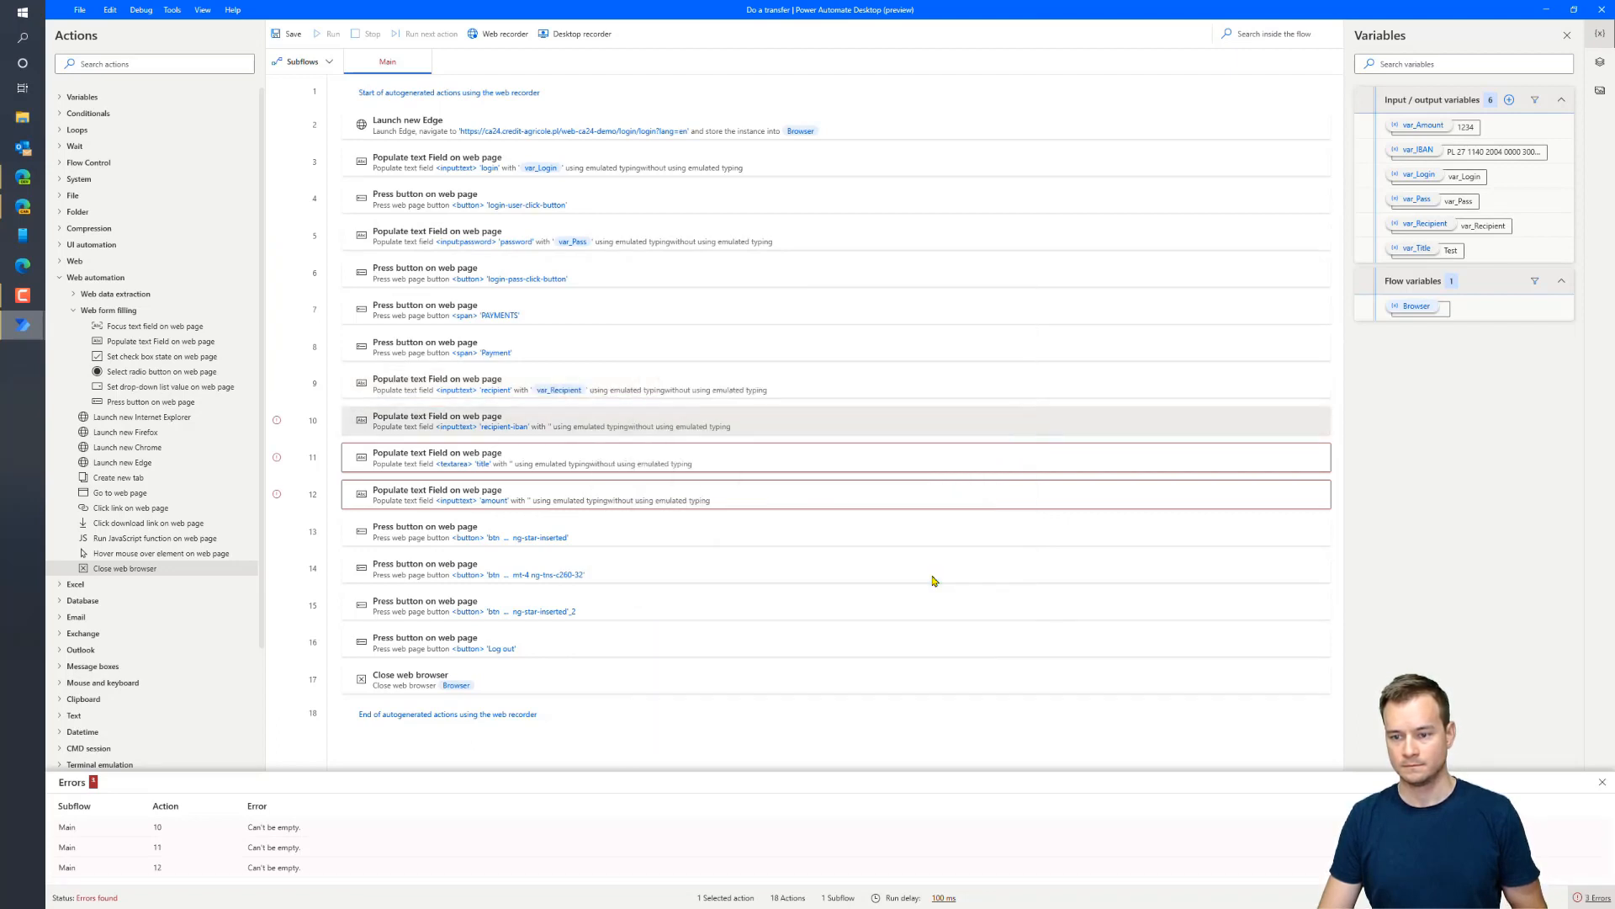
Make the title and amount fill steps use var_Title and var_Amount
double_click(684, 467)
left_click(978, 436)
double_click(759, 651)
left_click(926, 586)
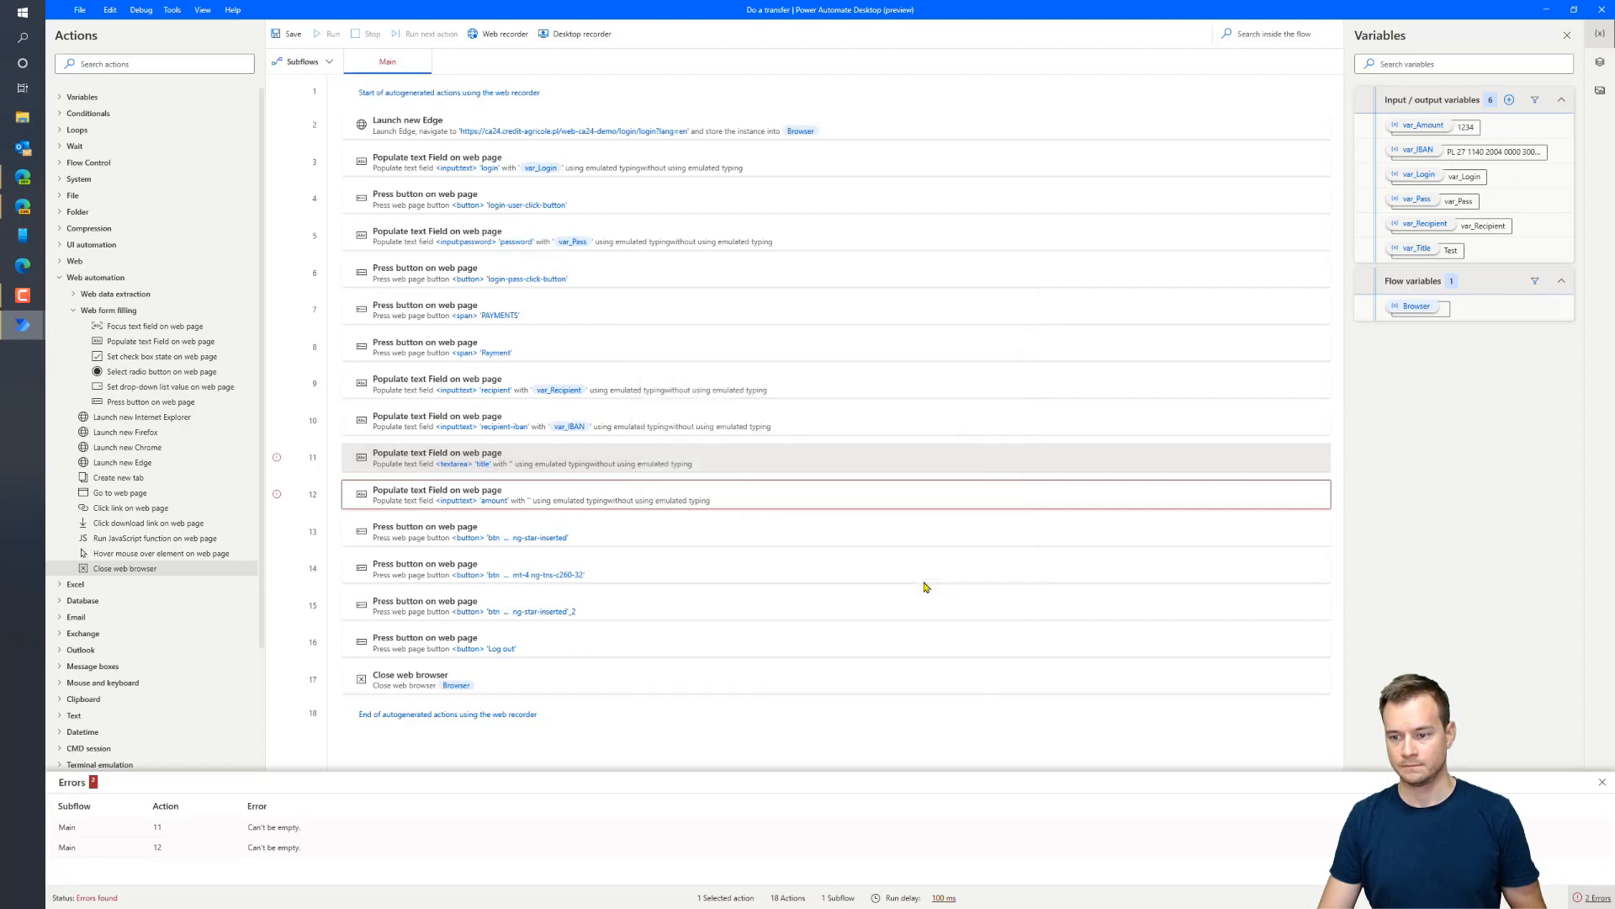
double_click(775, 505)
left_click(976, 435)
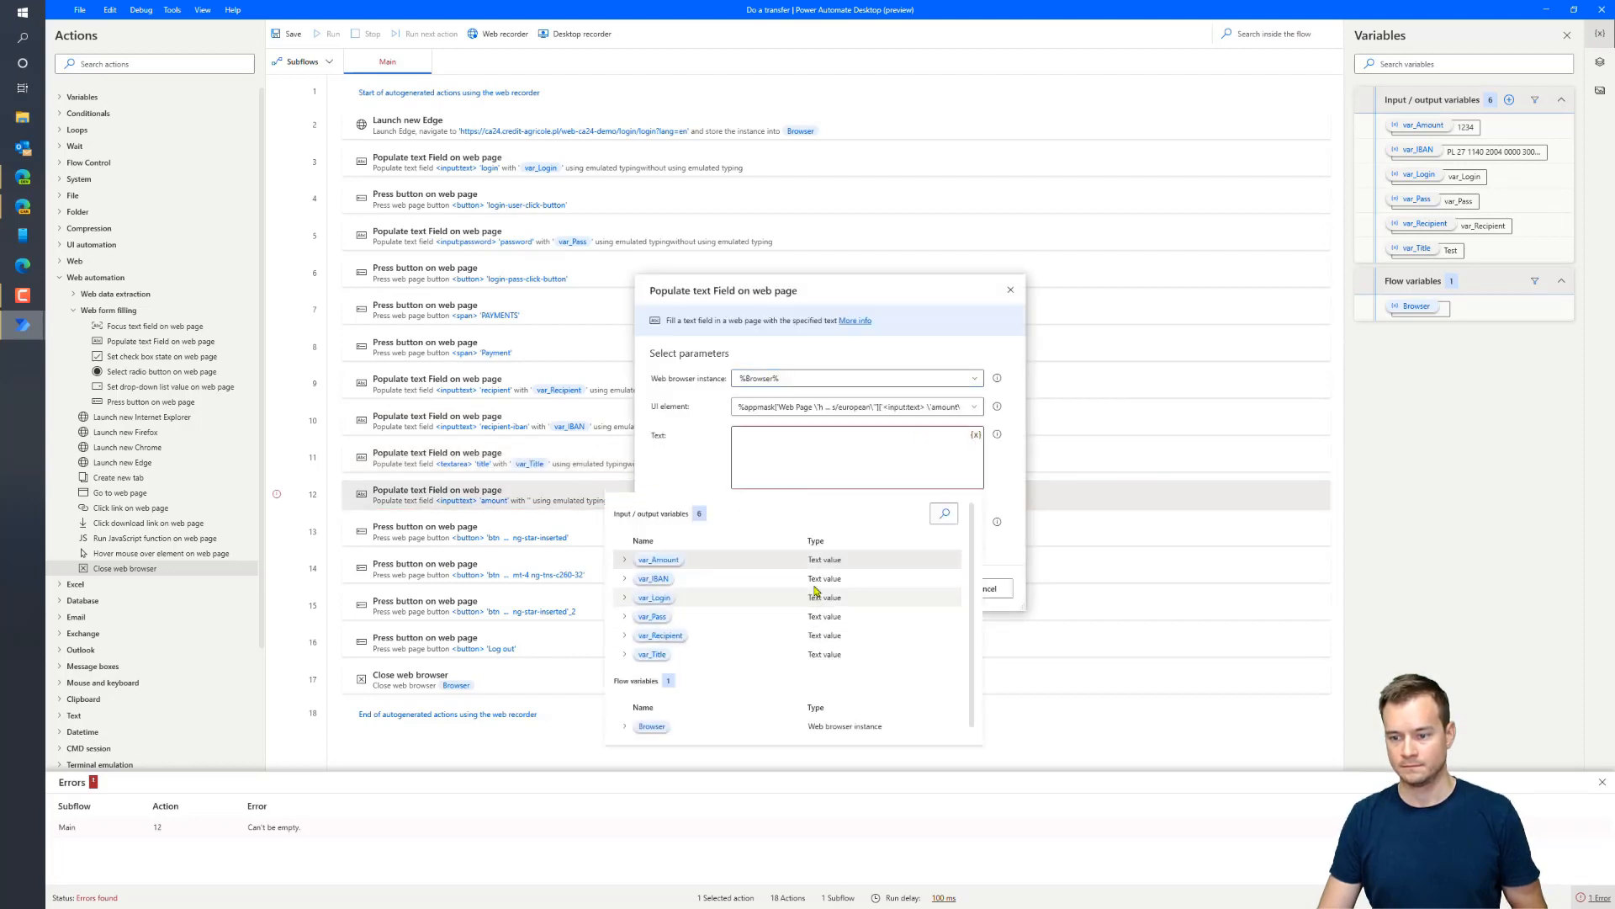
double_click(658, 560)
left_click(925, 588)
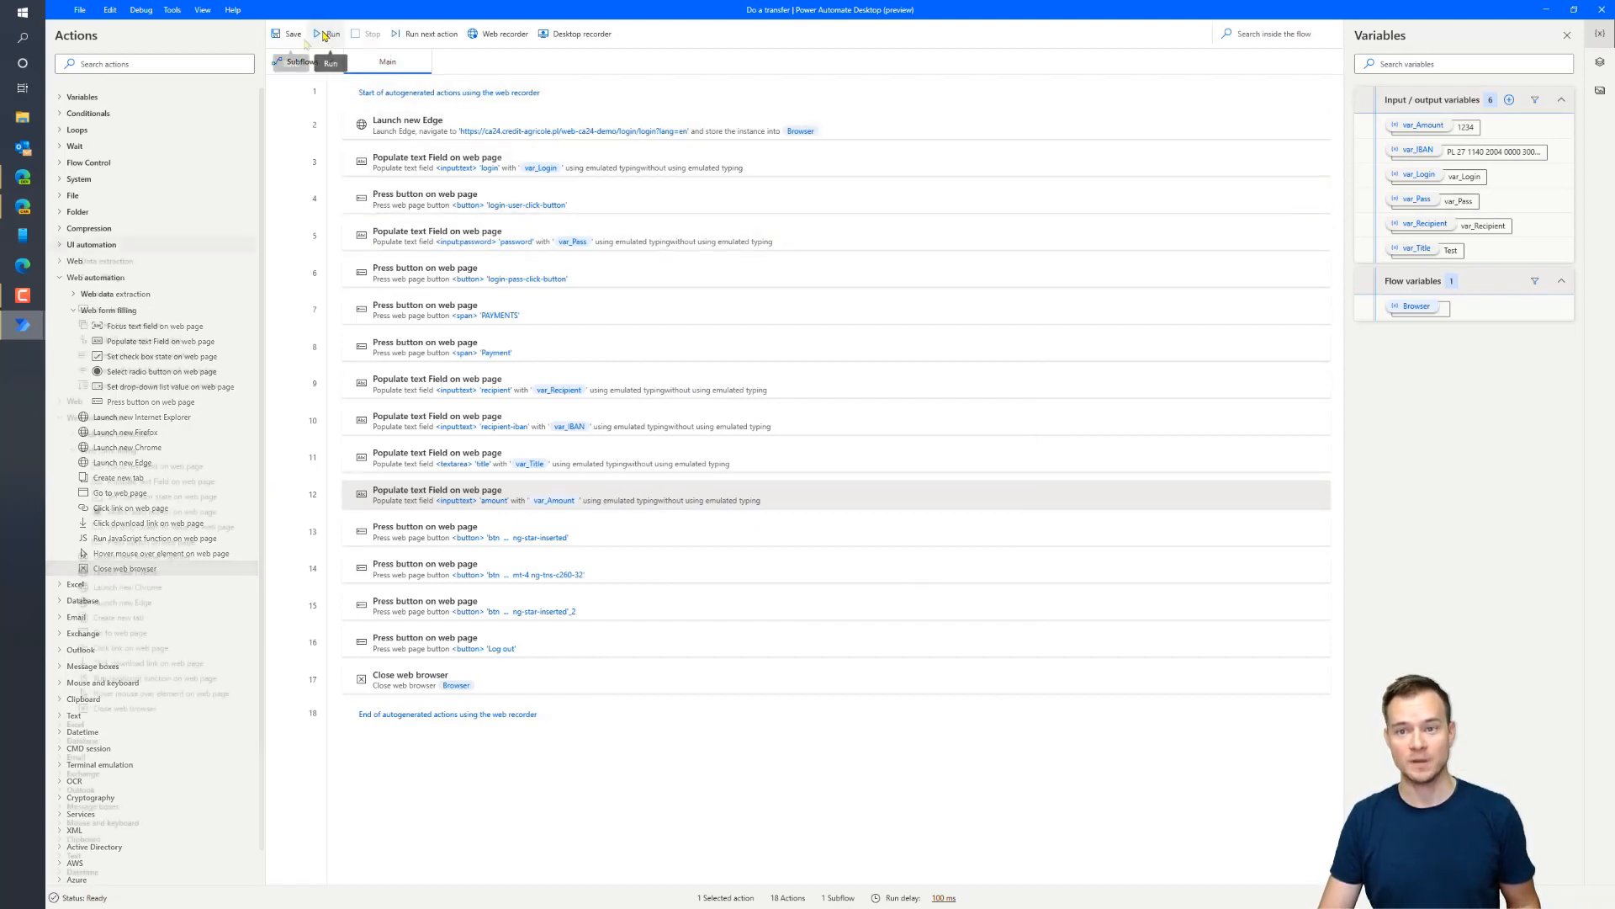
Test-run the flow until it fails at step 13, then close the bank browser window
left_click(324, 36)
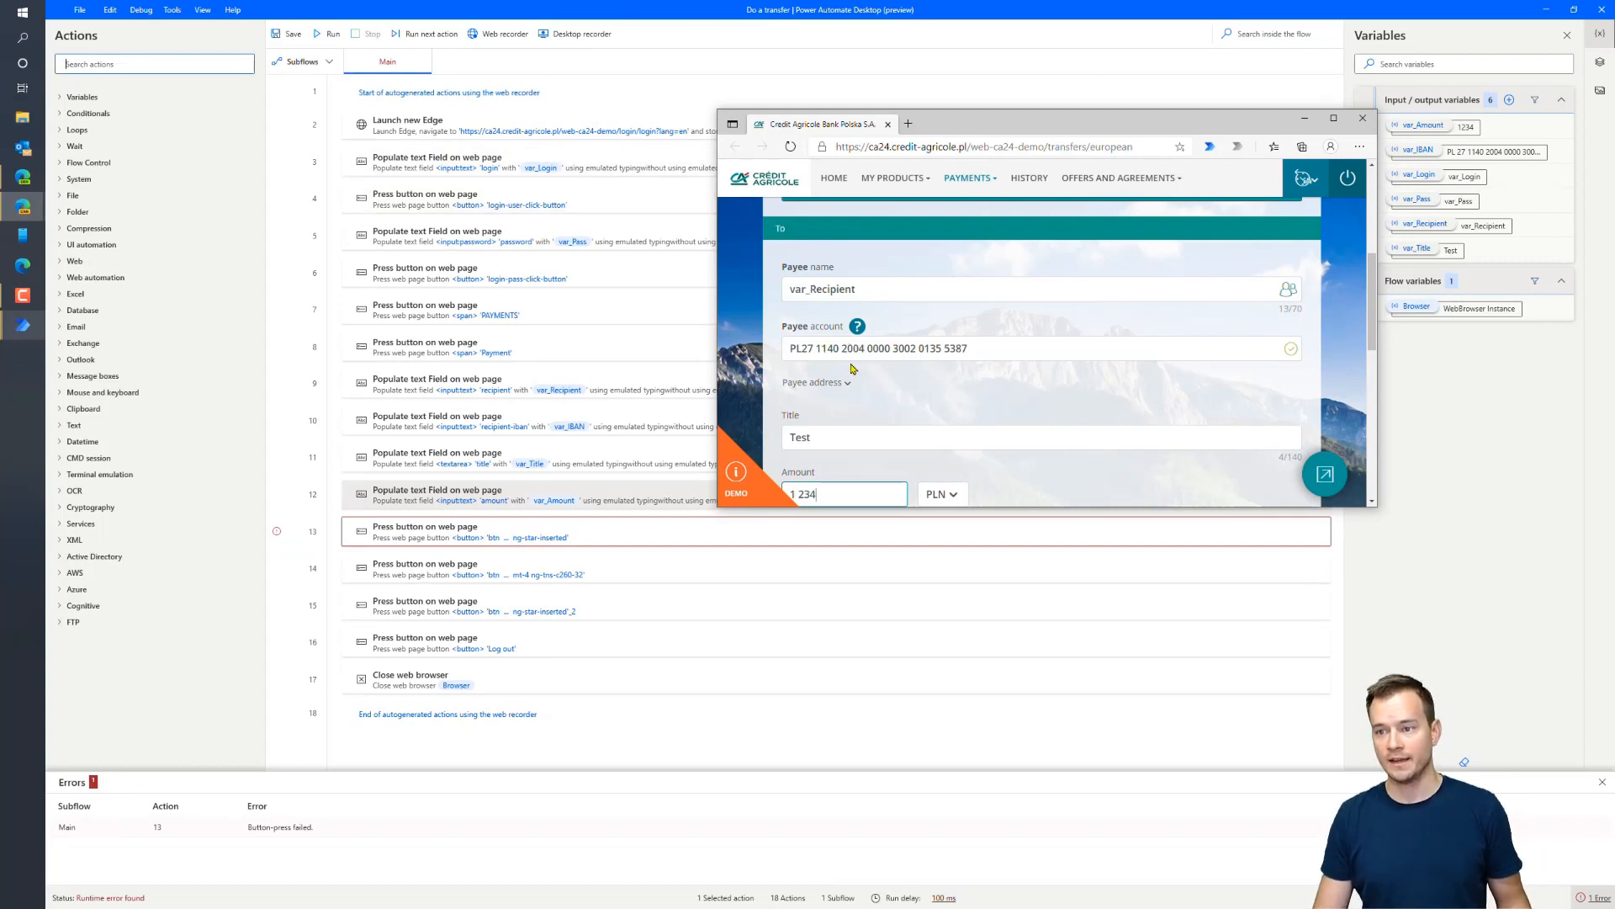
left_click(888, 123)
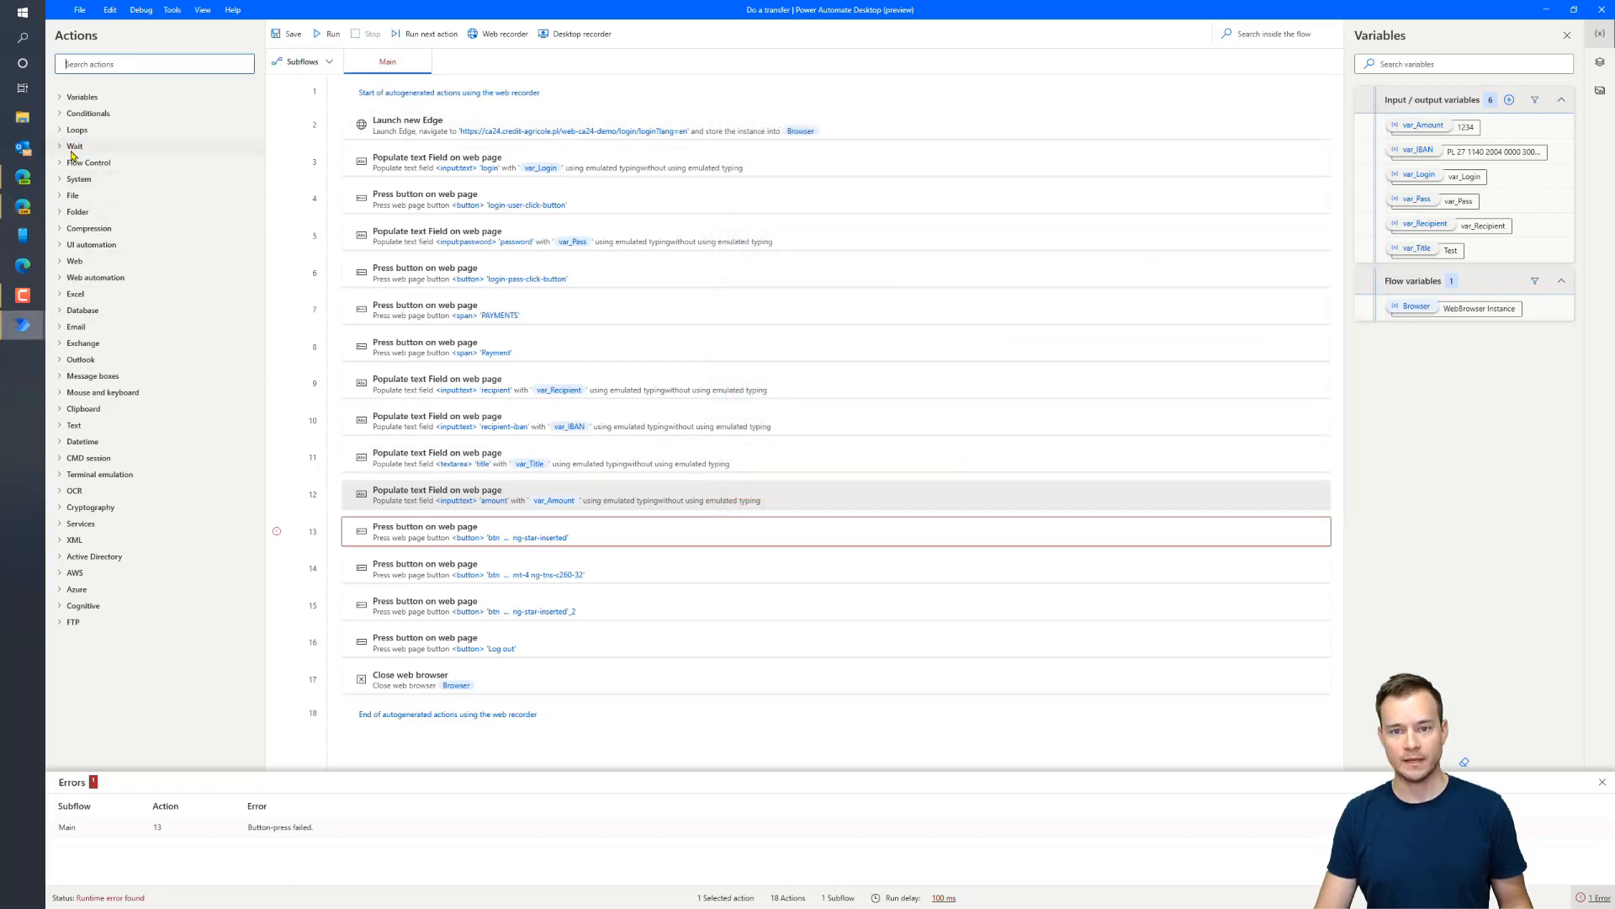
Wrap the confirm button press in an If web page contains check for that button
left_click(70, 118)
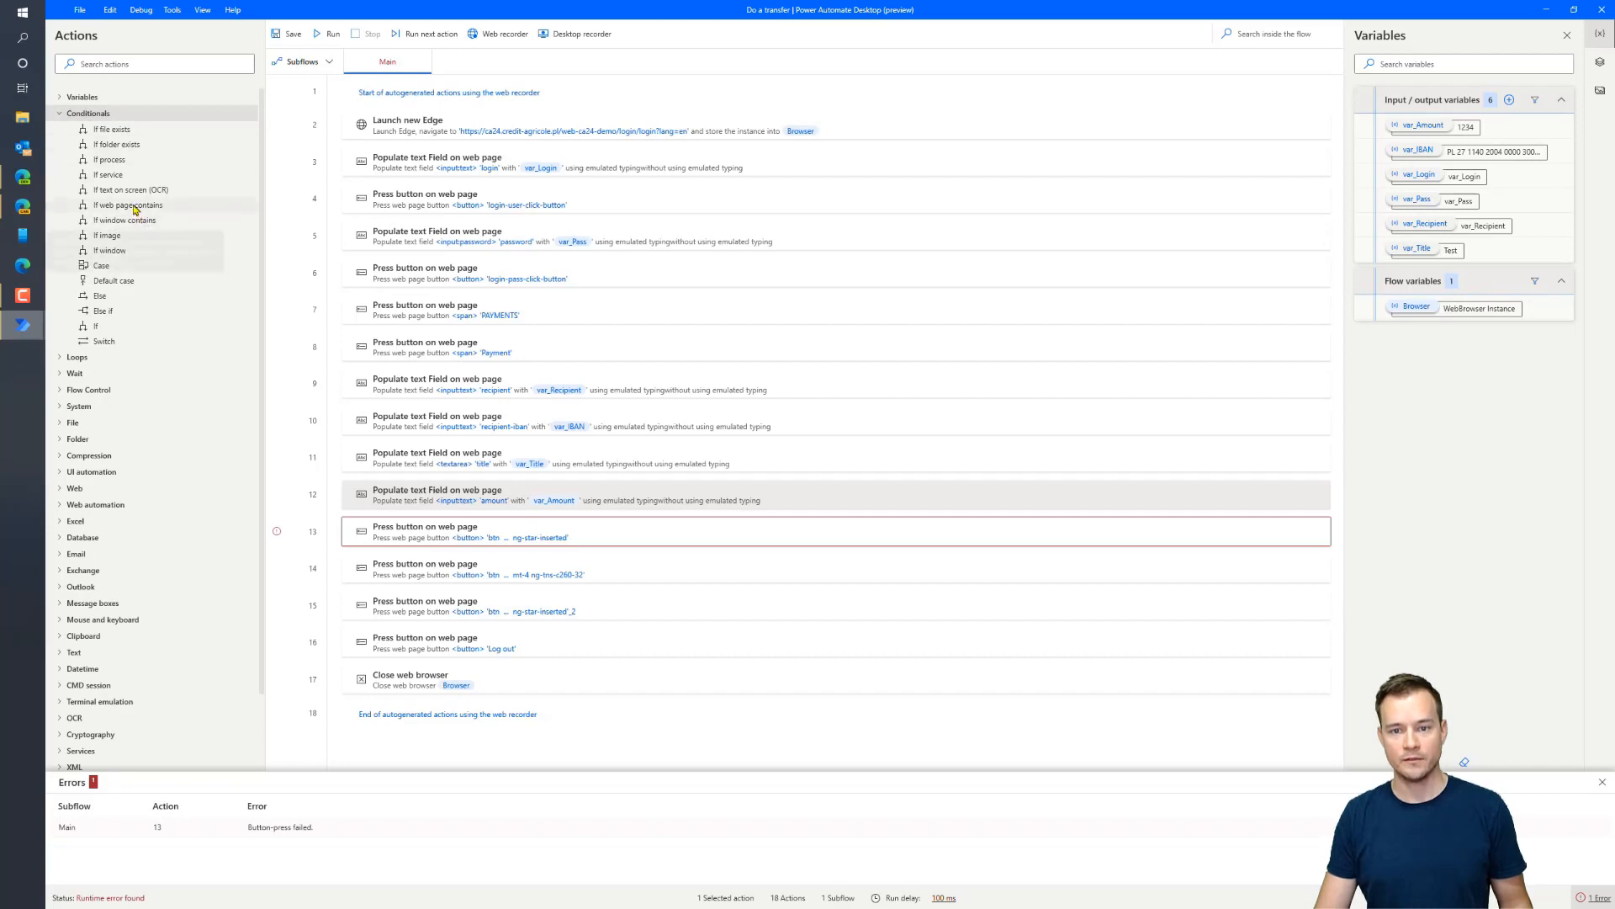
mouse_move(134, 205)
left_mouse_down()
mouse_move(324, 444)
mouse_move(427, 517)
left_mouse_up()
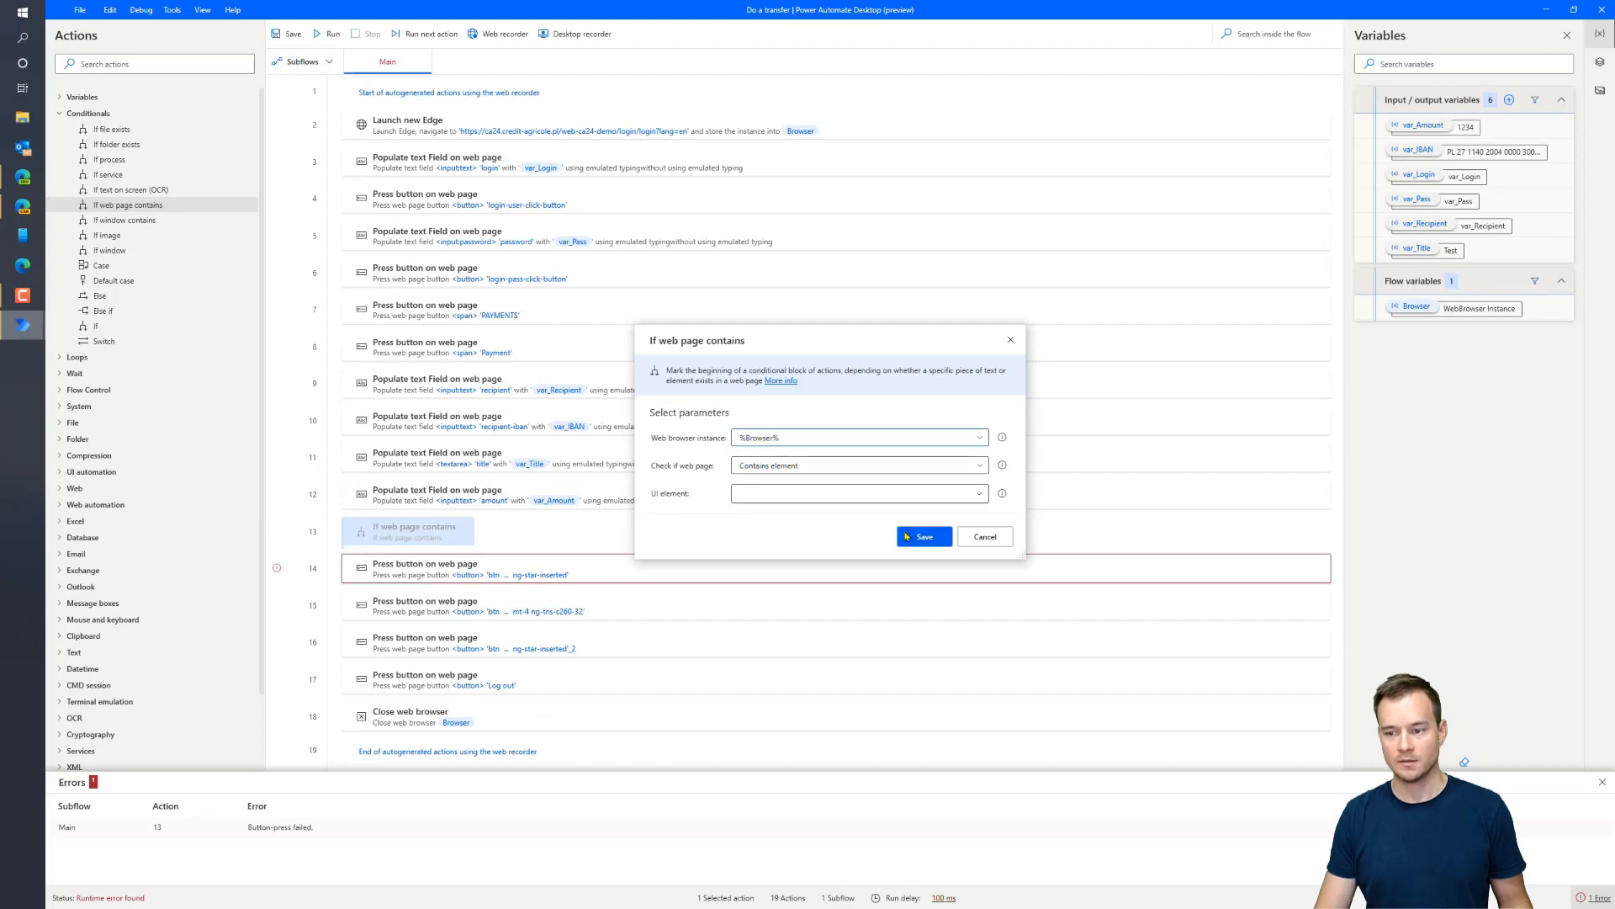
left_click(931, 500)
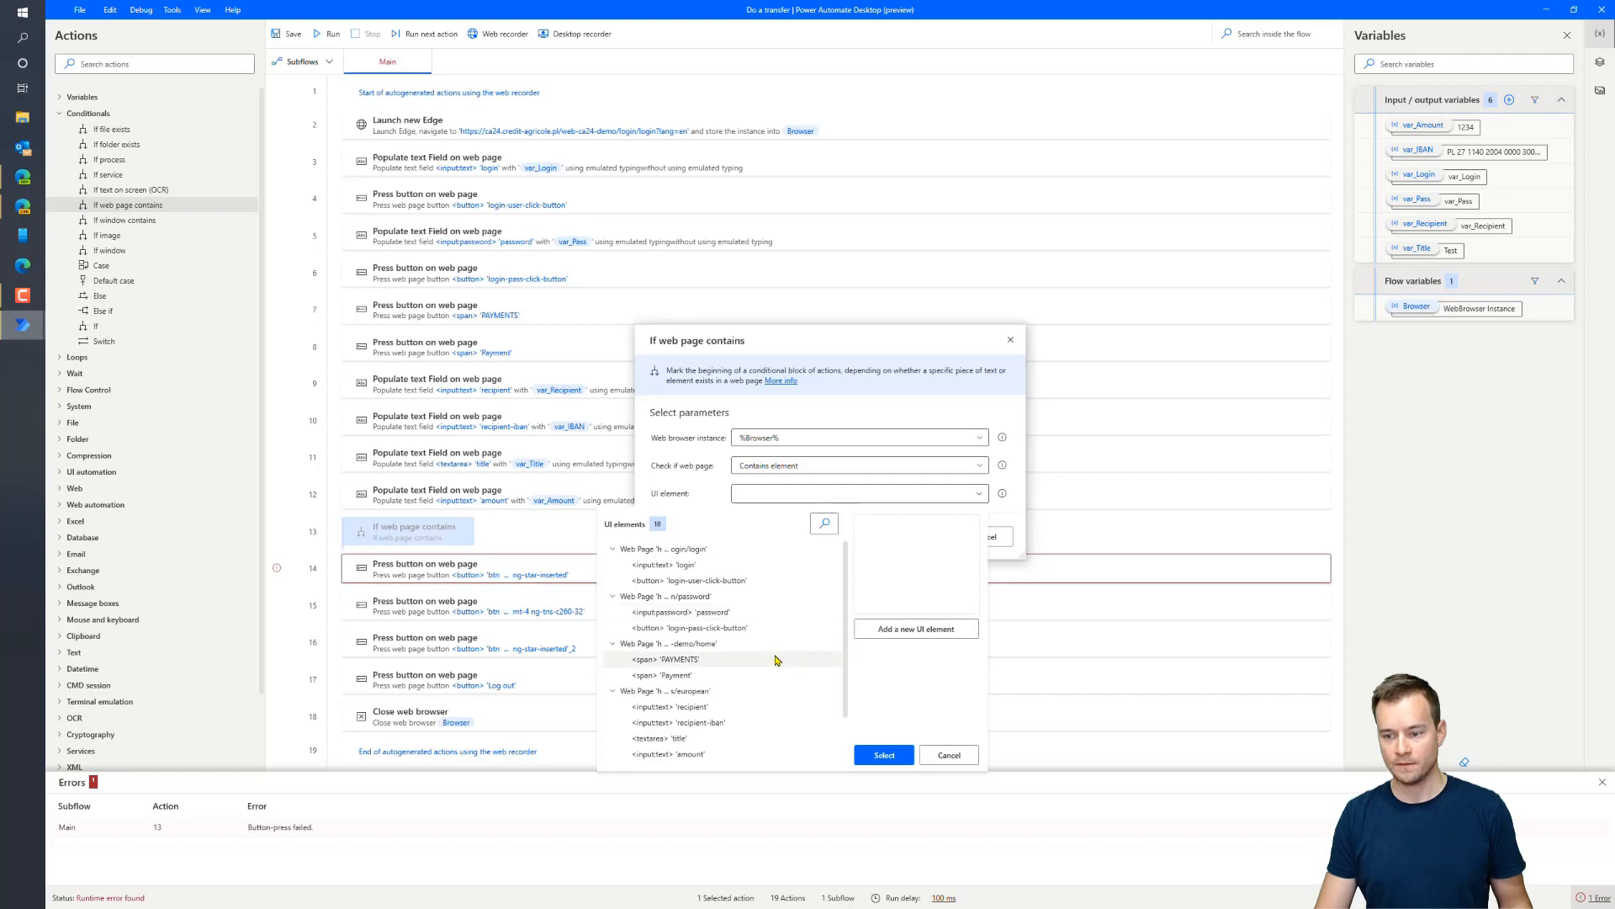
scroll(780, 661, "down", 2)
left_click(769, 711)
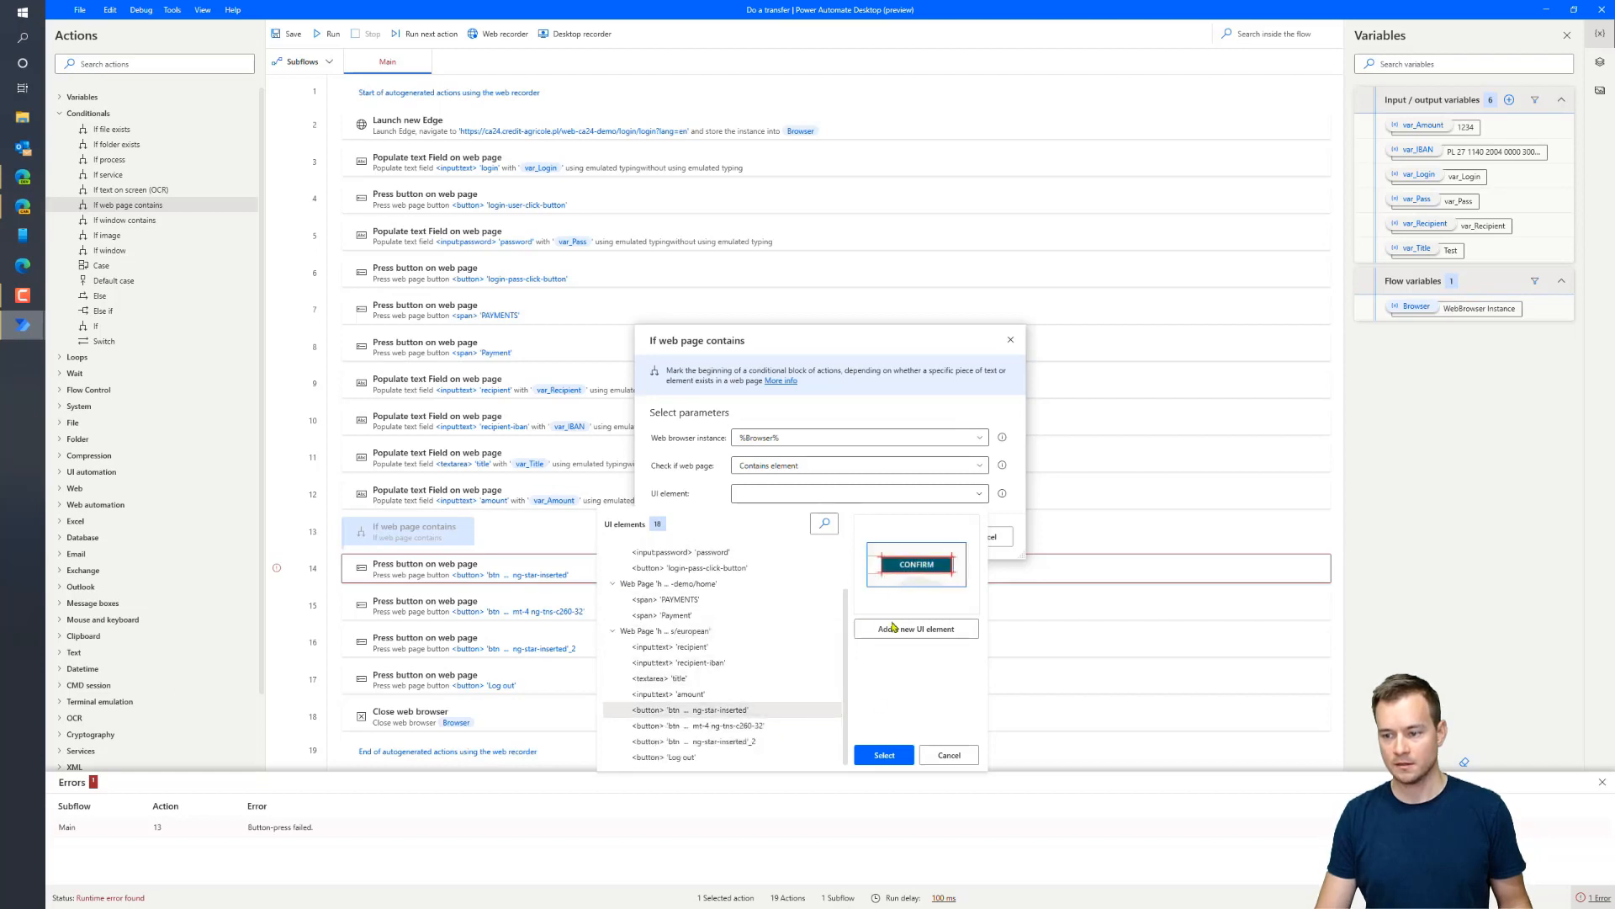
left_click(892, 756)
left_click(925, 537)
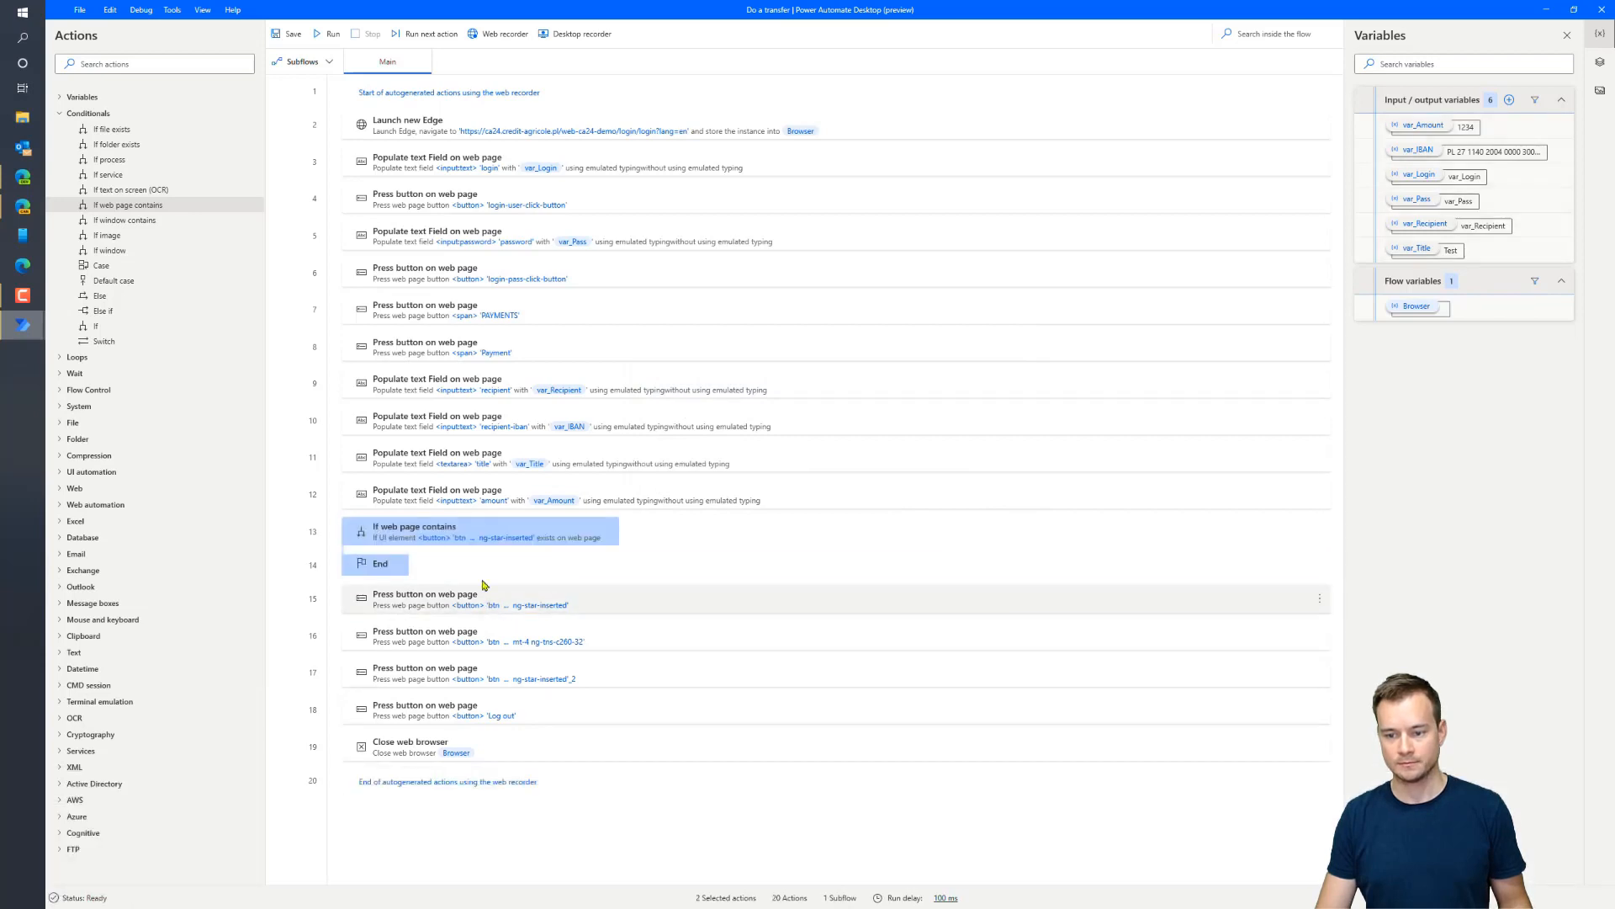
left_click_drag(485, 593, 482, 558)
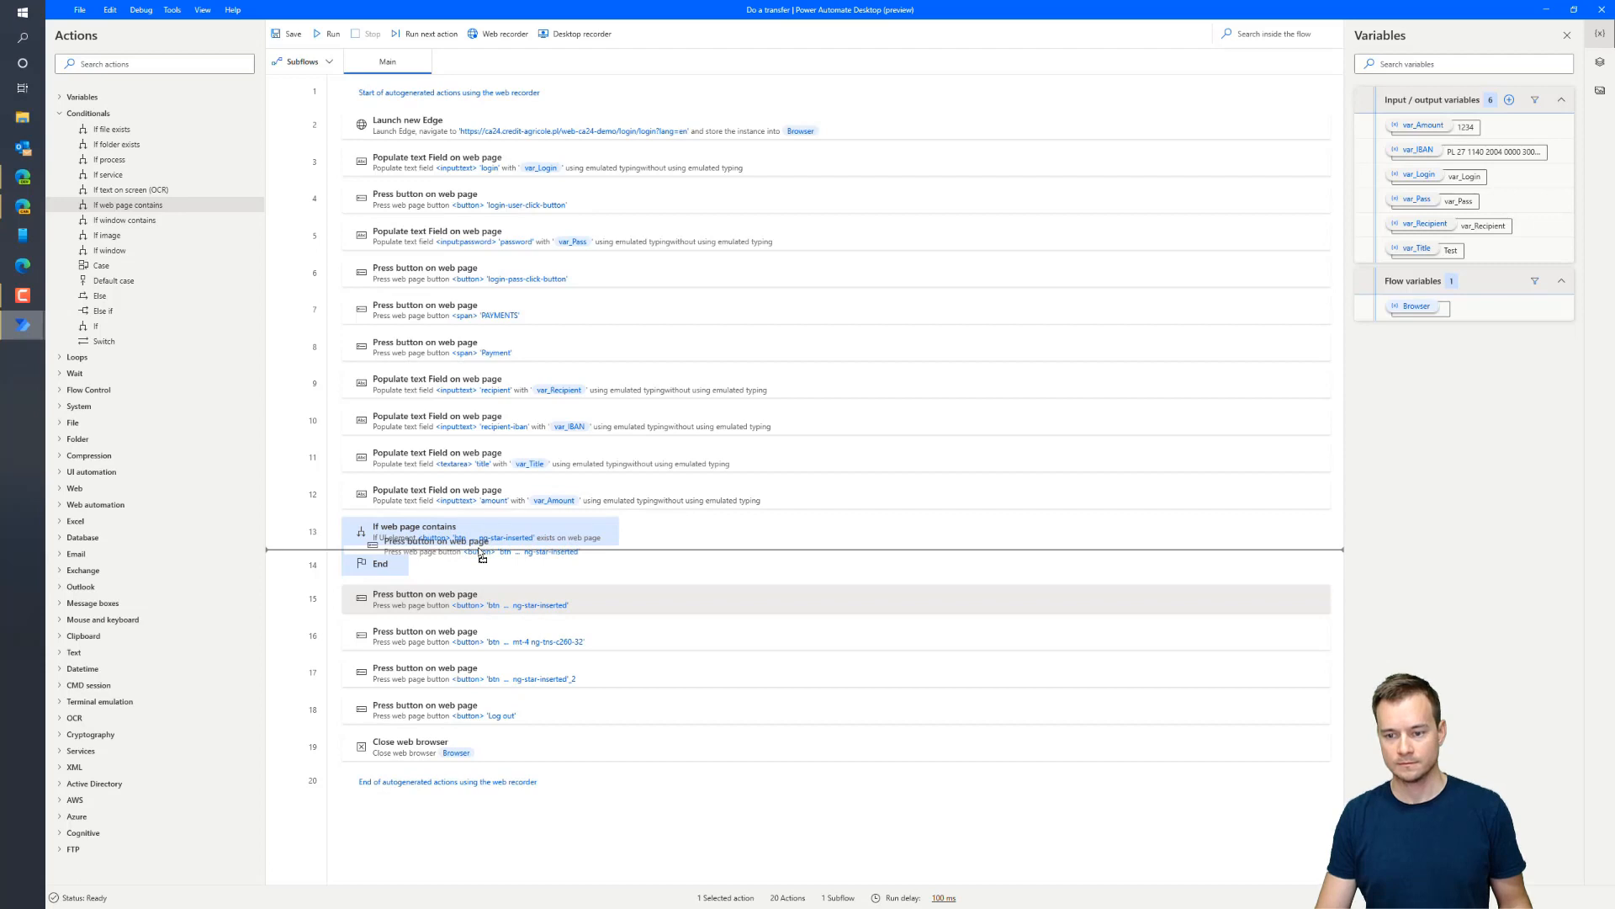
left_click_drag(482, 553, 536, 558)
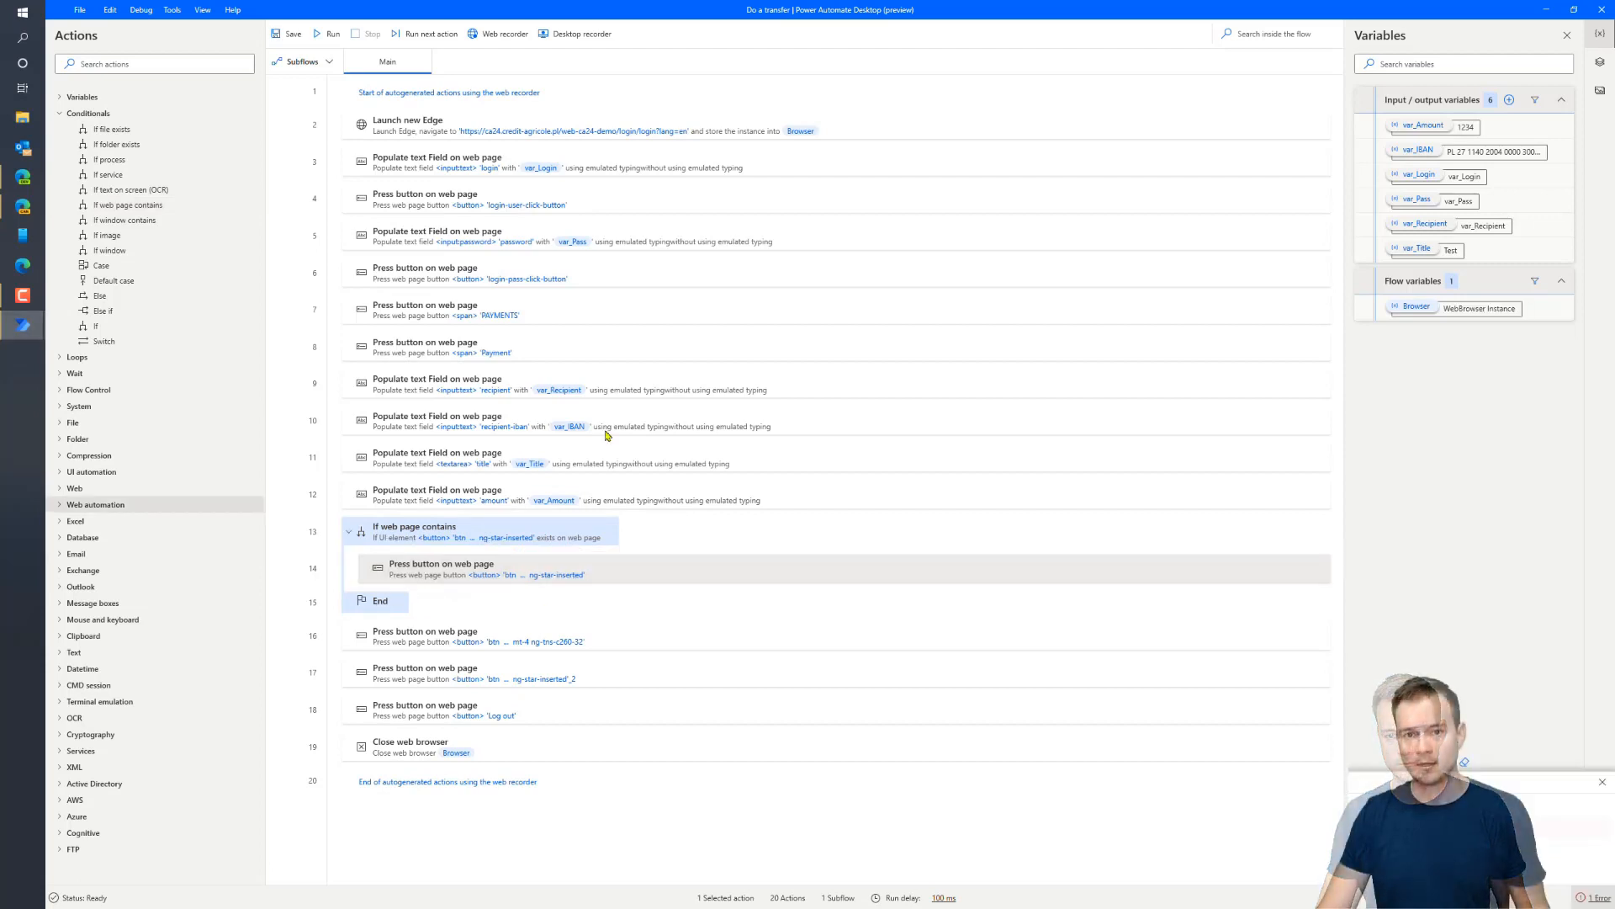
Rerun the flow until it fails at step 17, then show the UI elements pane
left_click(326, 34)
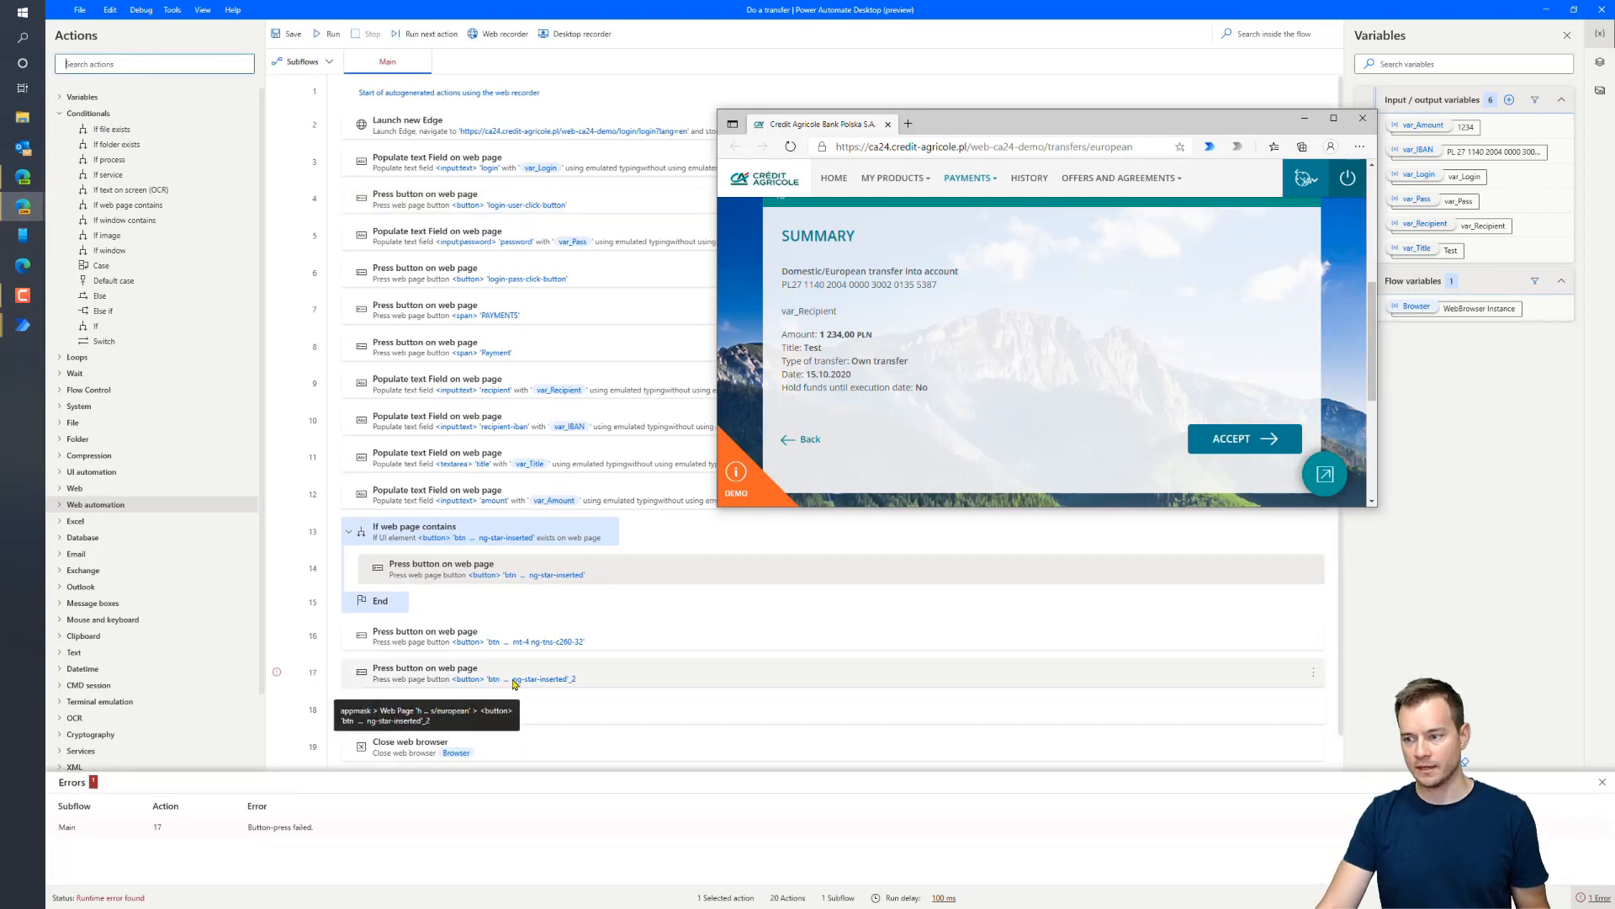
left_click(1602, 63)
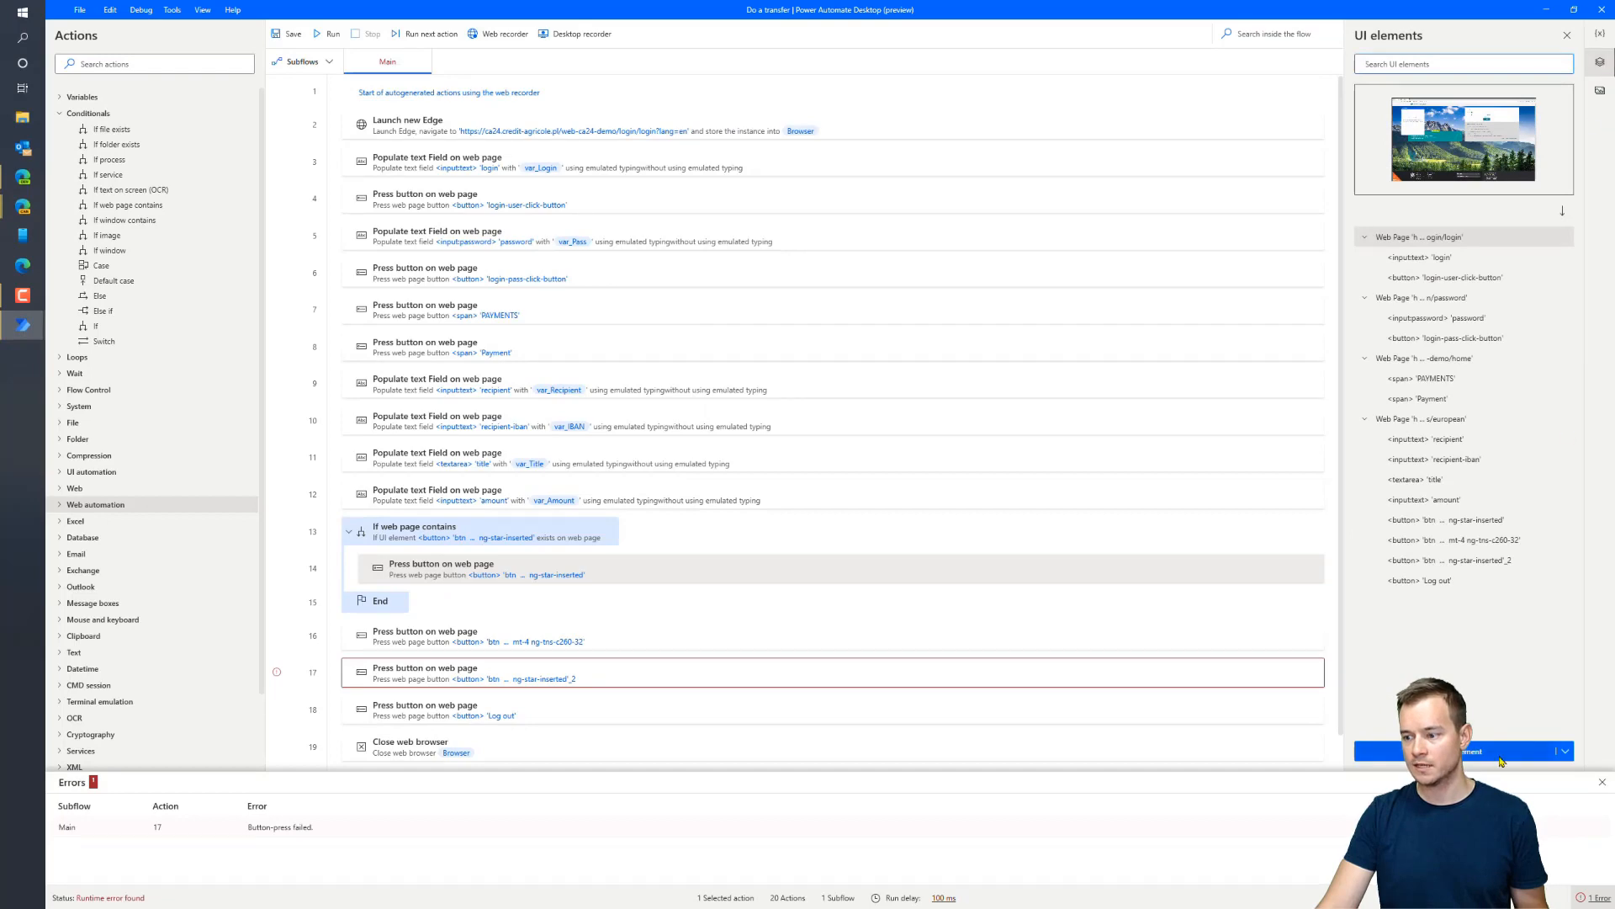
Capture the ACCEPT button on the transfer summary as a new UI element
left_click(1501, 760)
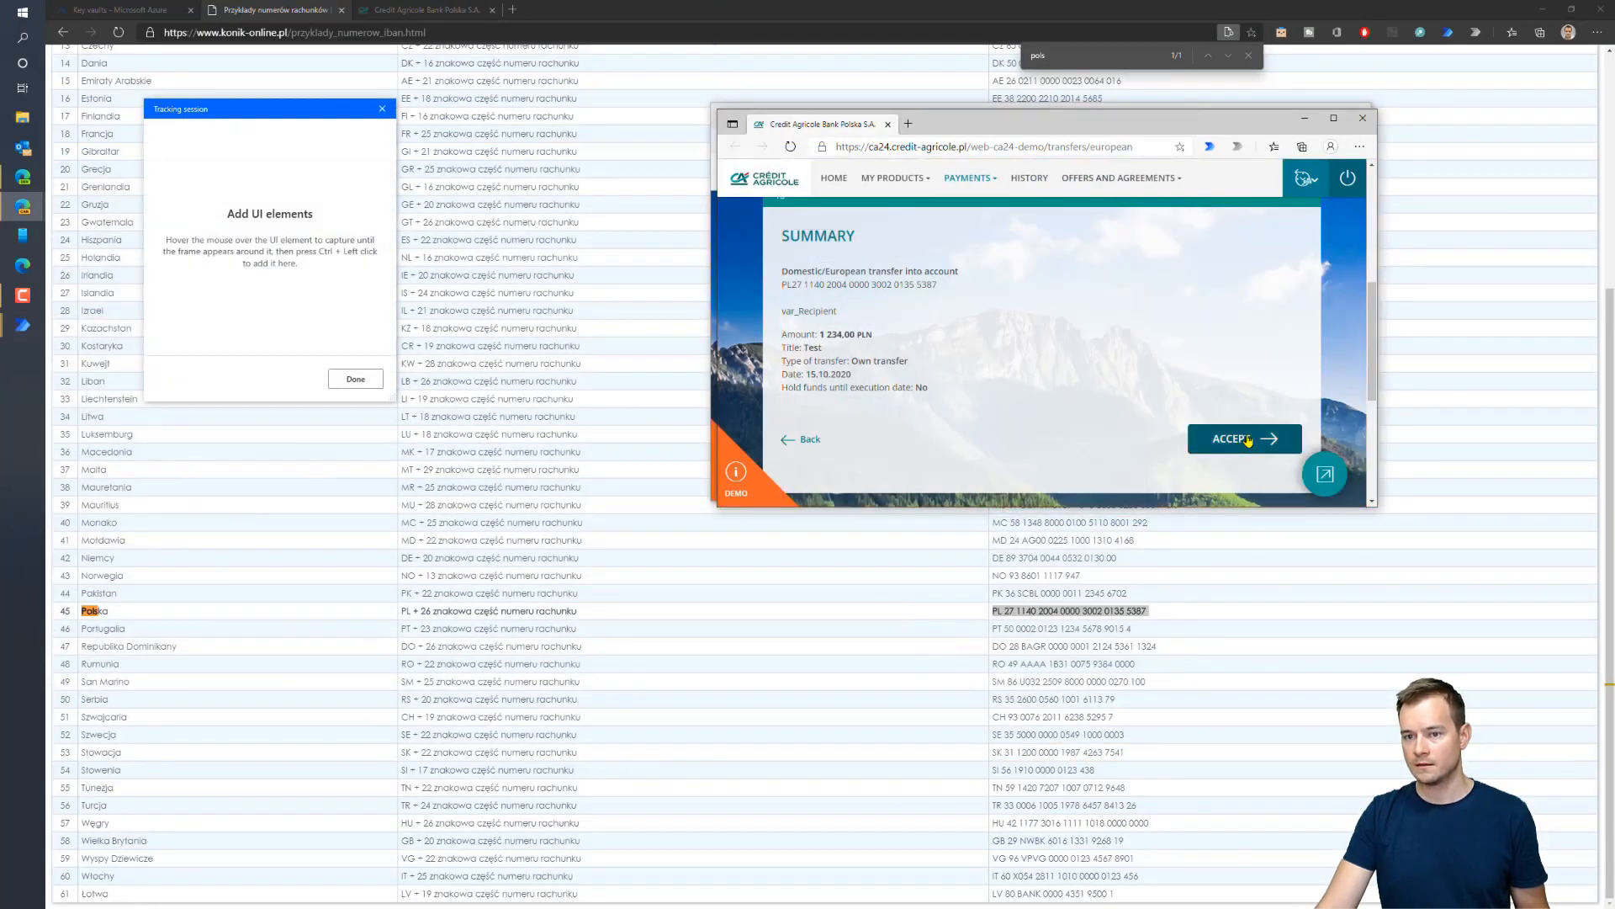
left_click(1247, 440, "ctrl")
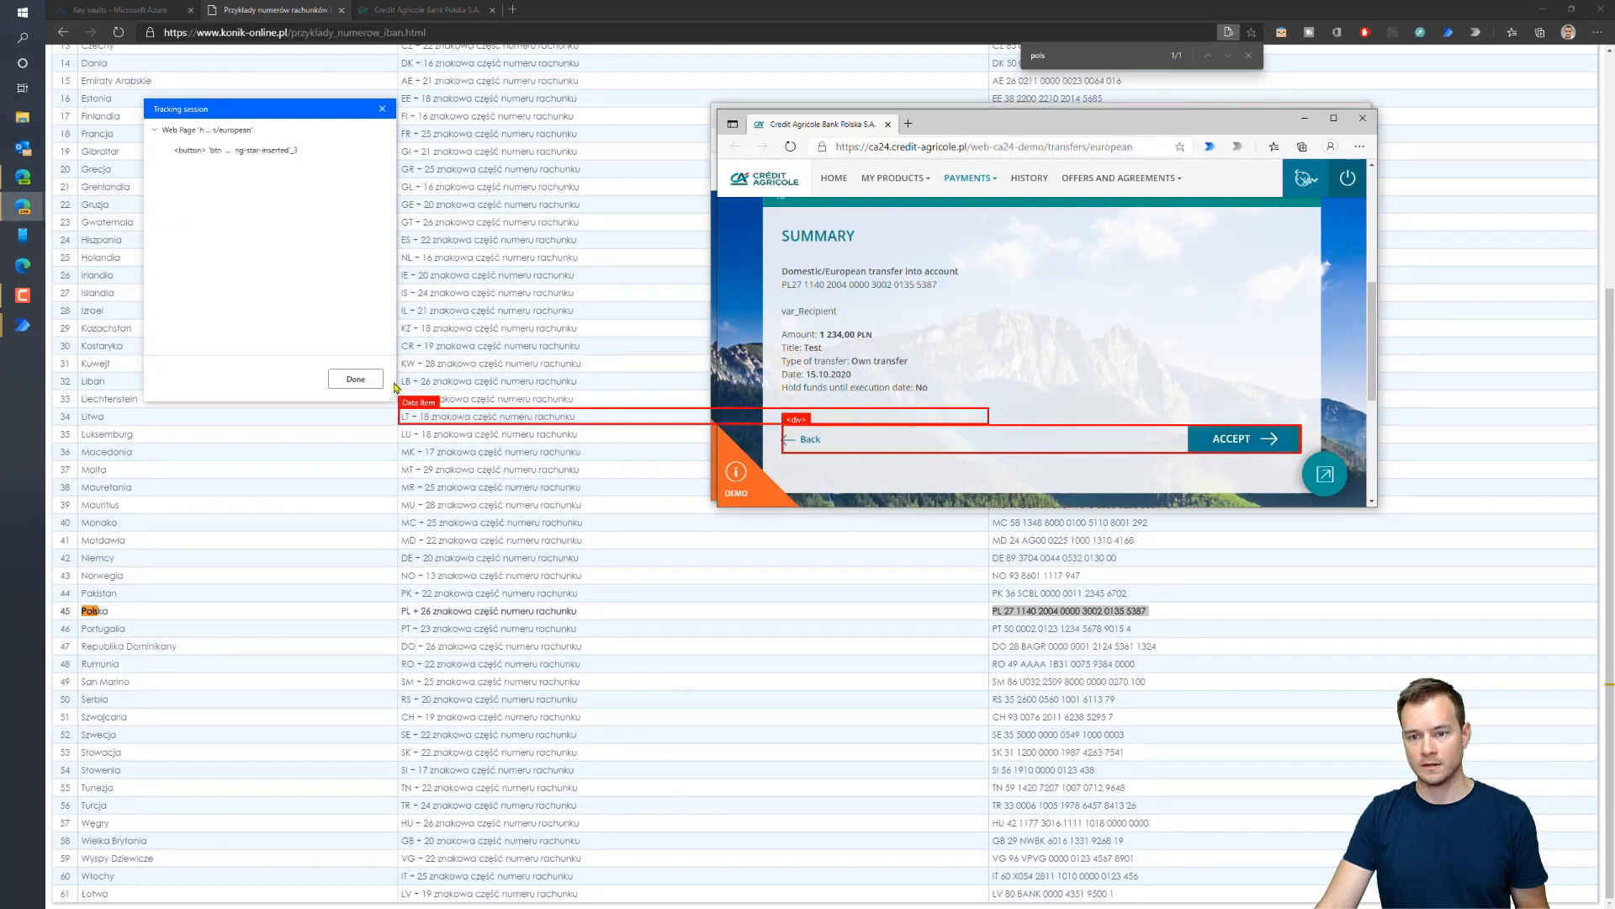
left_click(355, 378)
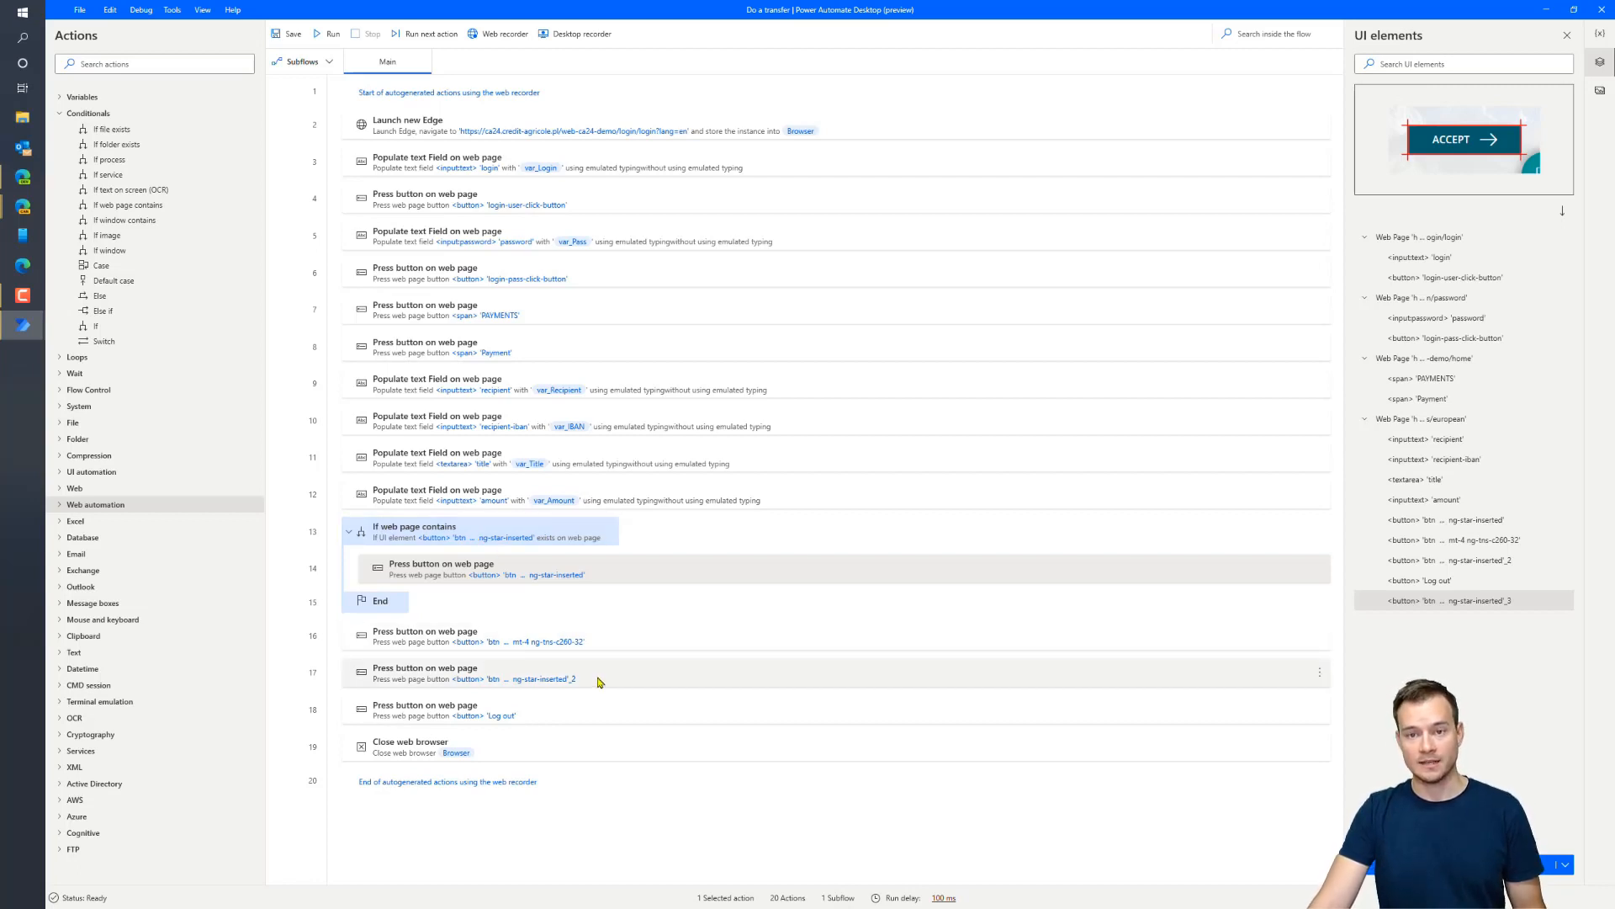
Point action 17's button press at the new ng-star-inserted_3 ACCEPT element and save
double_click(599, 681)
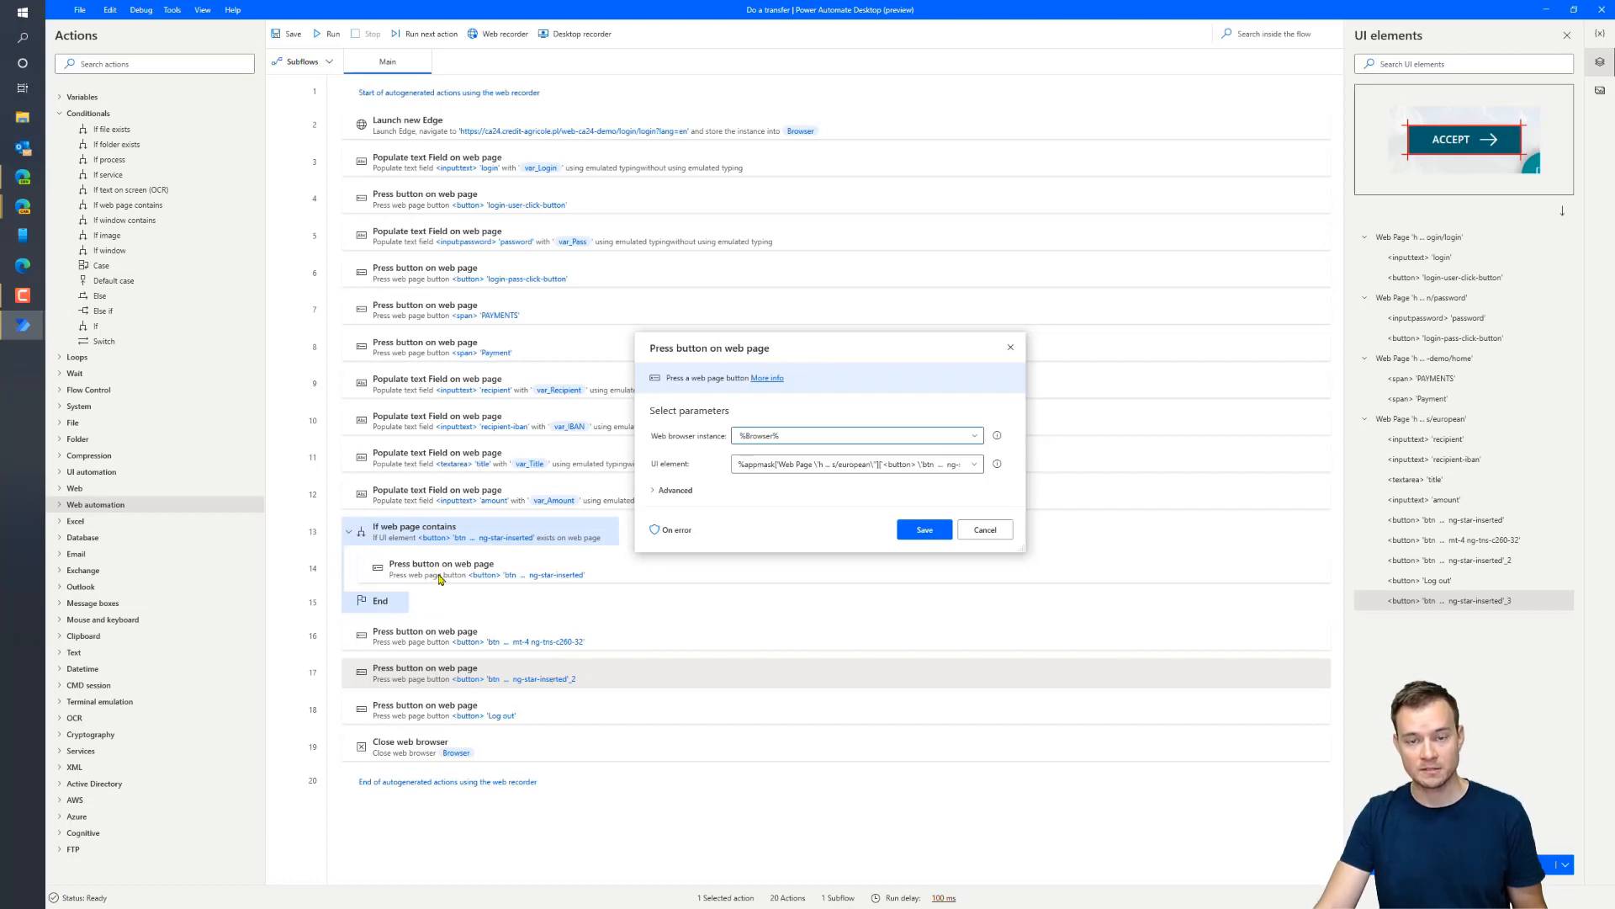
left_click(842, 465)
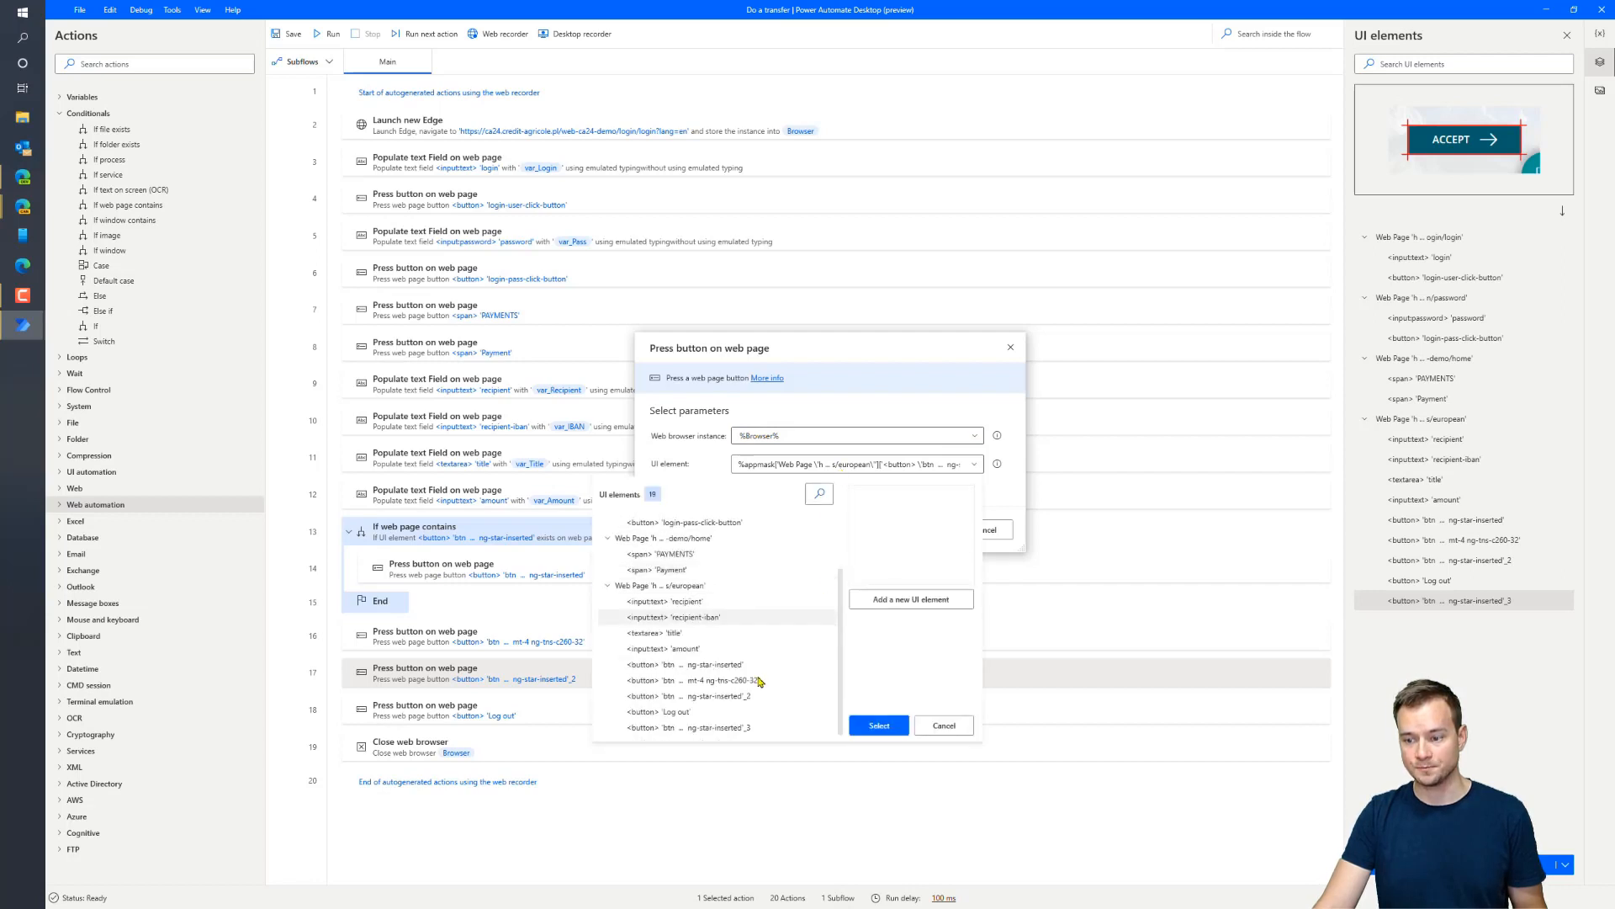
left_click(698, 727)
left_click(880, 725)
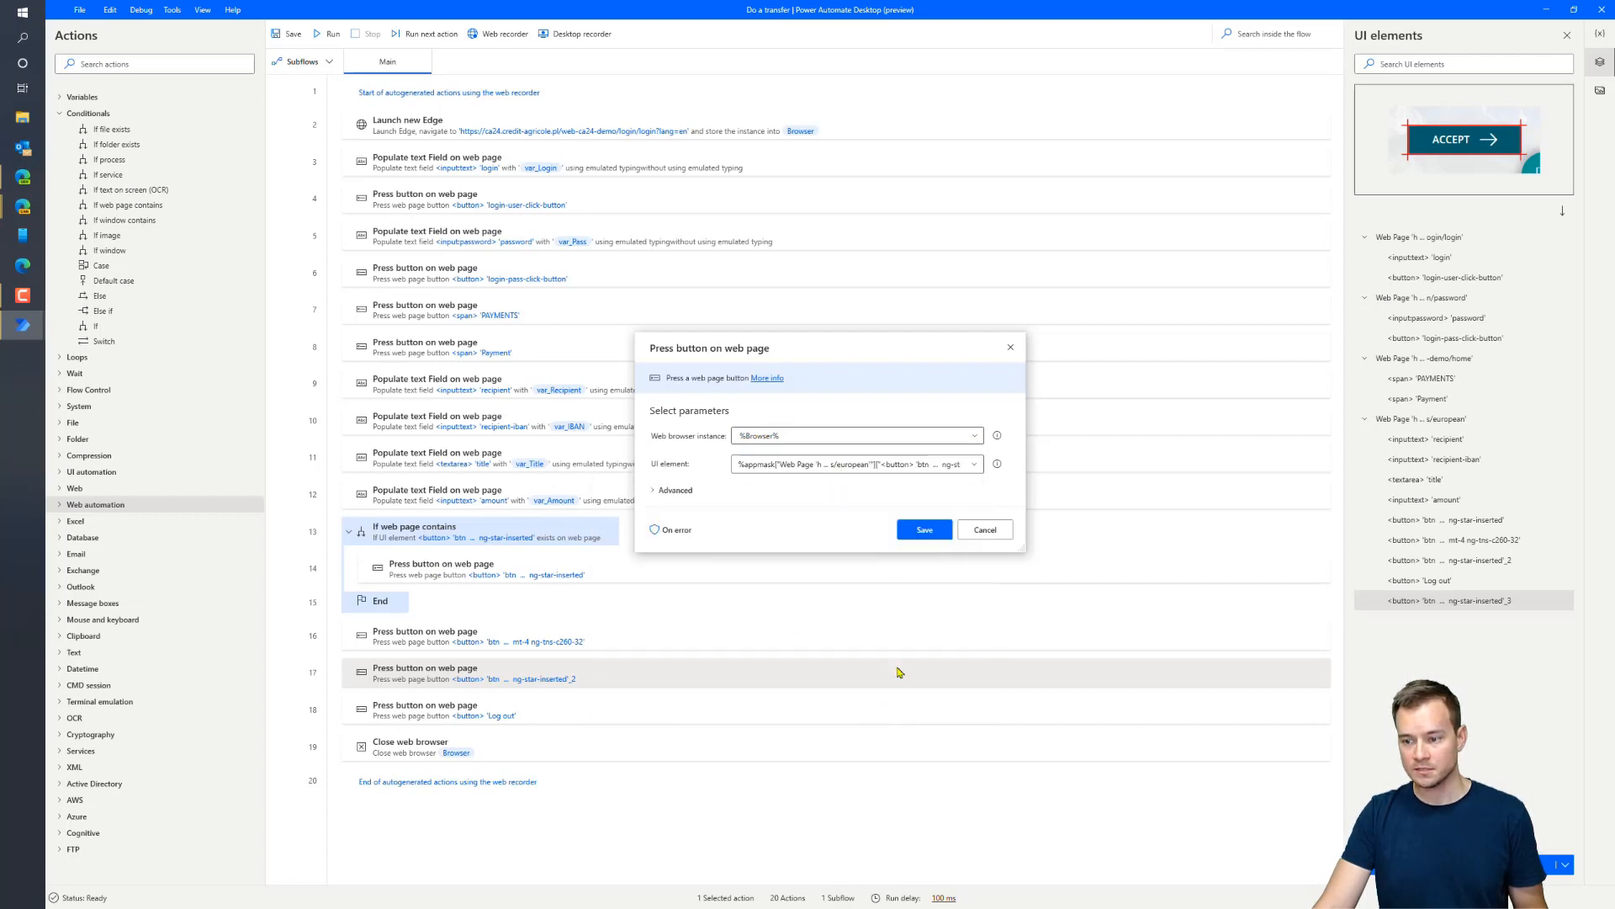
left_click(924, 531)
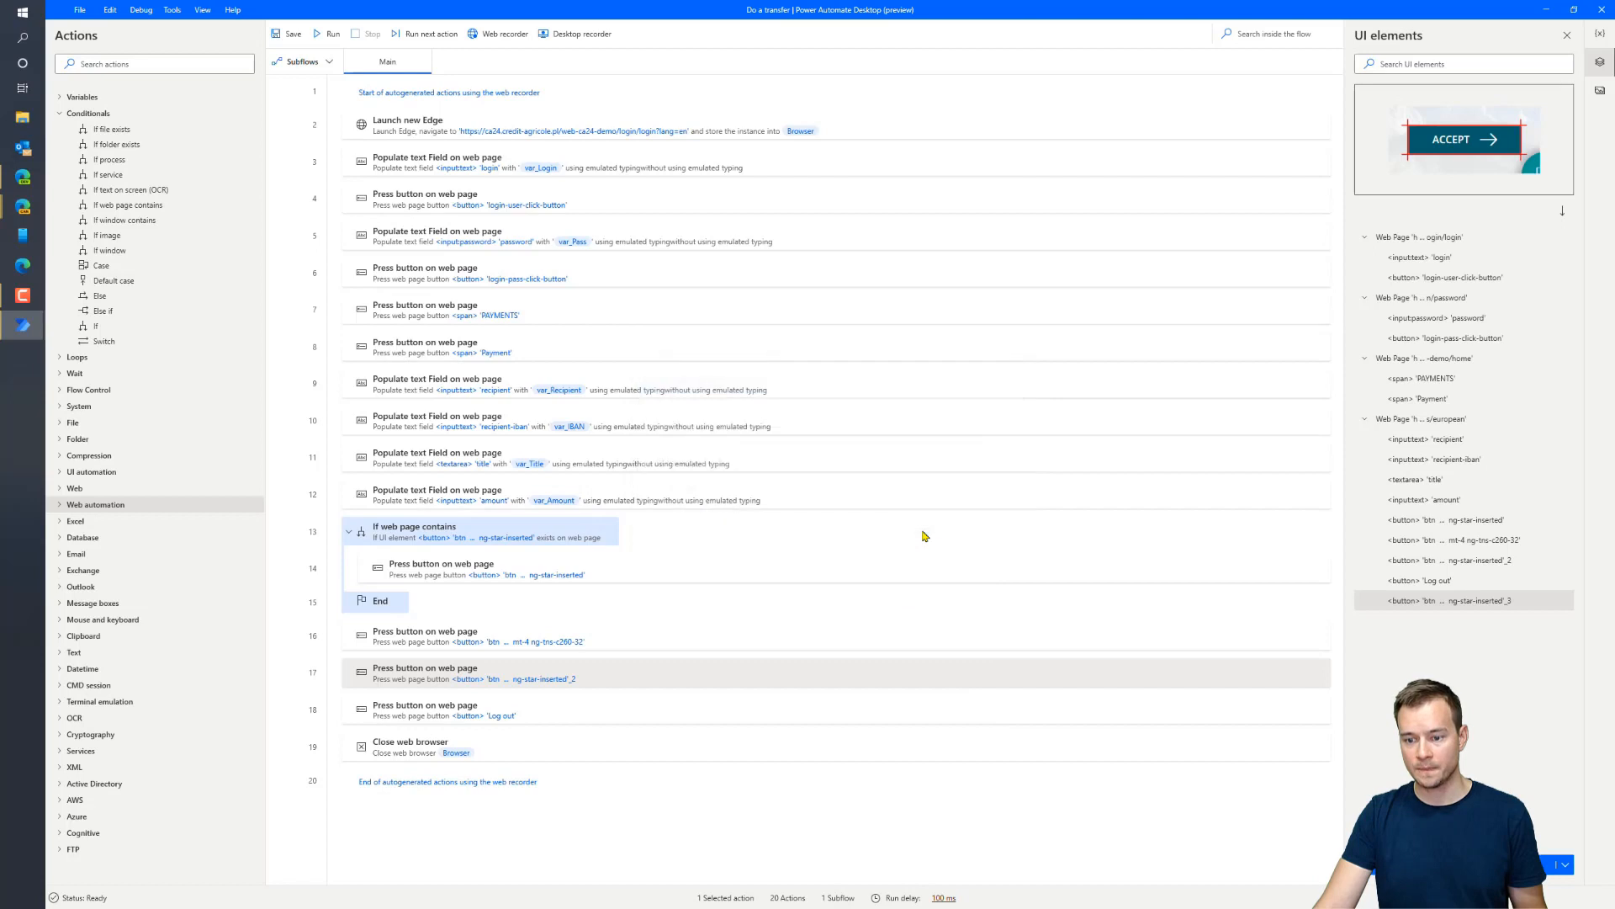
Run the flow past the transfer confirmation, close the browser, and select failing step 18
left_click(332, 34)
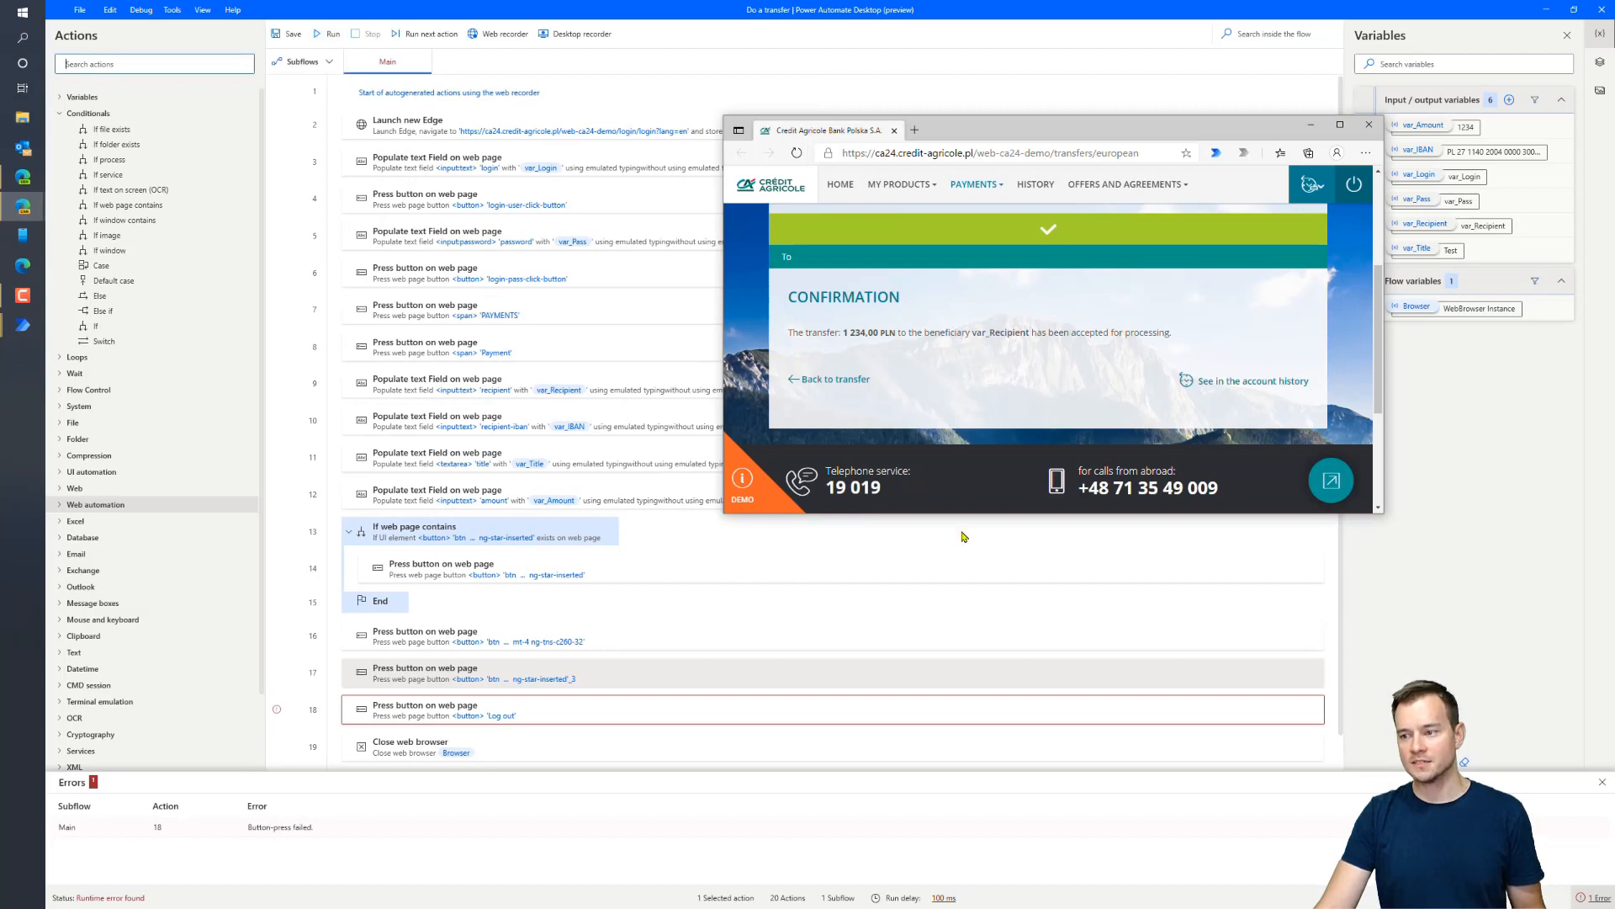
left_click(1369, 124)
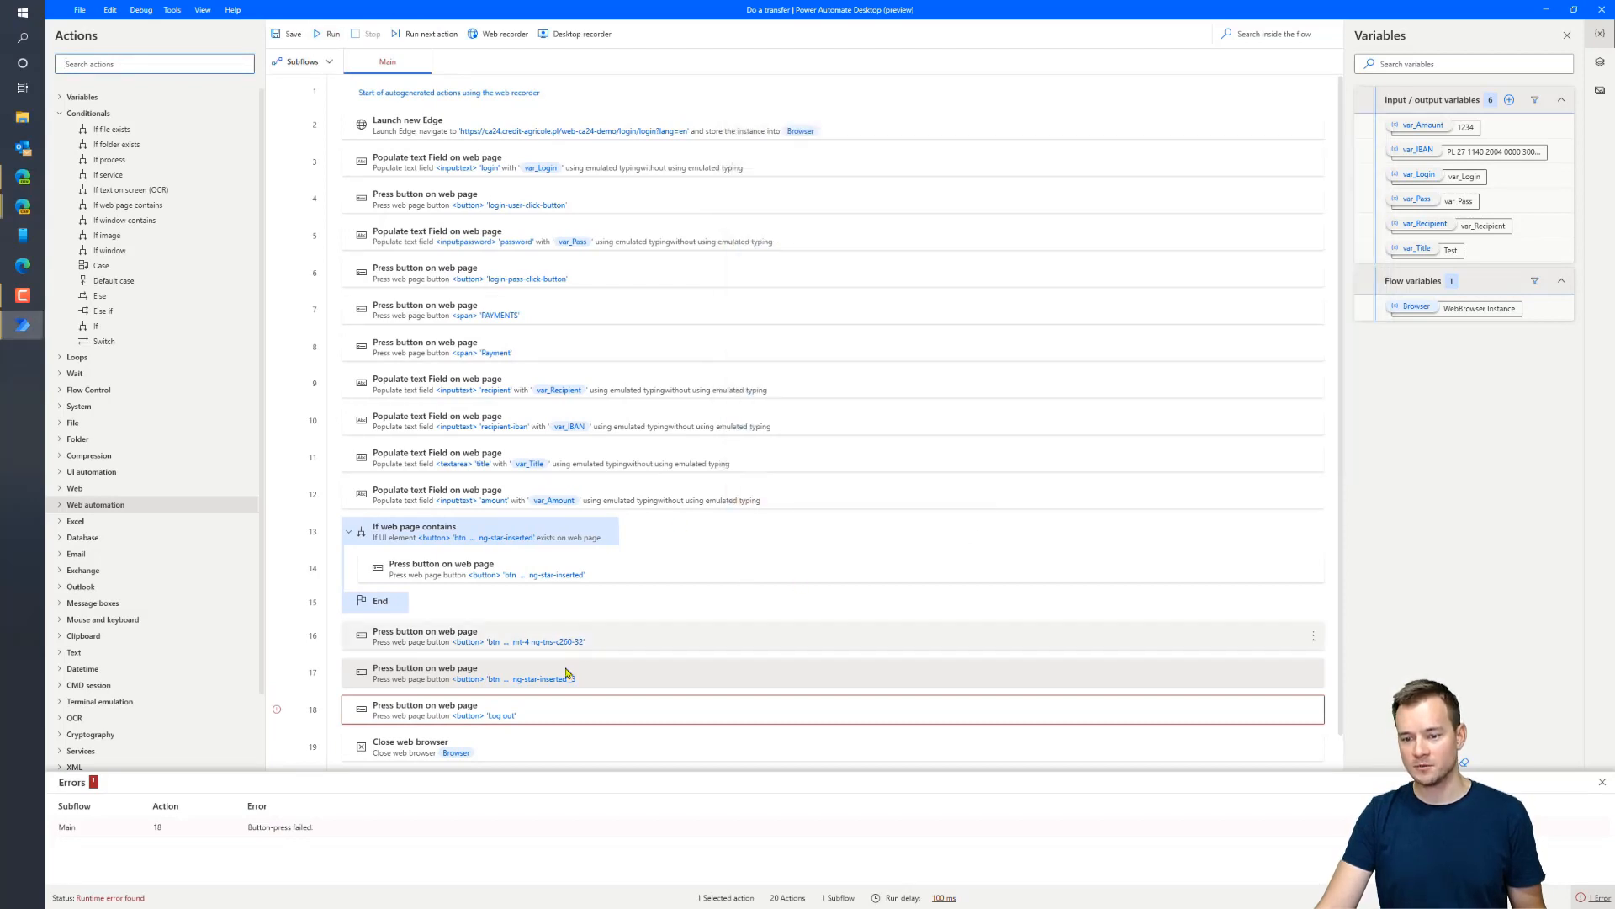
left_click(577, 710)
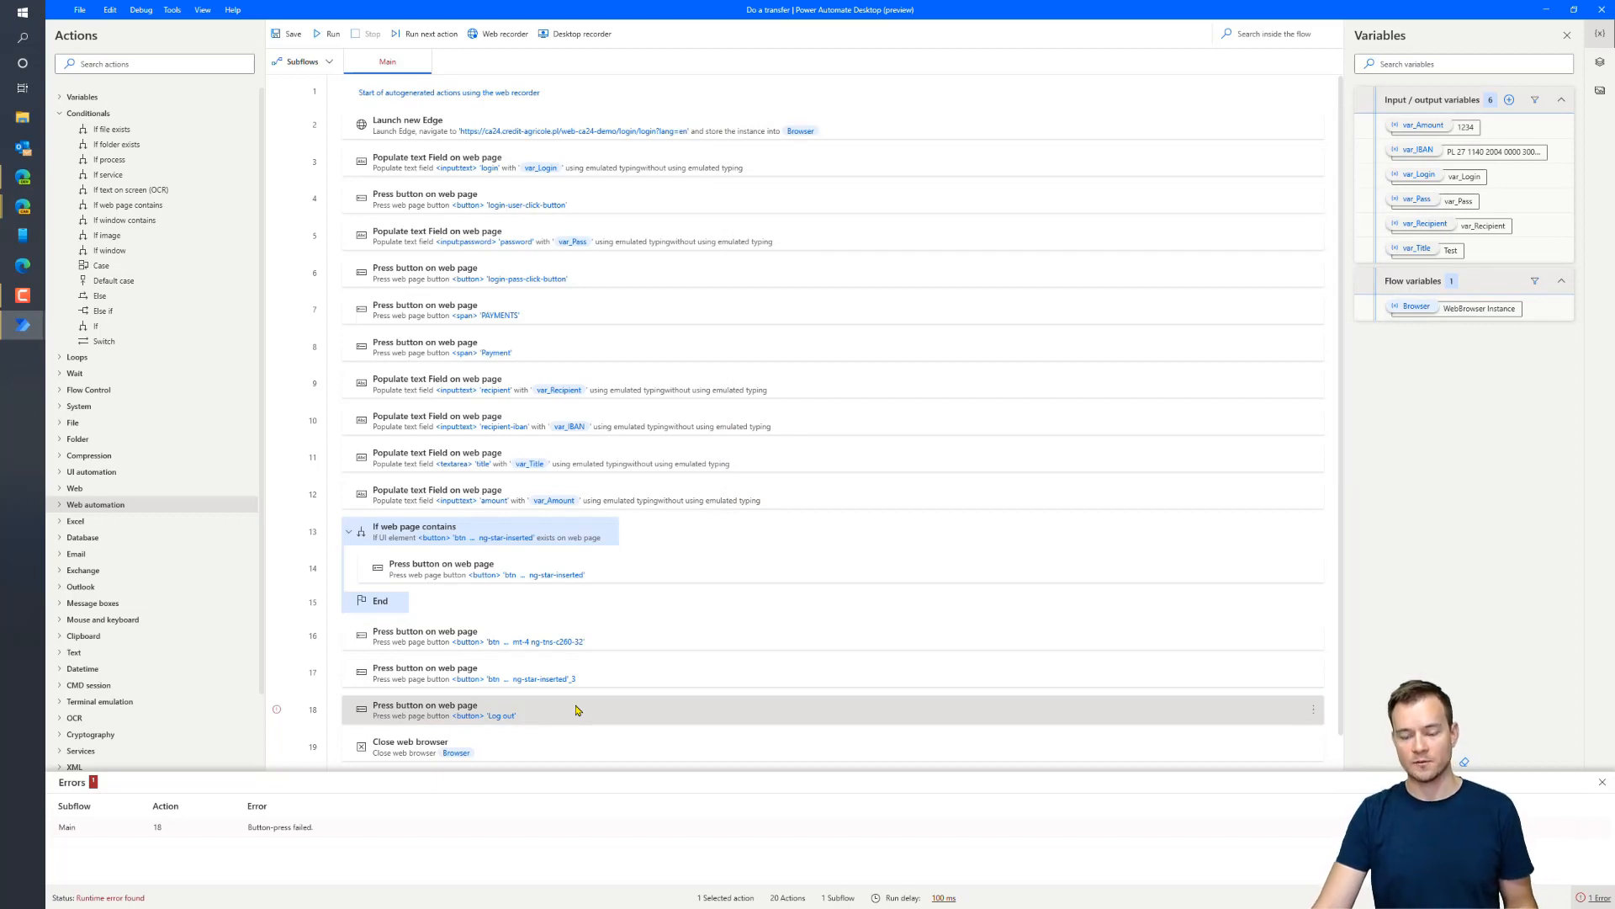
Delete the Log out step and save the flow with 19 actions
key("Delete")
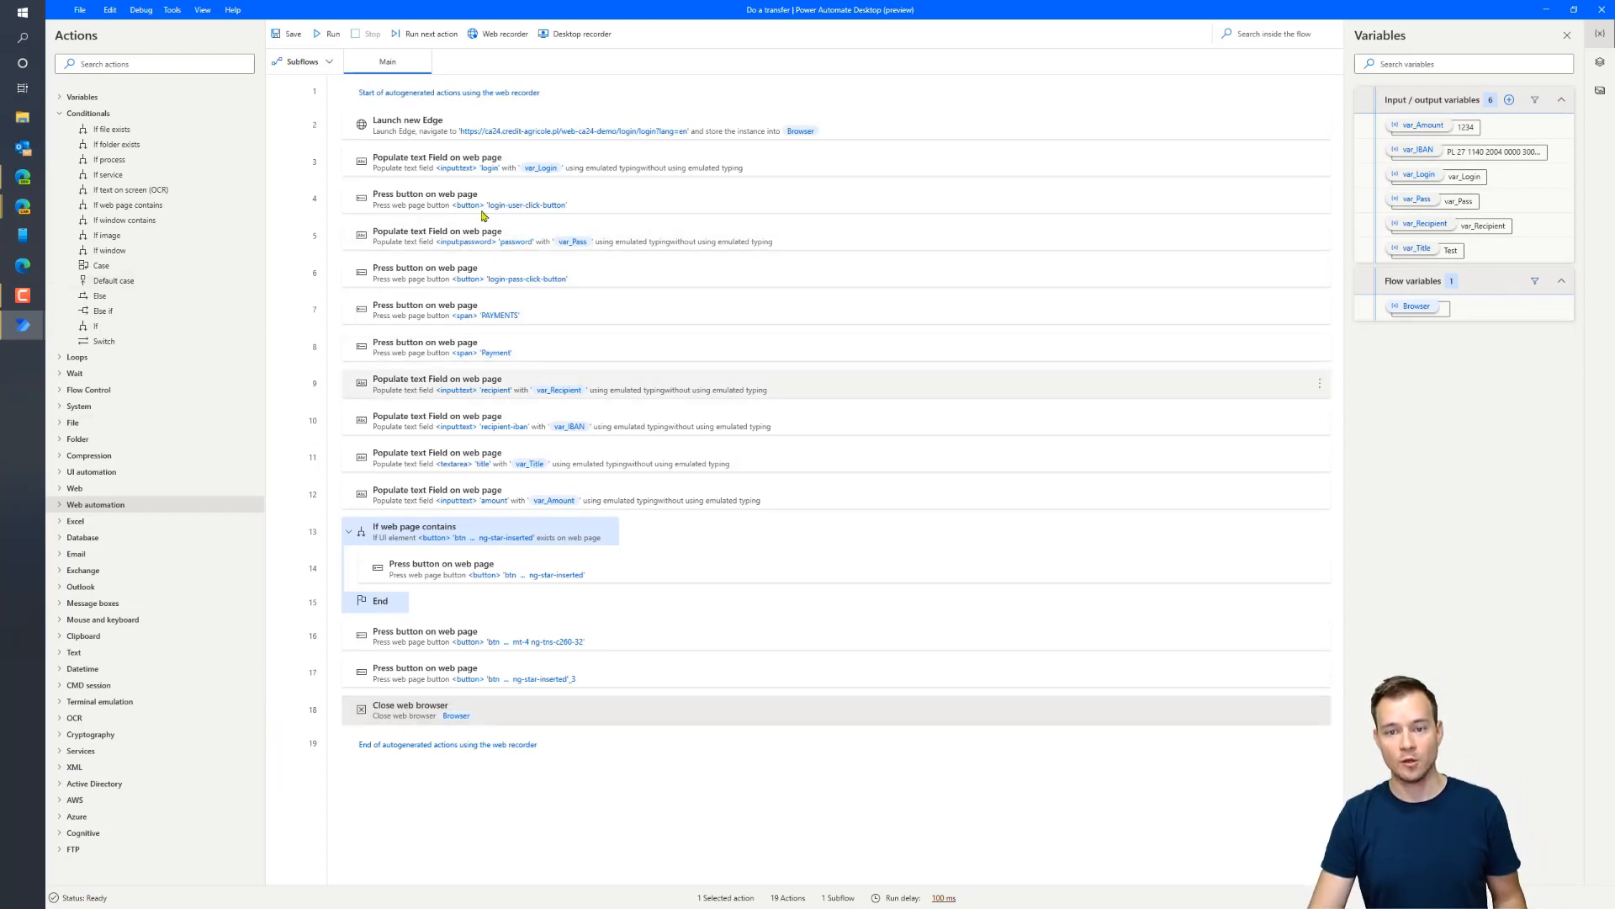
left_click(281, 39)
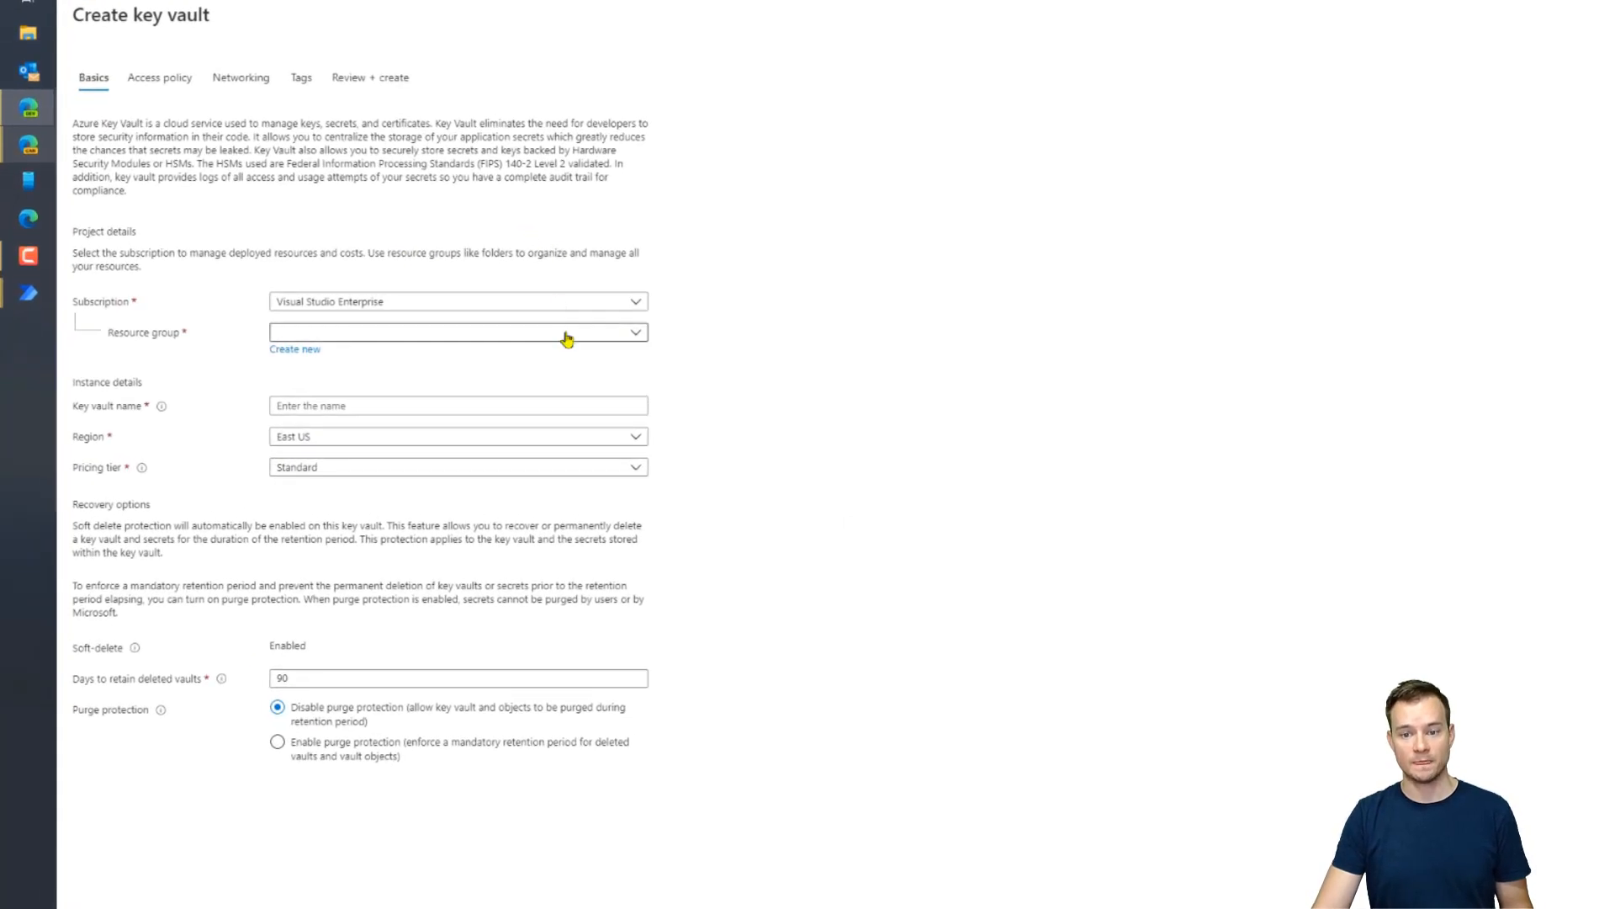
Choose resource group Tests and name the key vault BankAccountData
left_click(567, 339)
left_click(360, 394)
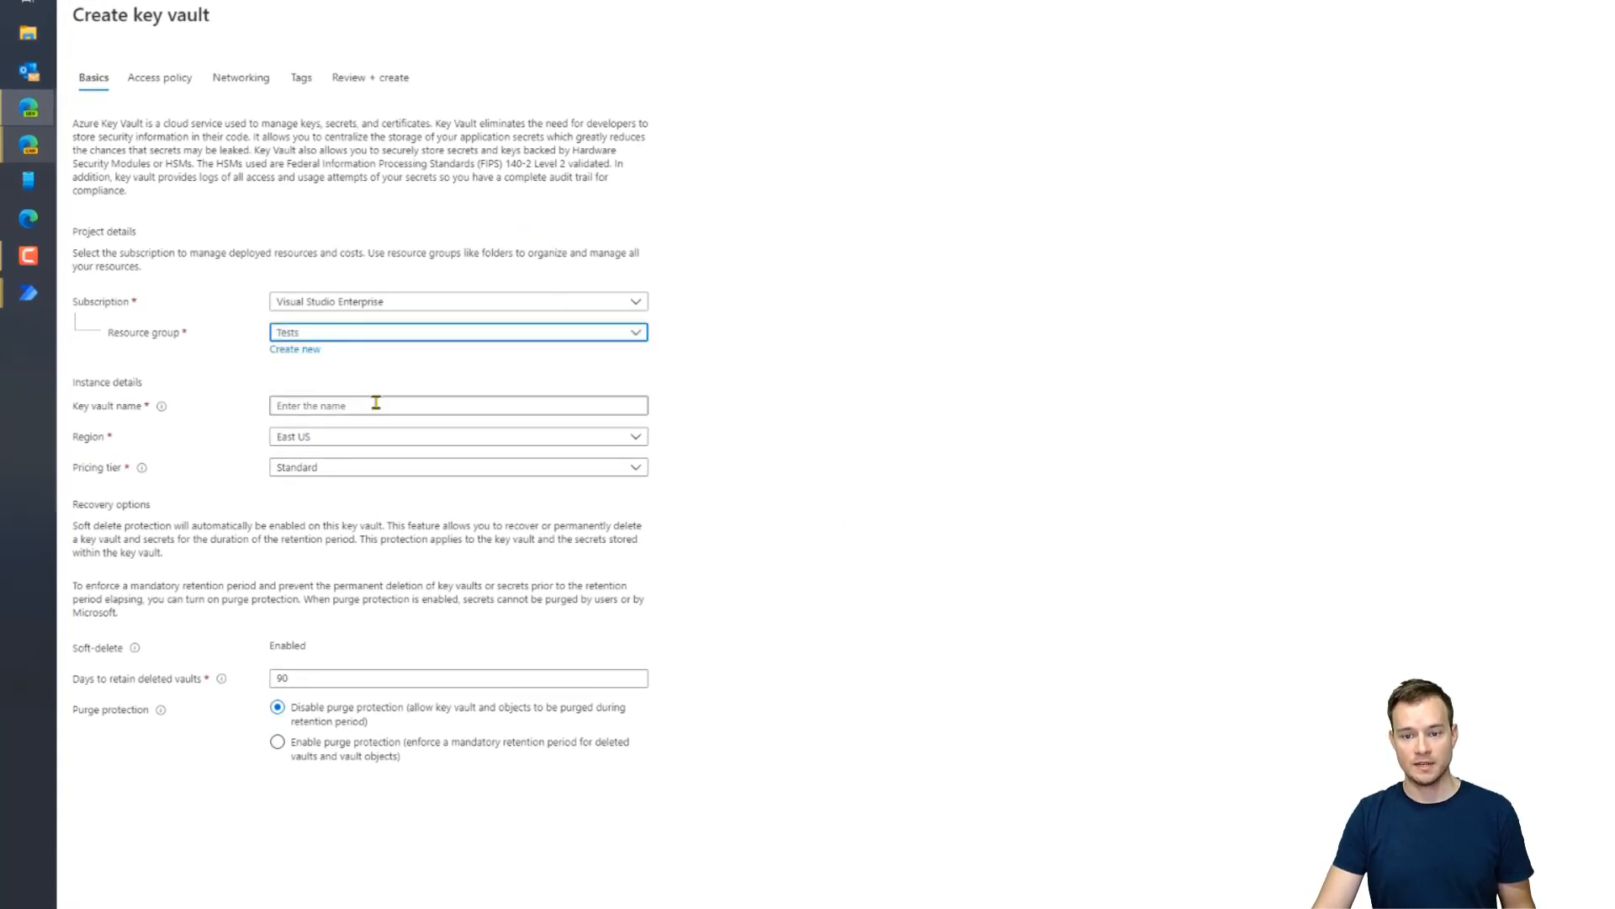
left_click(376, 403)
type("BankAccountData")
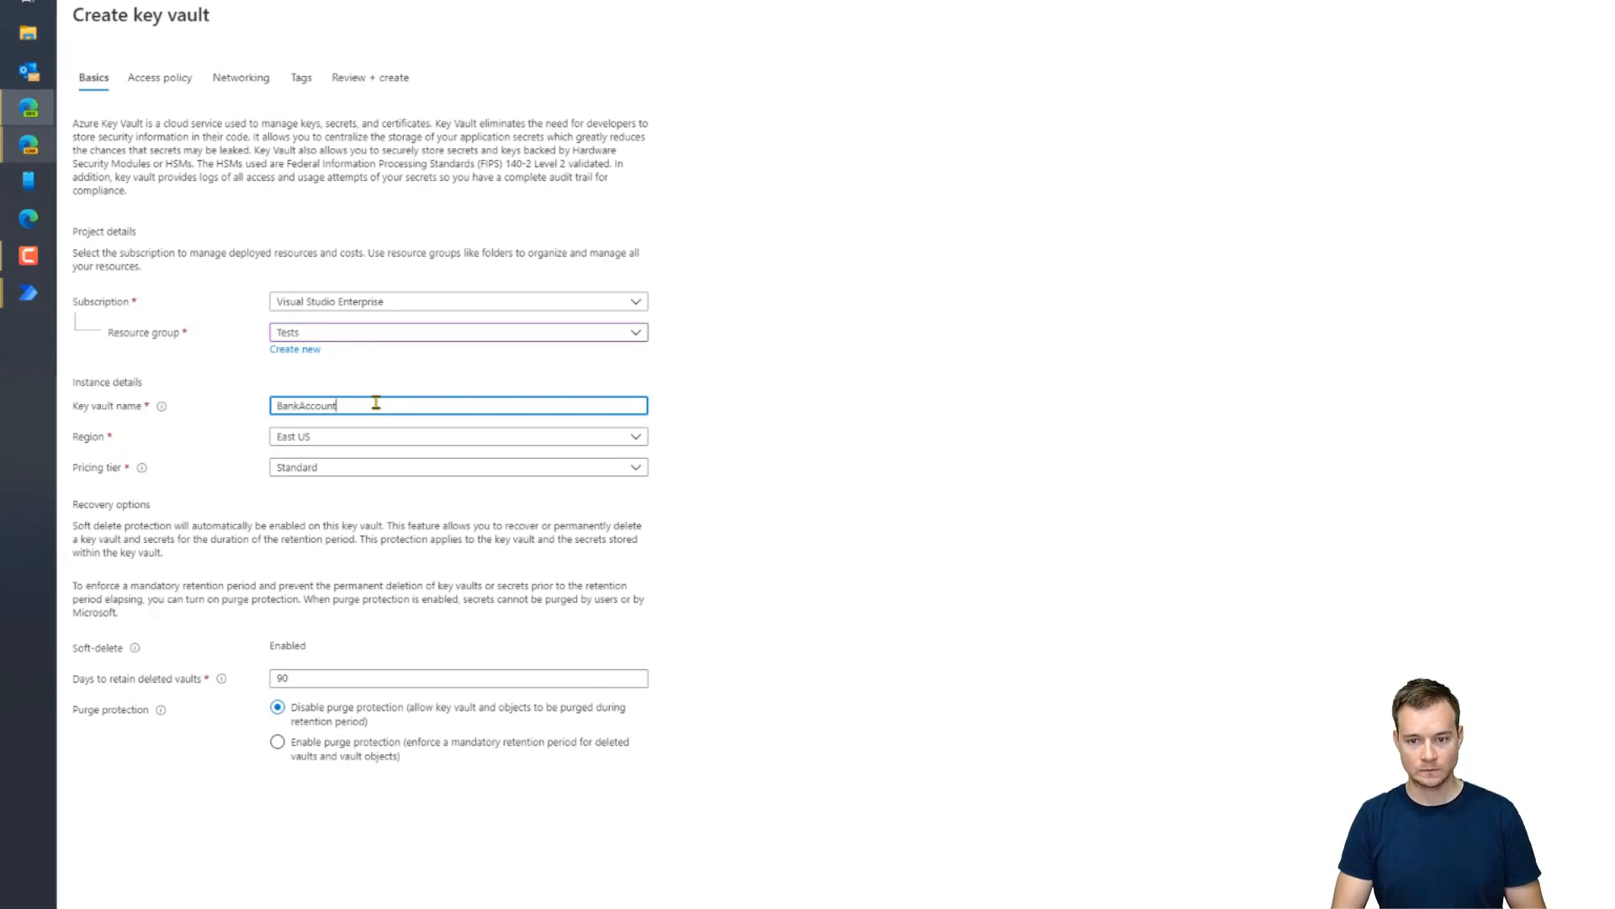
Set region West Europe, keep Standard pricing tier, and move to Access policy
left_click(429, 437)
scroll(511, 589, "down", 3)
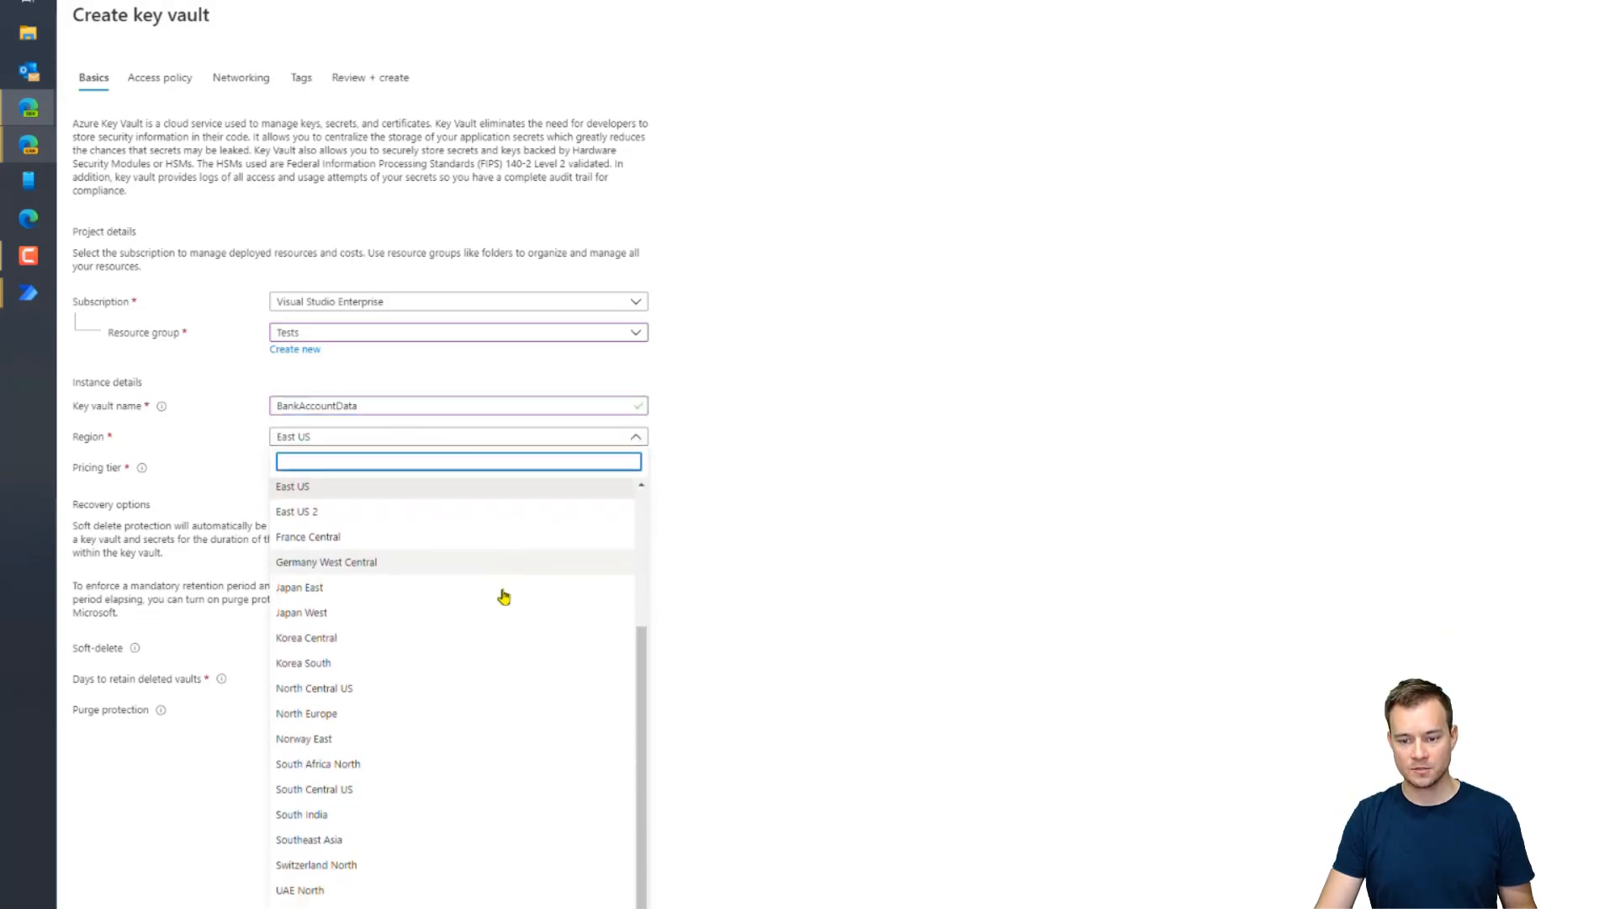
scroll(506, 608, "down", 1)
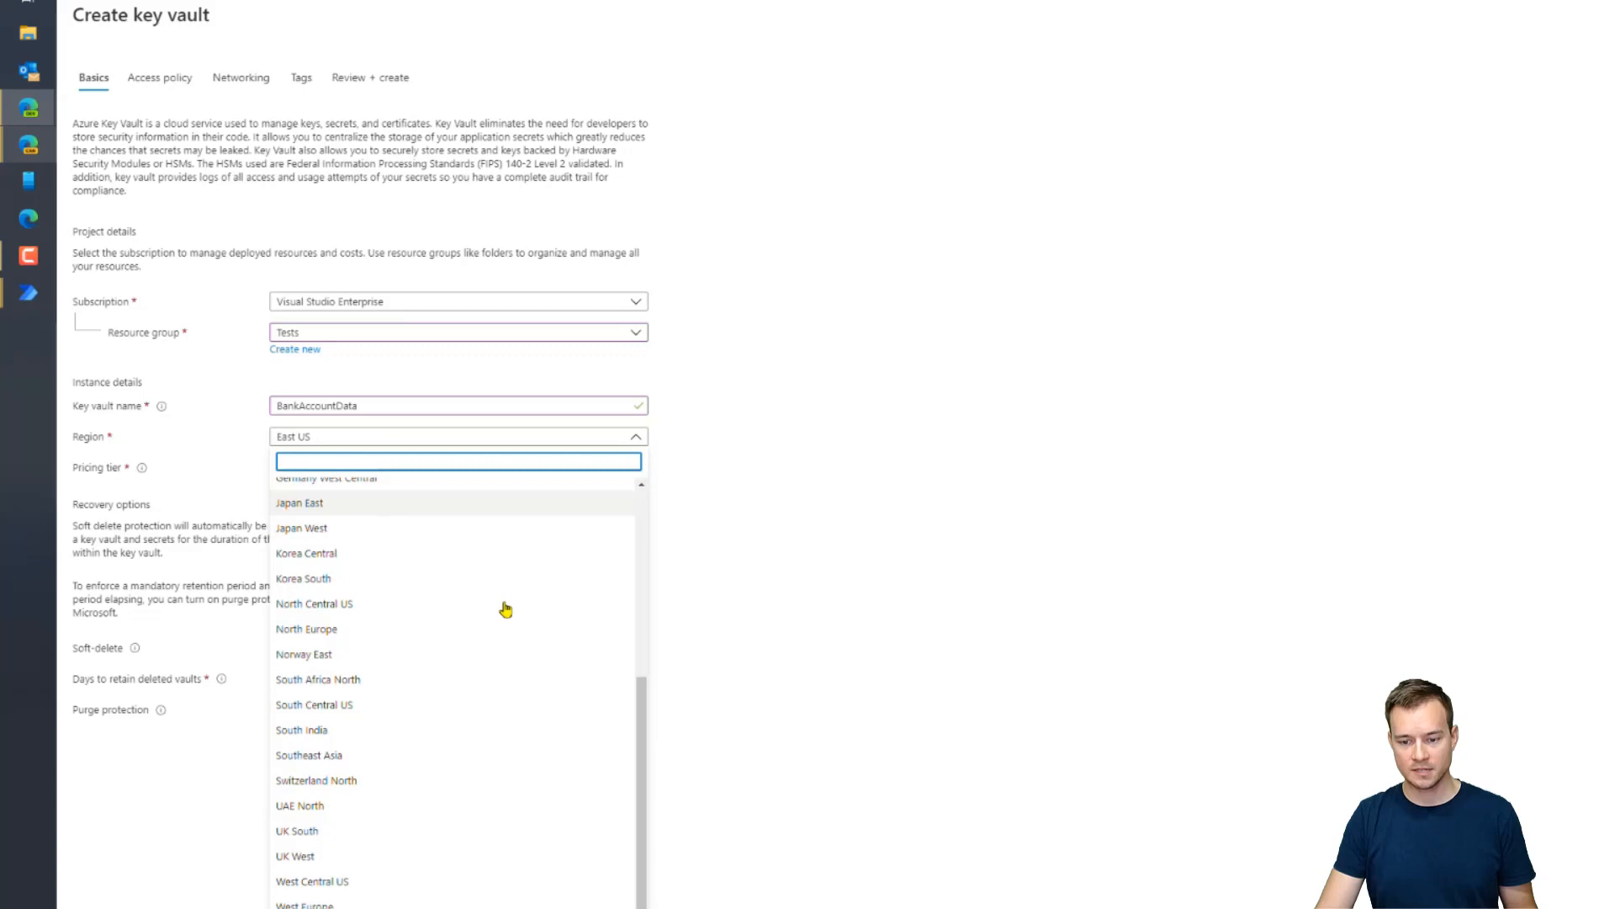
left_click(402, 903)
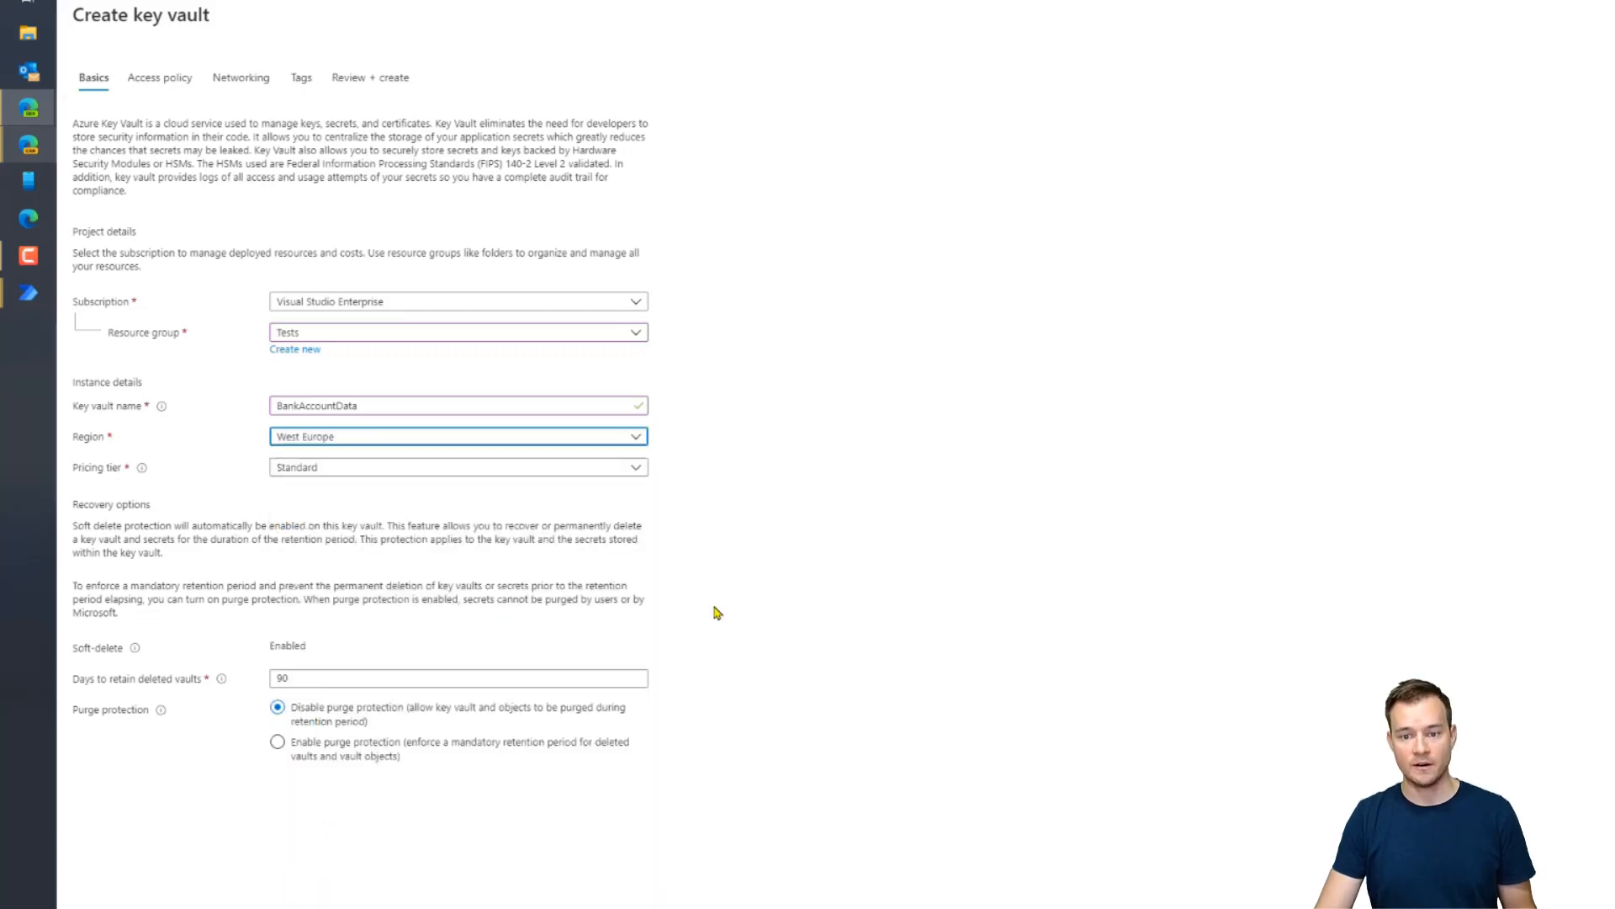
mouse_move(145, 471)
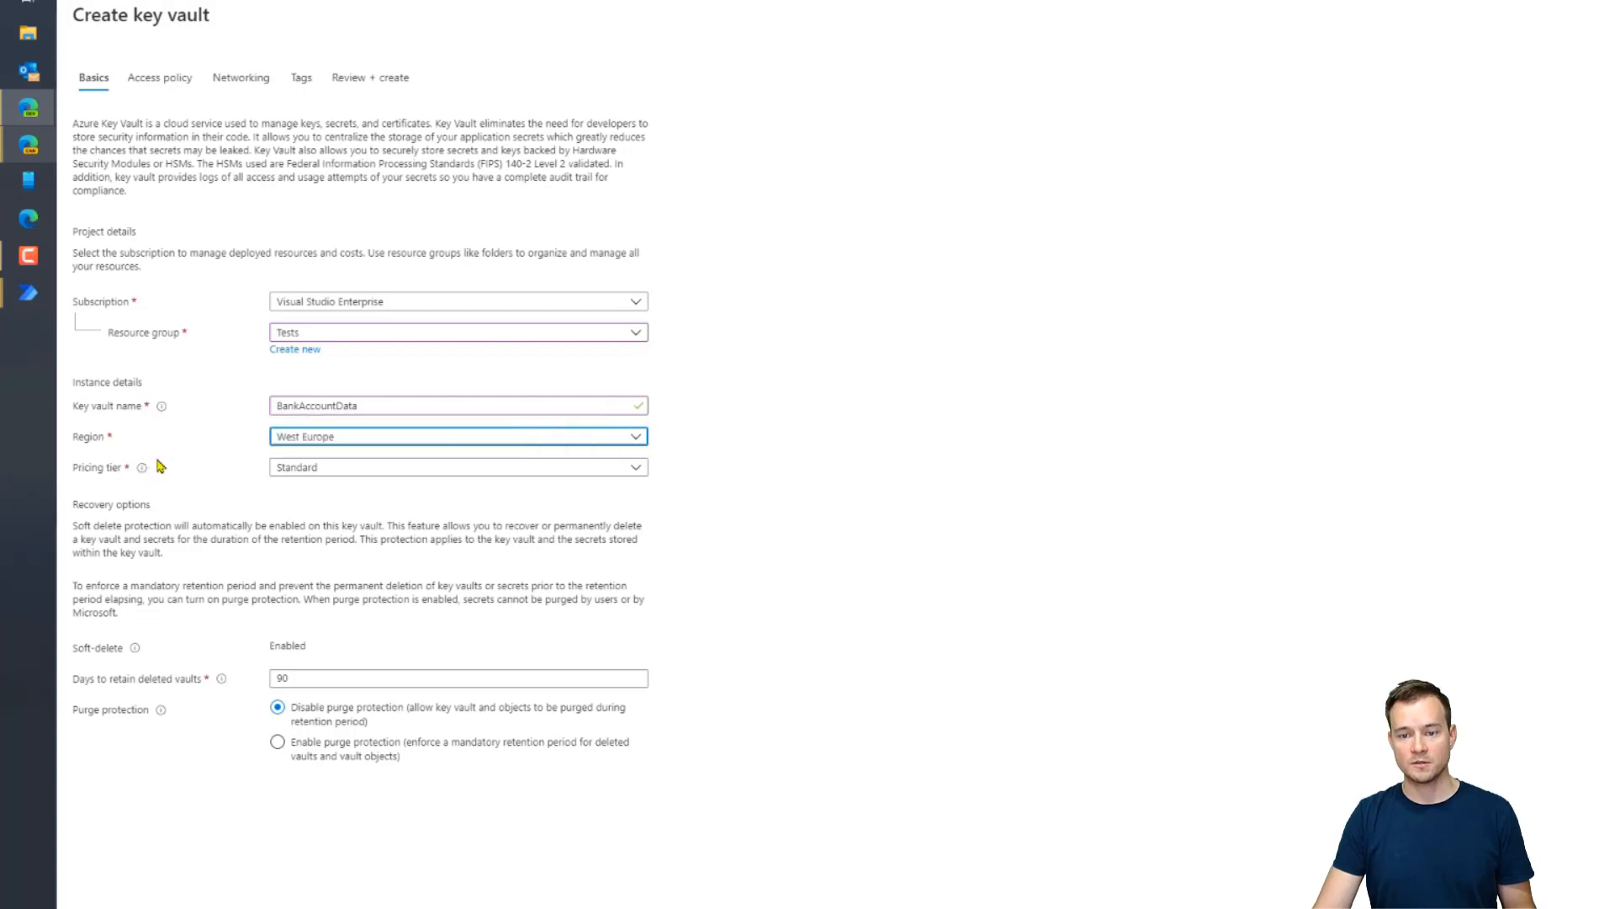
left_click(376, 476)
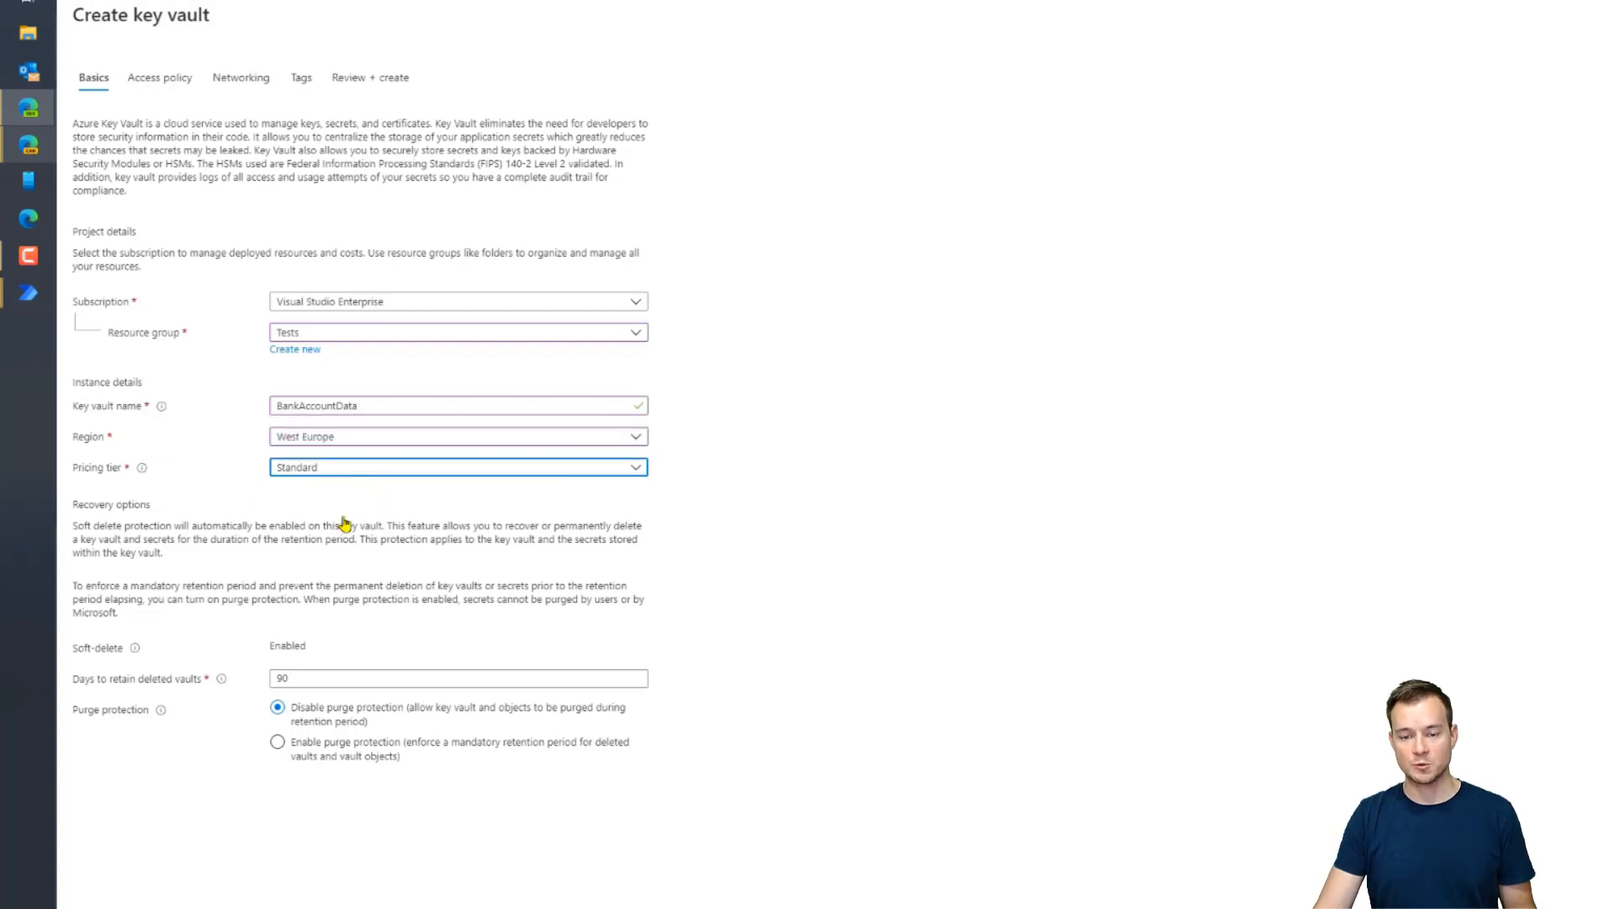
left_click(636, 474)
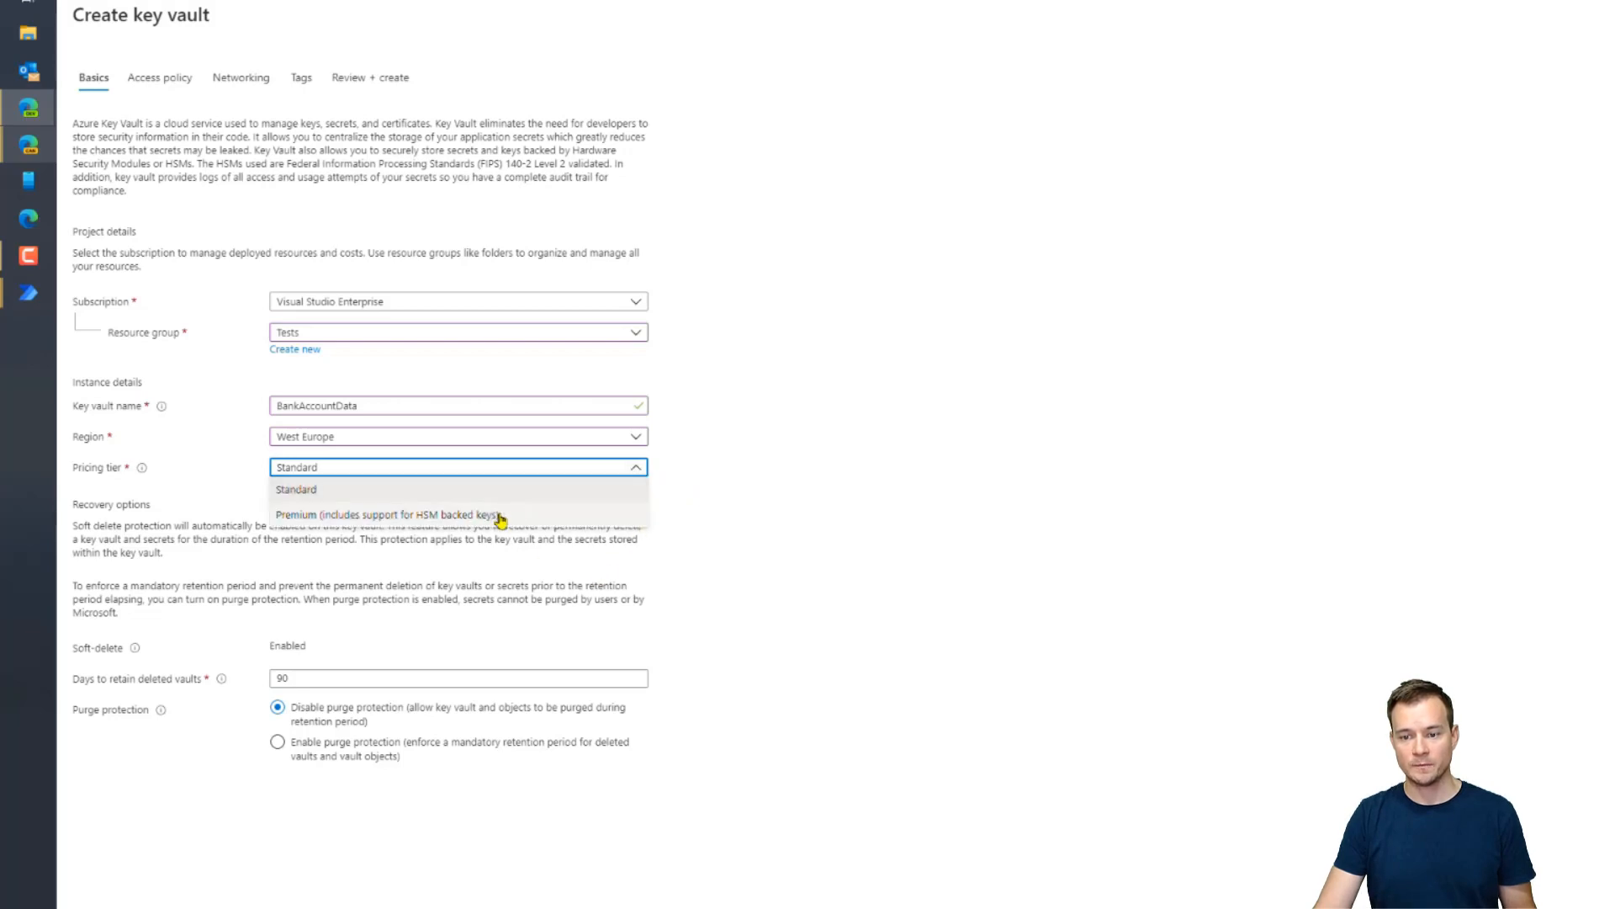
left_click(794, 632)
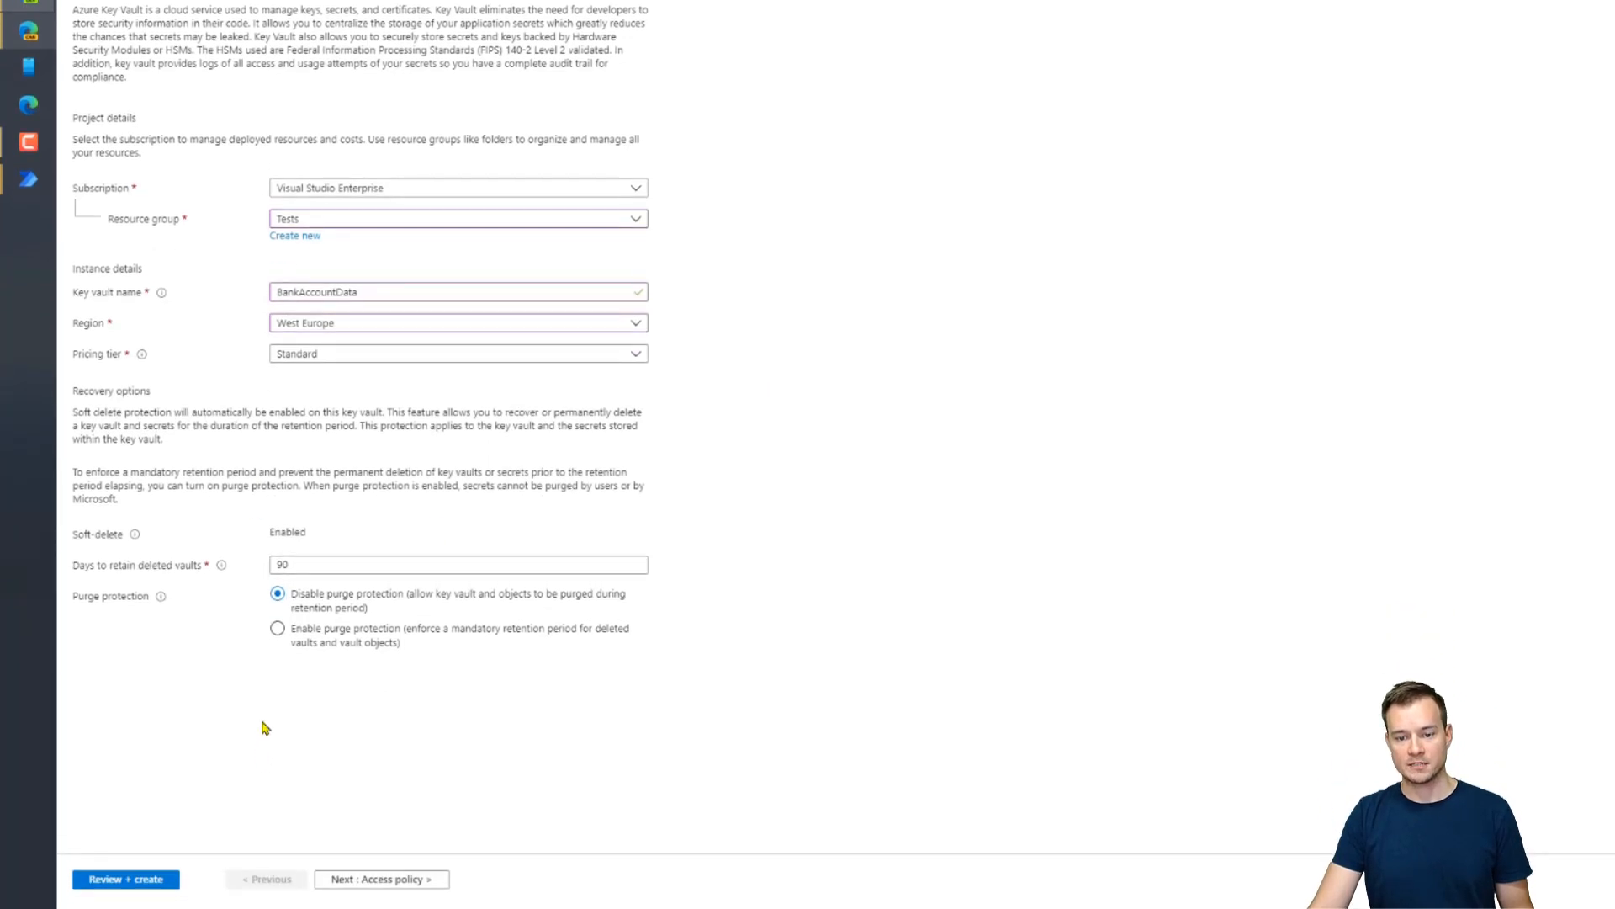
left_click(375, 879)
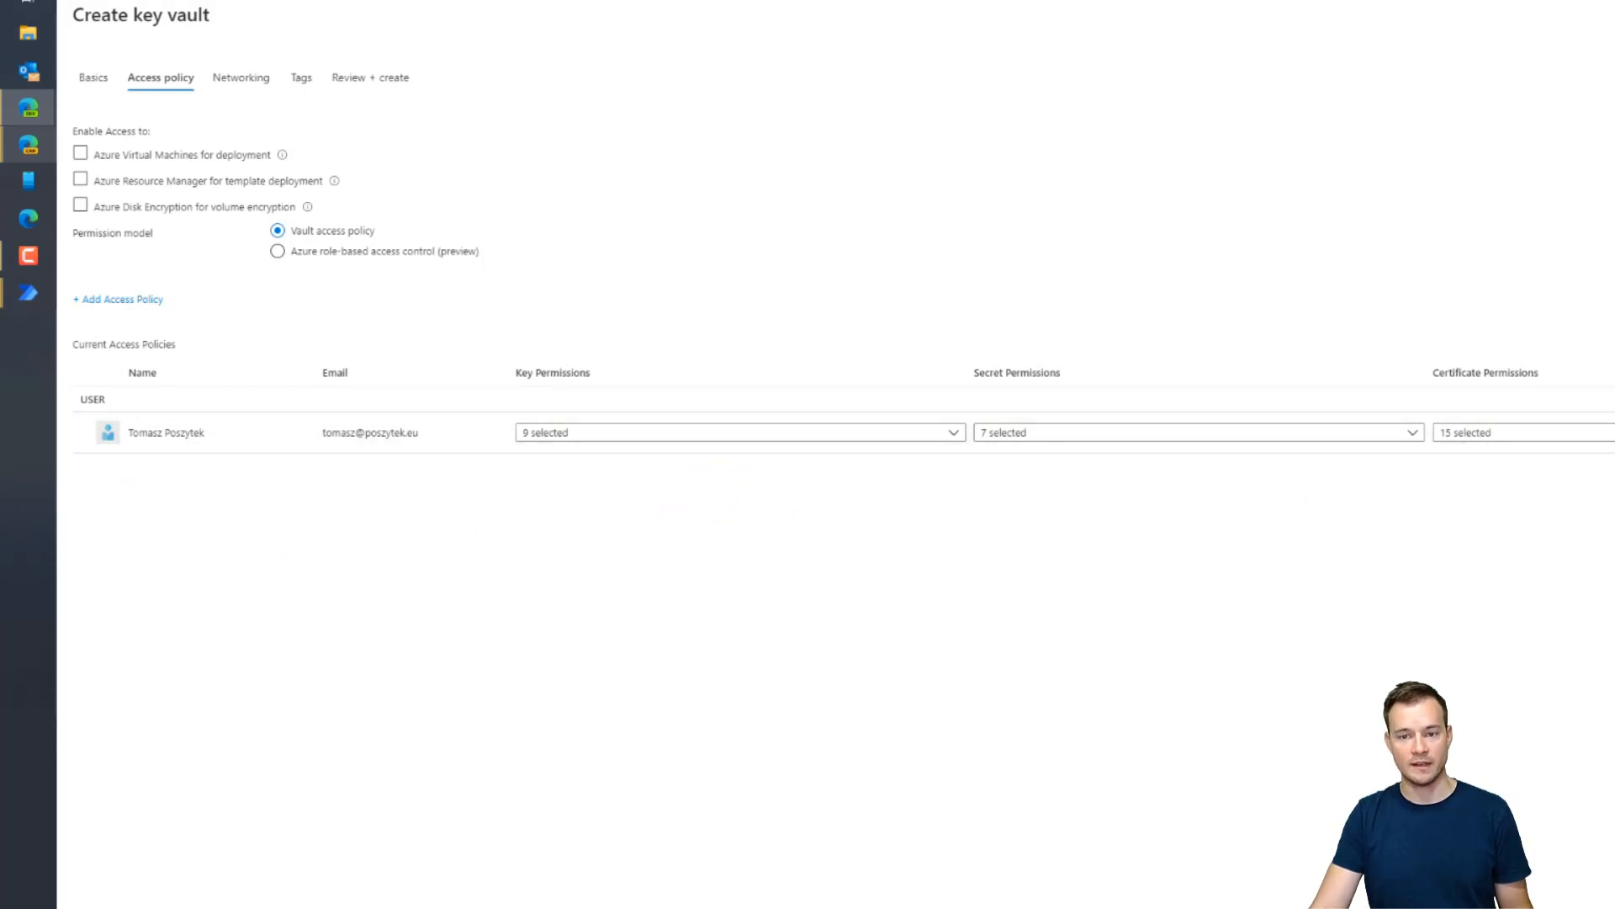
Start a new access policy with the admin account as its principal
left_click(109, 305)
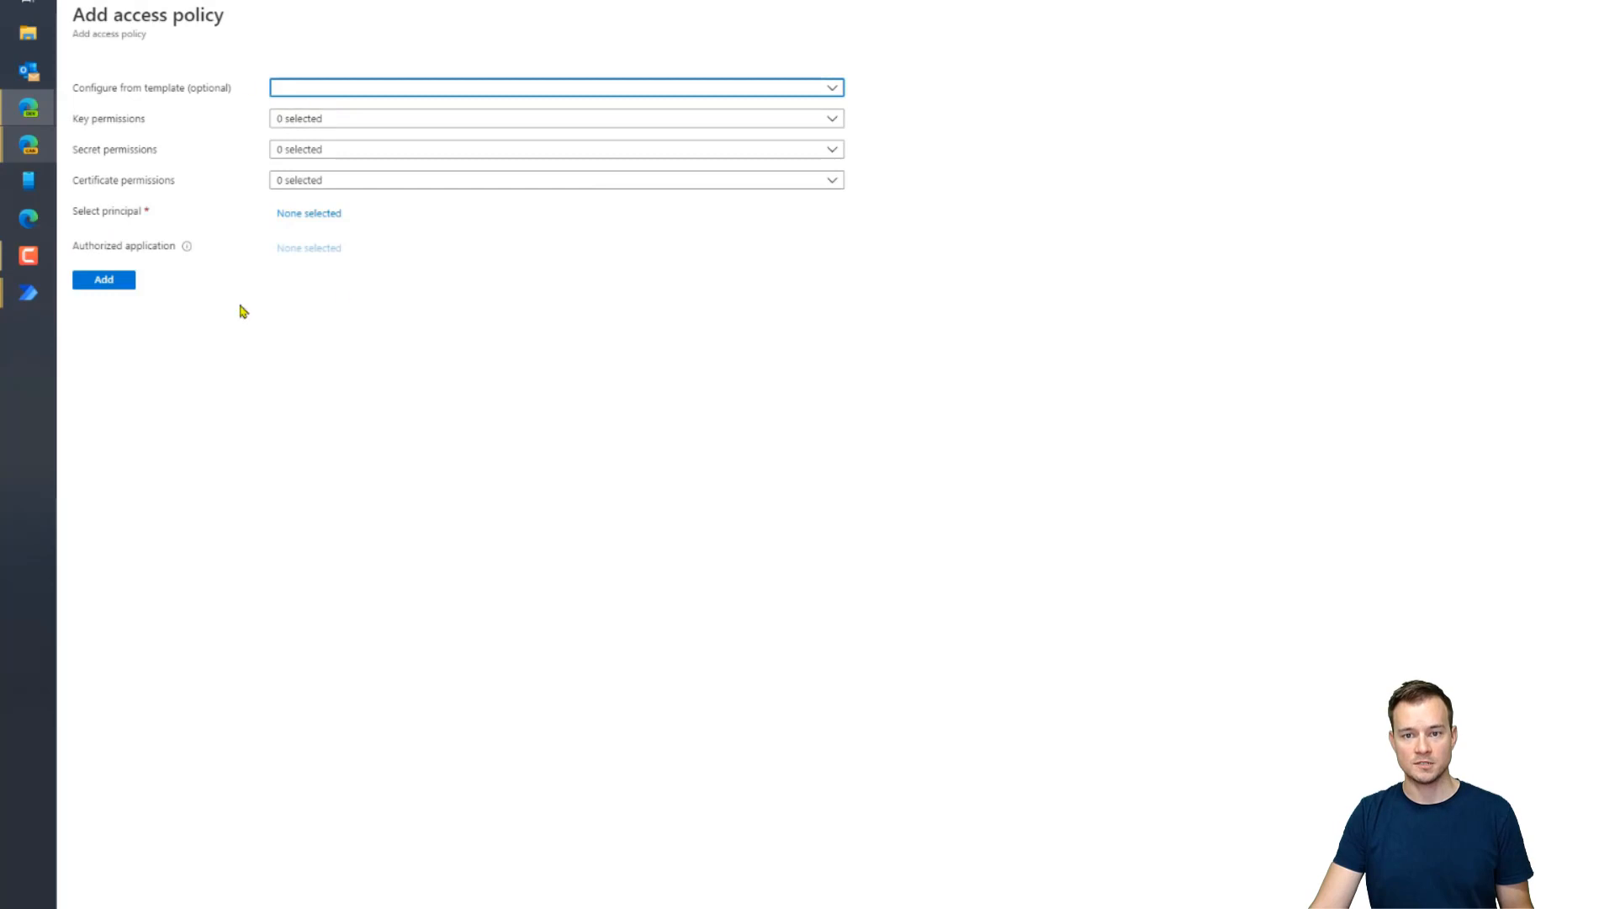
left_click(459, 92)
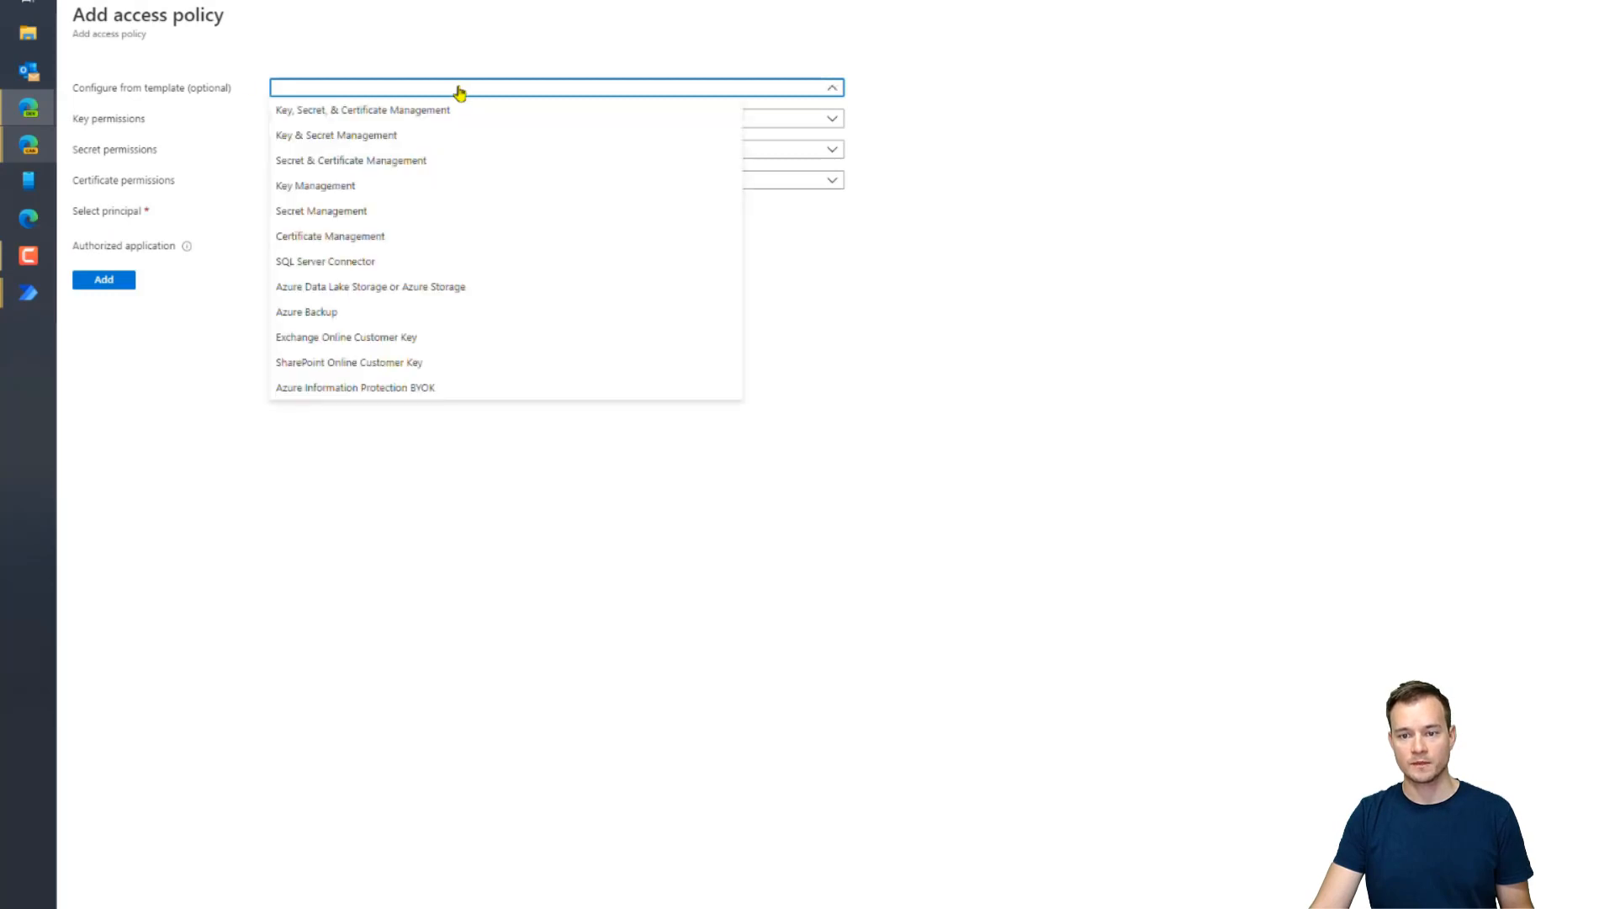
left_click(459, 93)
left_click(301, 221)
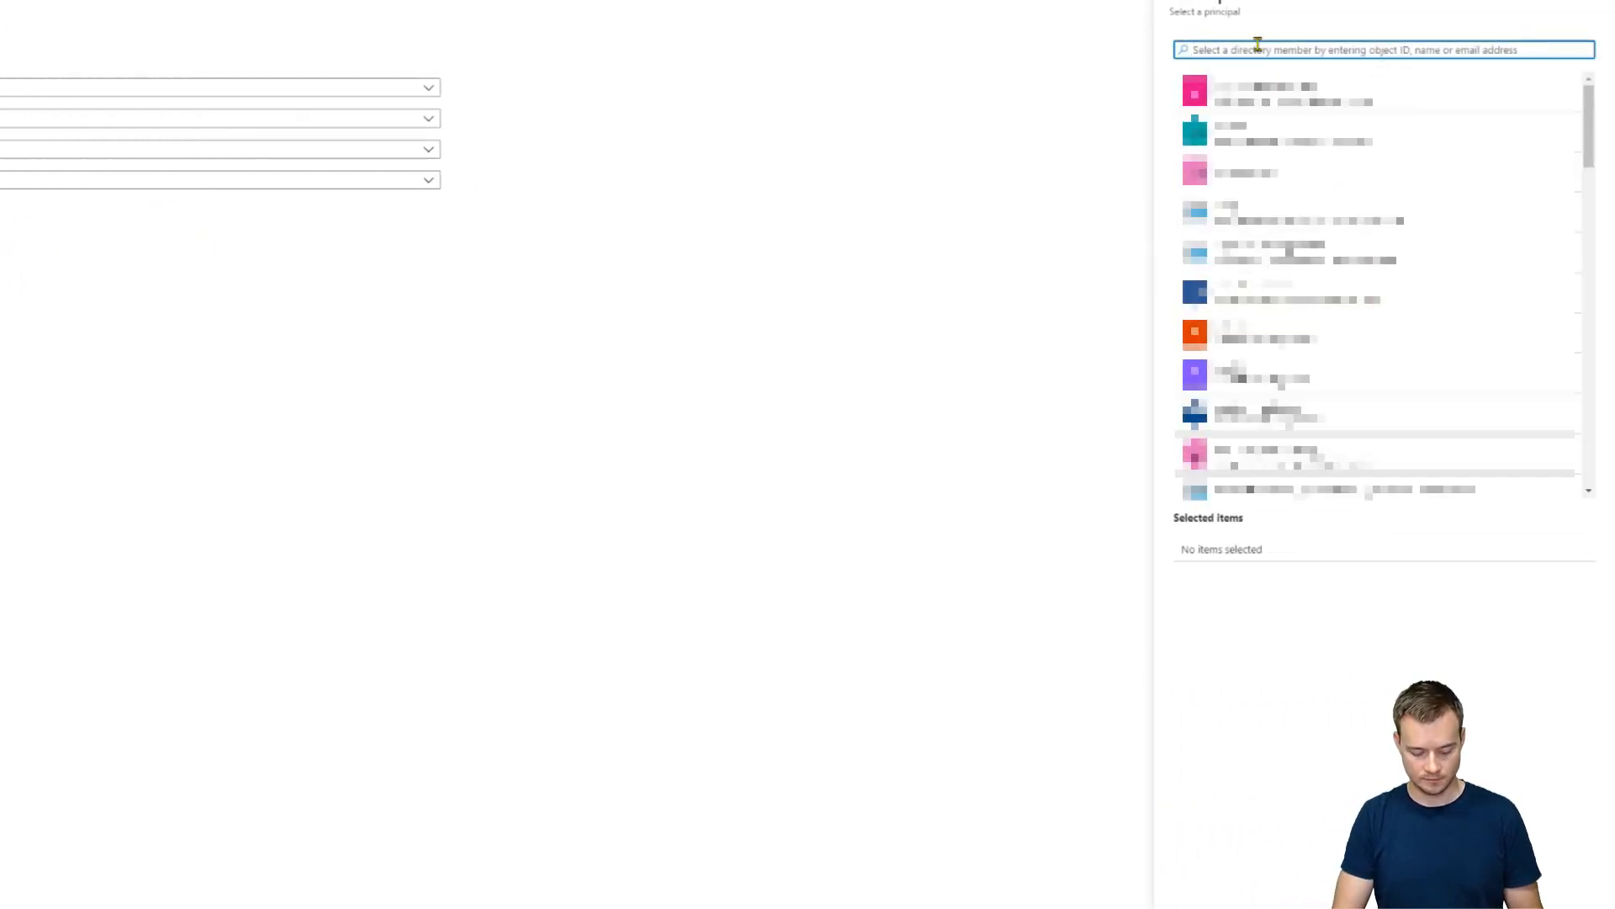
type("admin")
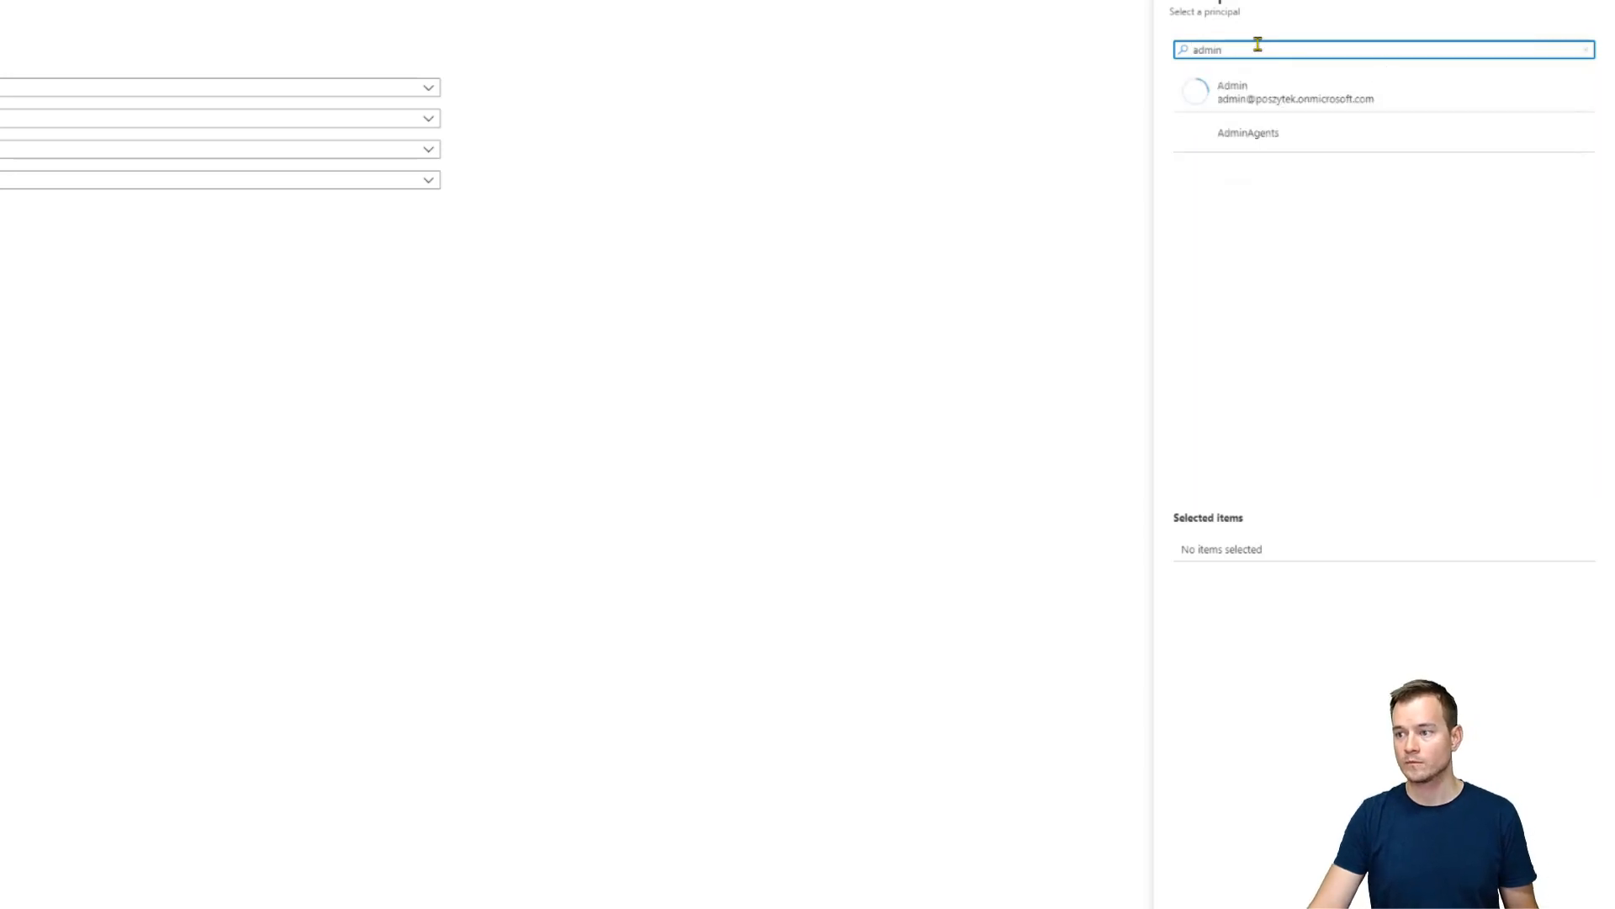
left_click(1282, 85)
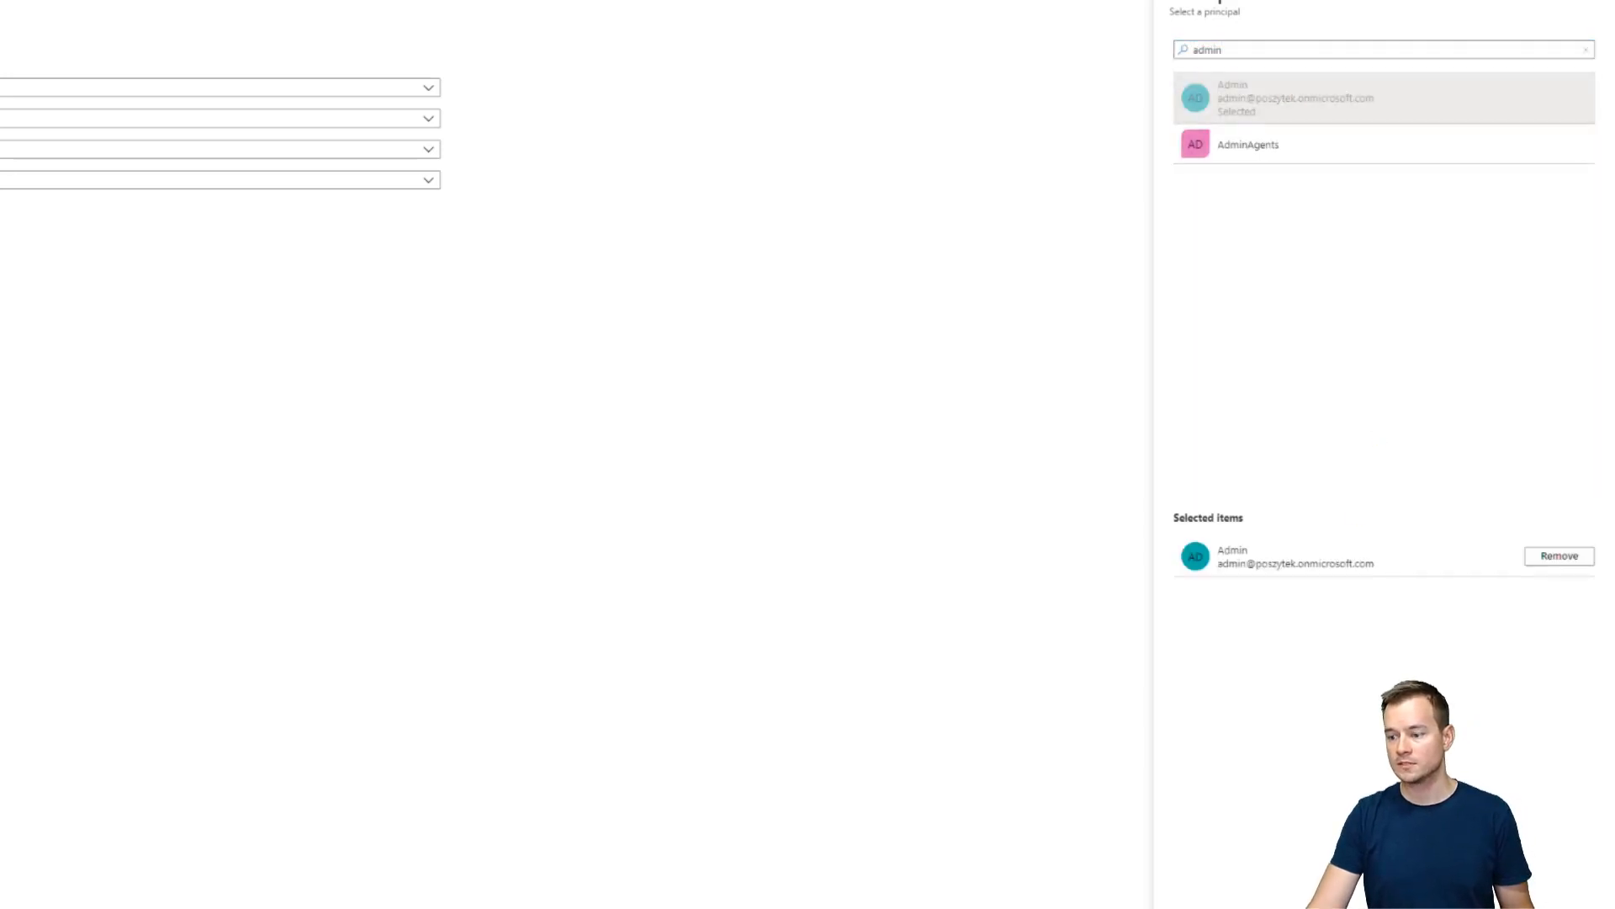
left_click(1203, 906)
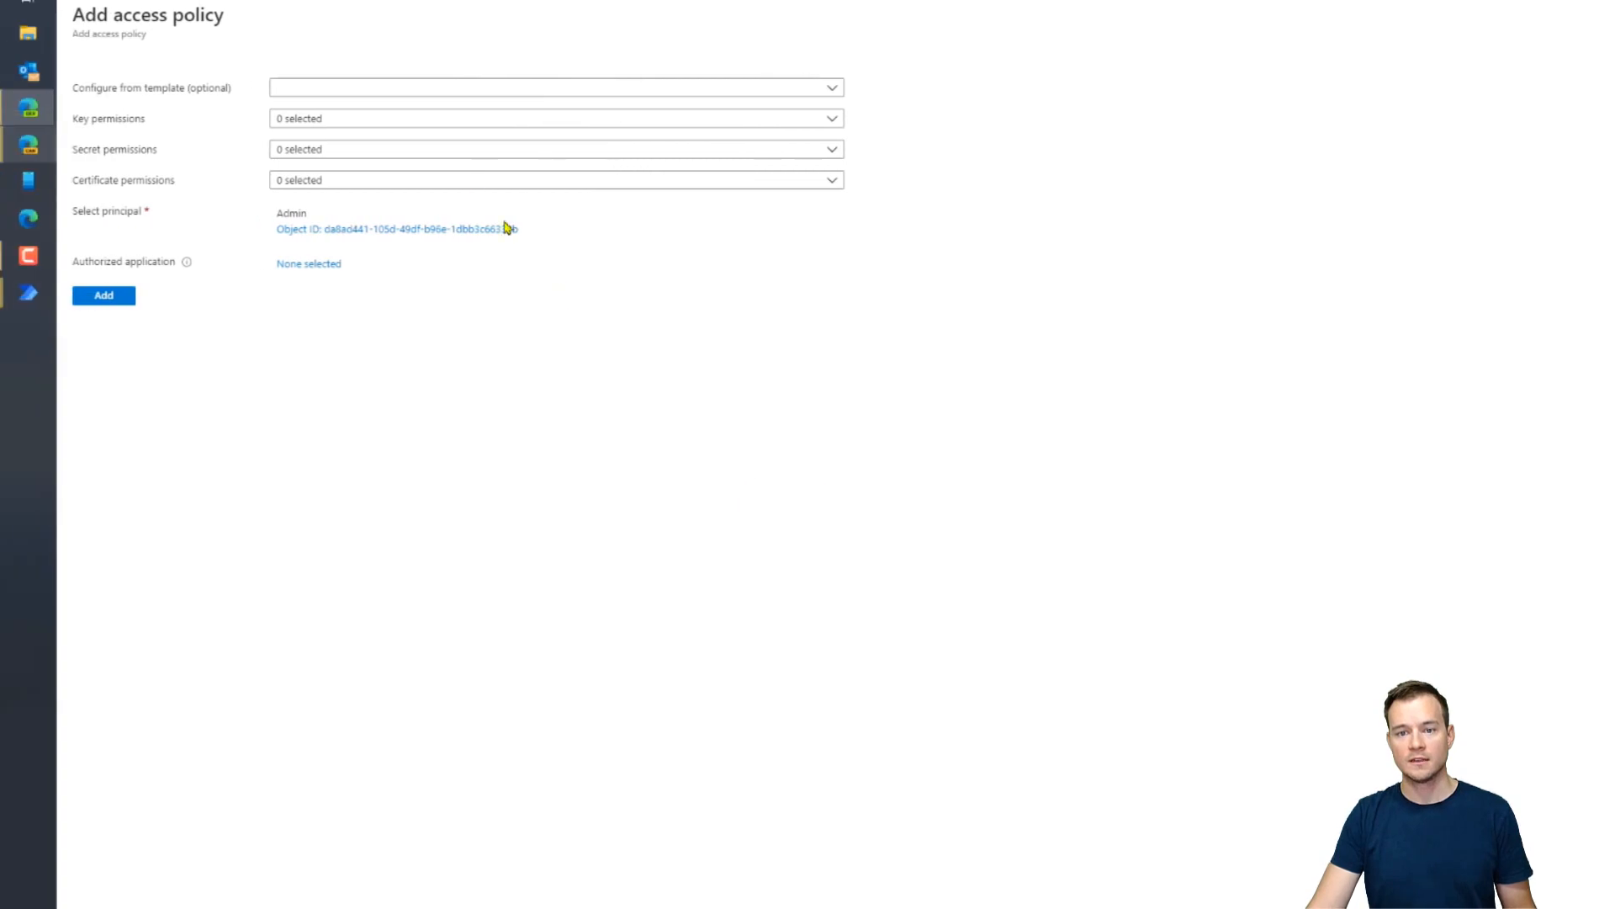
Grant only Get key and Get secret permissions and add the Admin policy
left_click(356, 89)
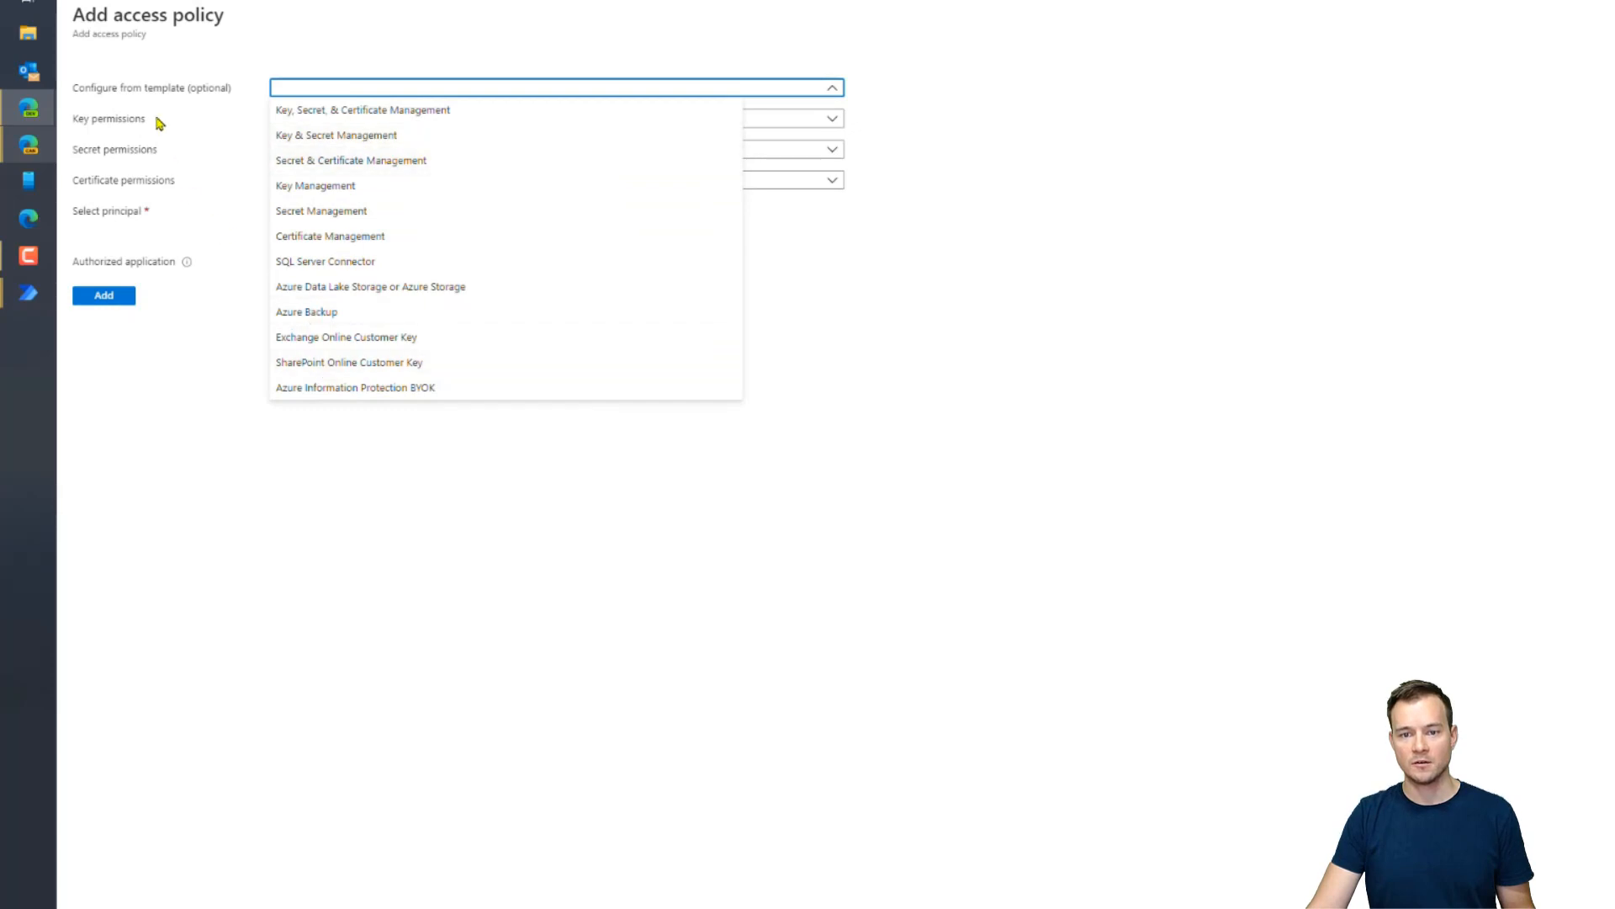
left_click(160, 122)
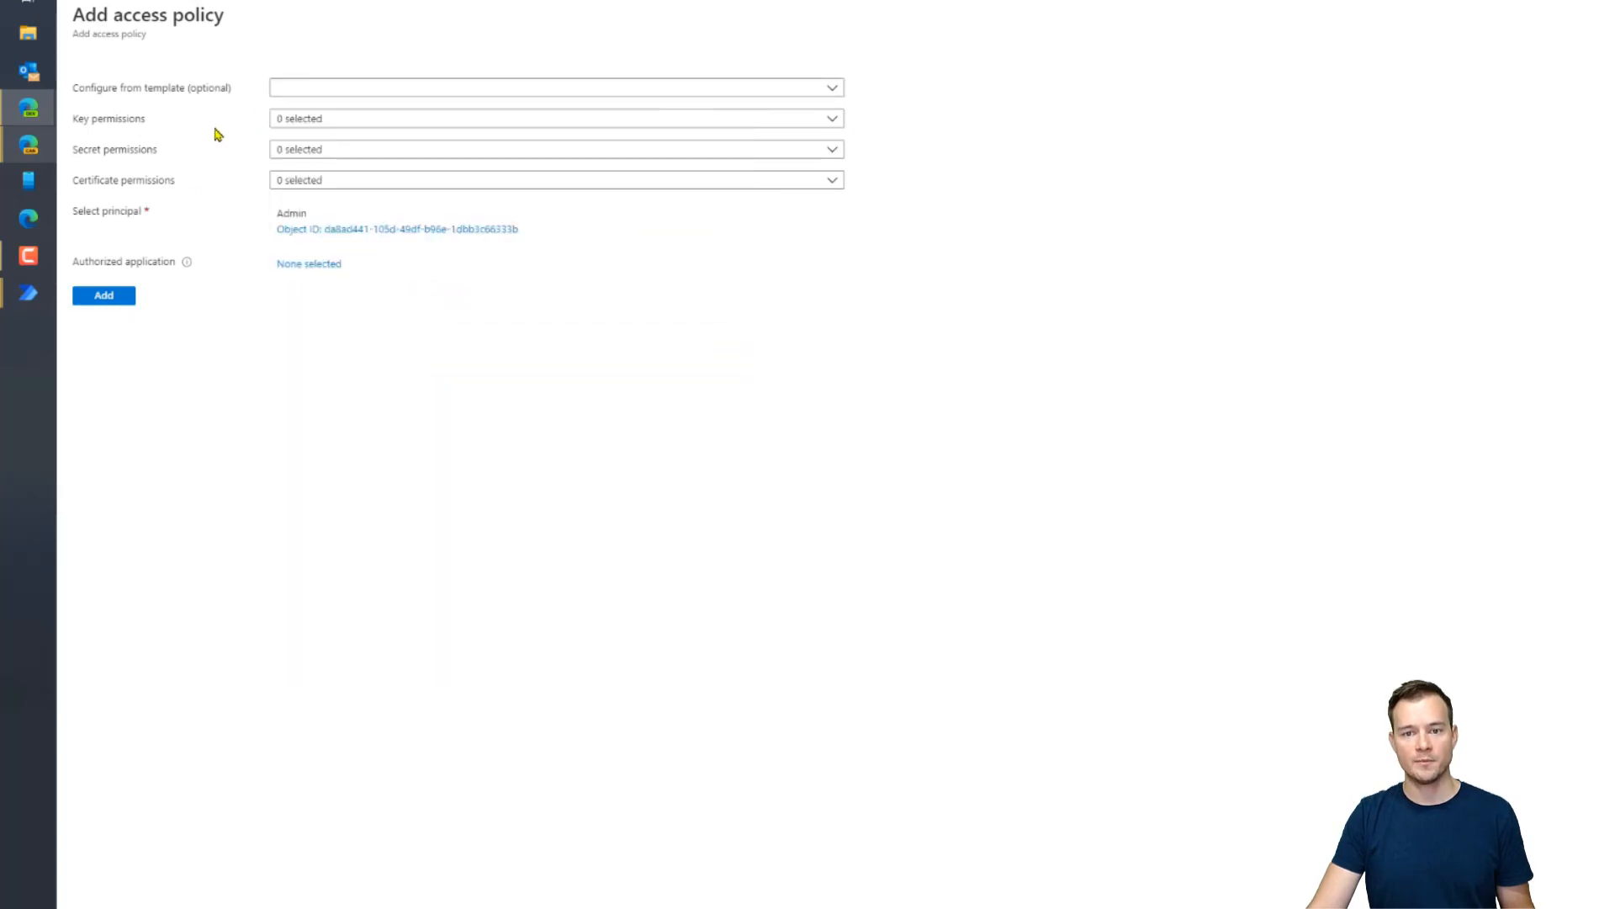
left_click(336, 122)
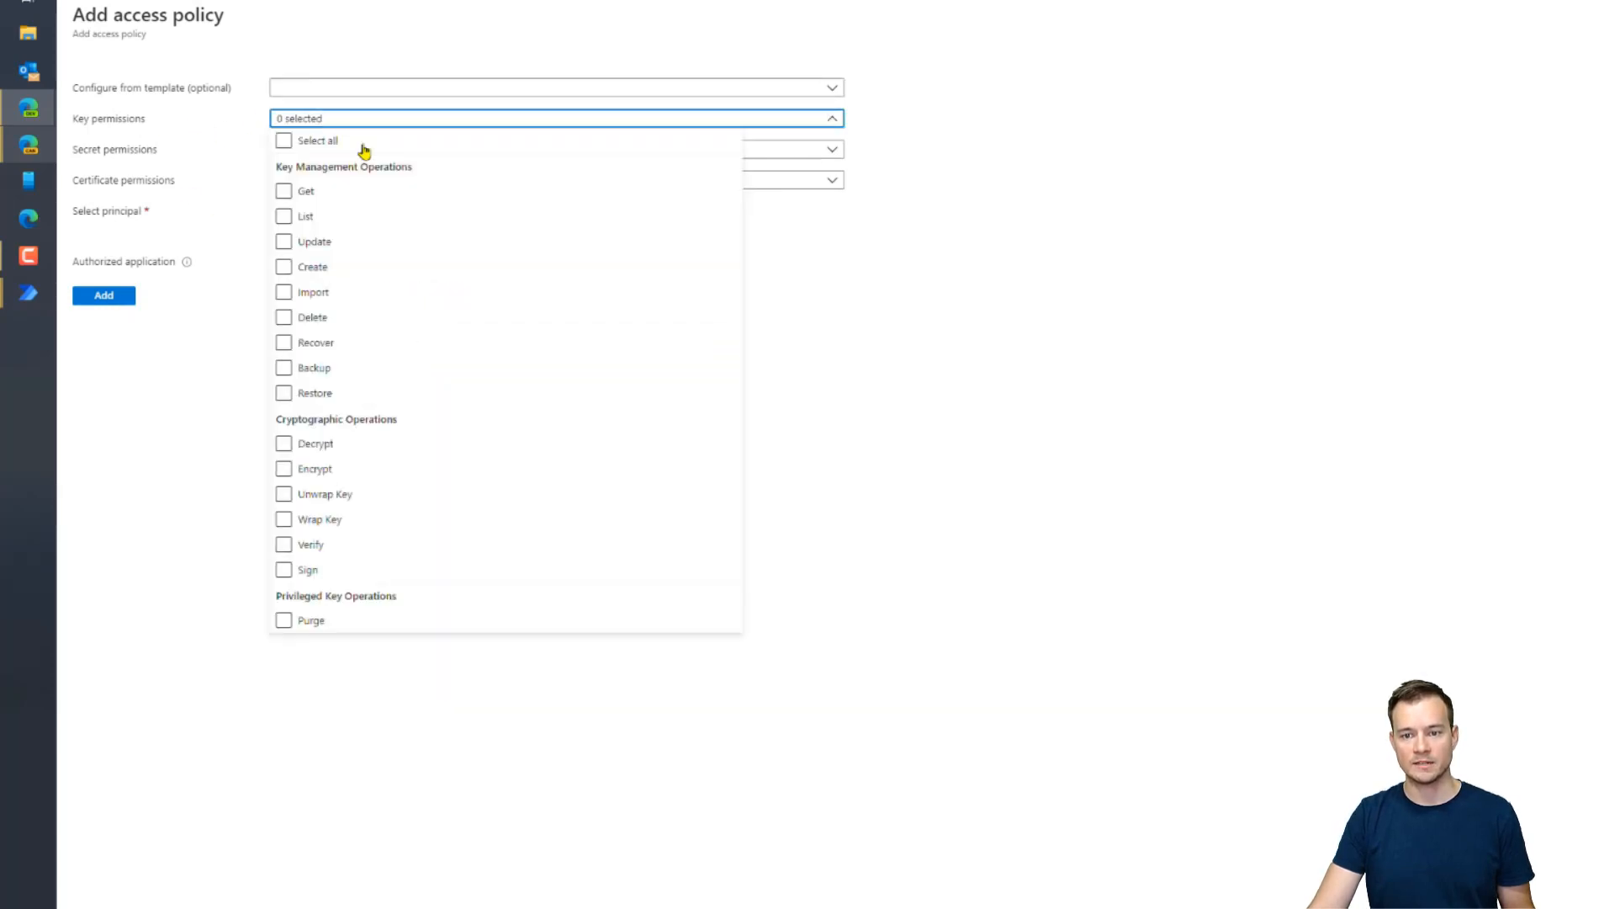
left_click(342, 197)
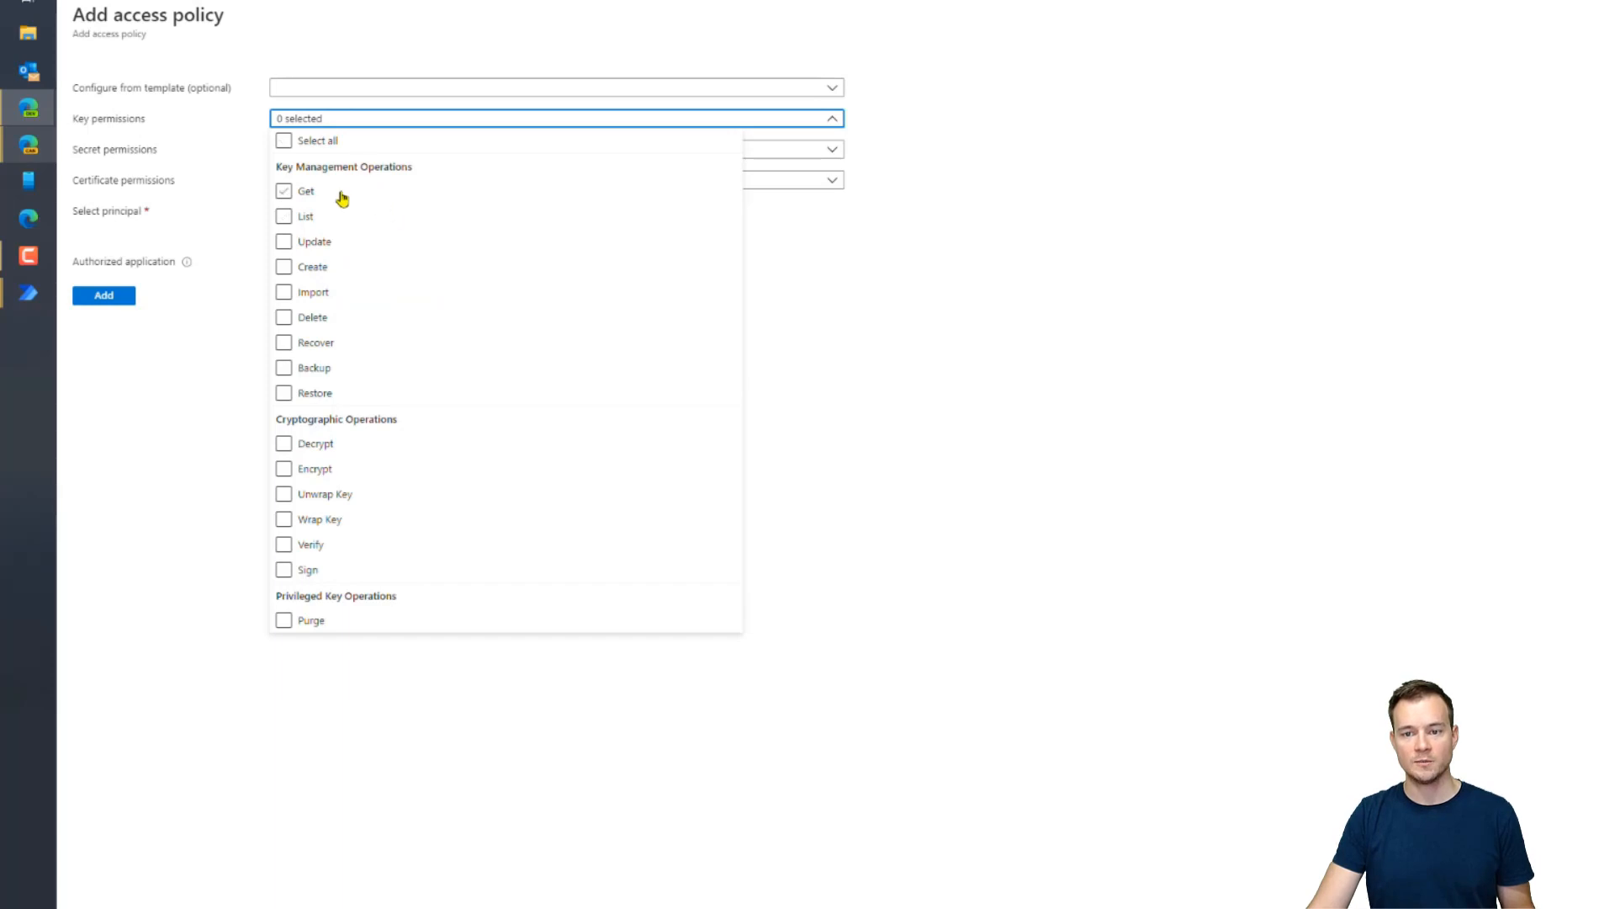
left_click(294, 193)
left_click(1030, 449)
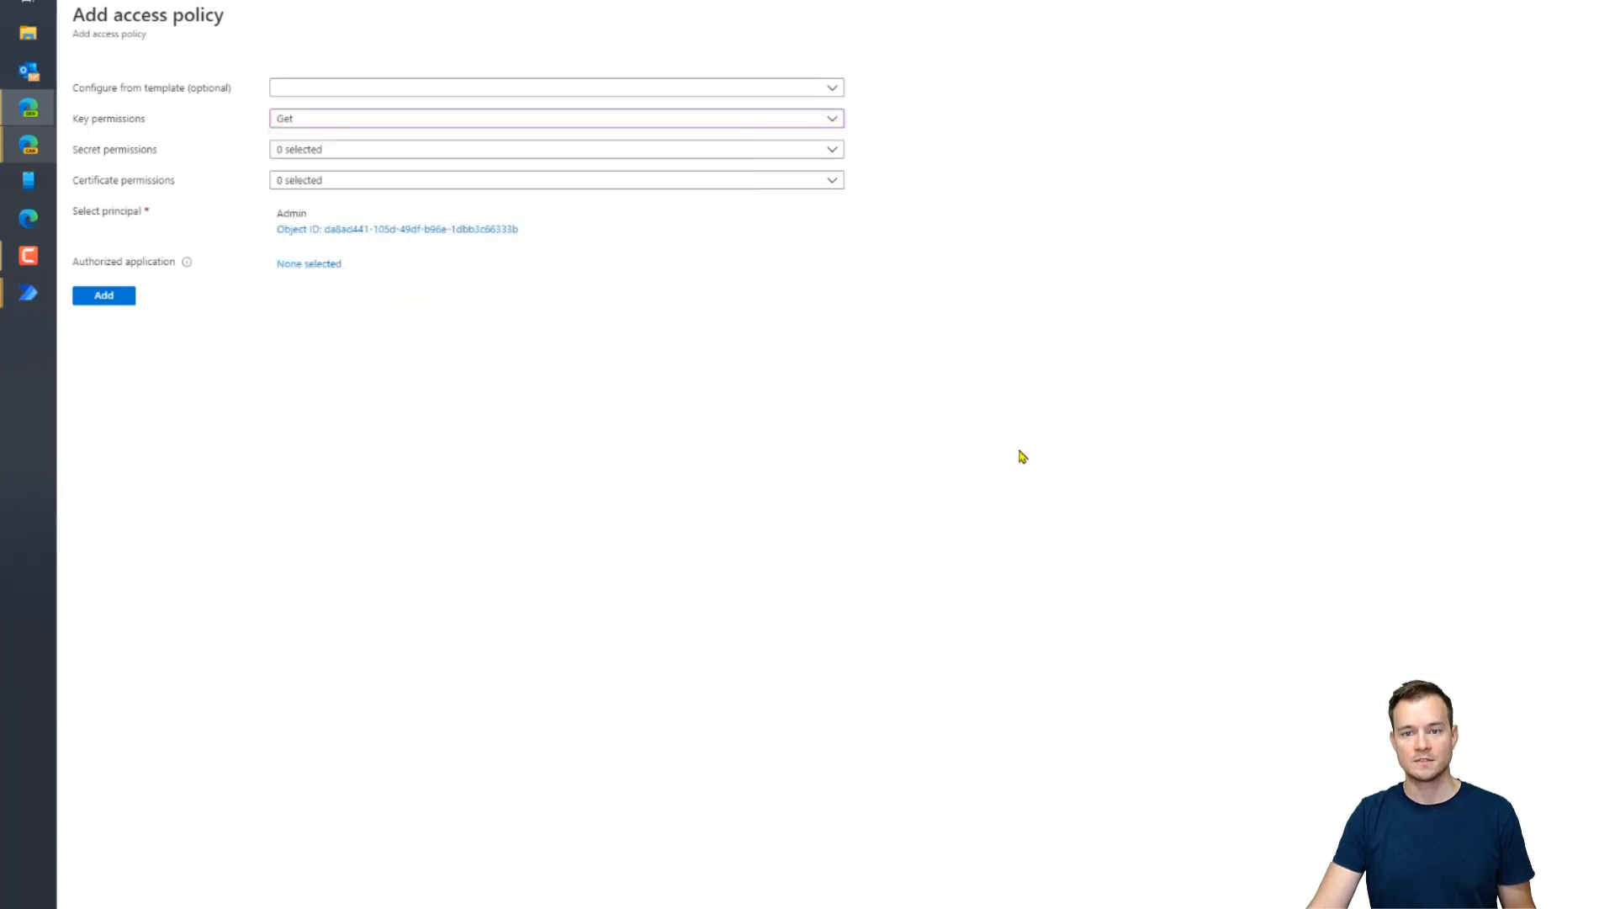
left_click(395, 151)
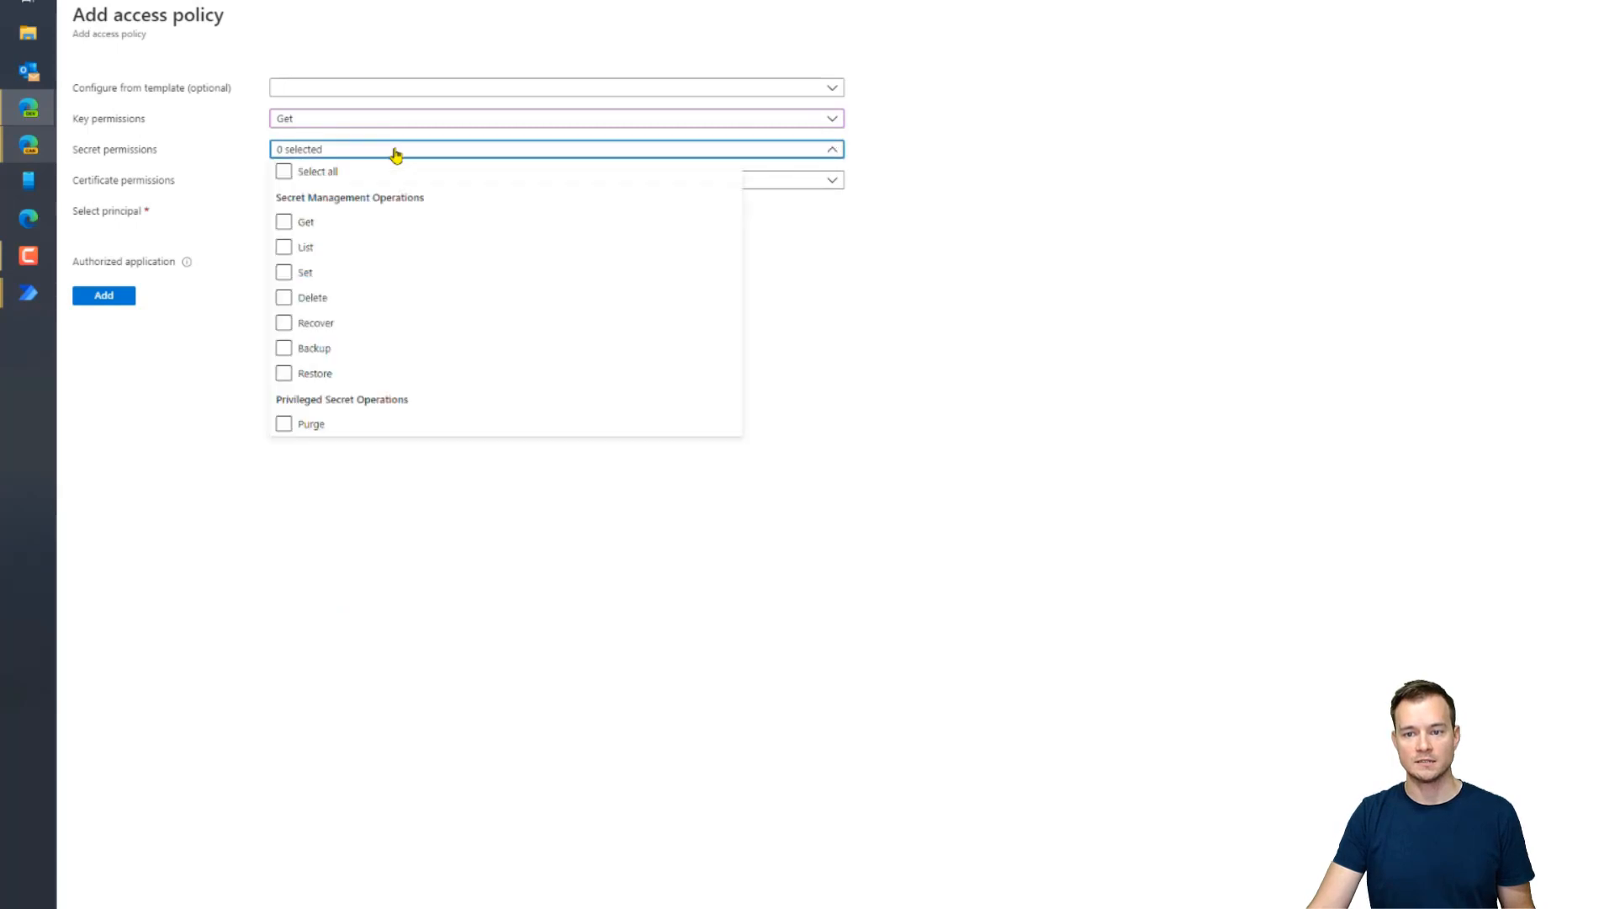
left_click(306, 224)
left_click(1042, 427)
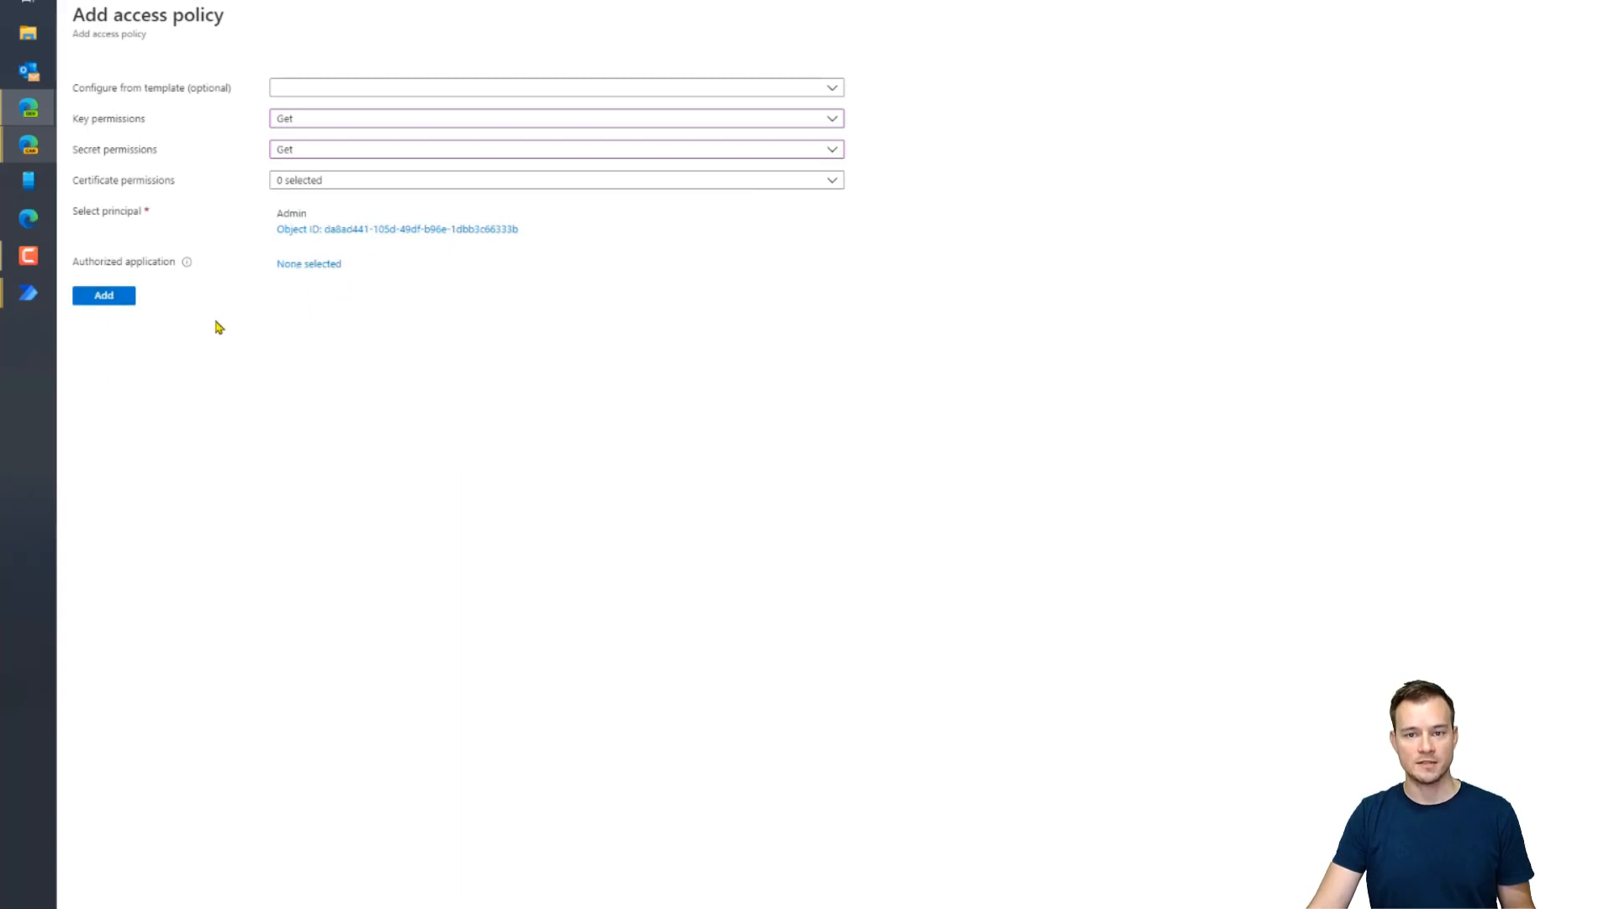
left_click(117, 300)
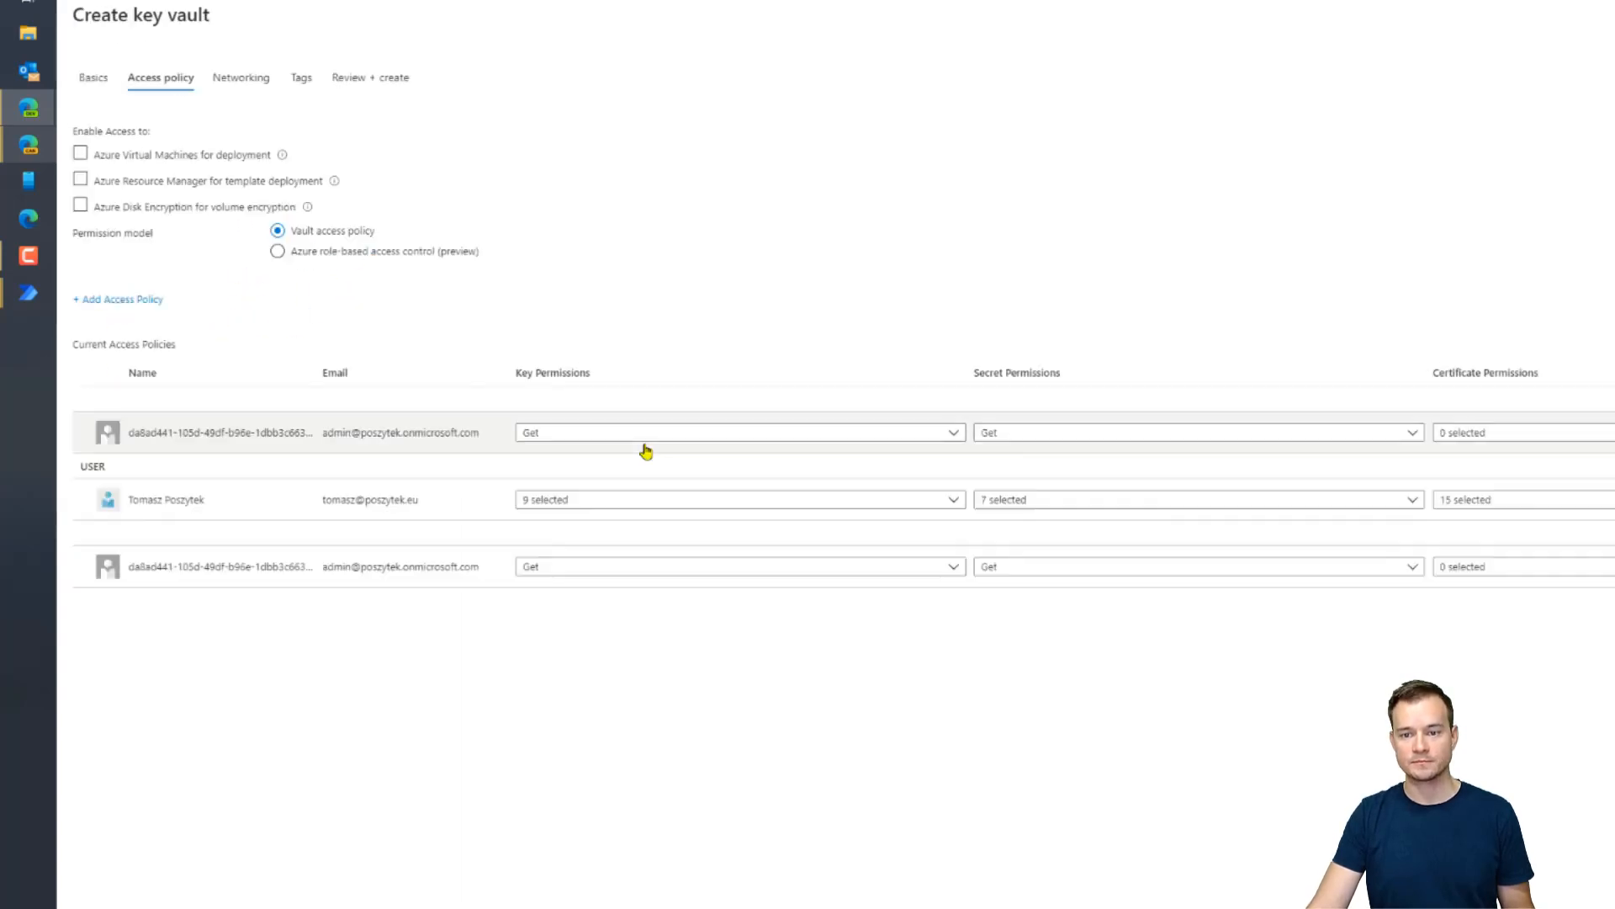
Look through the access policy templates, then move the key vault wizard on to Networking with public endpoint (all networks)
left_click(146, 303)
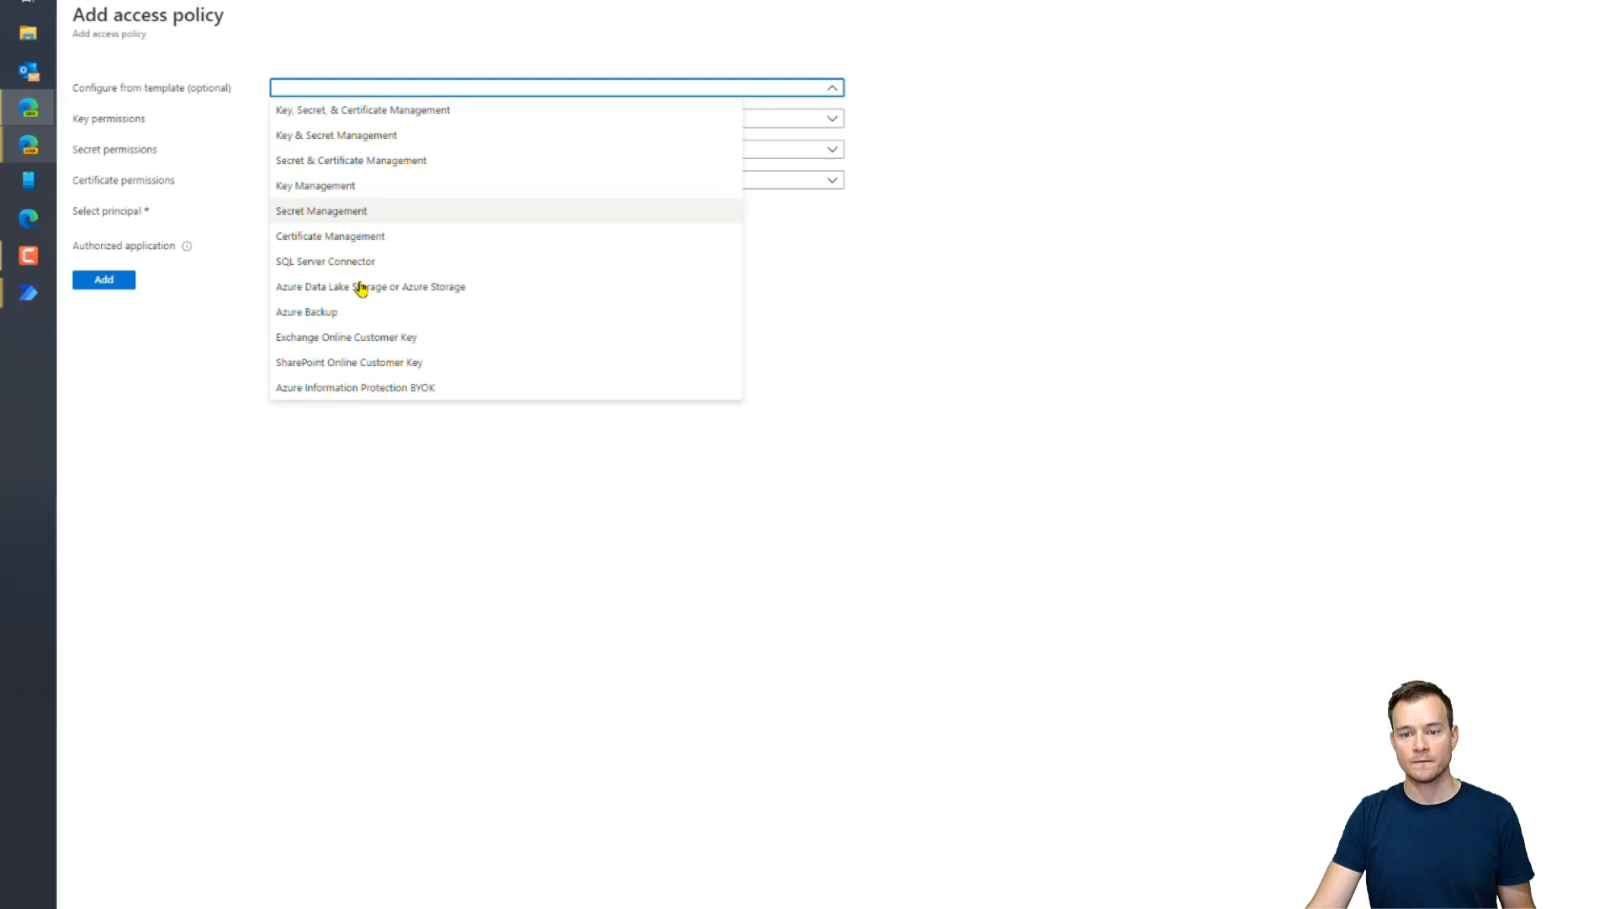
left_click(359, 363)
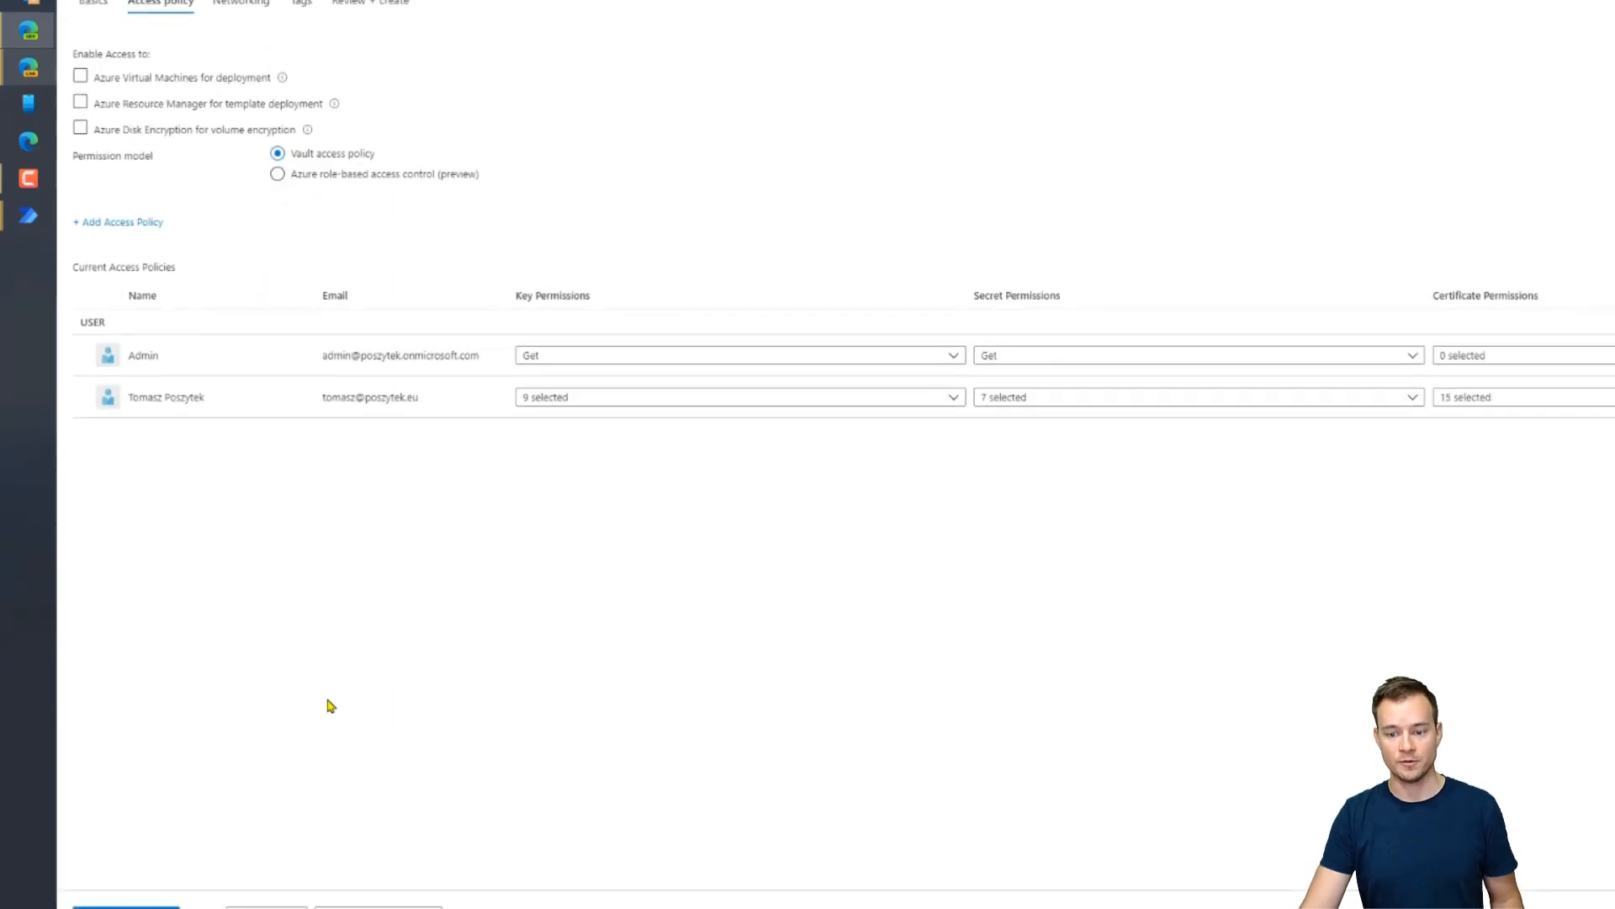
left_click(425, 879)
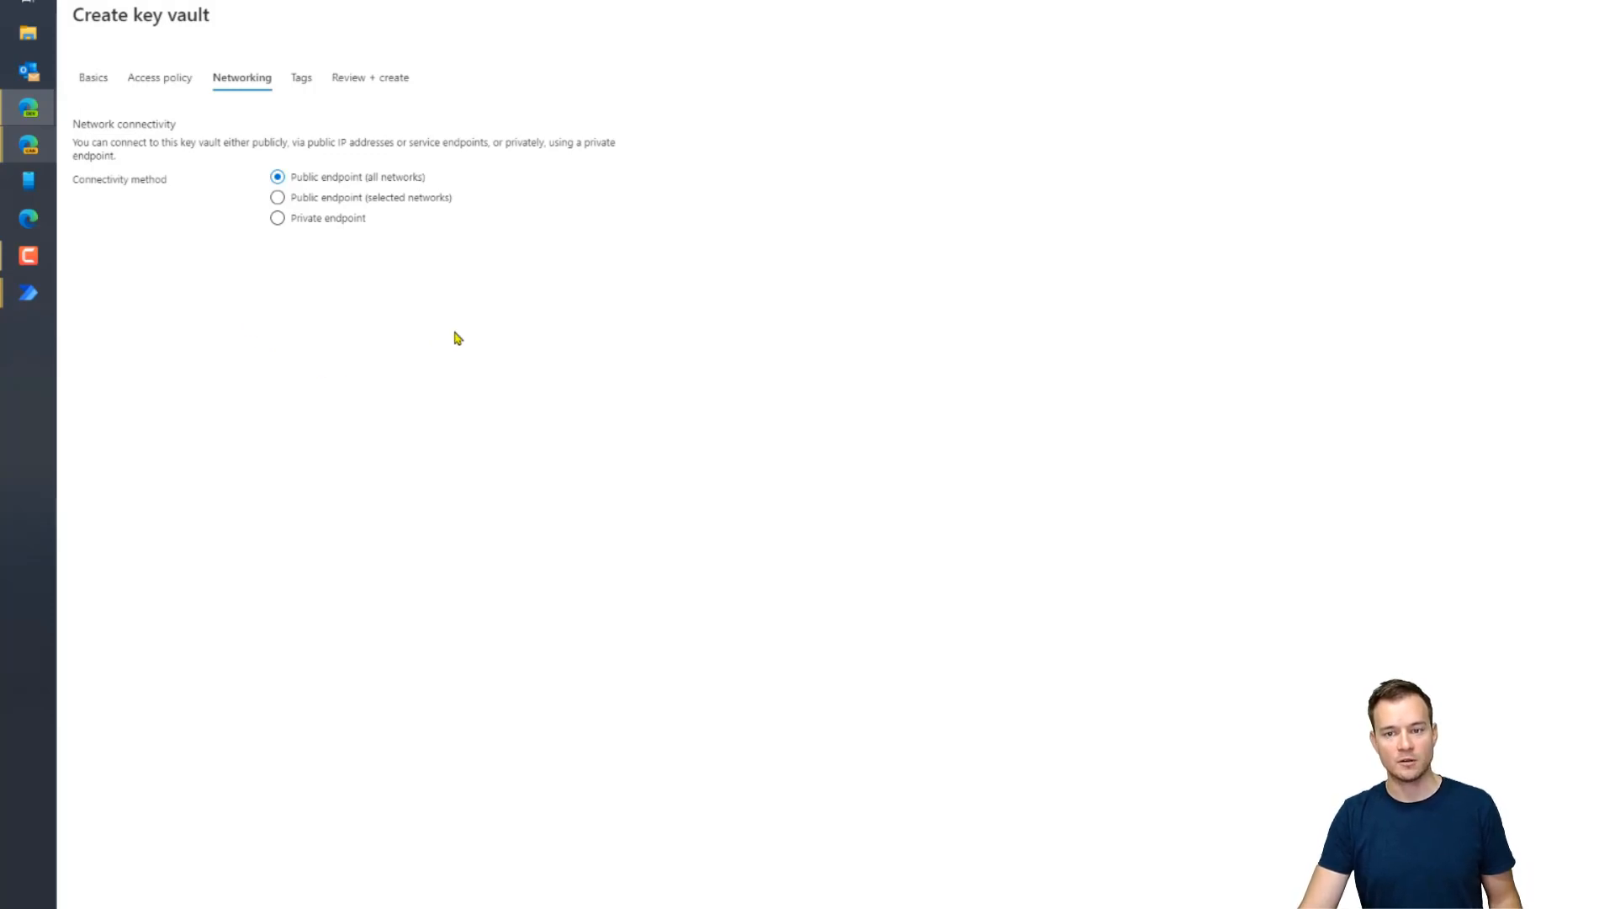
Pass Tags and the review validation, and create the BankAccountData key vault in West Europe
left_click(365, 881)
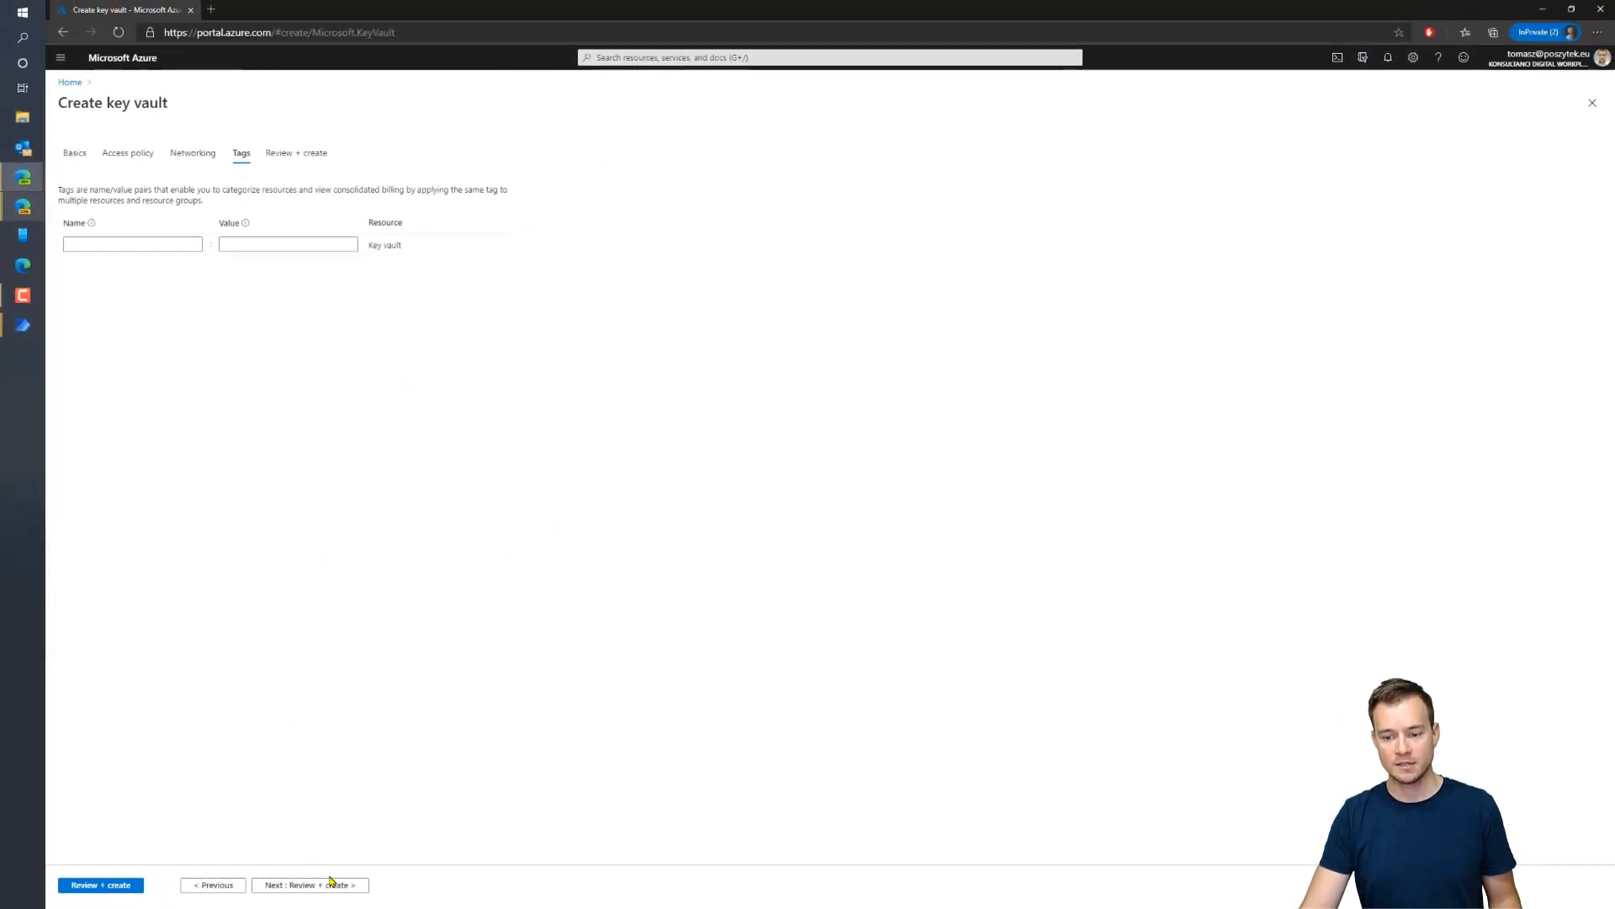
left_click(331, 884)
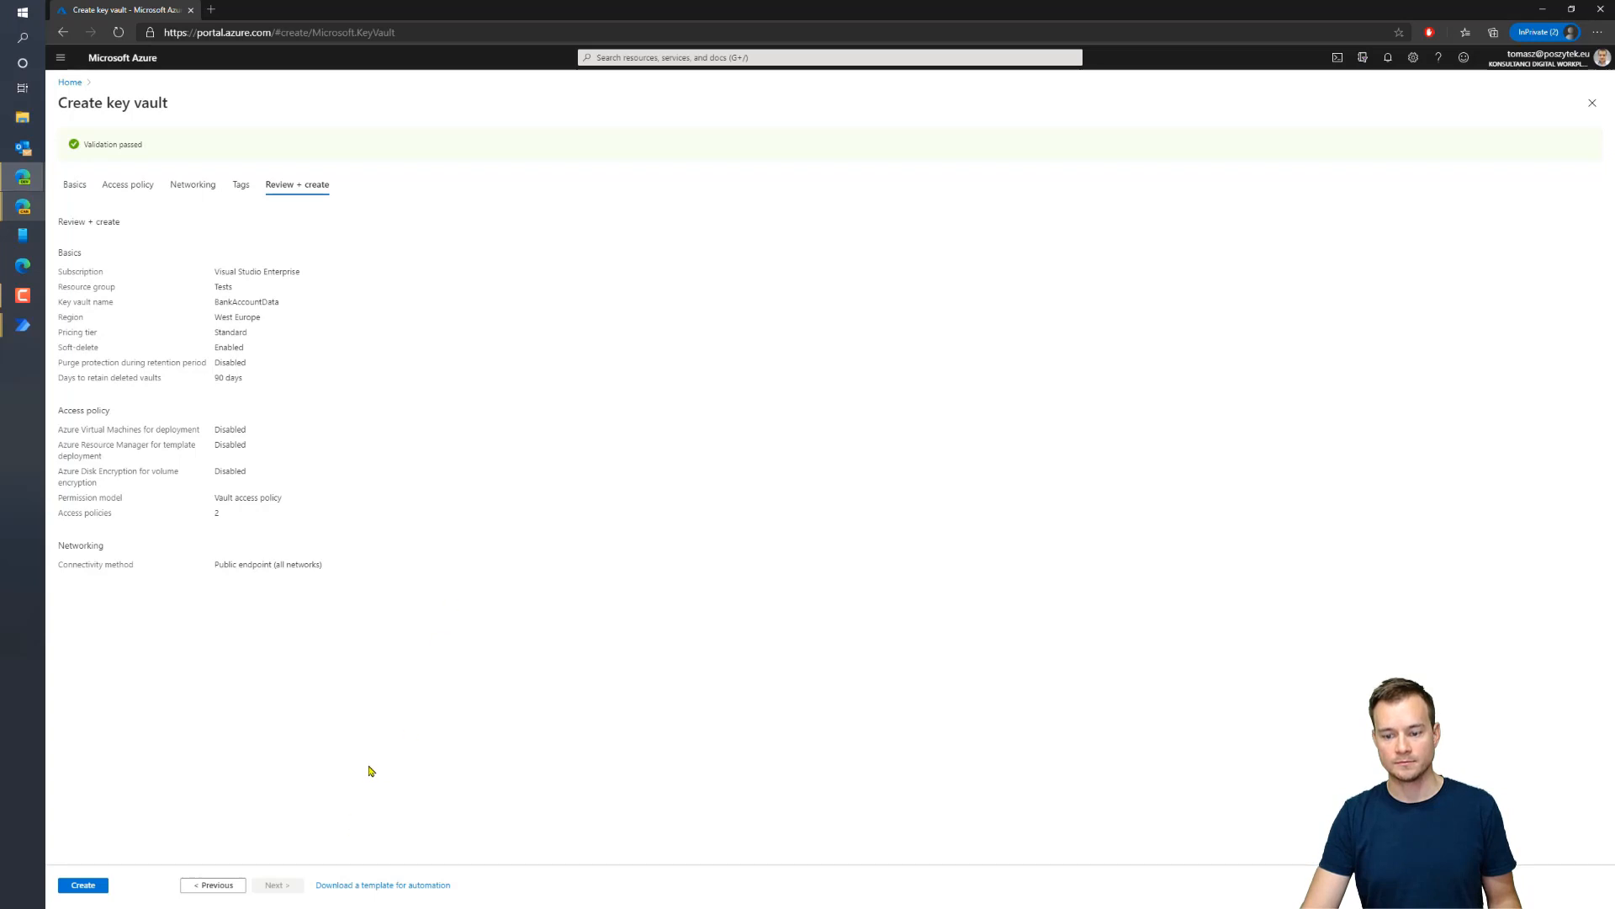
left_click(84, 884)
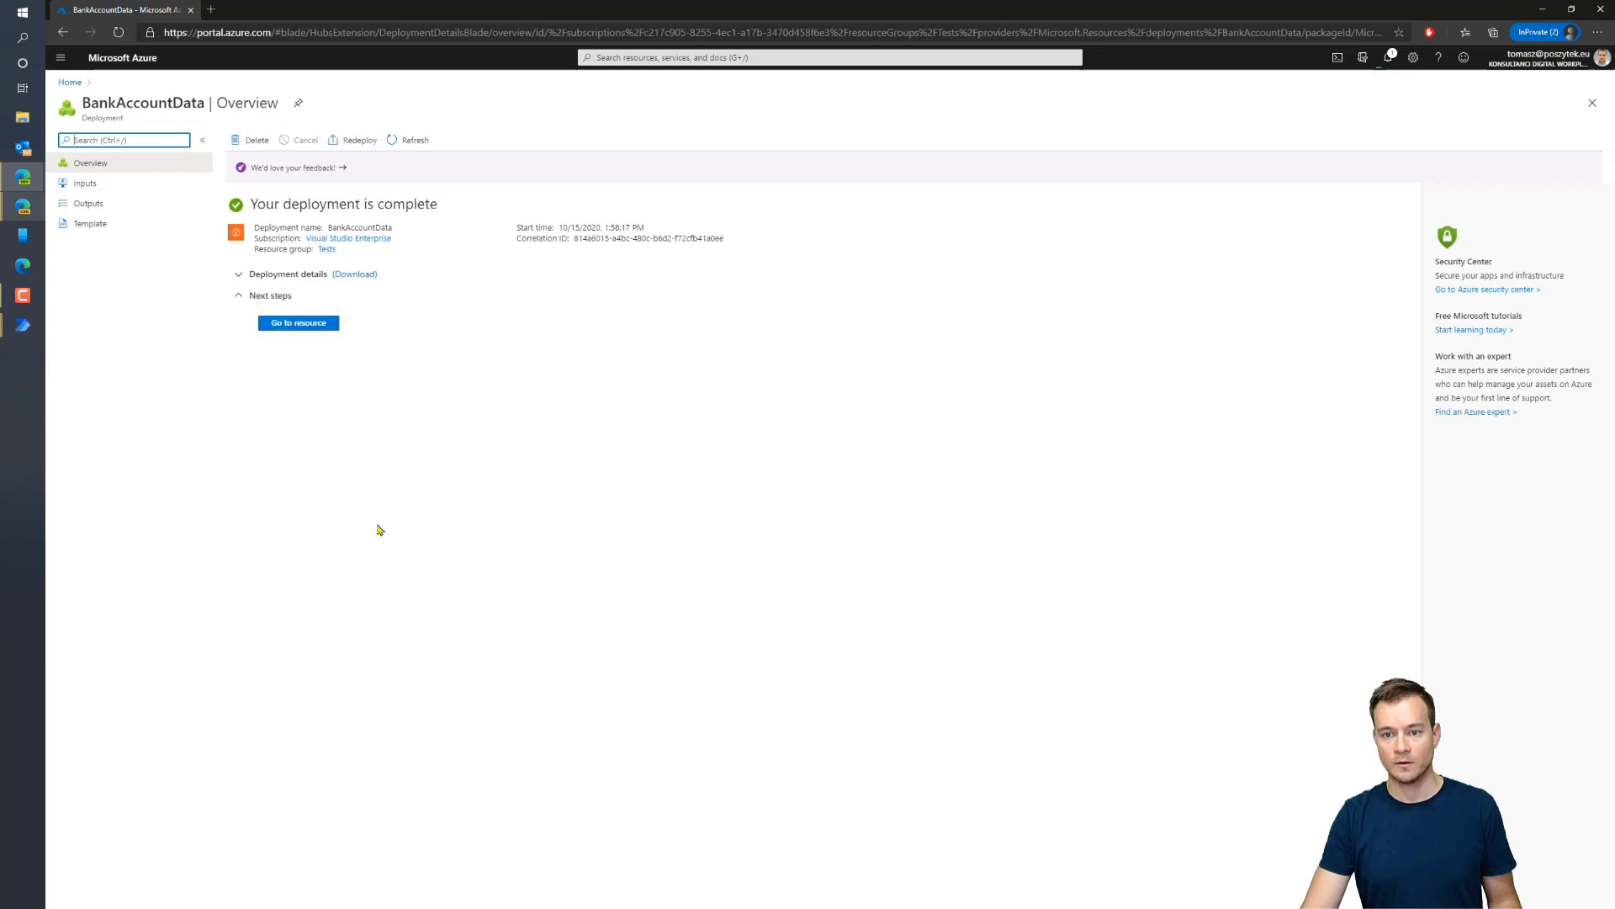
Open the BankAccountData vault's Secrets and create a secret named BankLogin
left_click(296, 325)
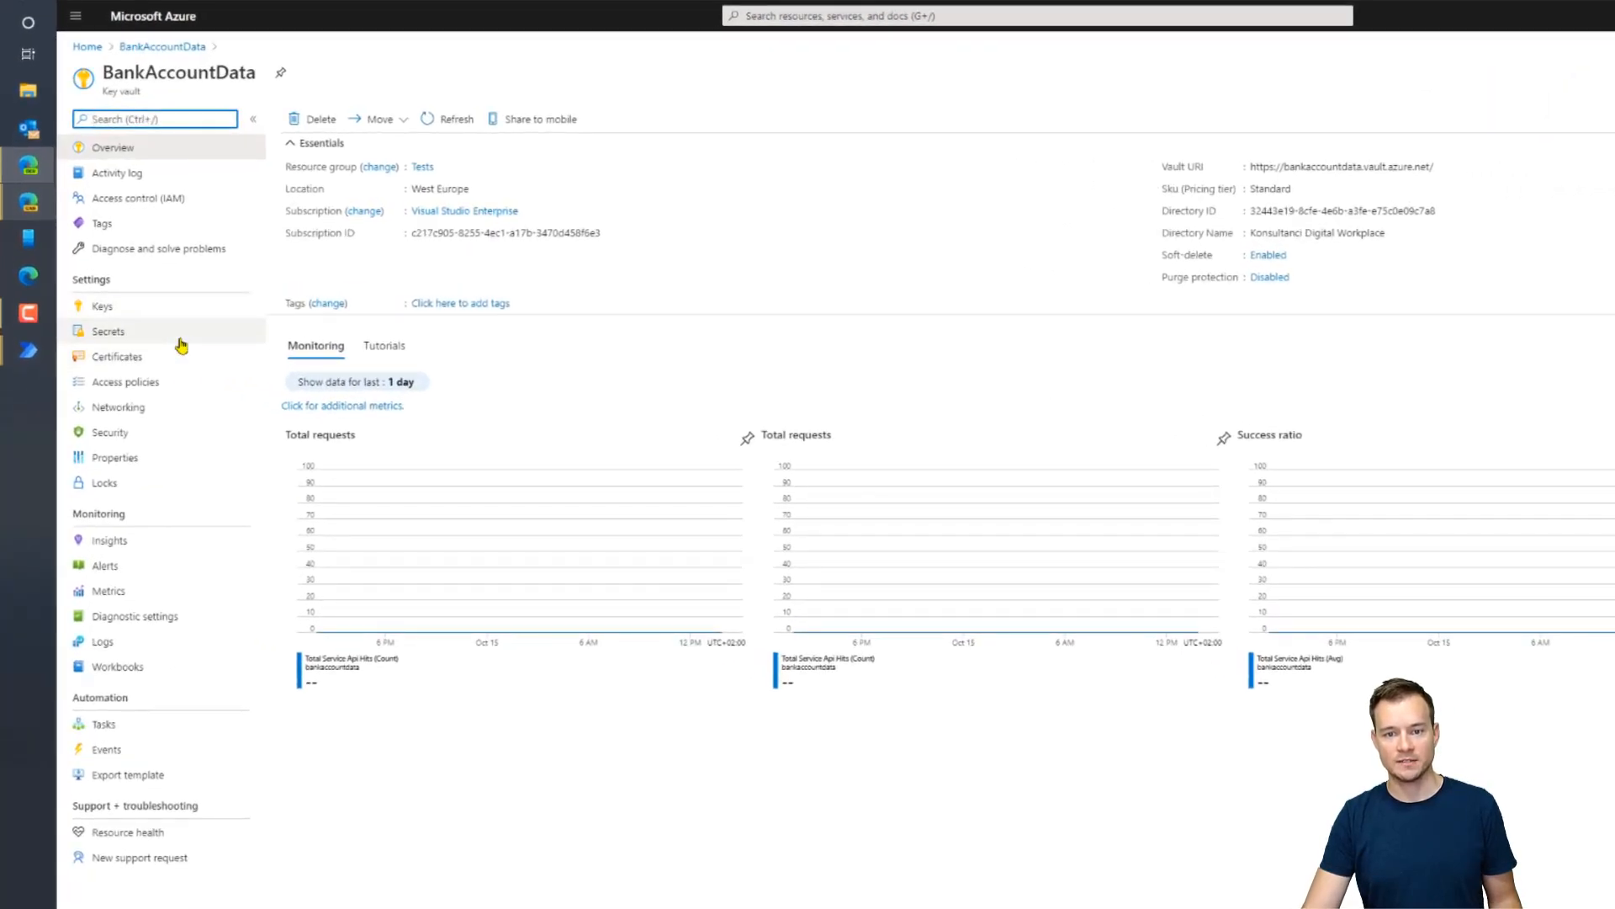
left_click(179, 339)
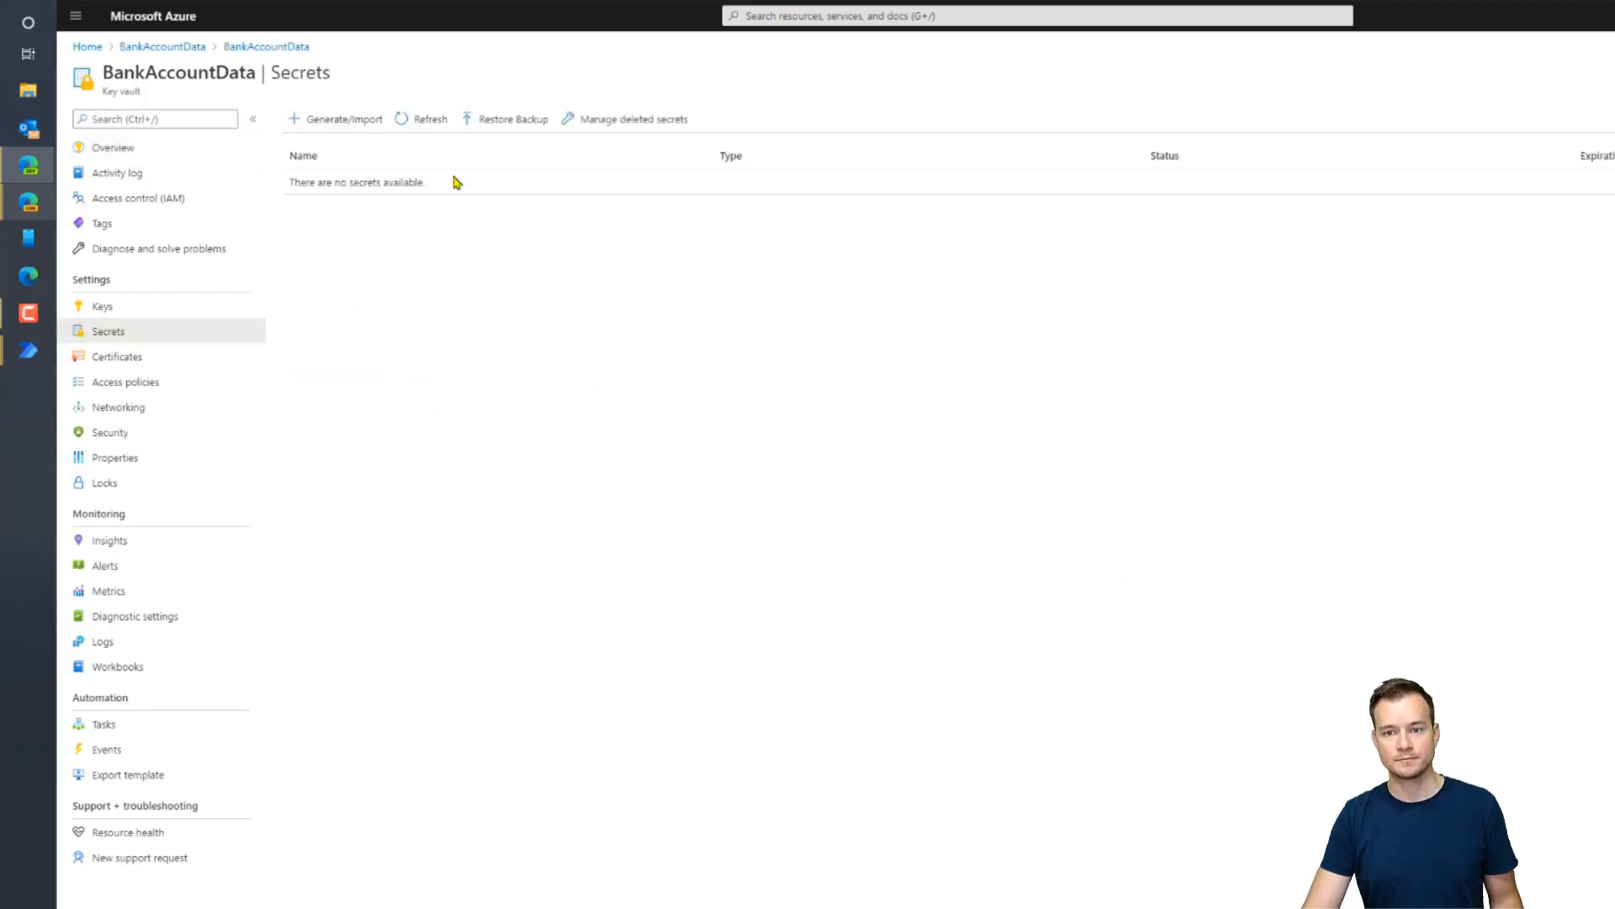
left_click(328, 119)
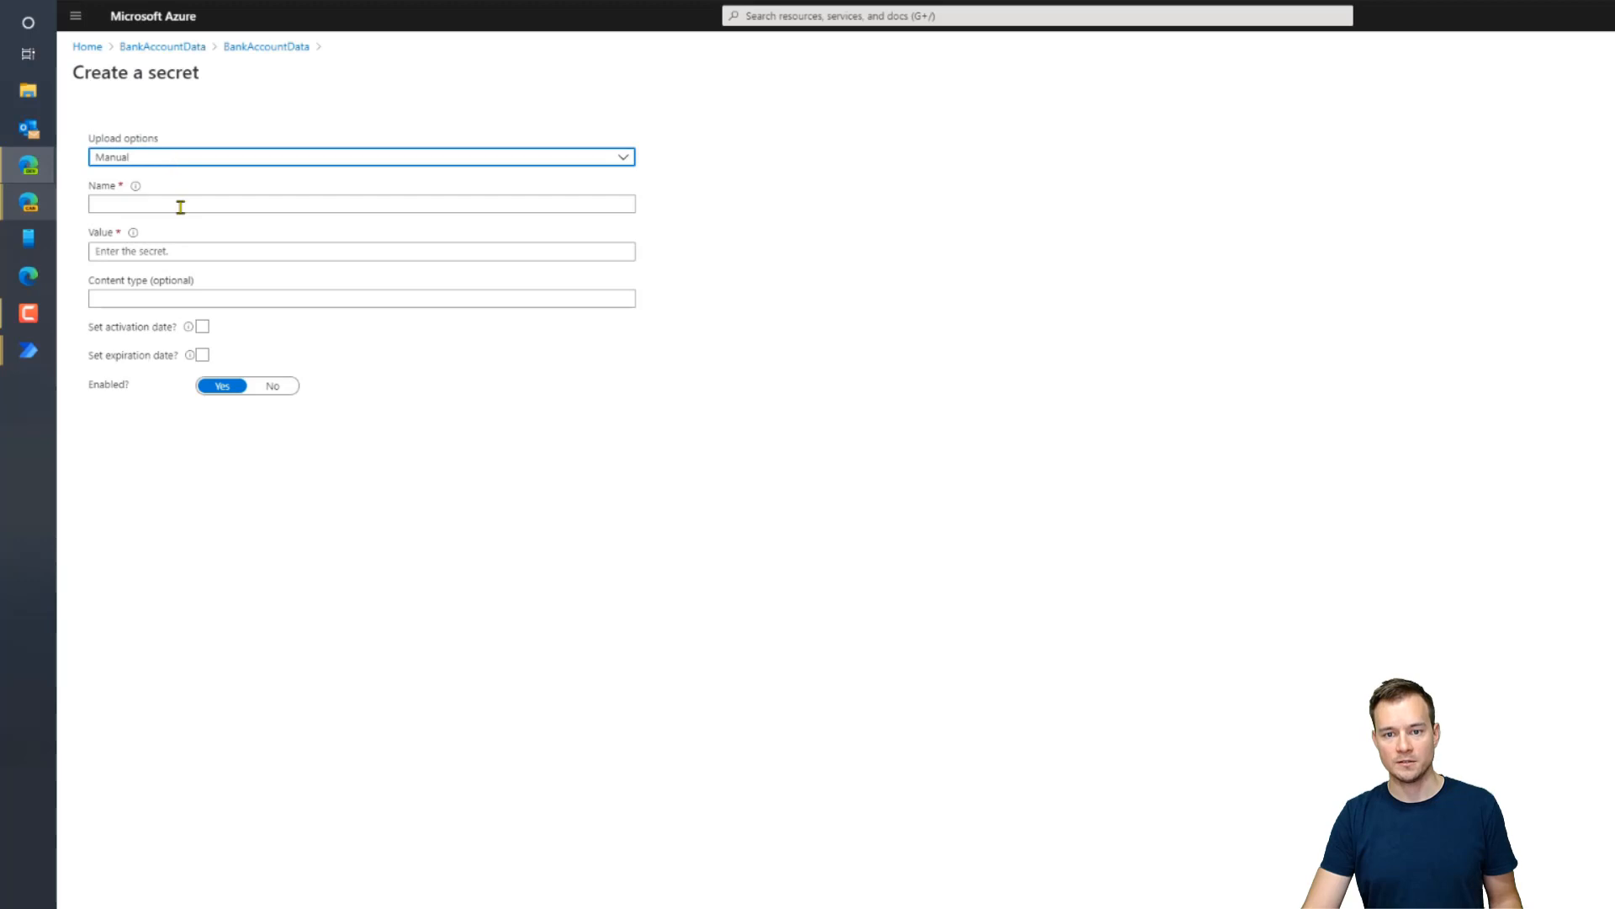
left_click(180, 206)
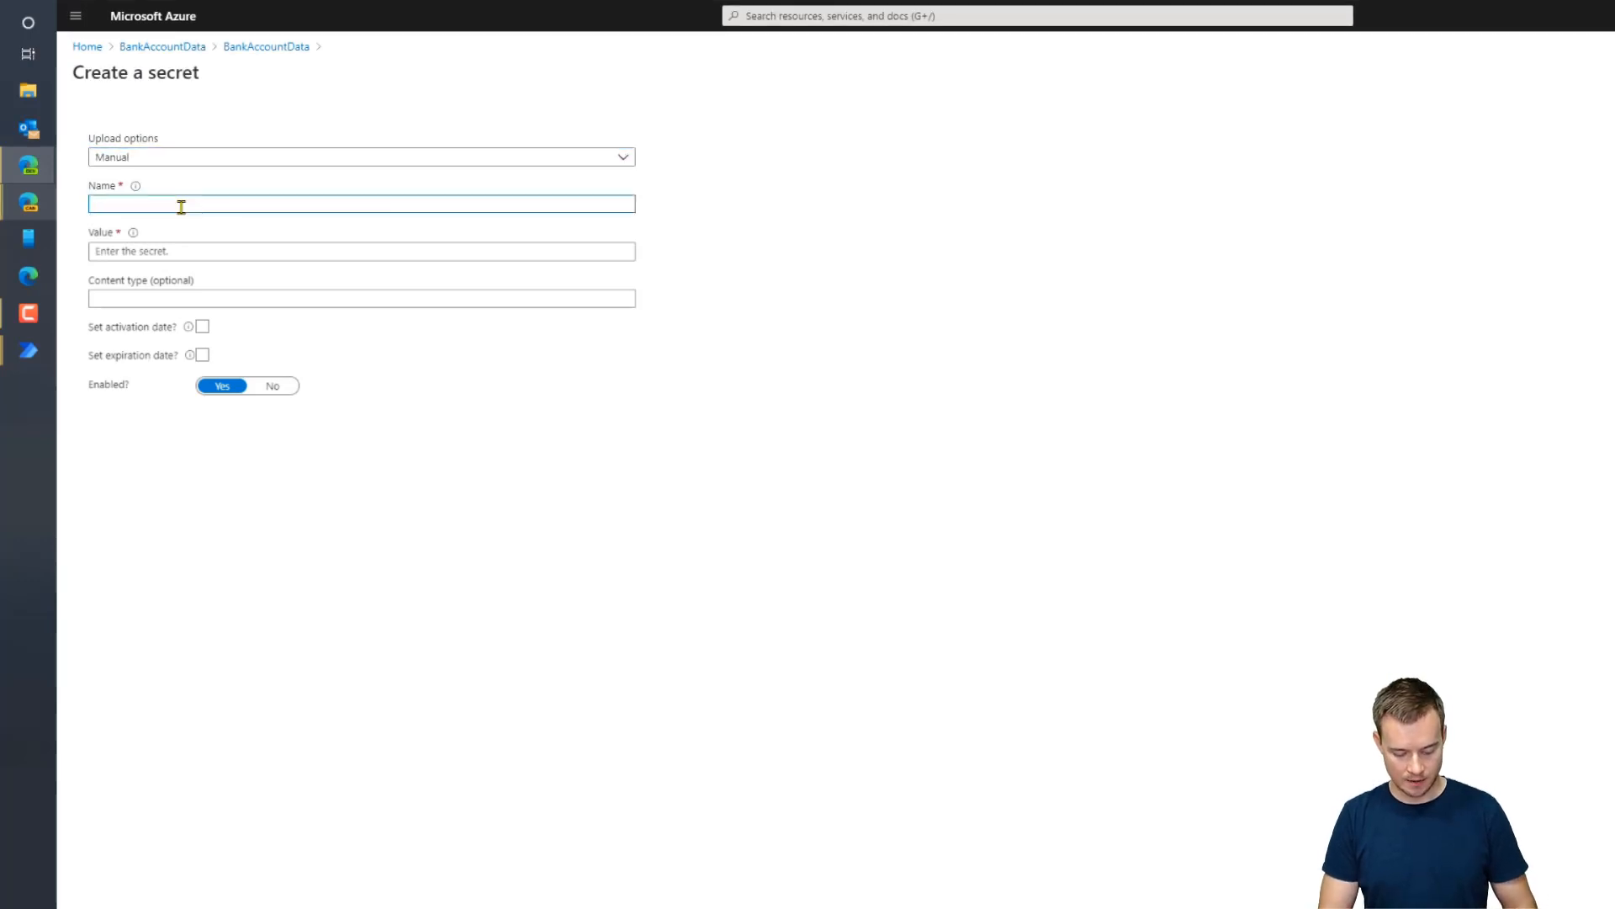
type("BankLogi")
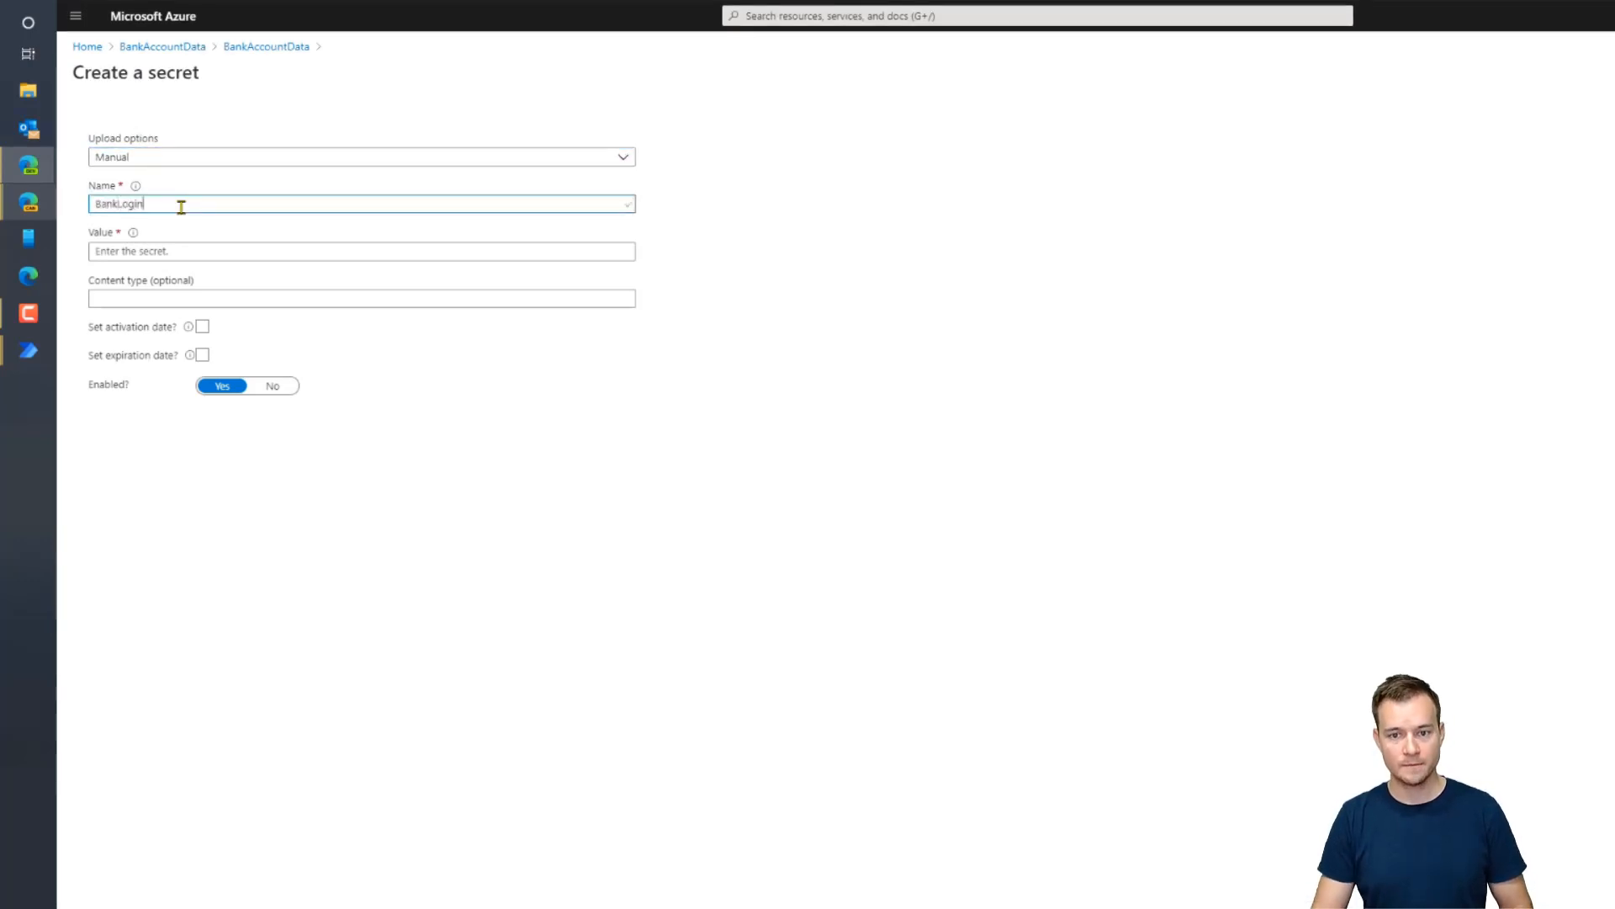
type("n")
left_click(202, 252)
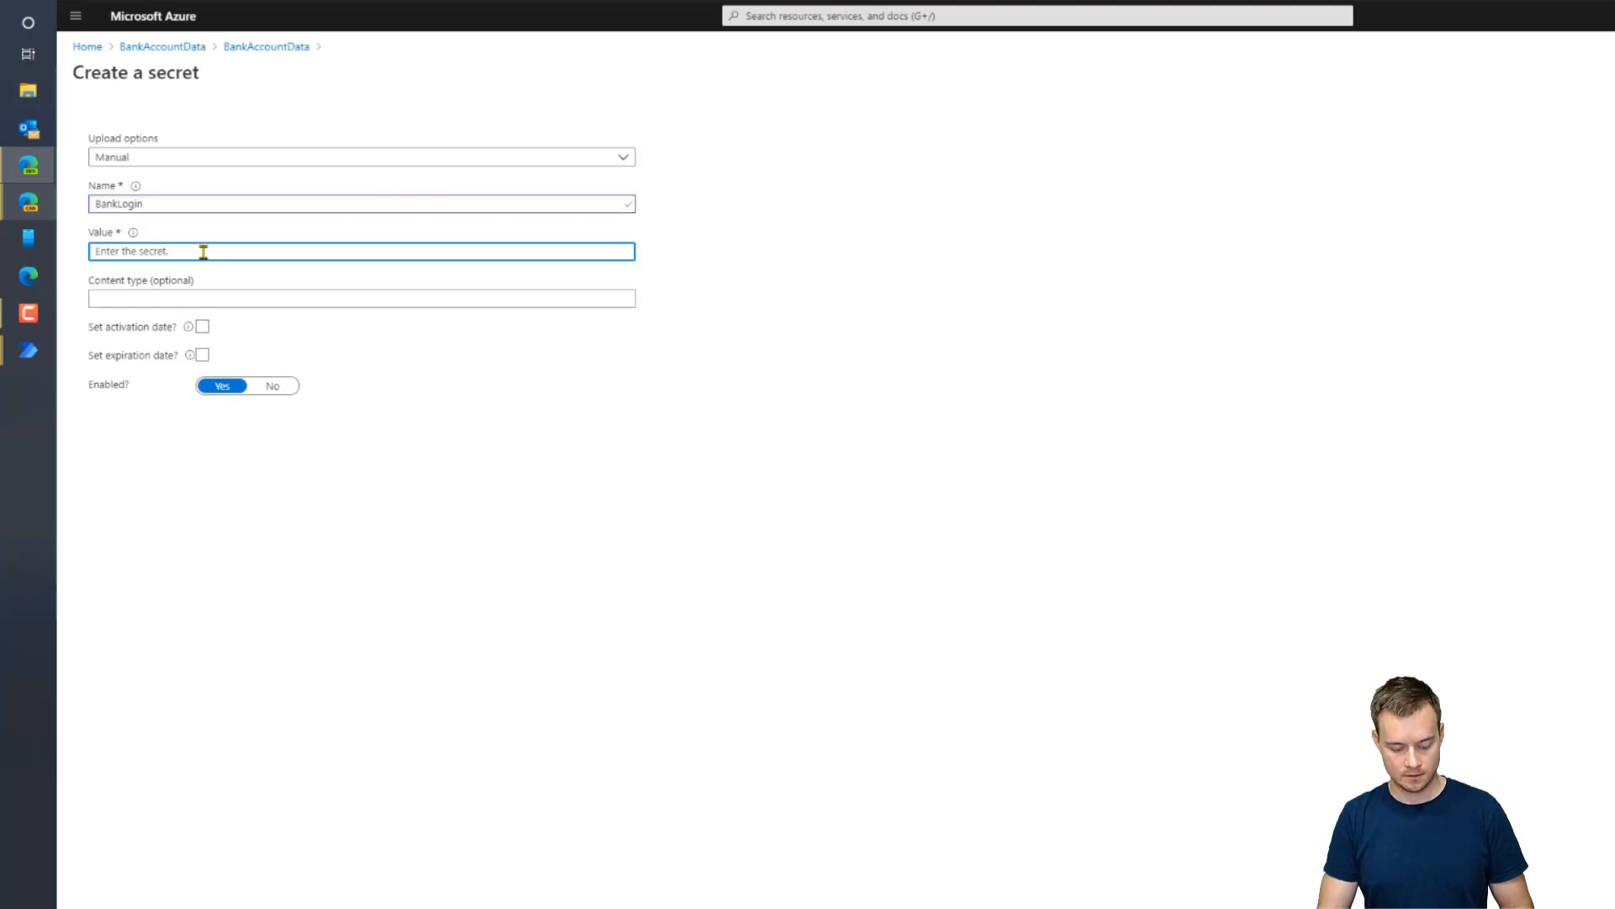
type("•")
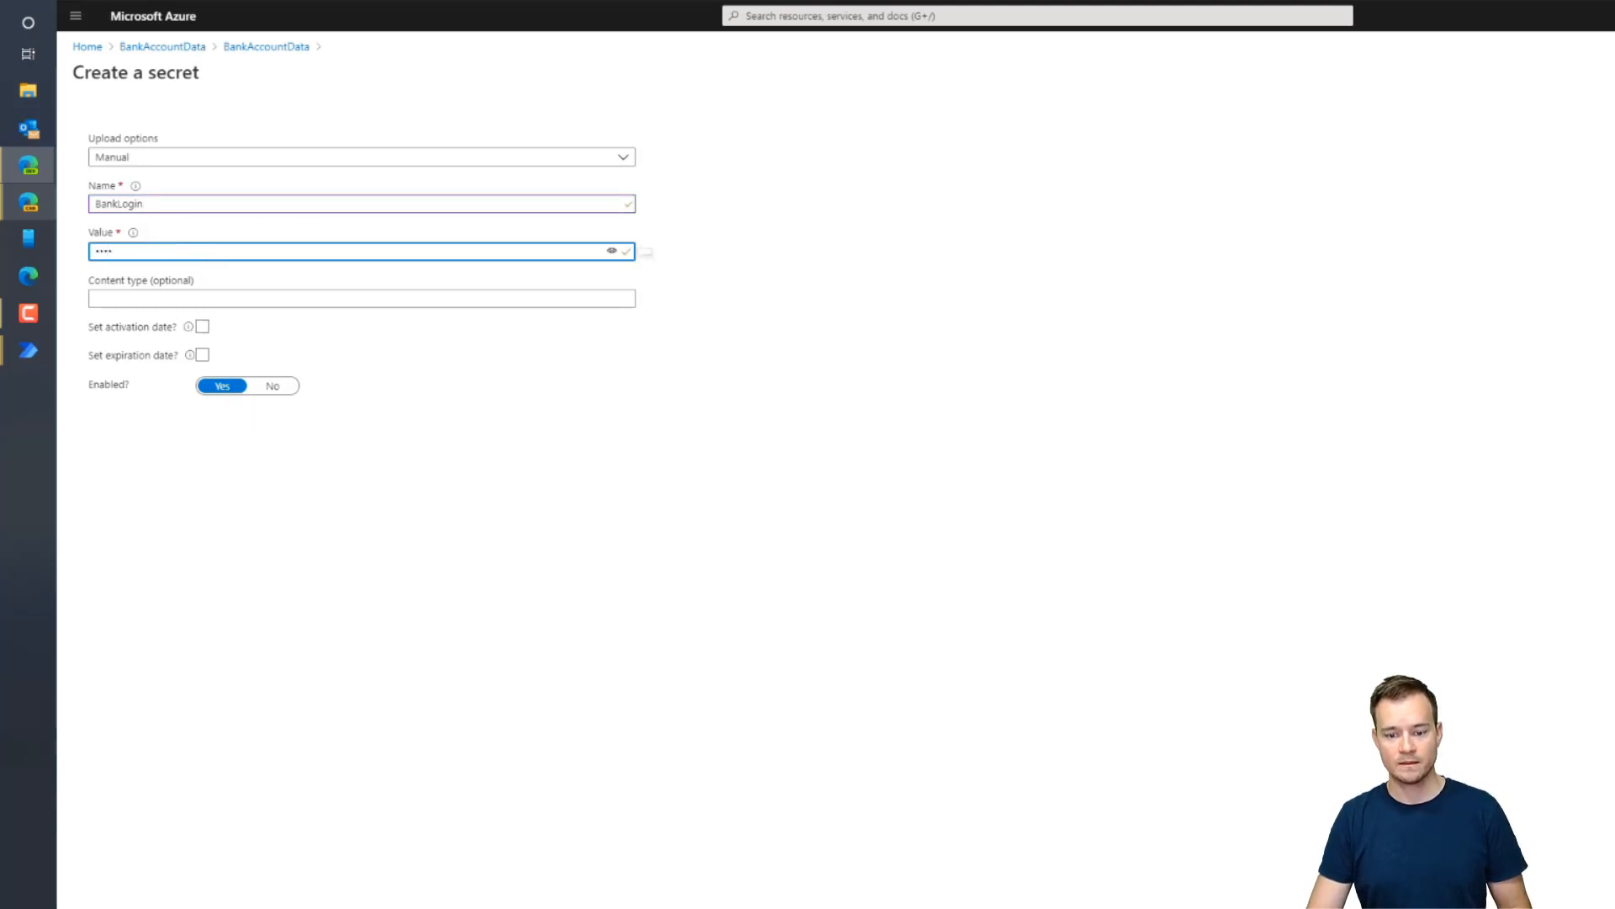
left_click(135, 906)
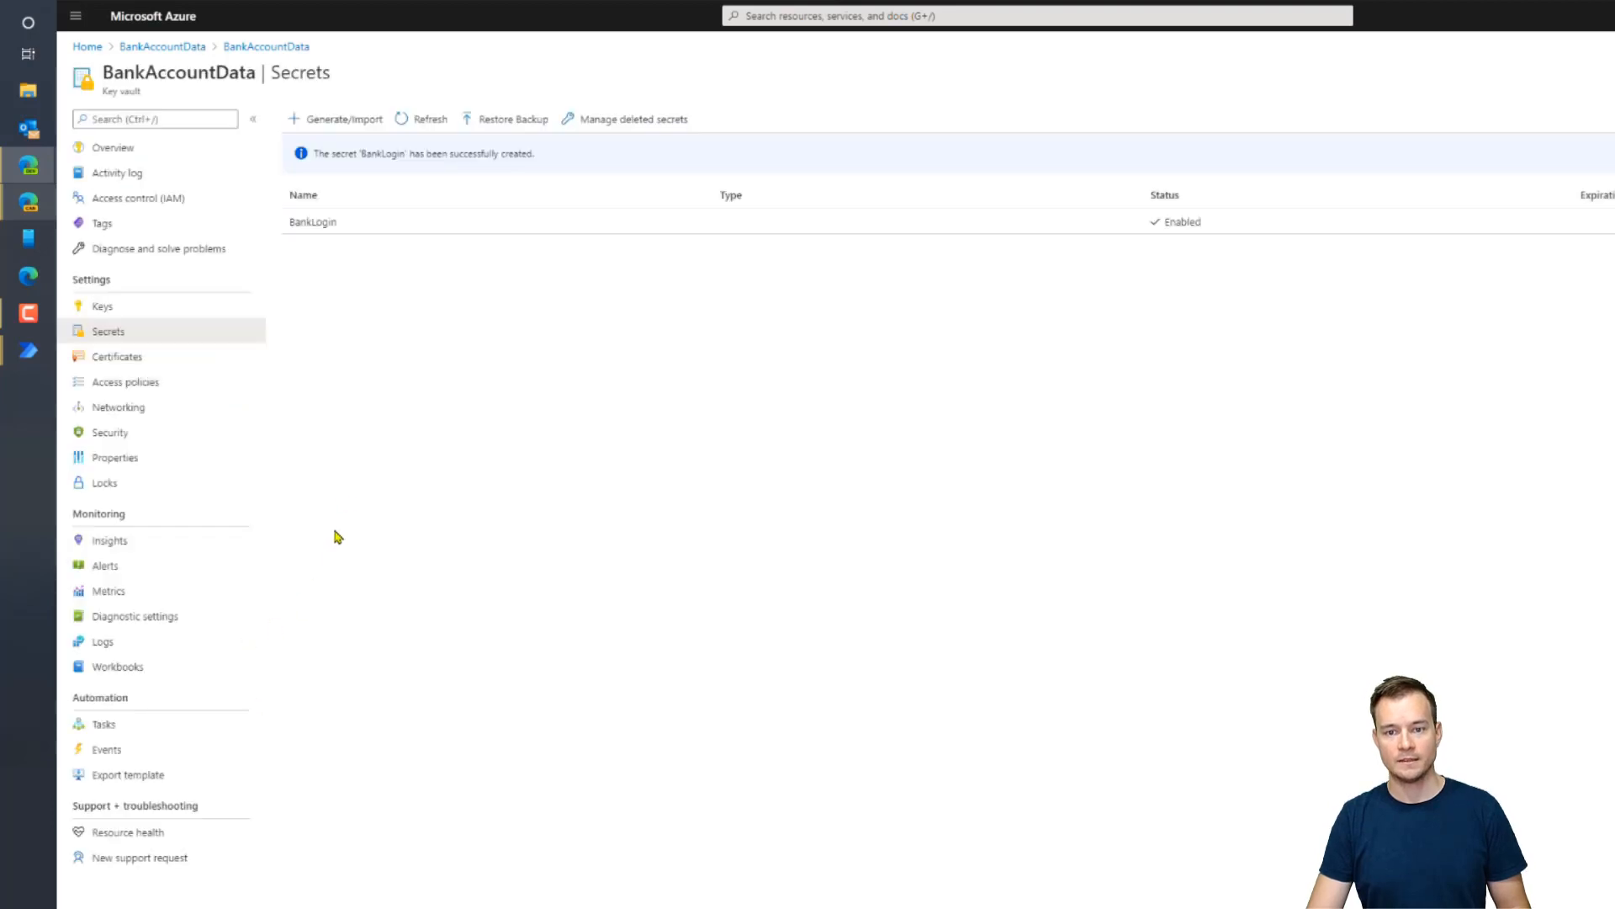
Create a second secret named BankPassword holding the account password
left_click(345, 119)
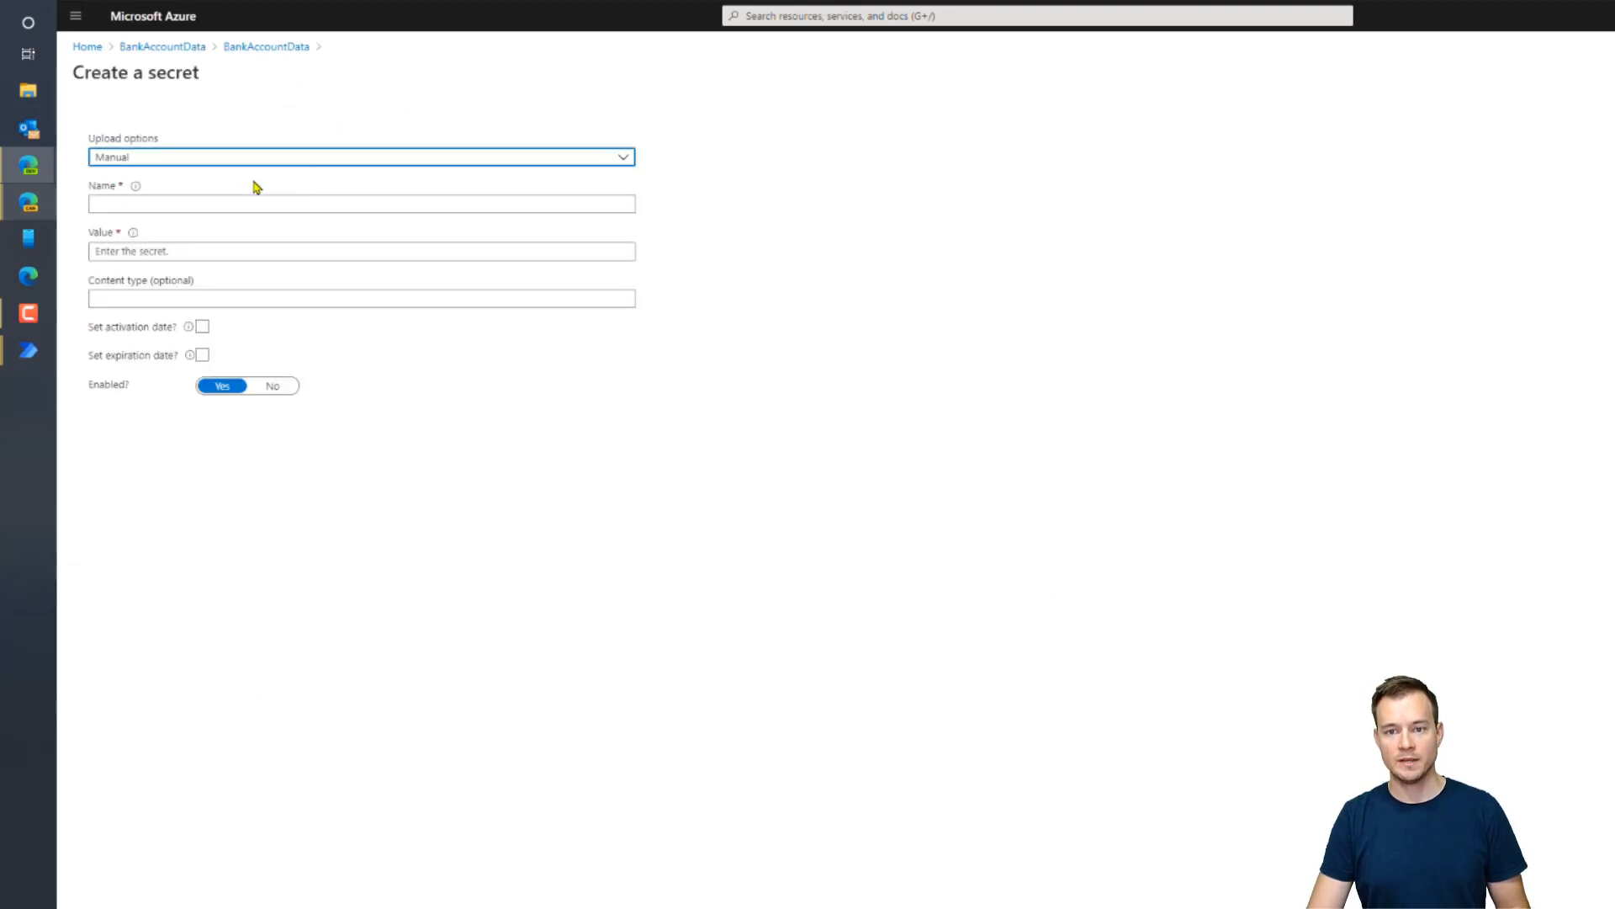
left_click(228, 200)
type("BankP")
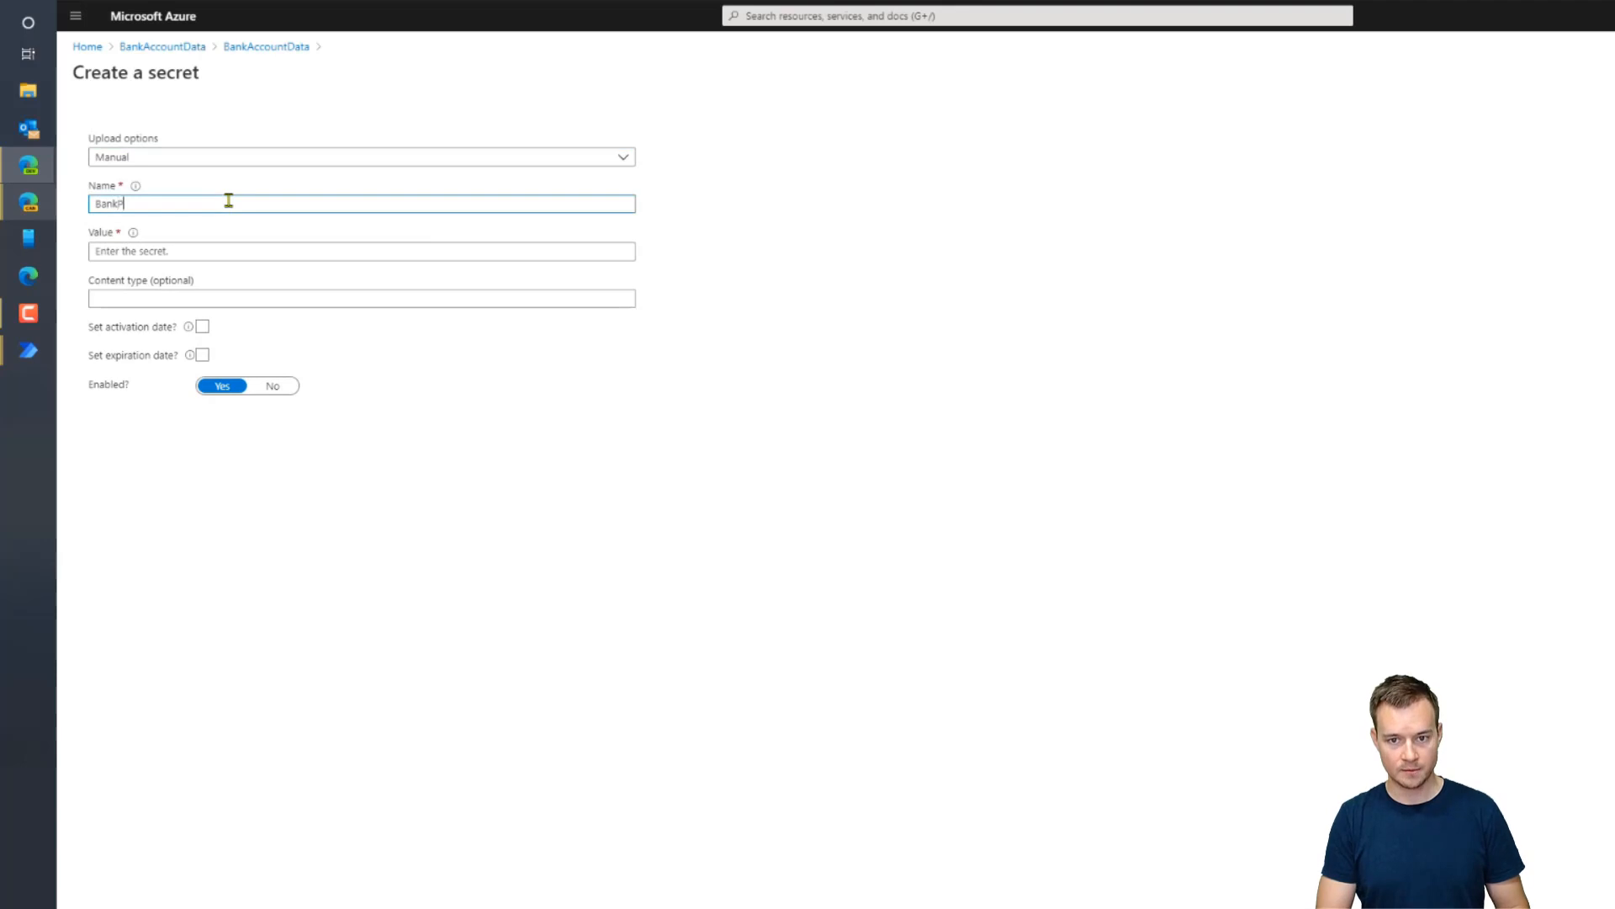
type("assword")
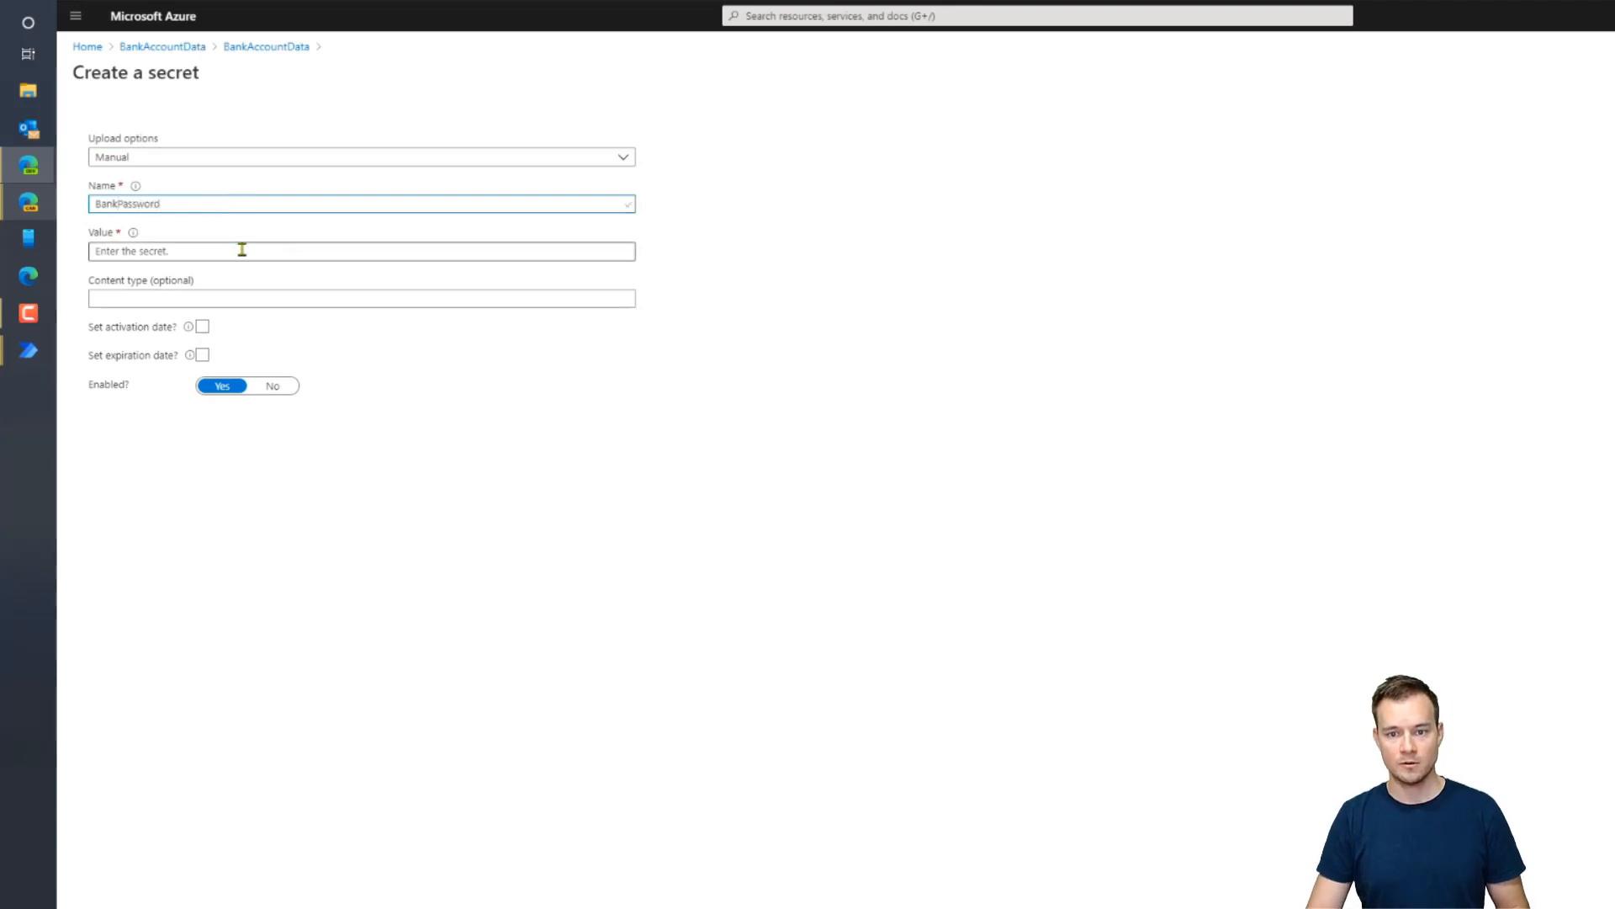
left_click(235, 245)
type("1234")
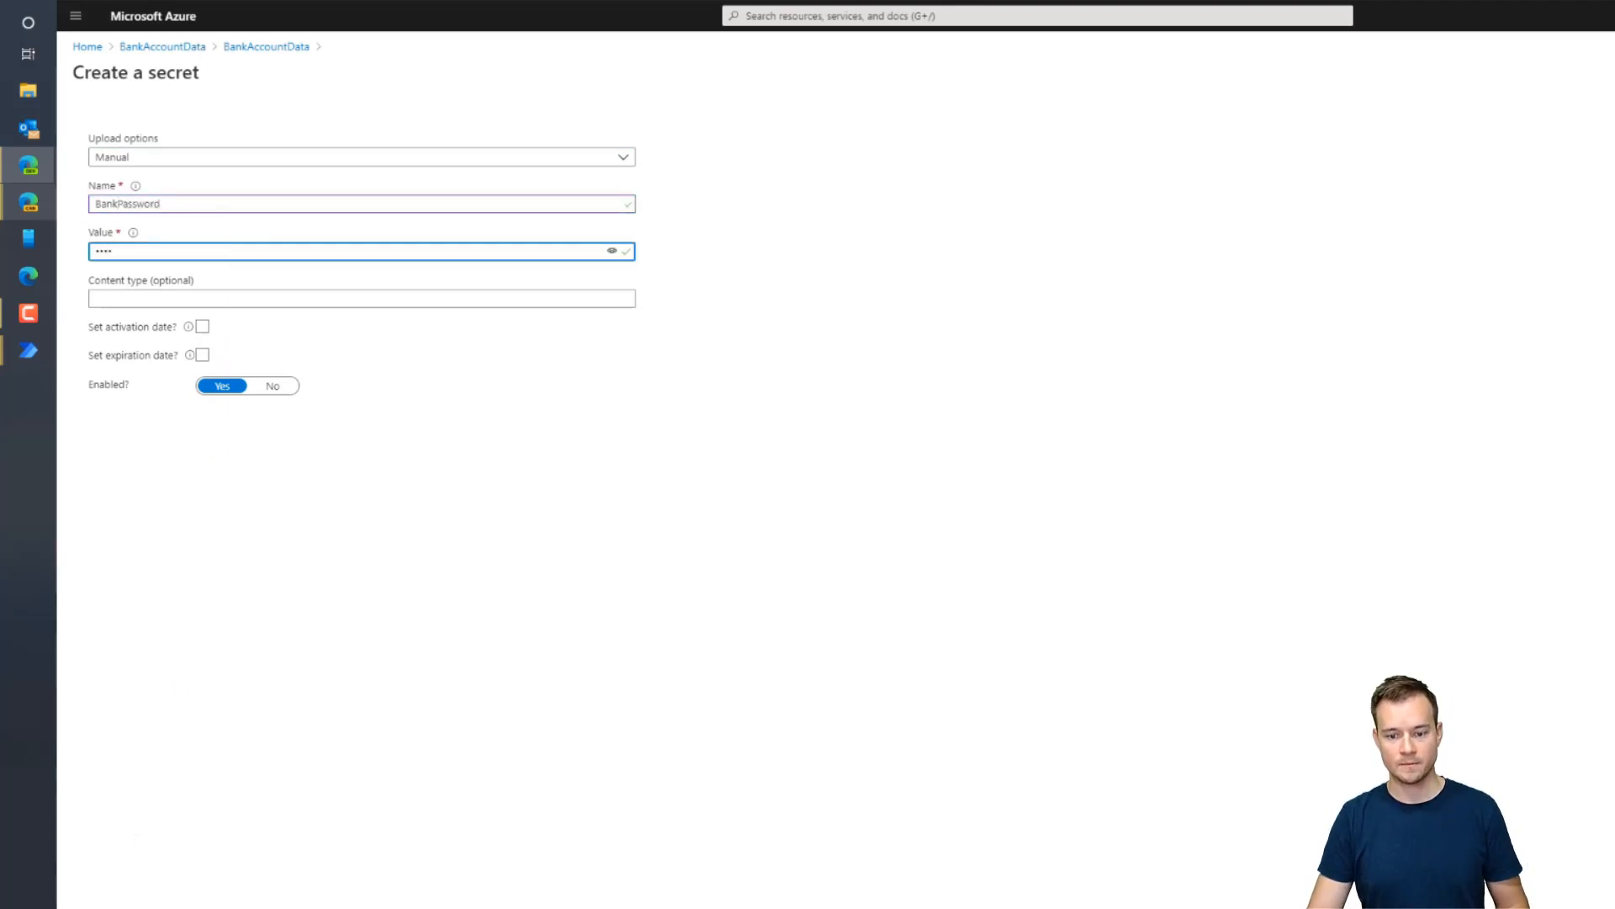
left_click(116, 907)
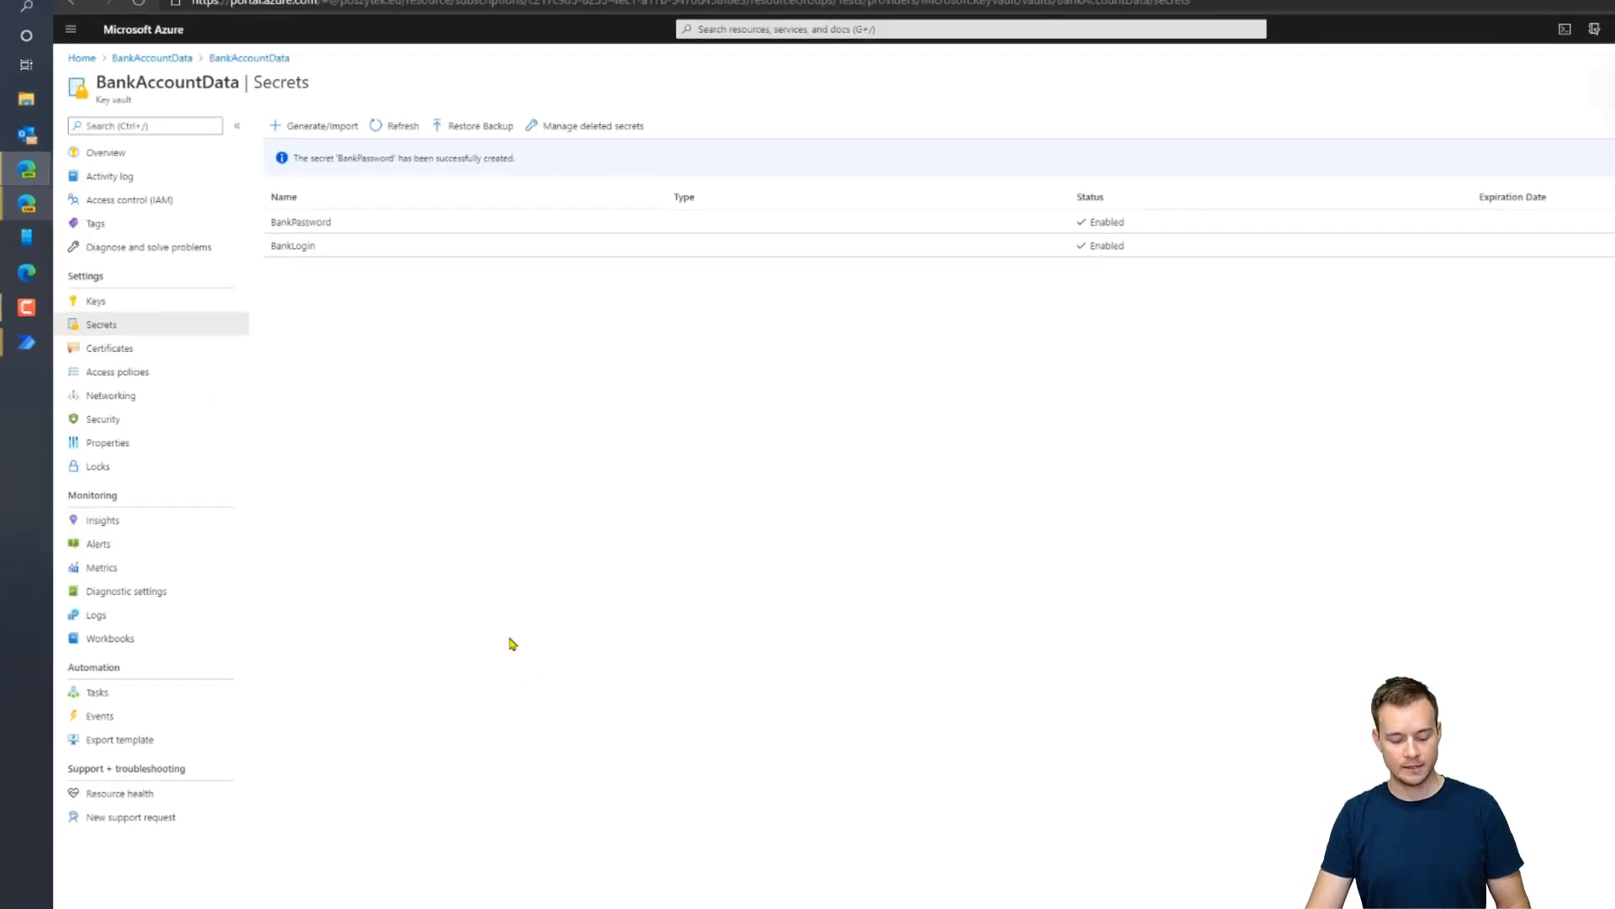
key("ctrl+t")
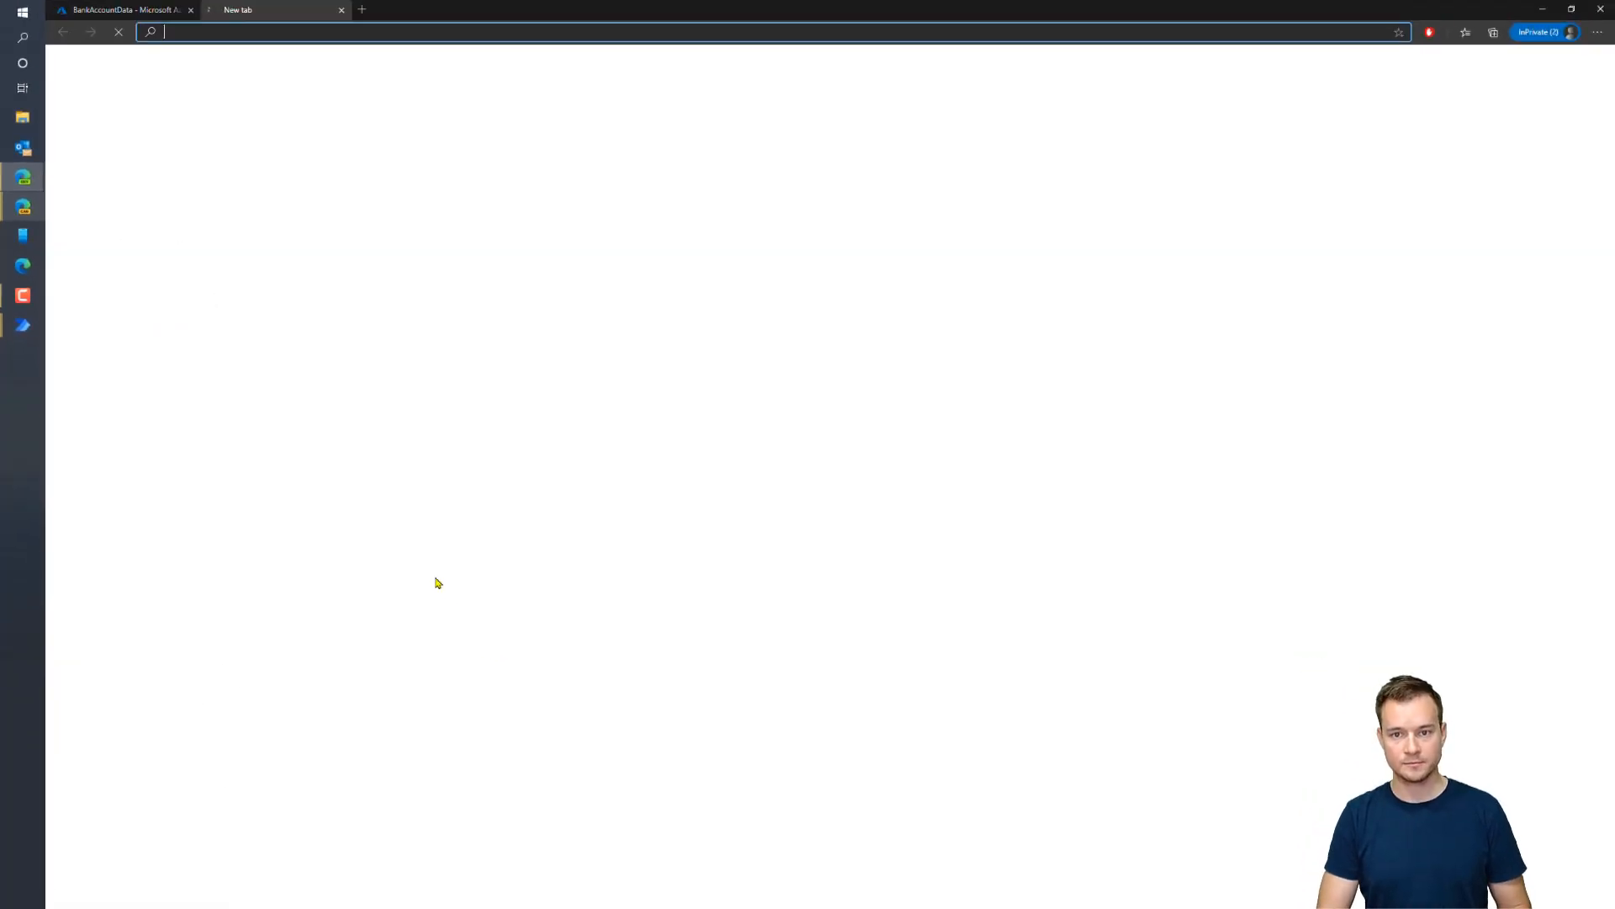
Browse to emea.flow.microsoft.com and go to the Create page for a new flow
type("flow")
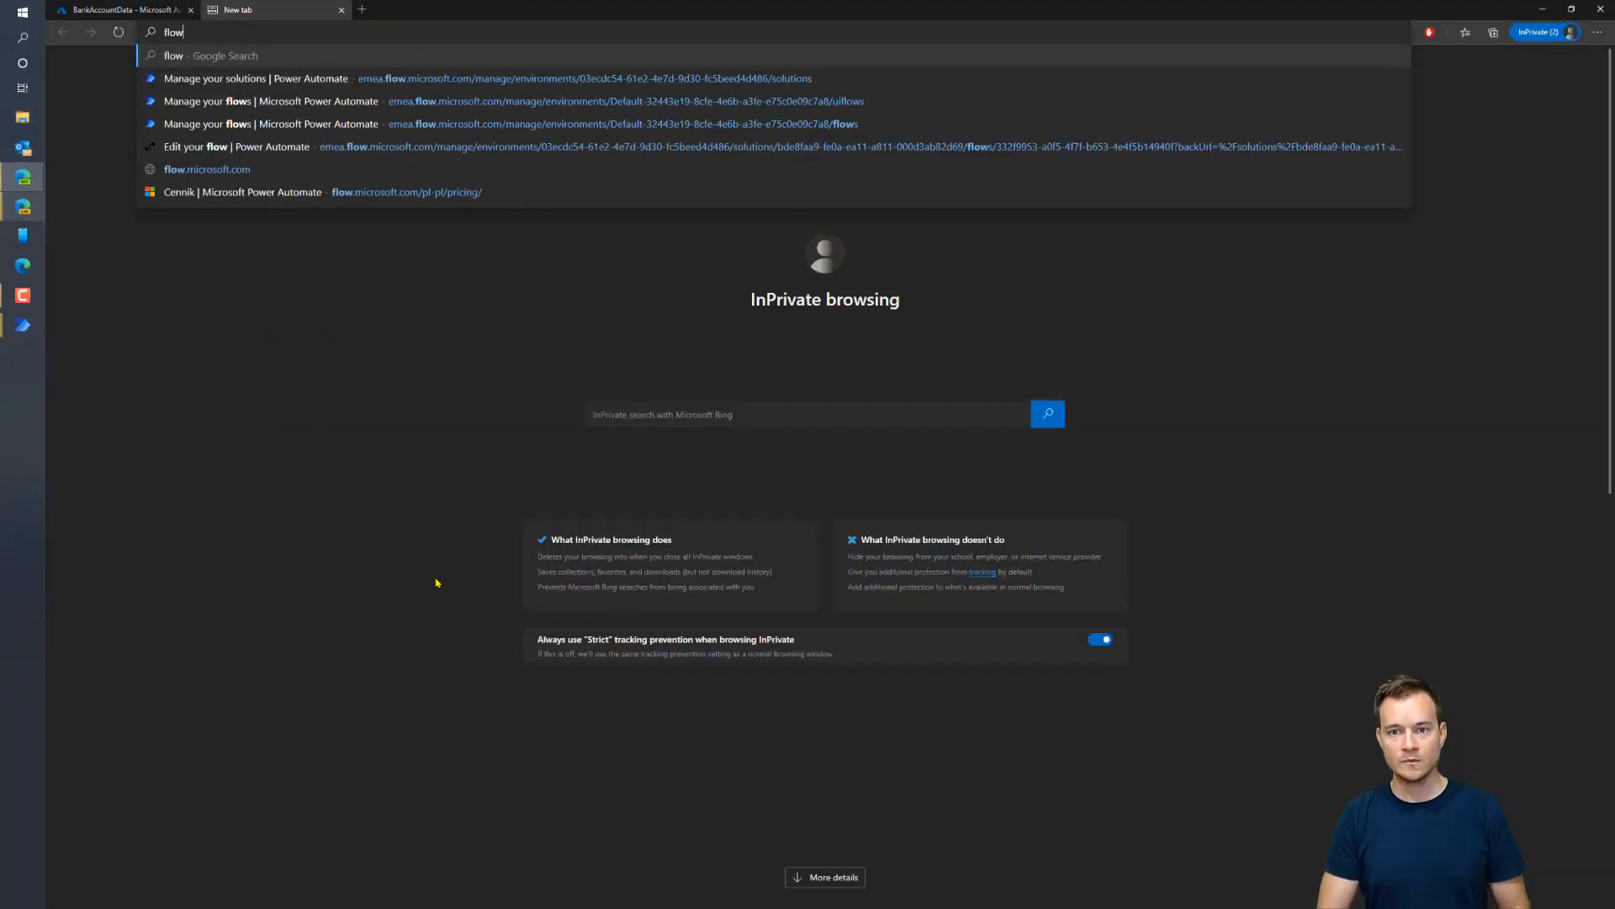
key("Down")
key("Down")
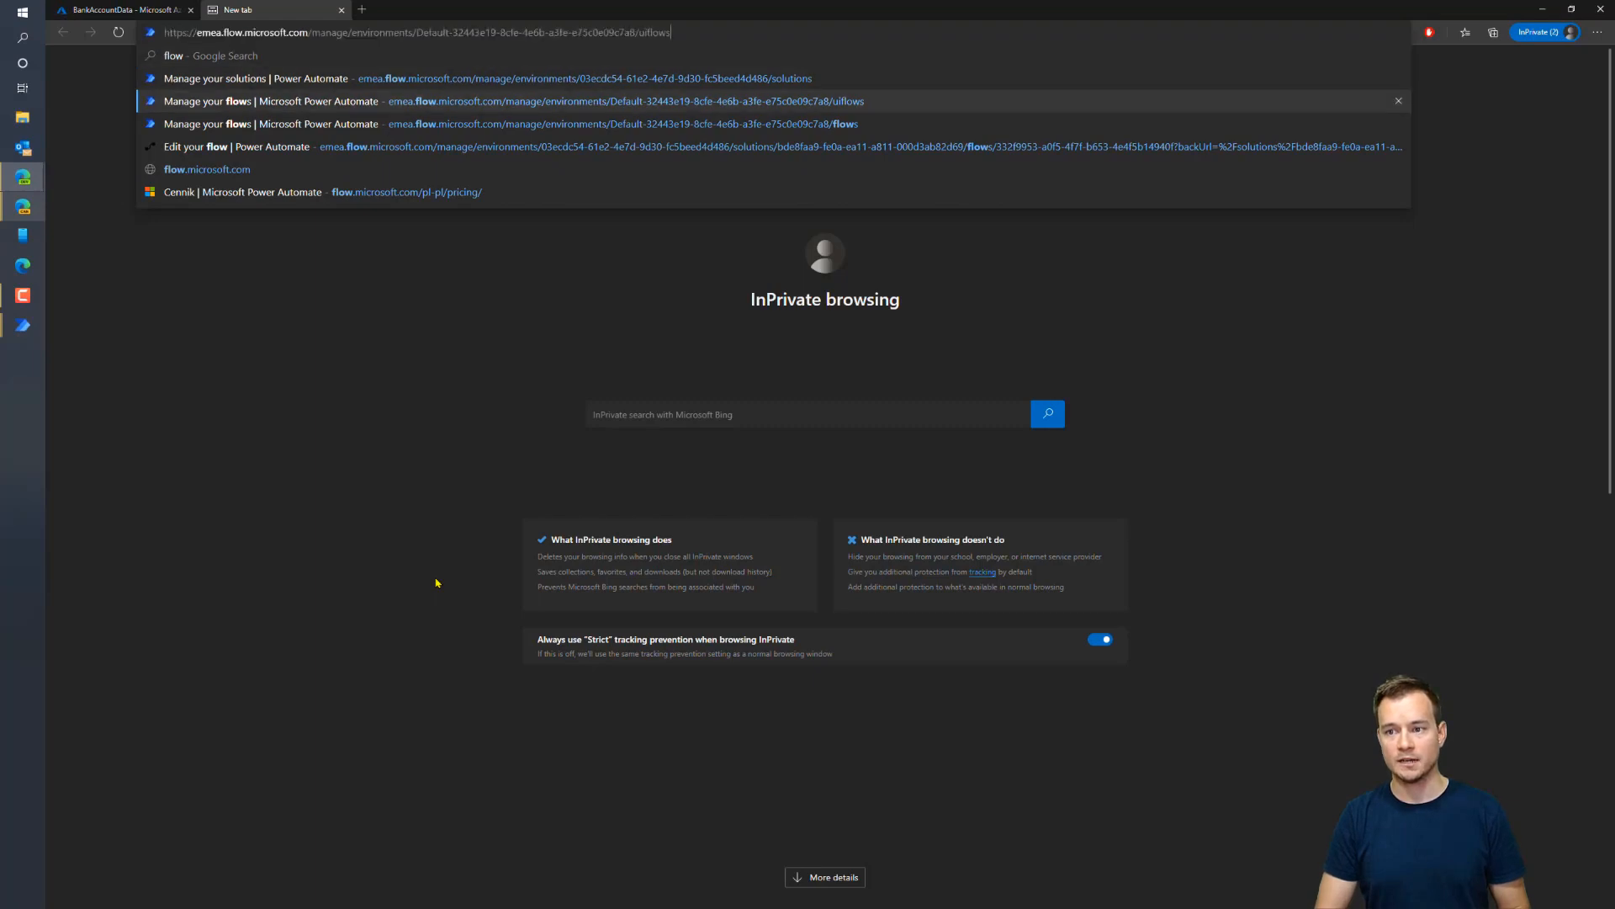
key("Up")
key("shift+Home")
key("ctrl+shift+Right")
key("ctrl+shift+Right")
key("ctrl+shift+Right")
key("ctrl+shift+Right")
key("ctrl+shift+Right")
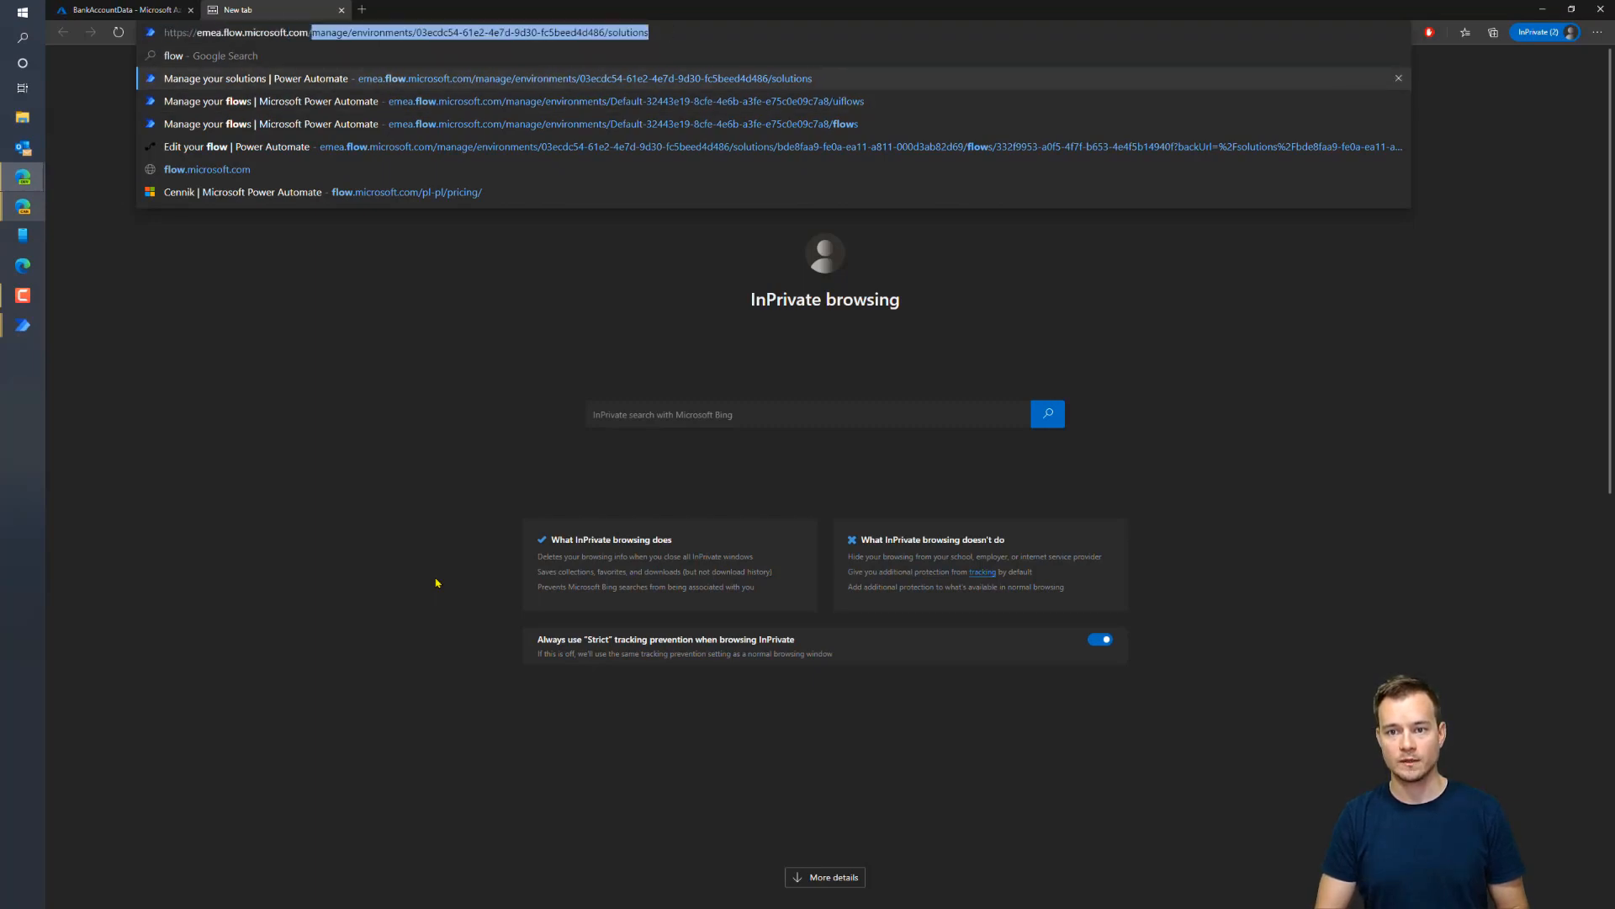
key("Delete")
key("Return")
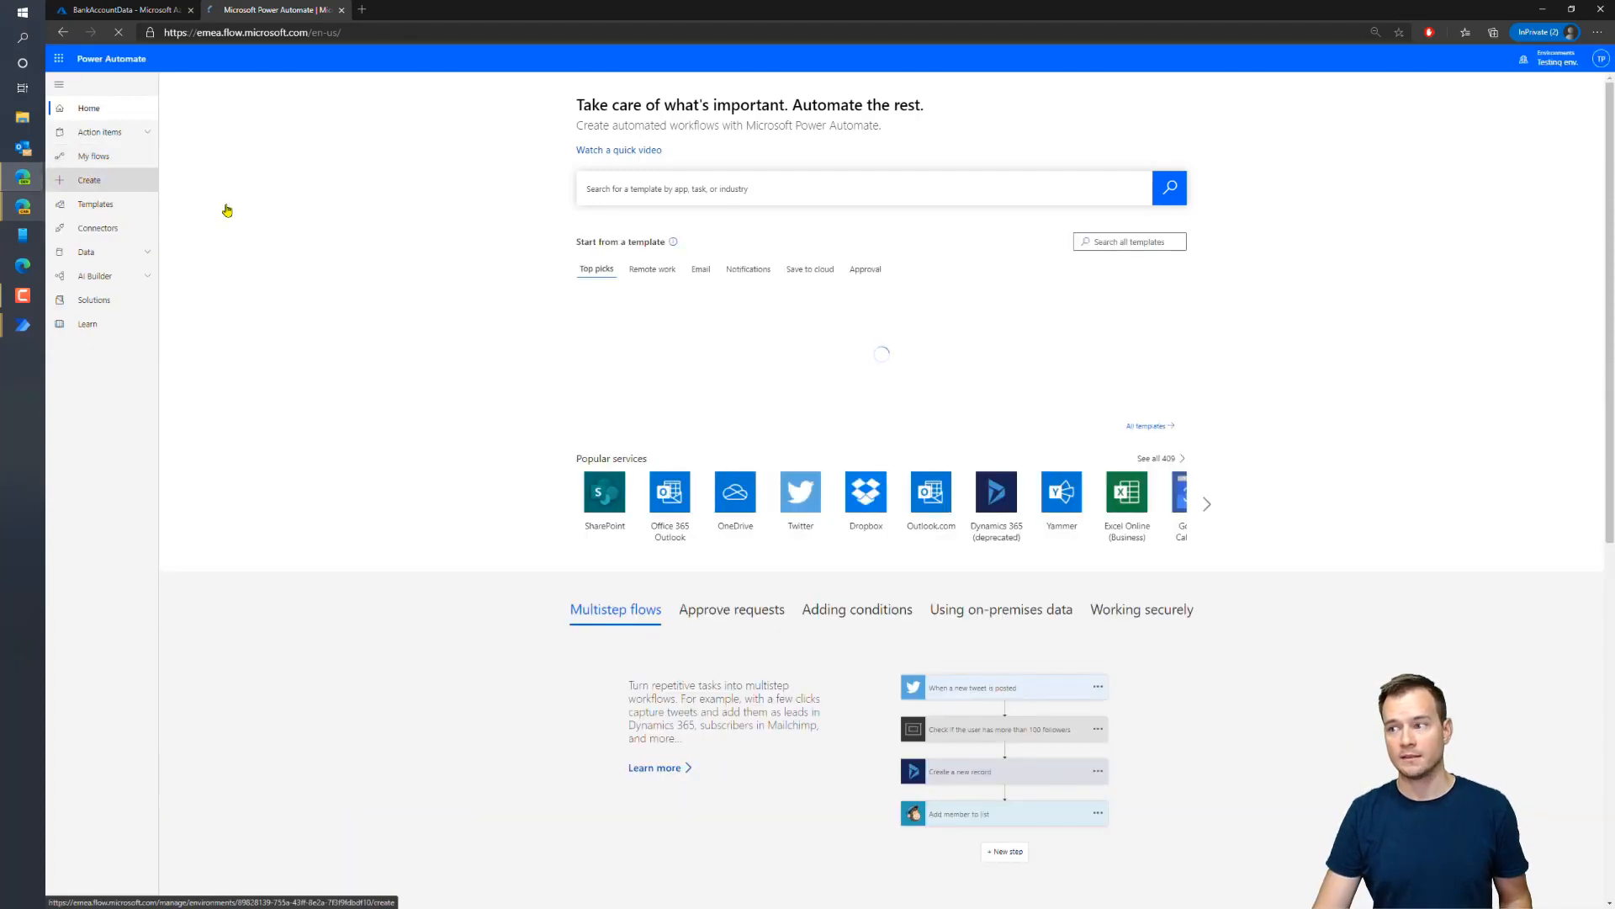
left_click(104, 179)
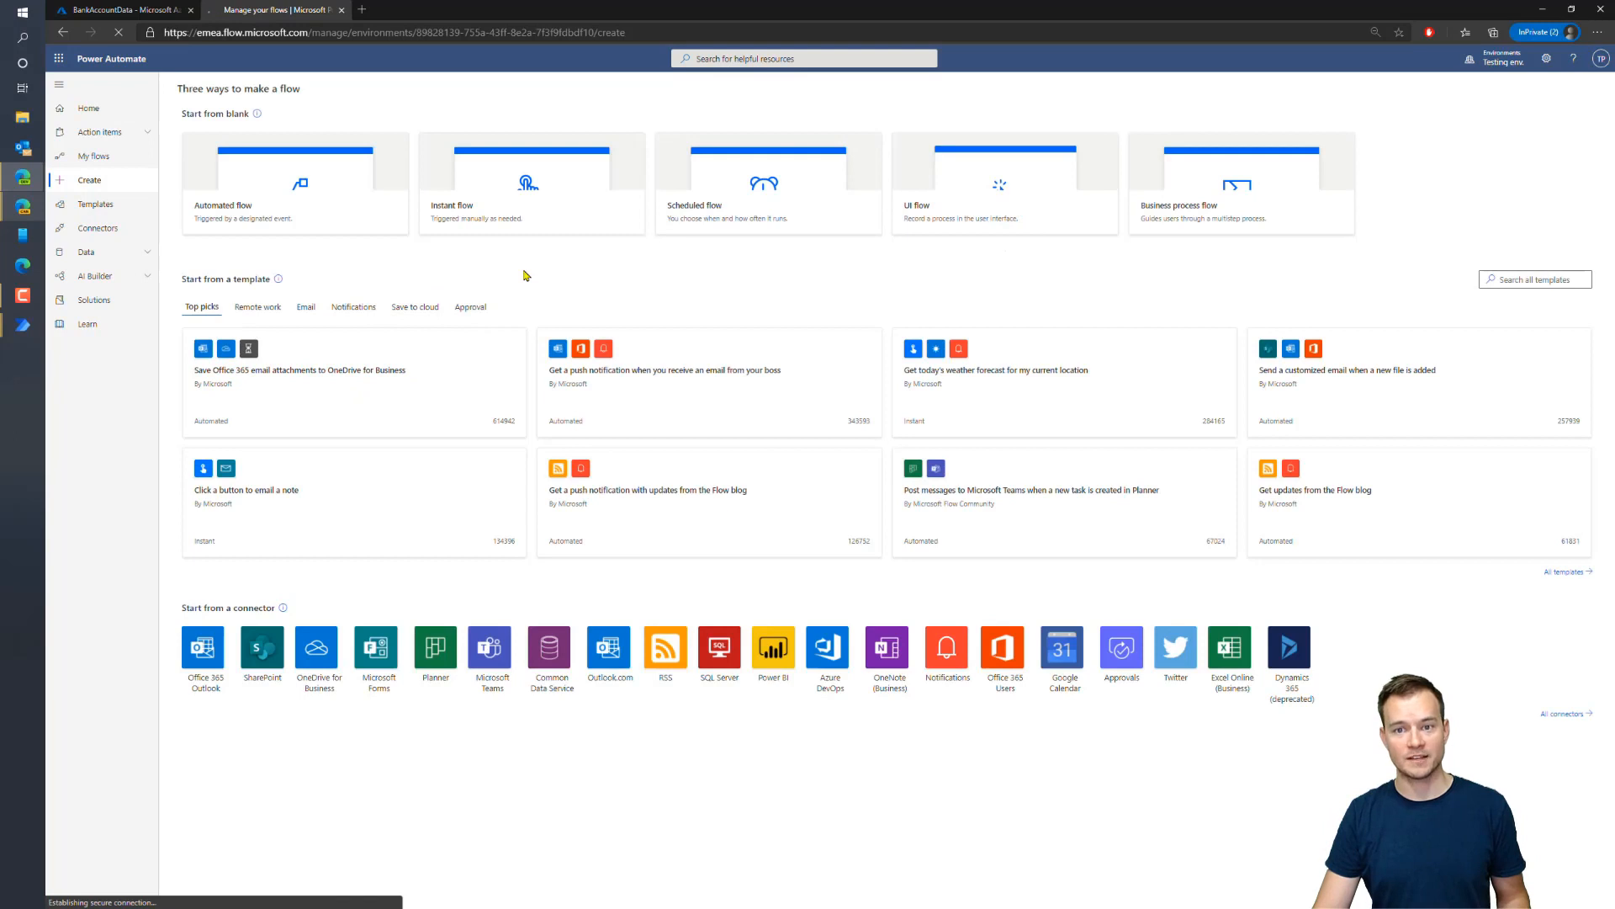
Create an instant cloud flow named 'Make a transfer' triggered by 'Manually trigger a flow'
left_click(980, 181)
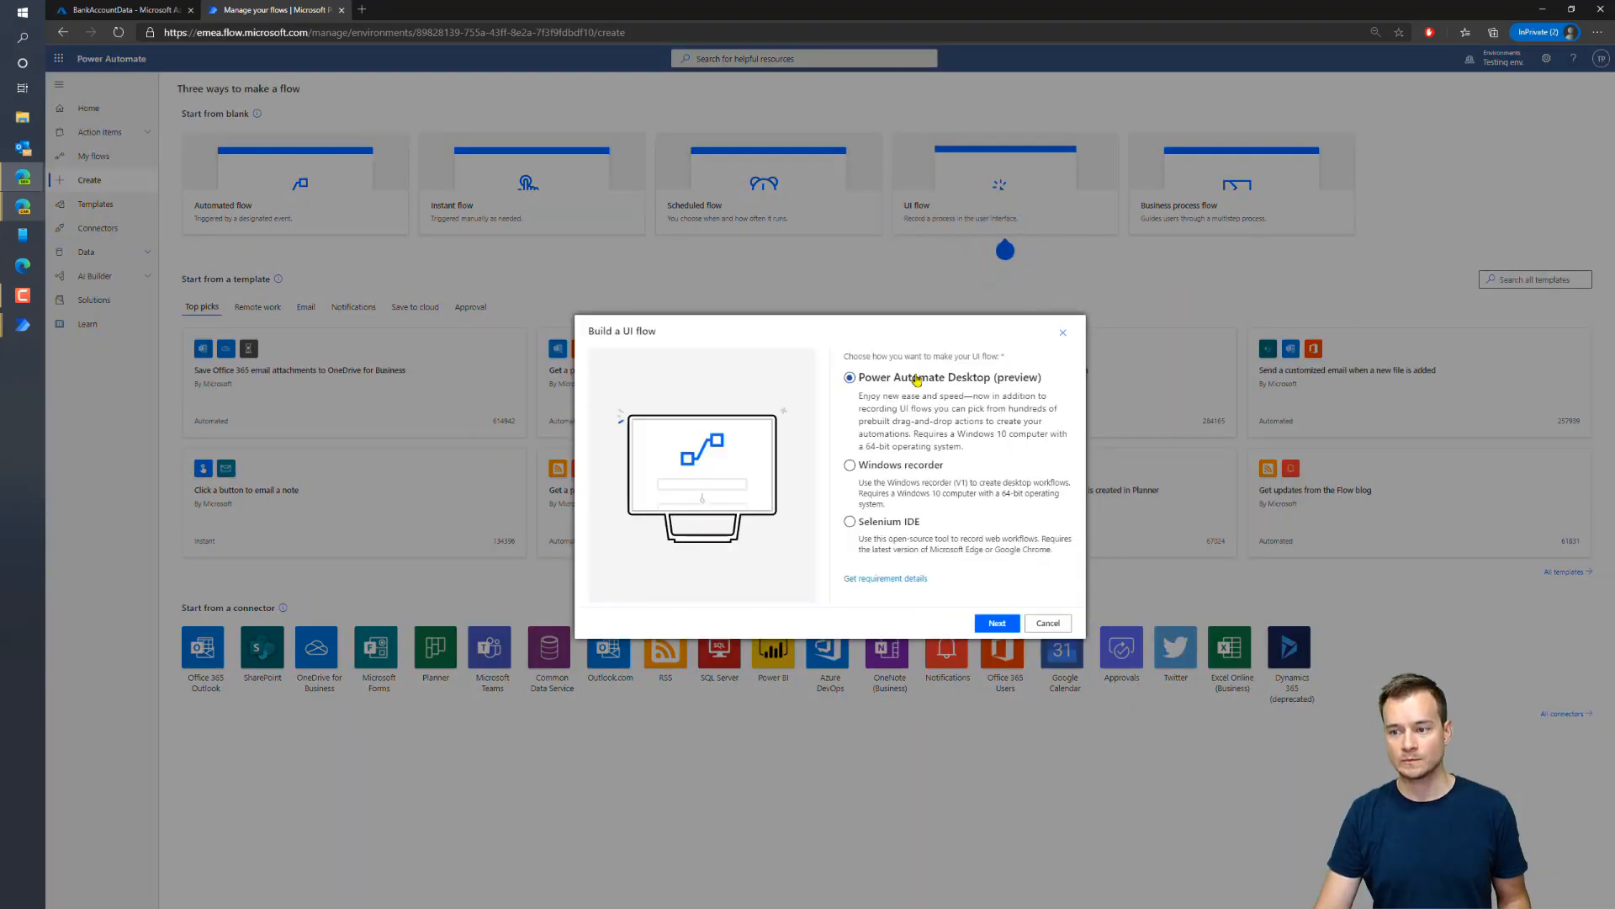
left_click(1048, 623)
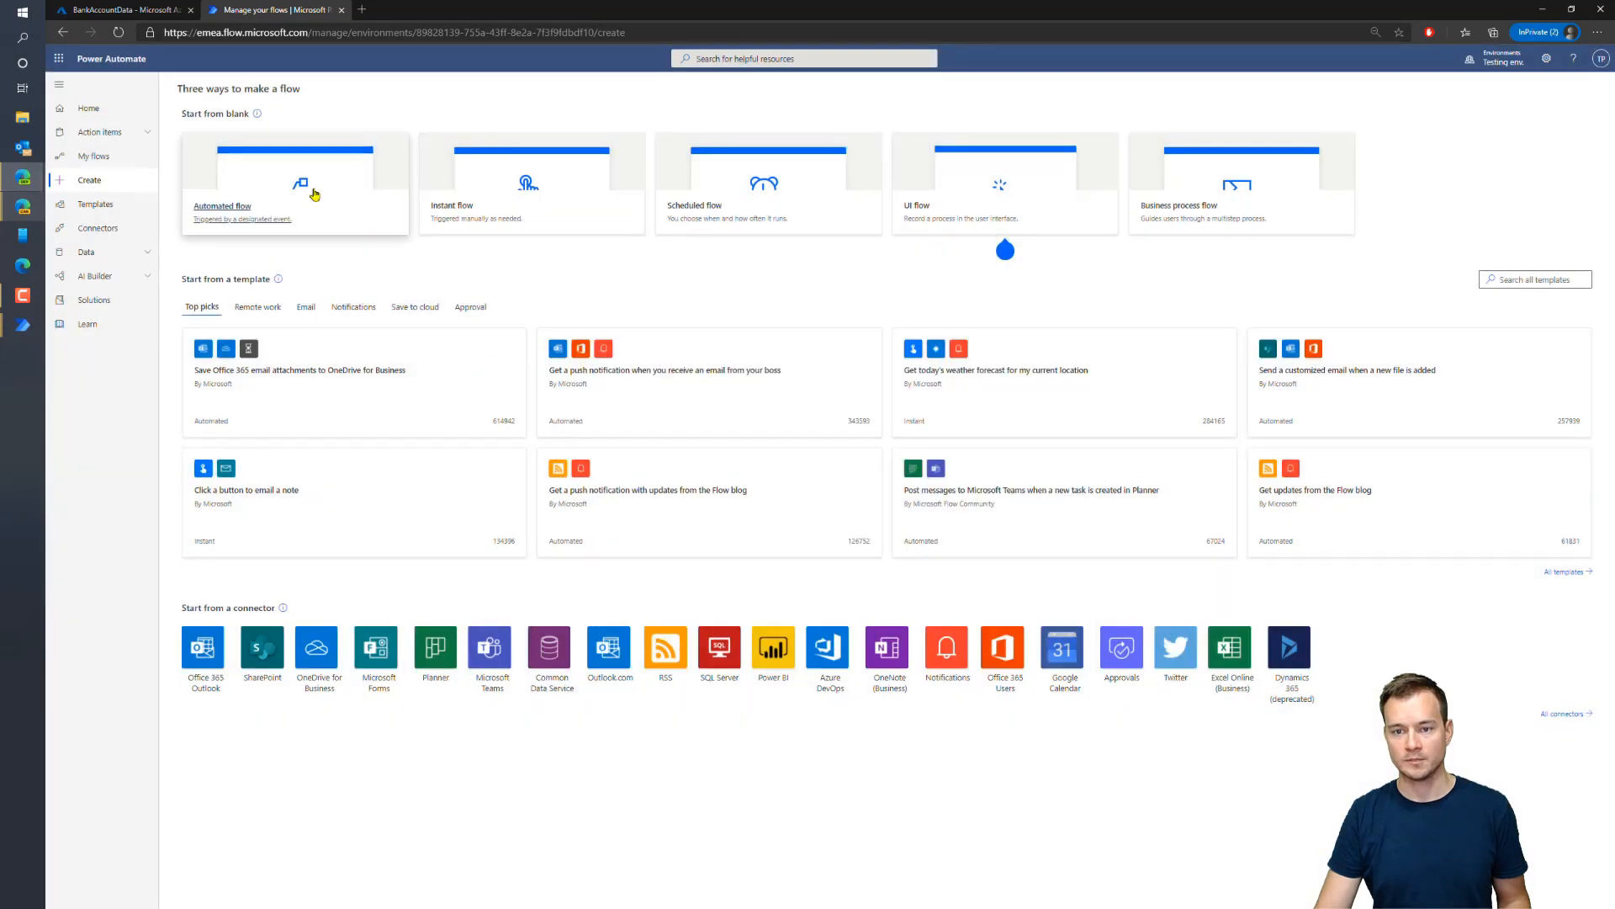
left_click(581, 177)
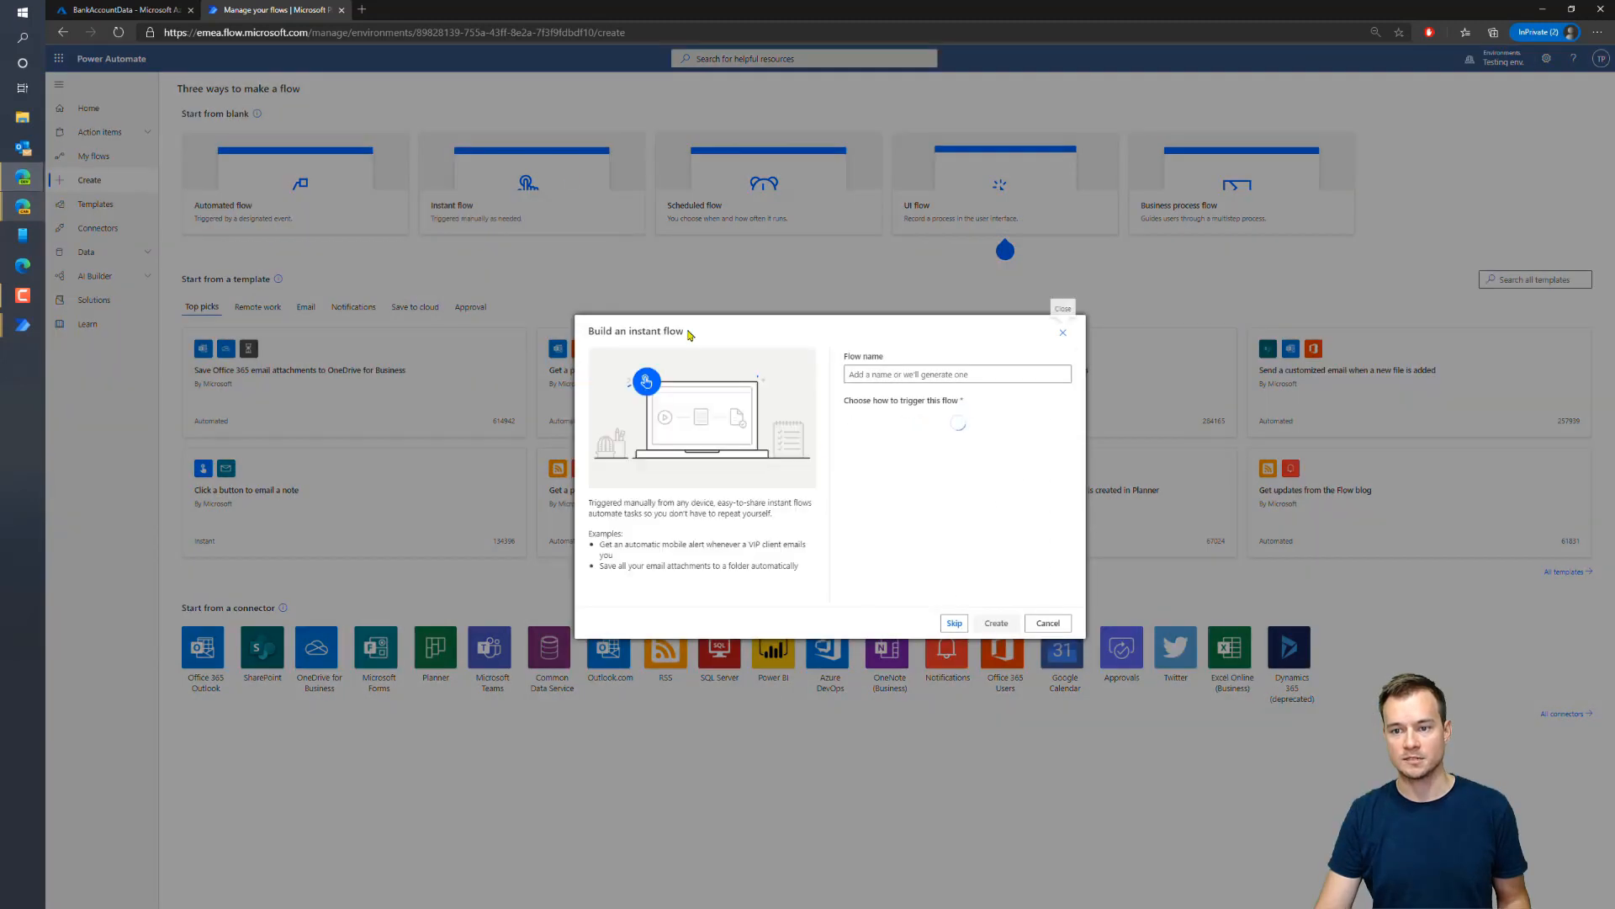
left_click(921, 423)
left_click(928, 376)
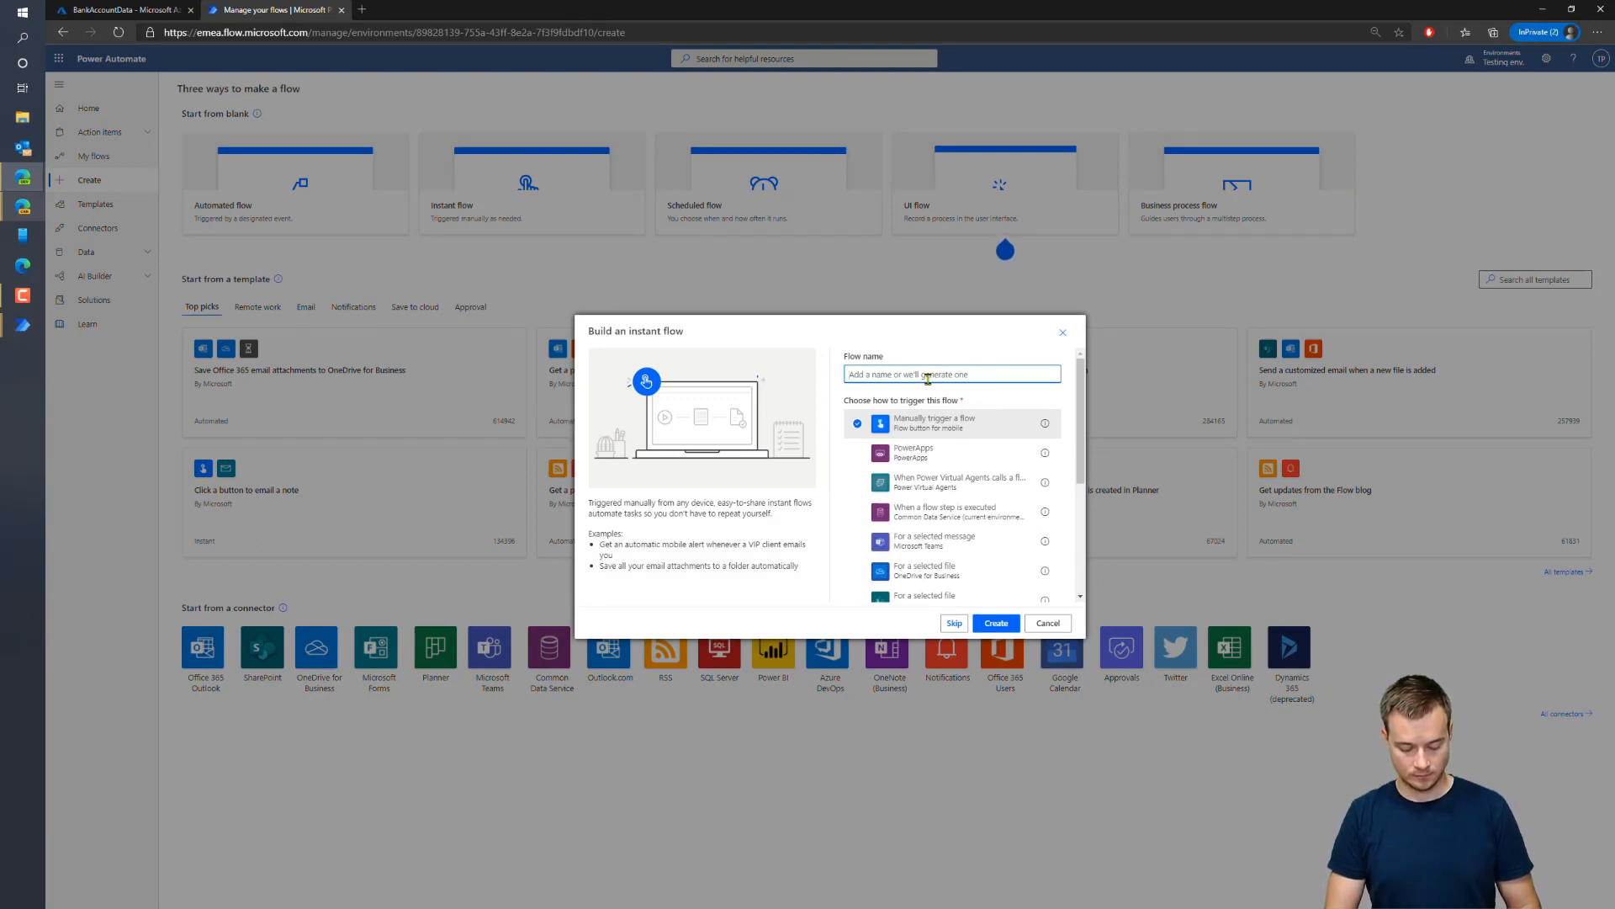
type("Make a tr")
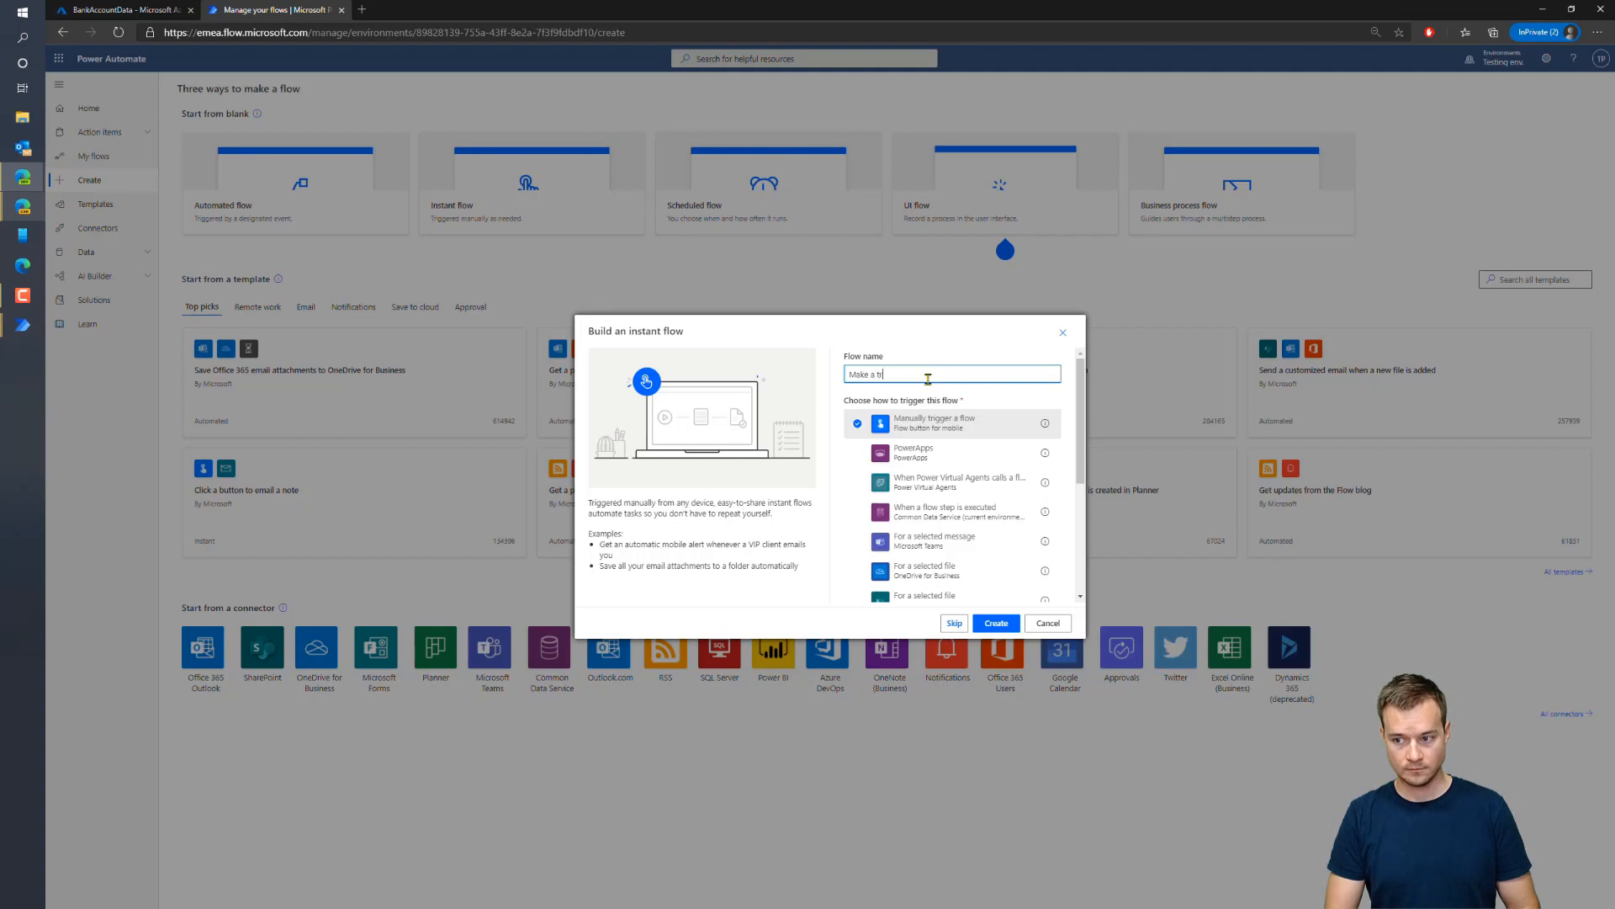
type("ansfer")
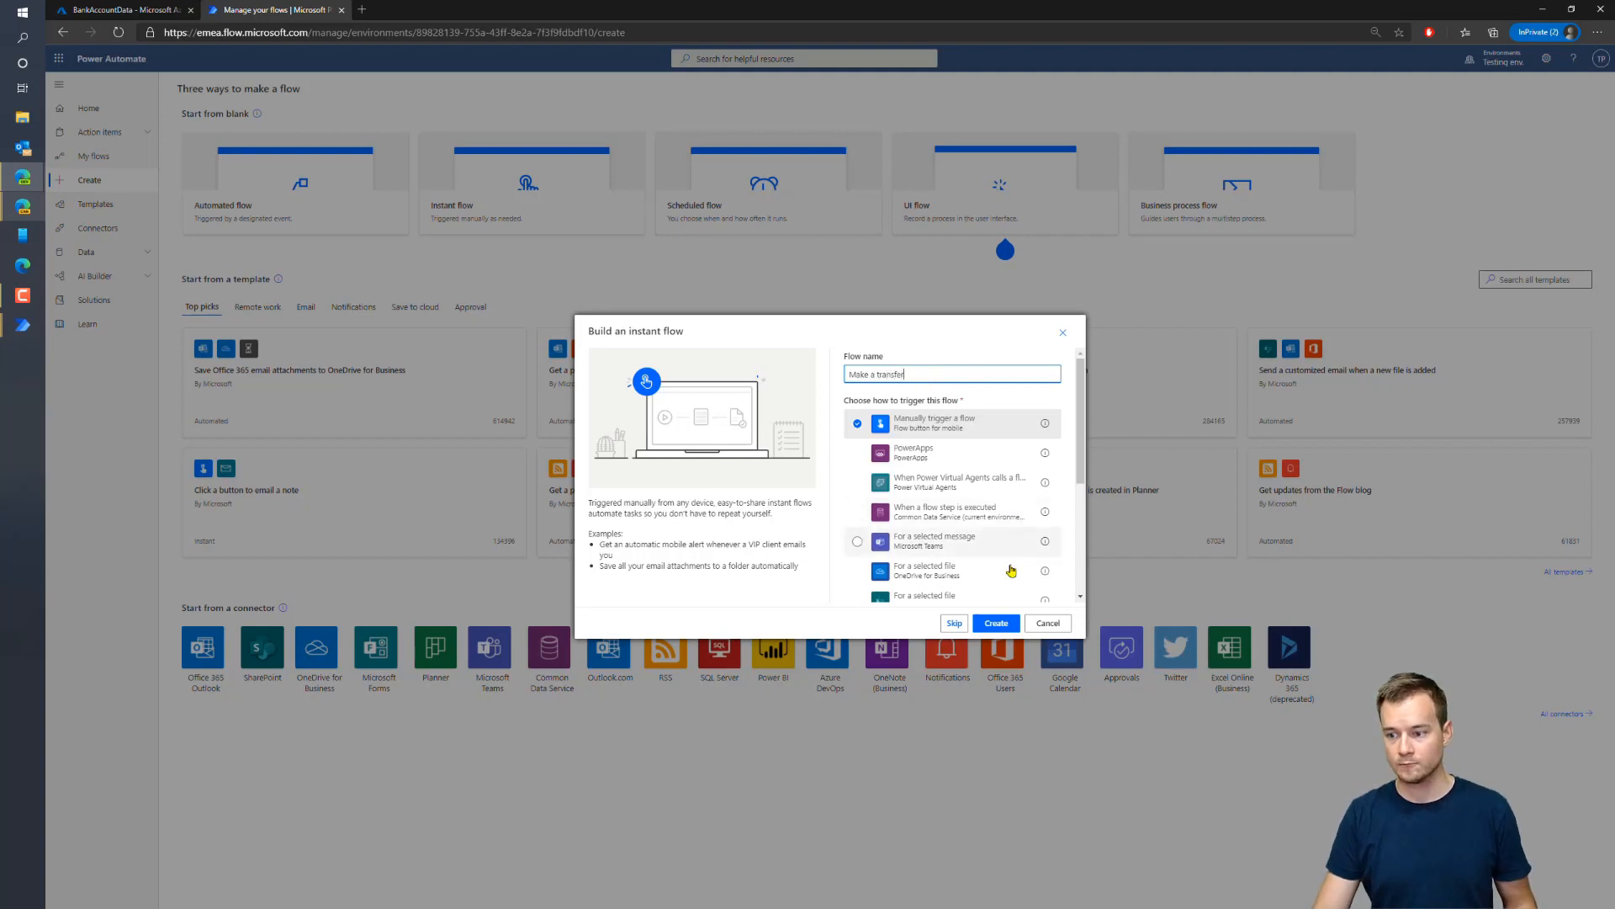
left_click(996, 623)
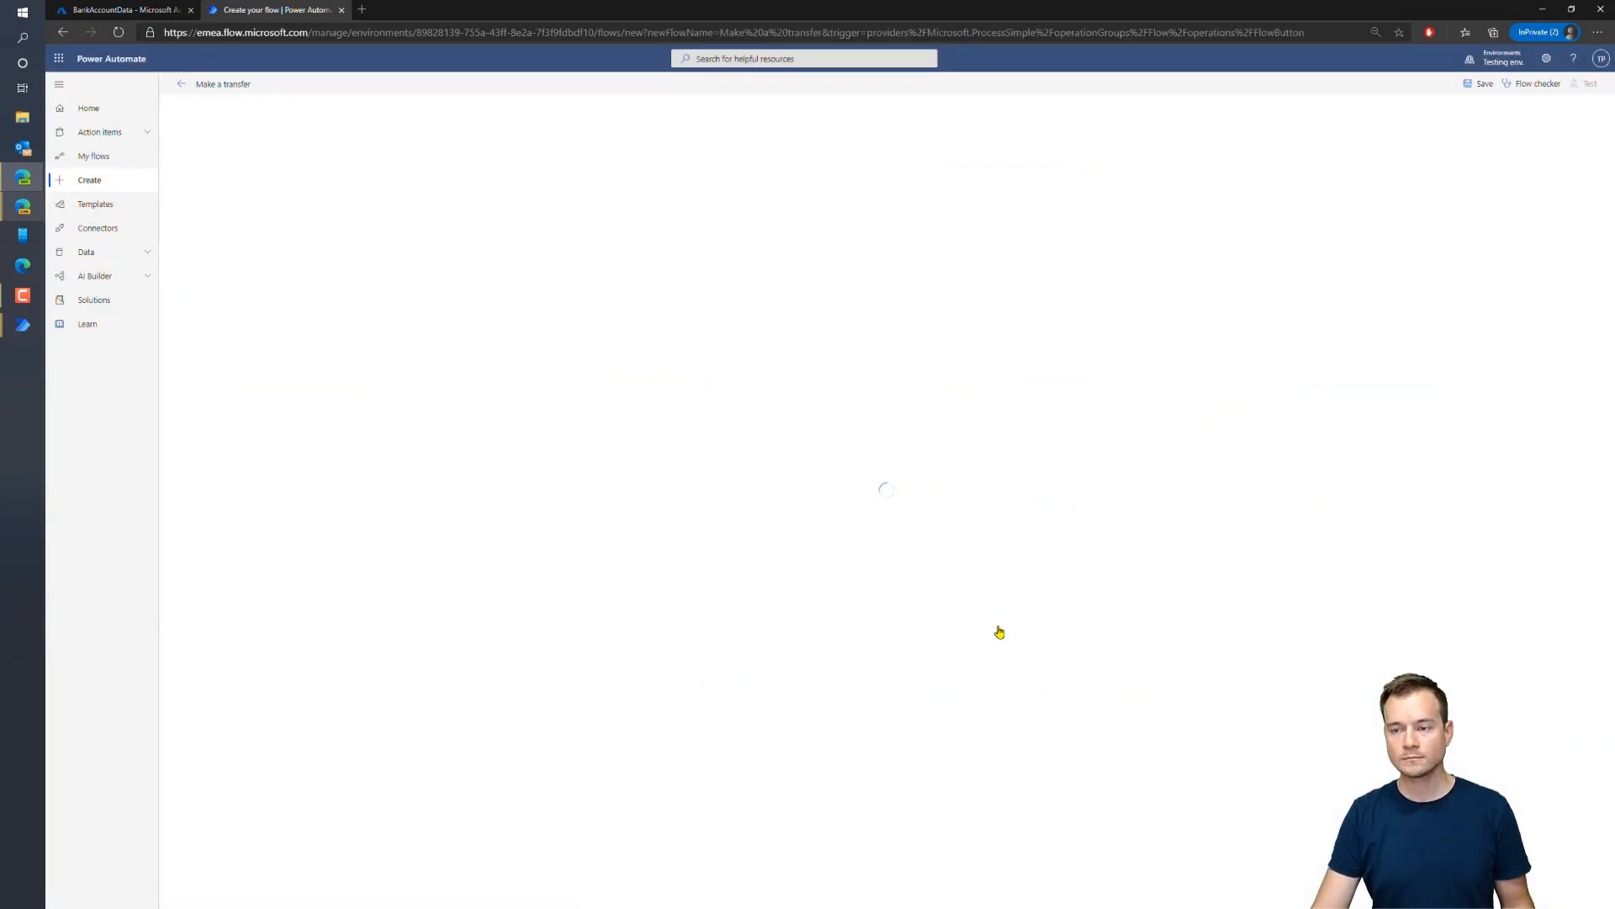
left_click(848, 123)
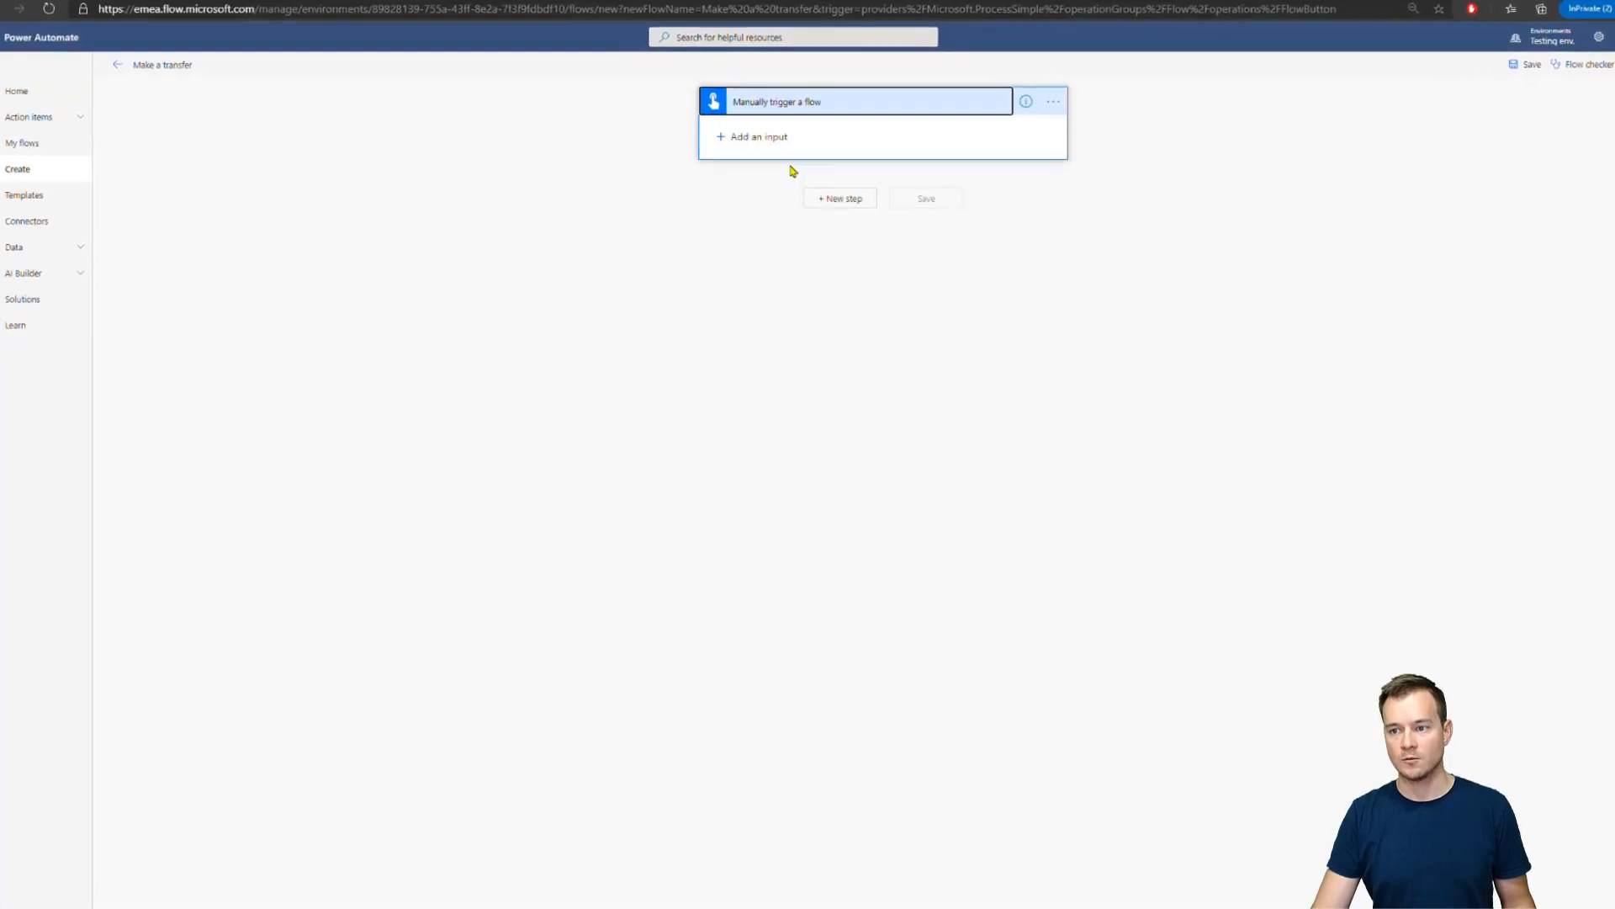
Add text inputs Var_Recipient and var_Title to the manual trigger
left_click(750, 136)
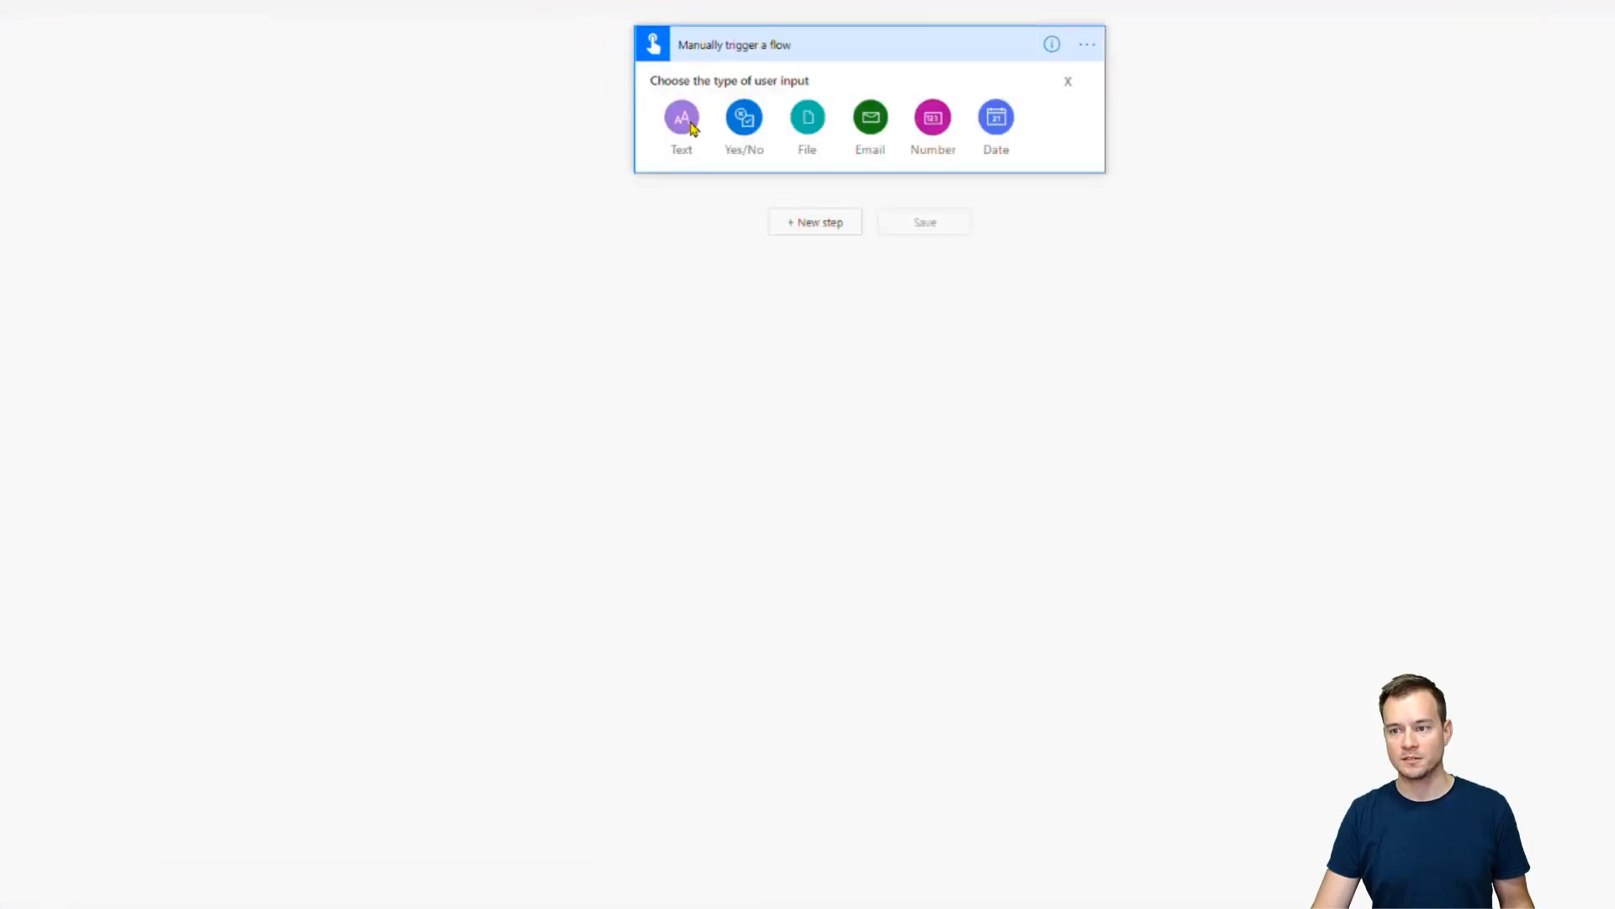
left_click(692, 126)
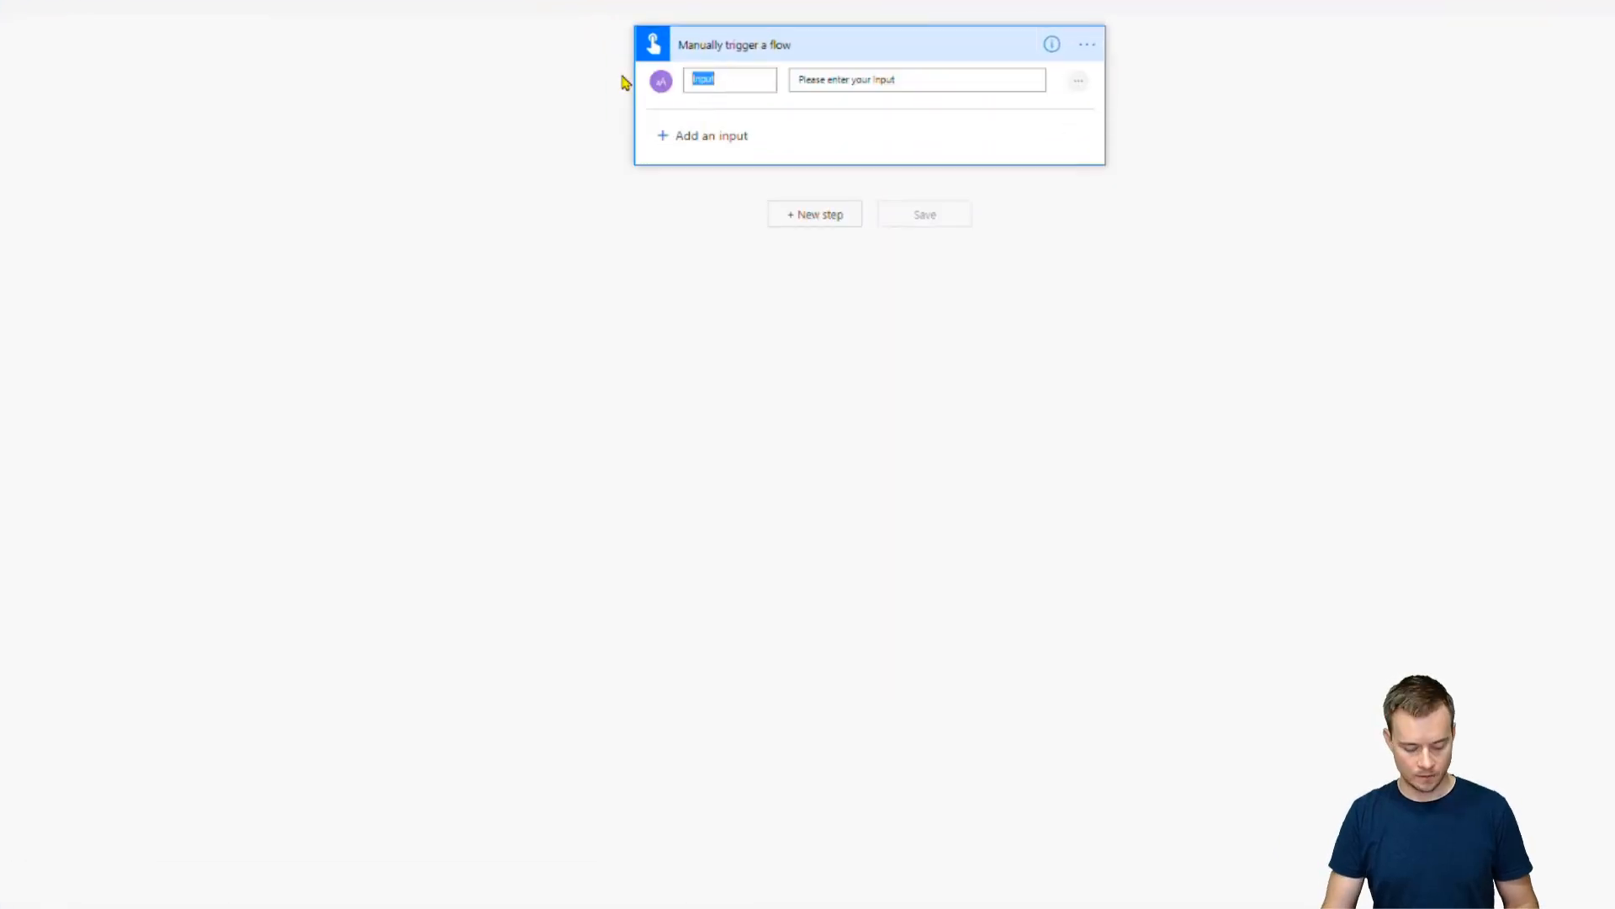
type("Va")
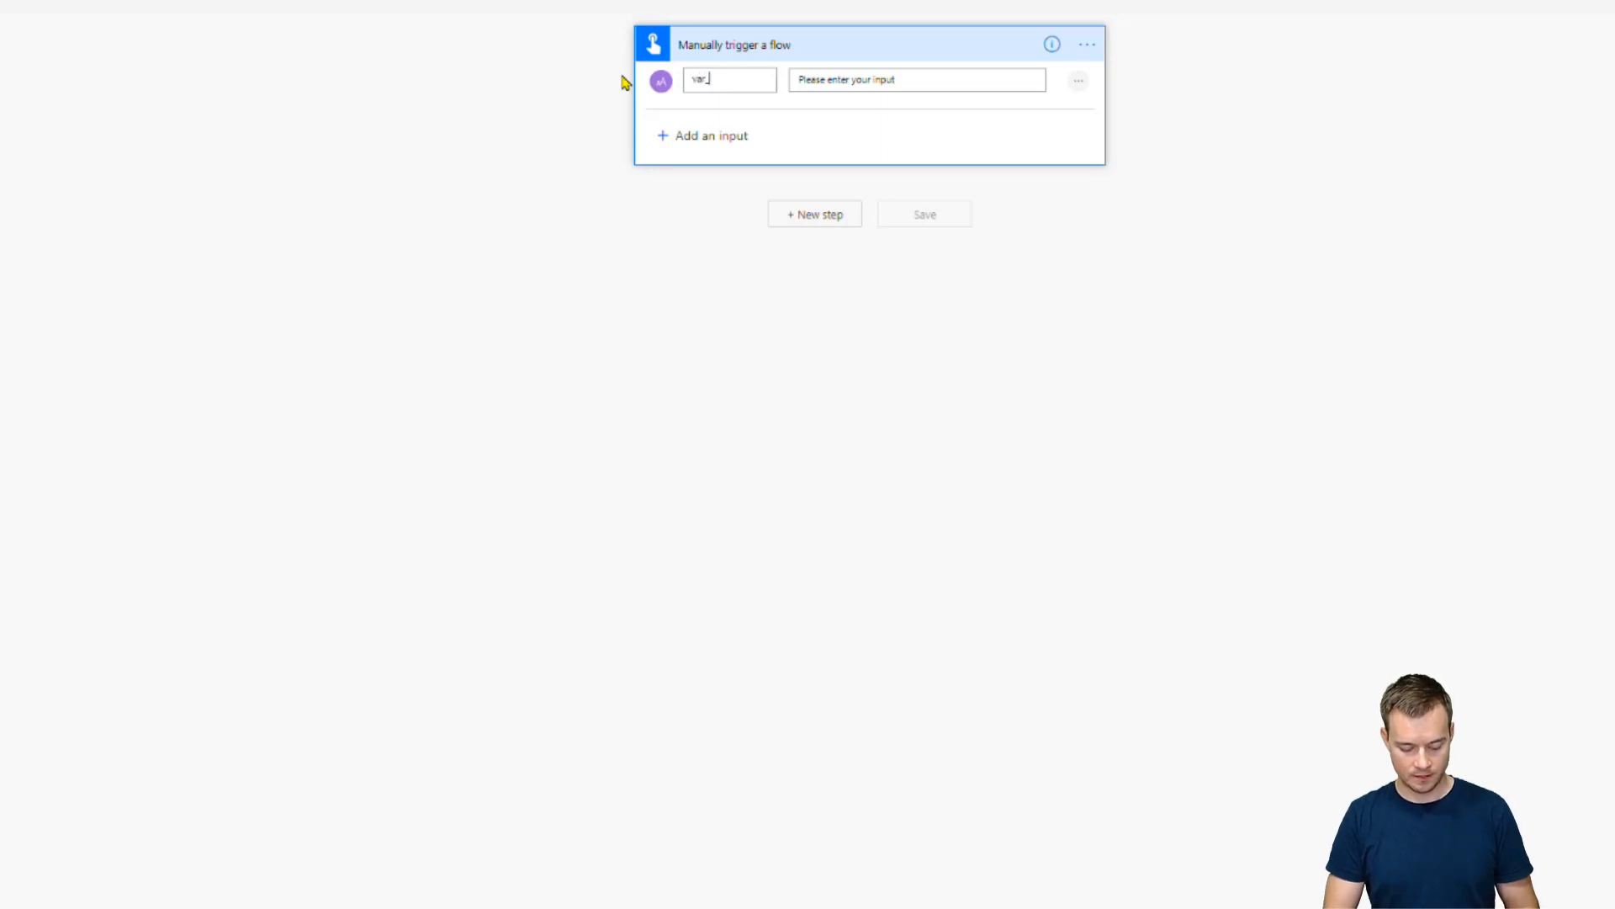
type("r_Recipient")
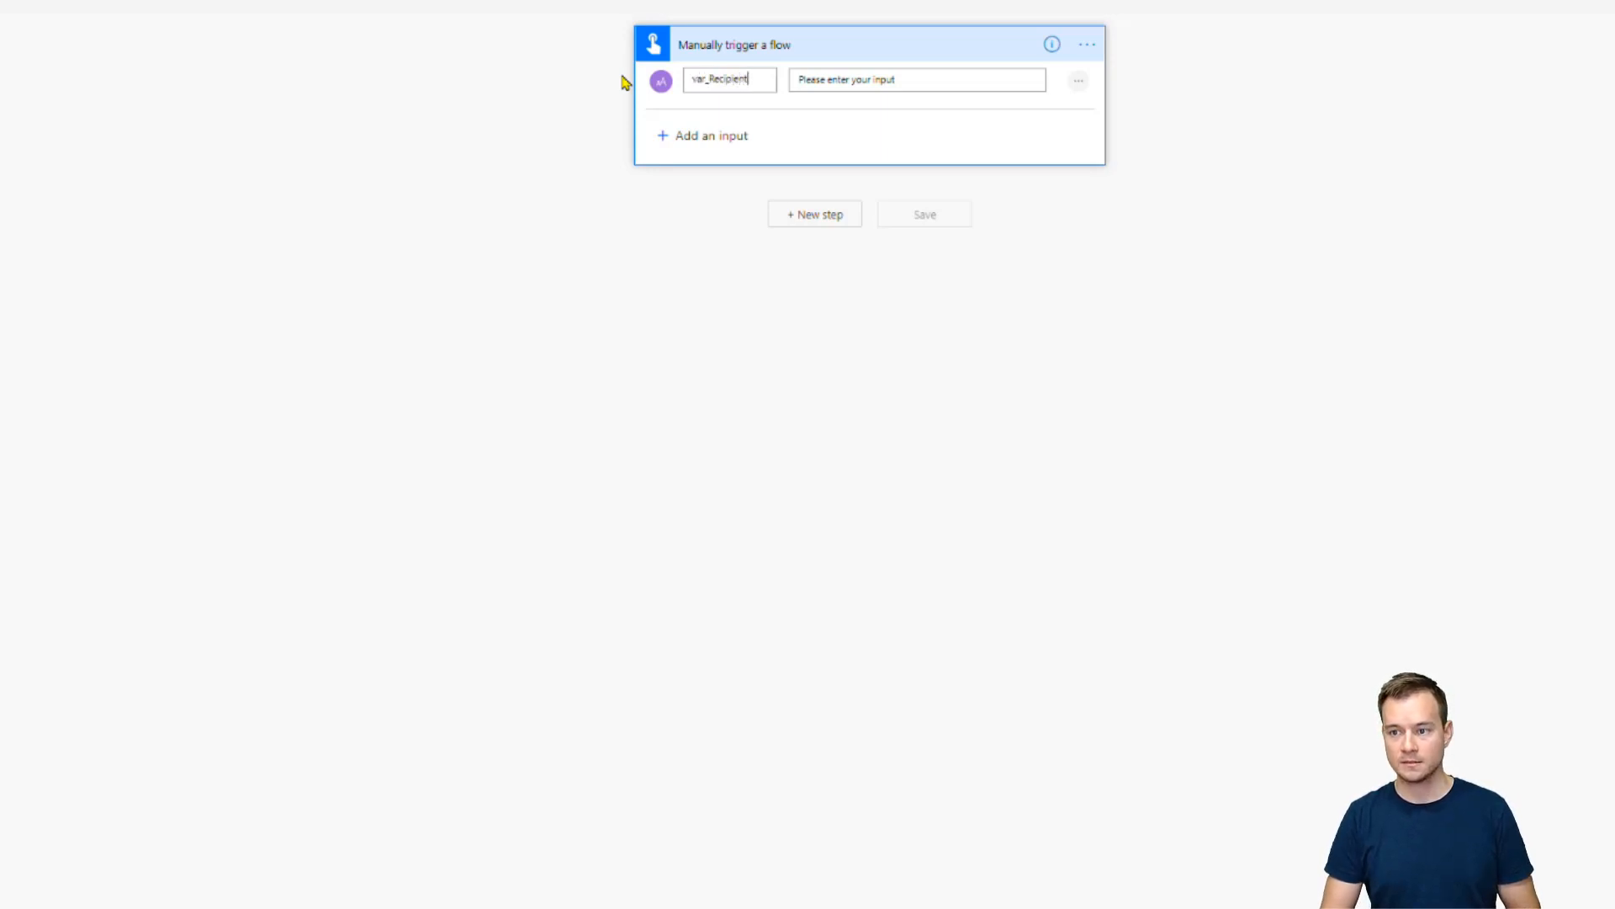
left_click(683, 134)
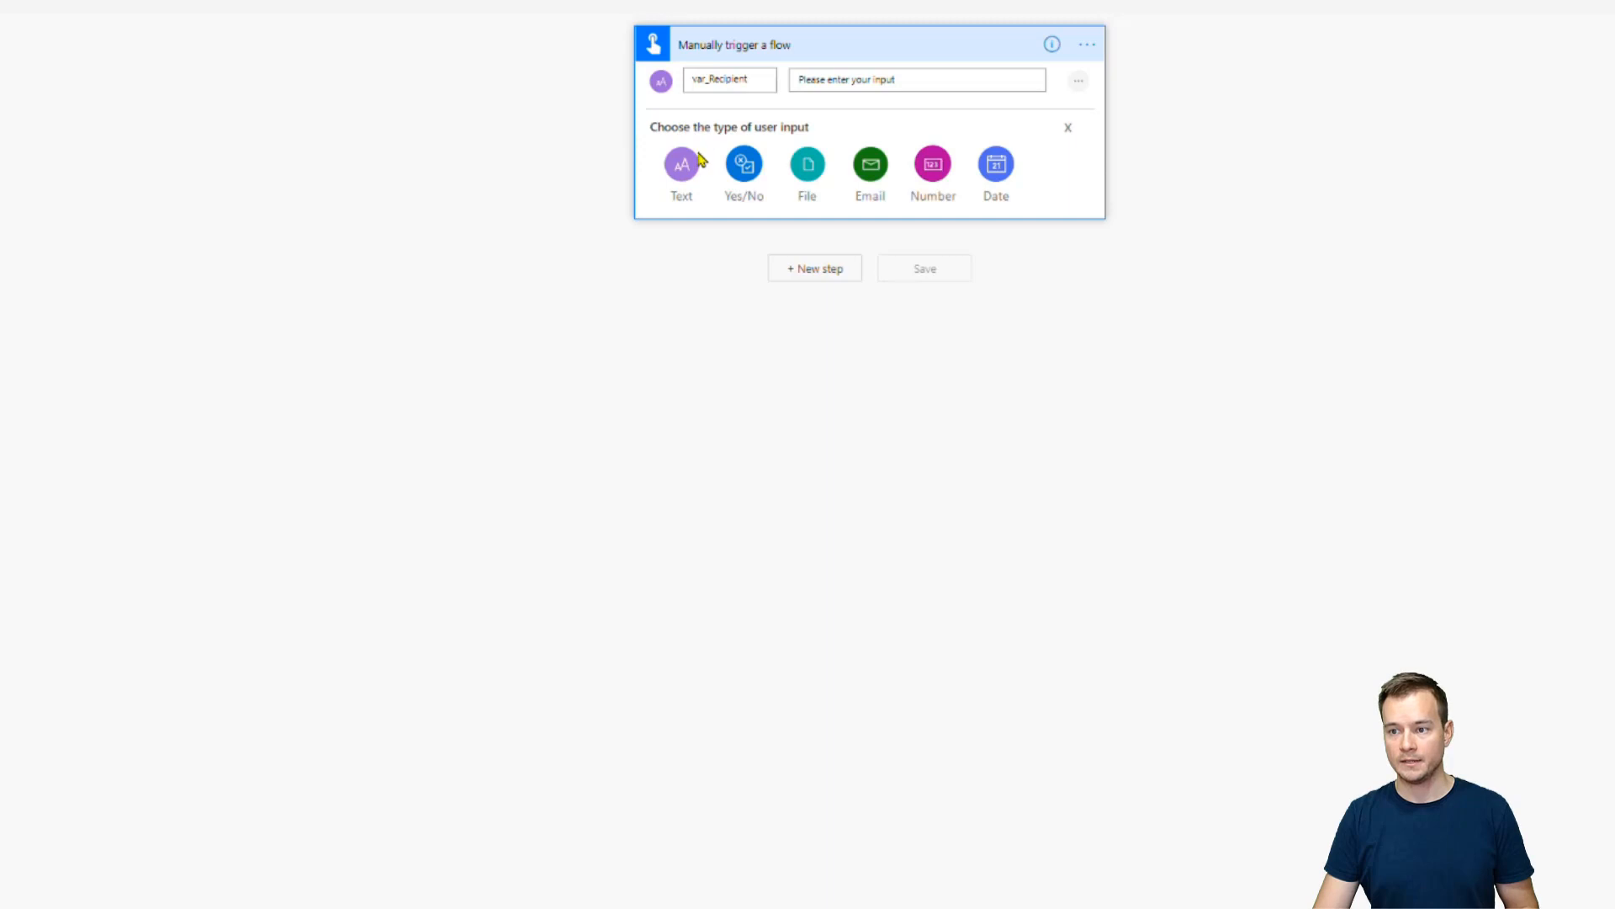
left_click(690, 164)
type("var_Title")
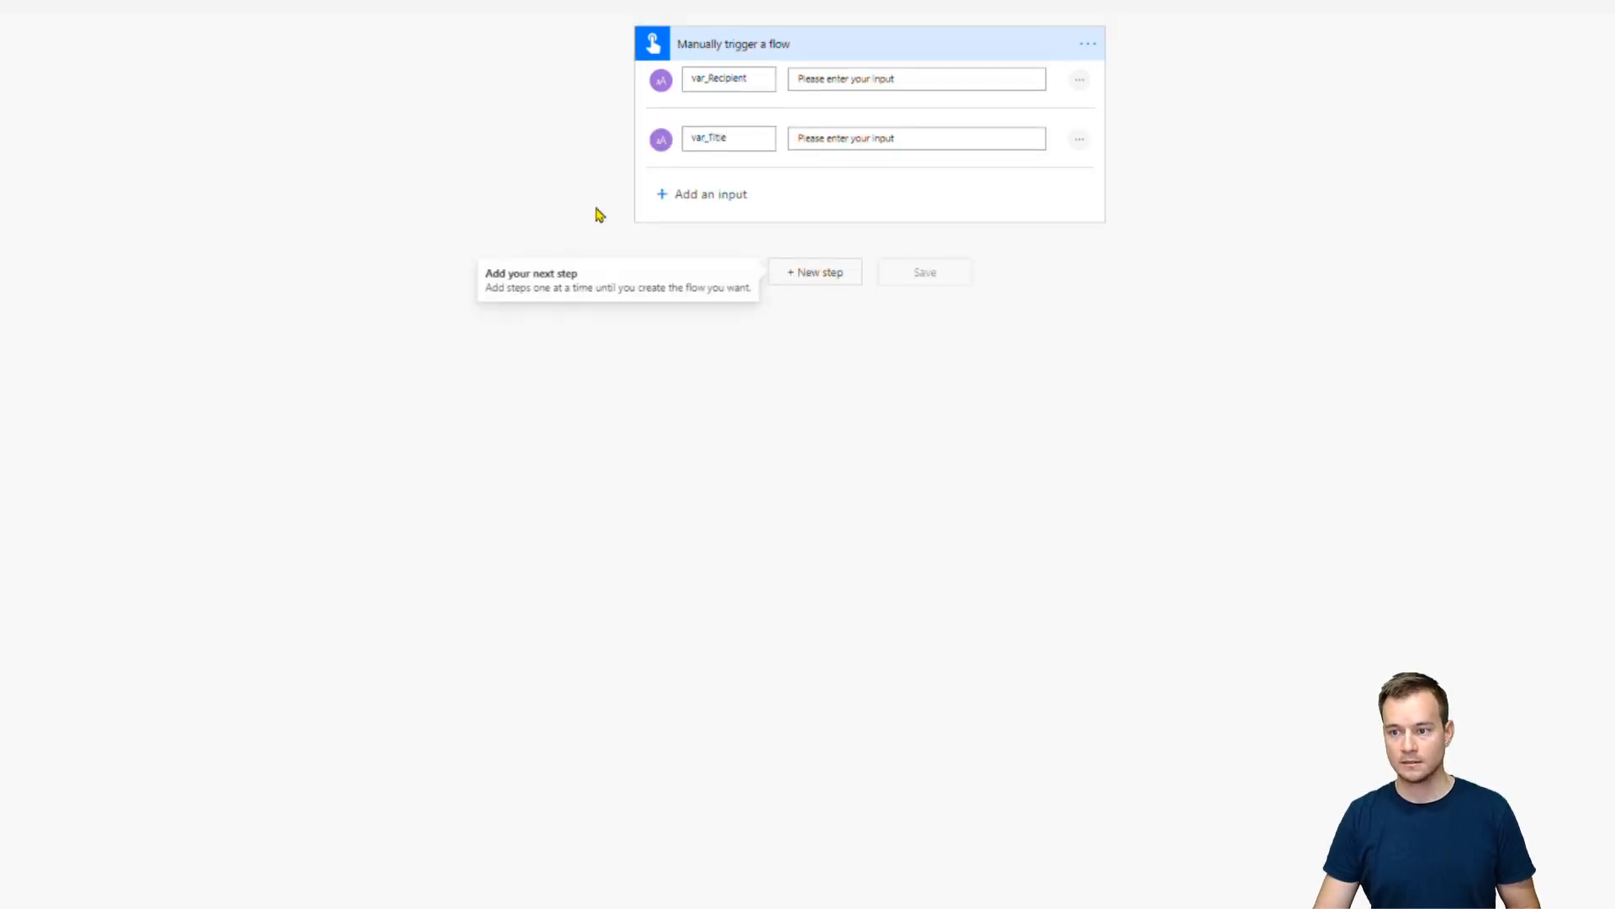
Add two more text inputs to the trigger, var_IBAN and var_Amount
left_click(699, 200)
left_click(689, 222)
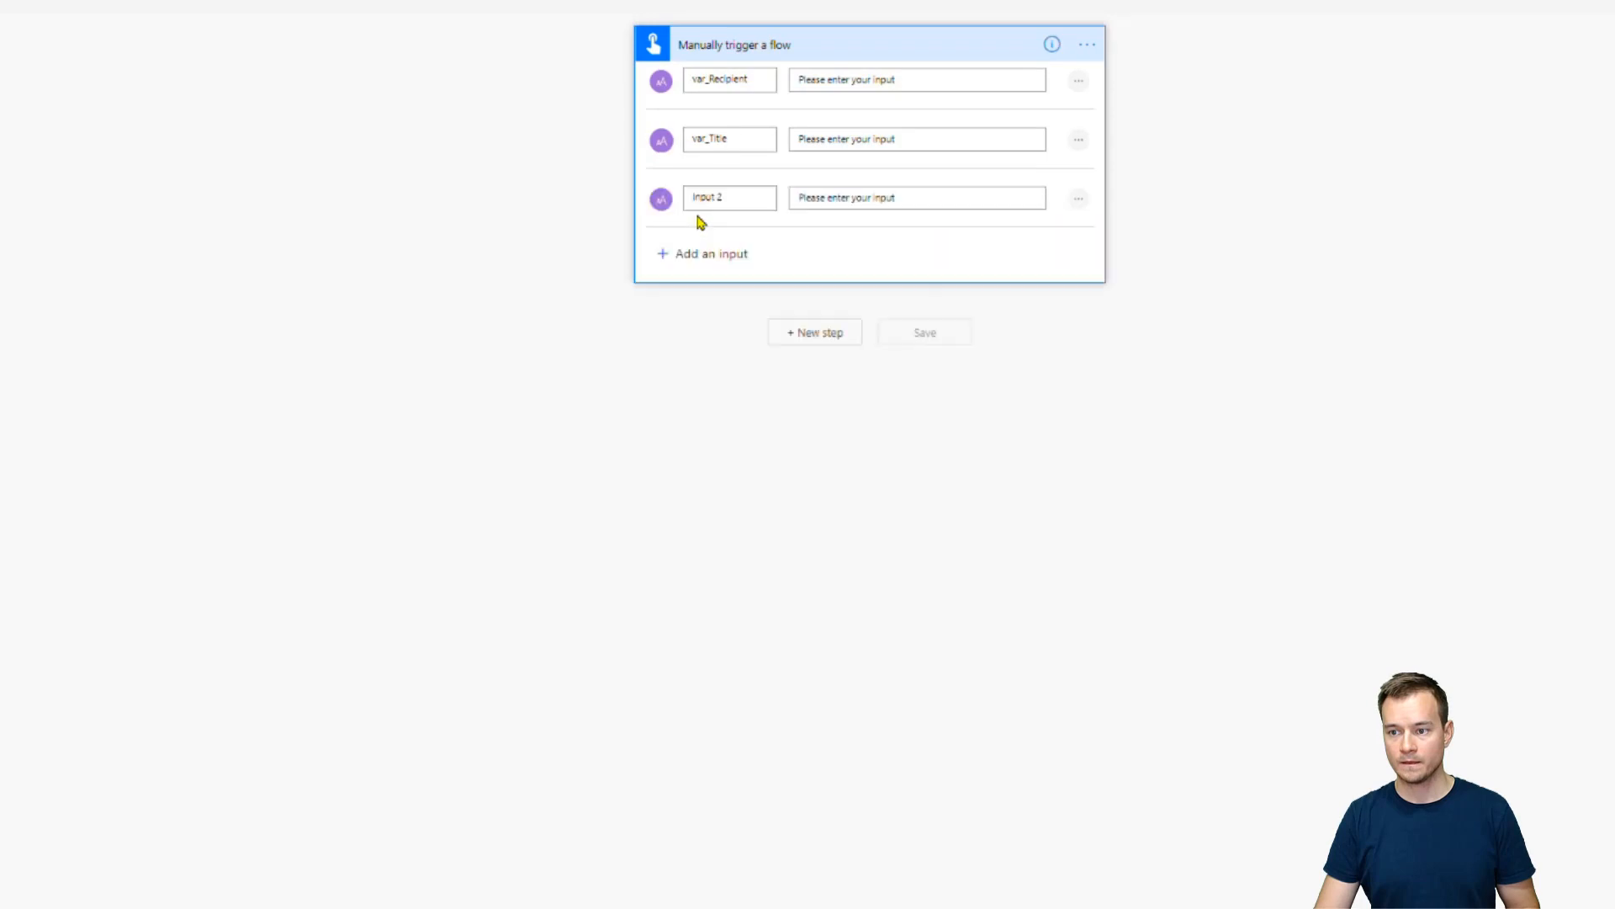
left_click(739, 202)
type("var_IBAN")
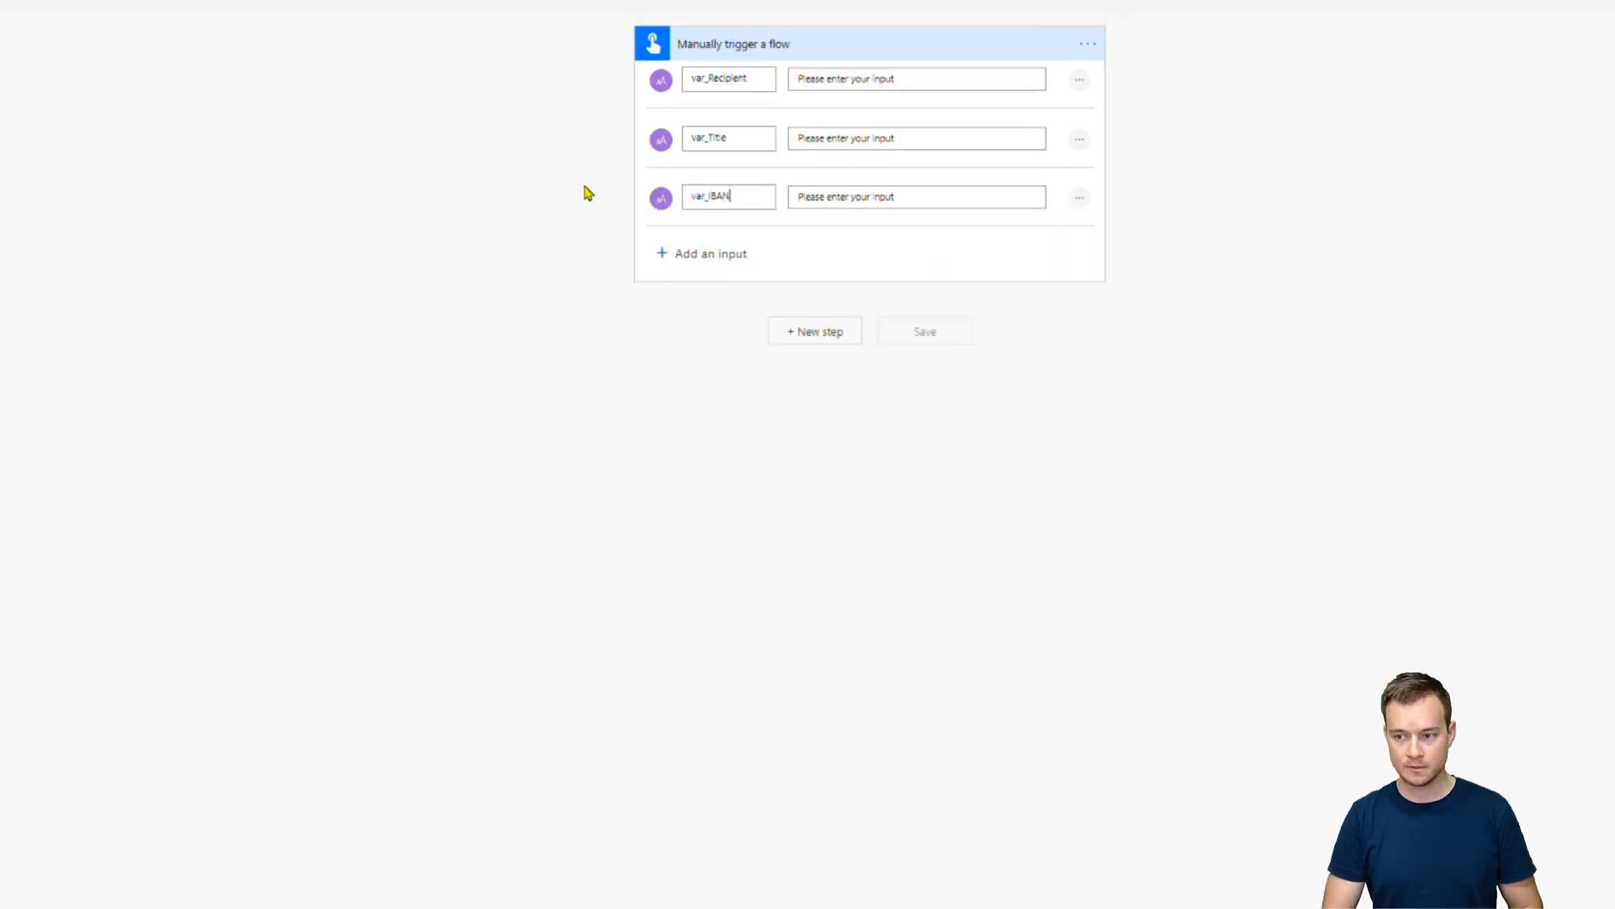
left_click(683, 252)
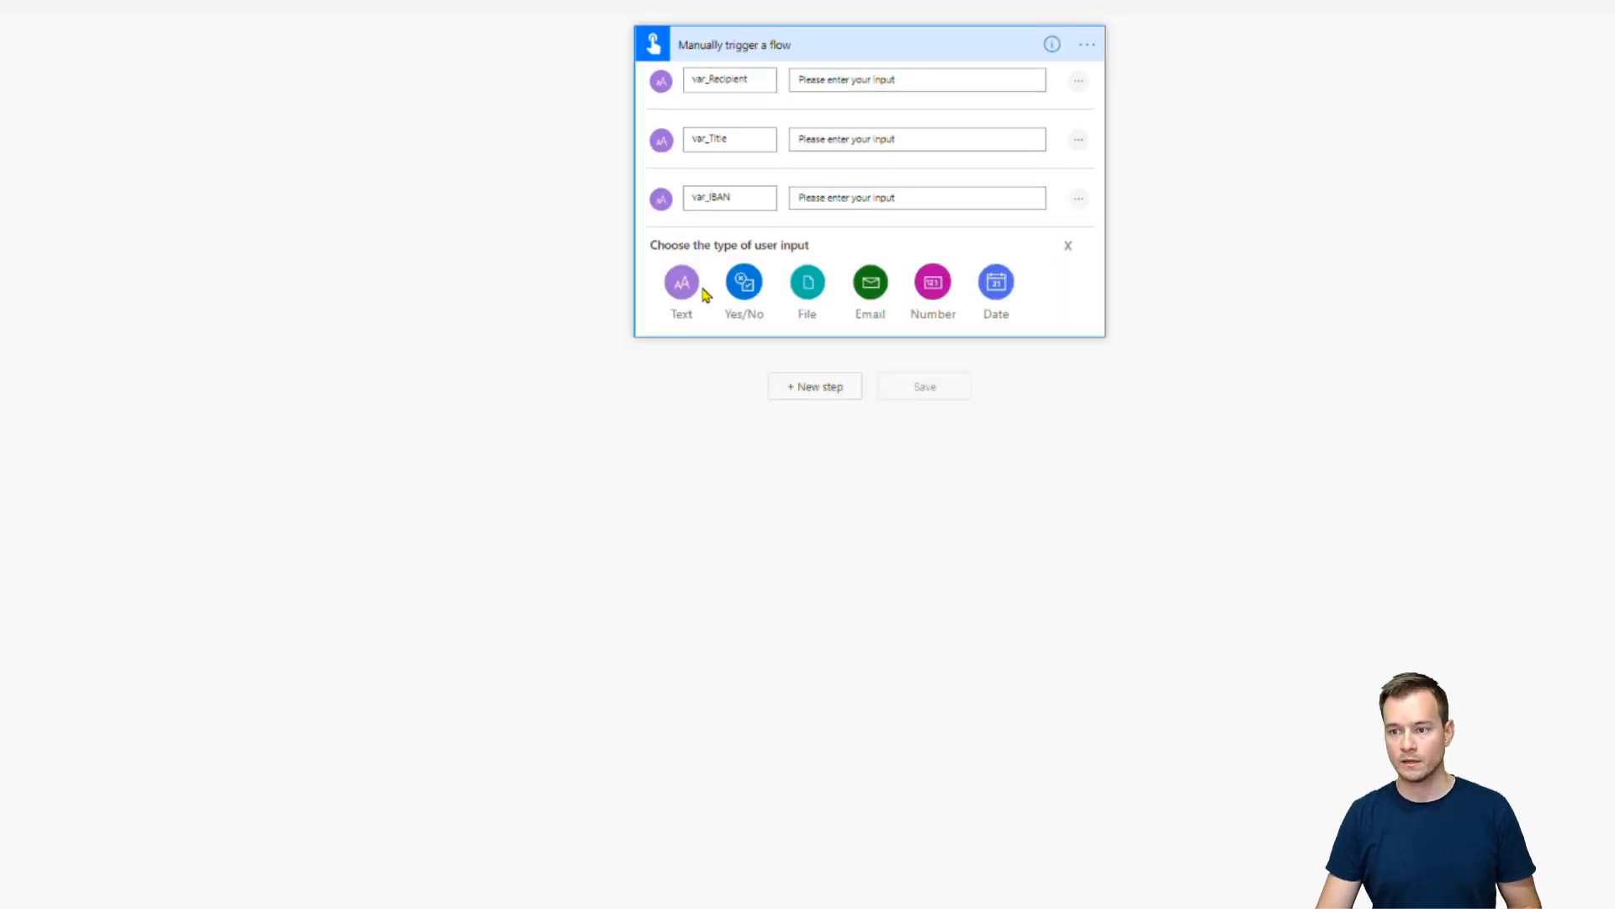
left_click(698, 287)
left_click_drag(765, 256, 530, 249)
type("va")
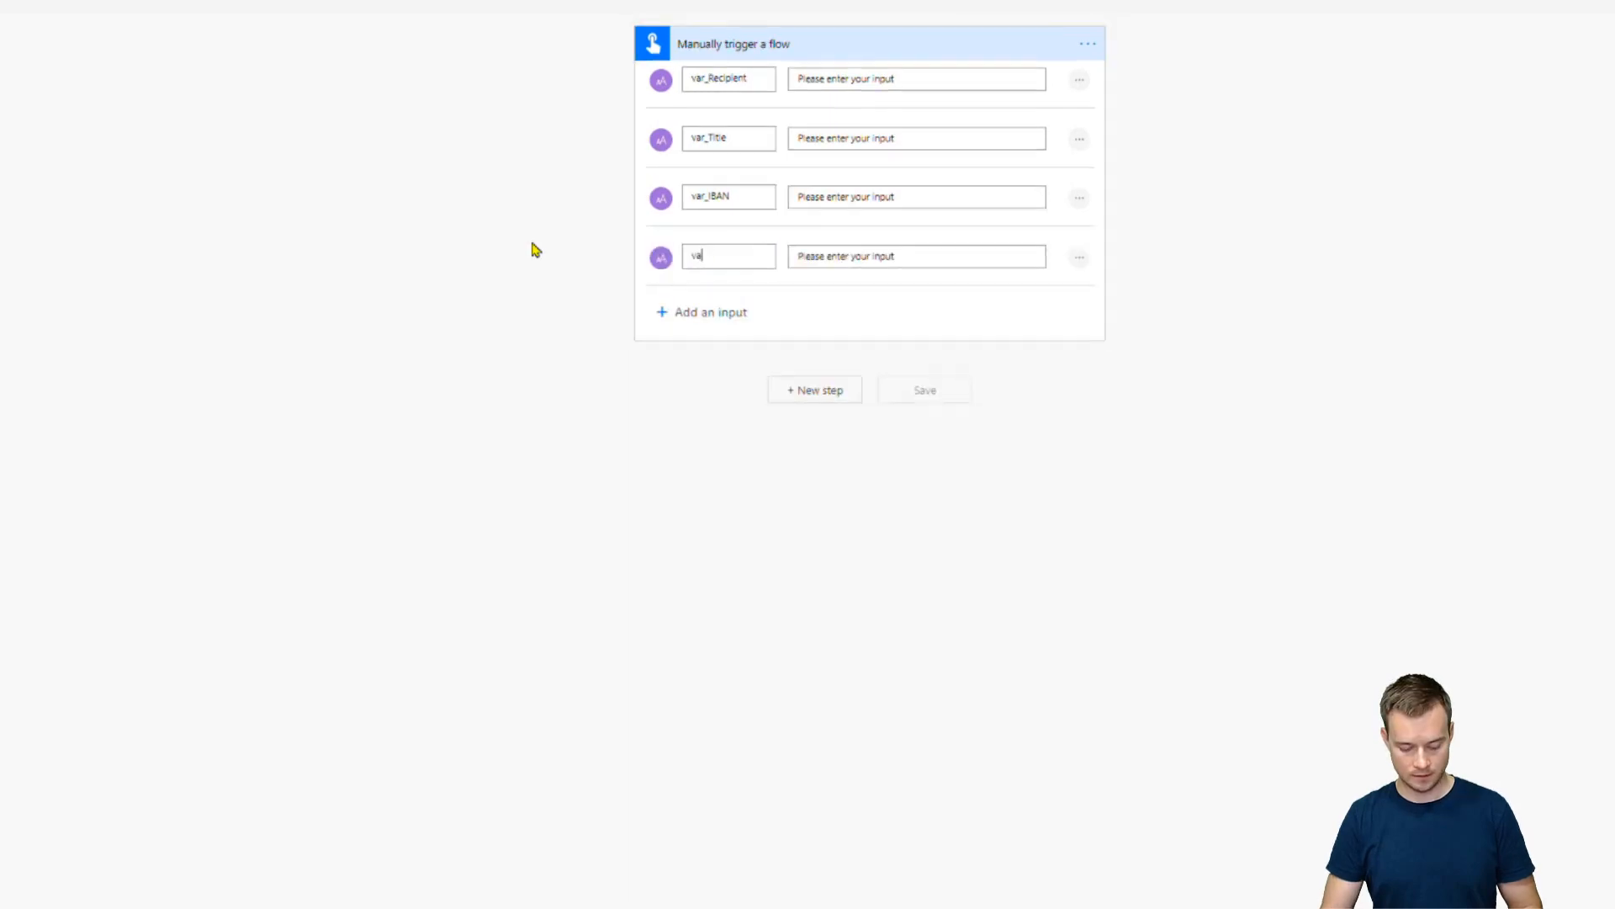
type("r_Amount")
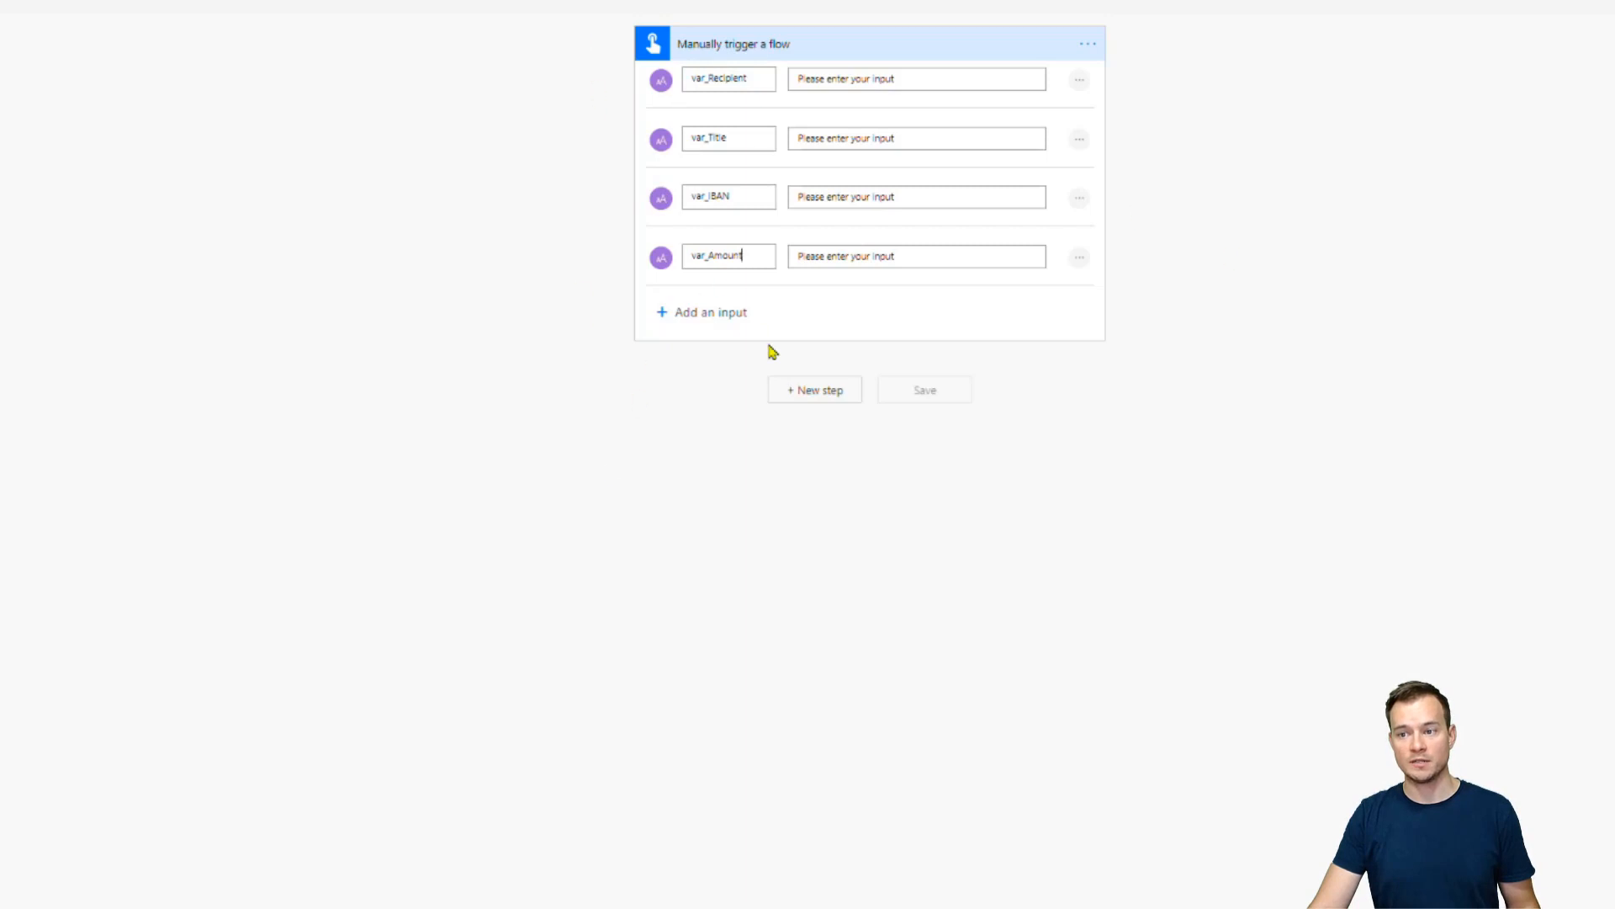
left_click(828, 394)
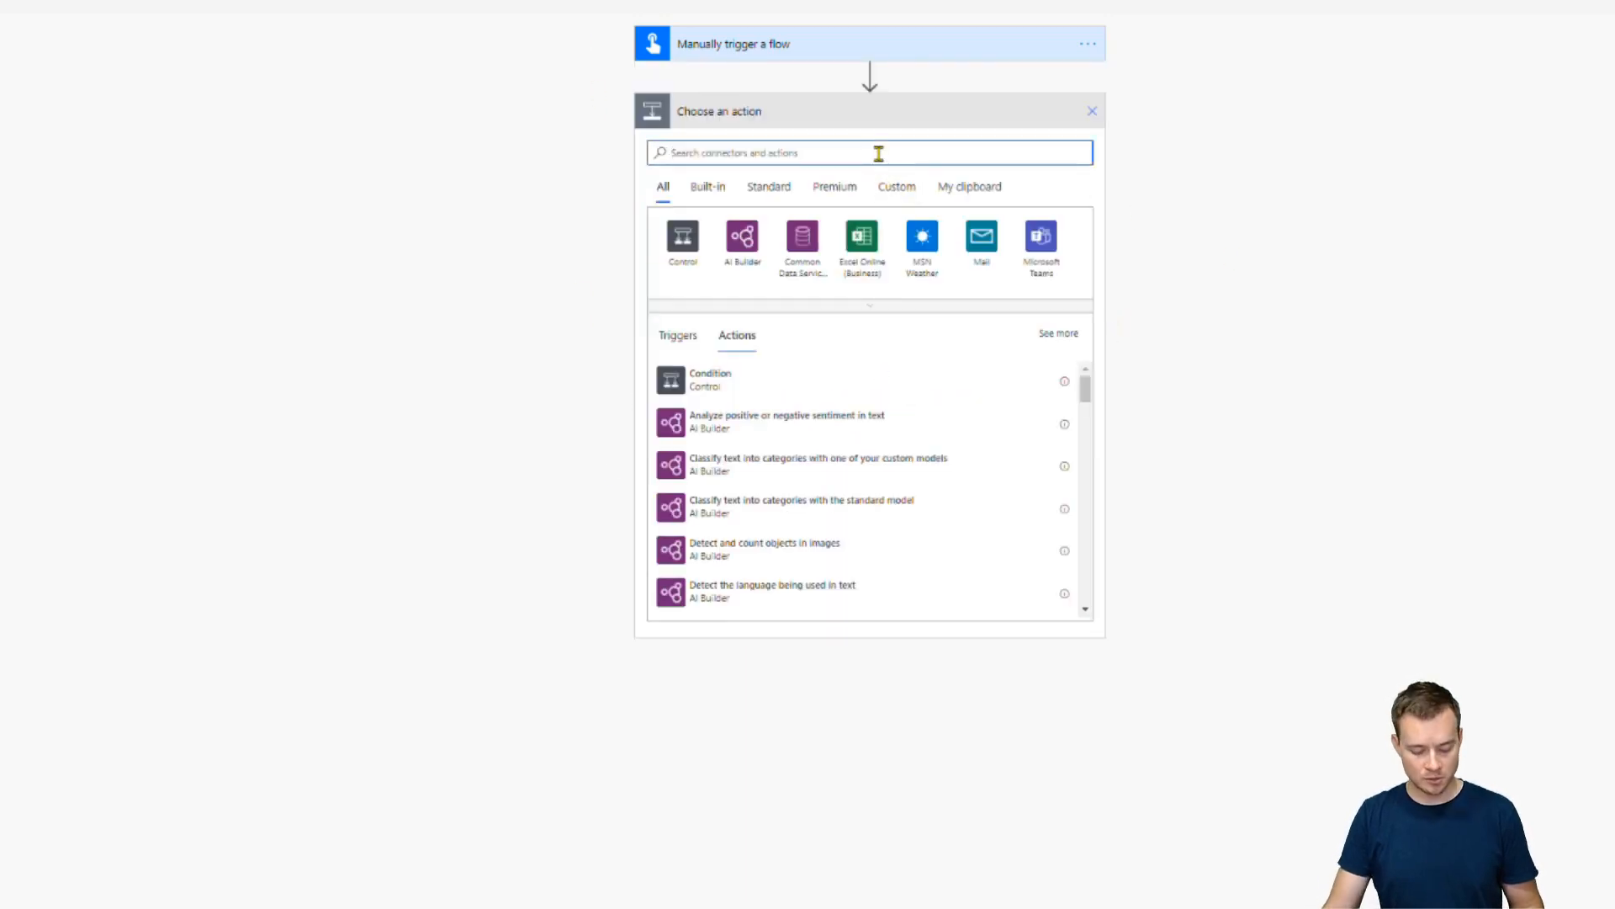
Search 'key vau' and add the Azure Key Vault Get secret action after the trigger
type("key vau")
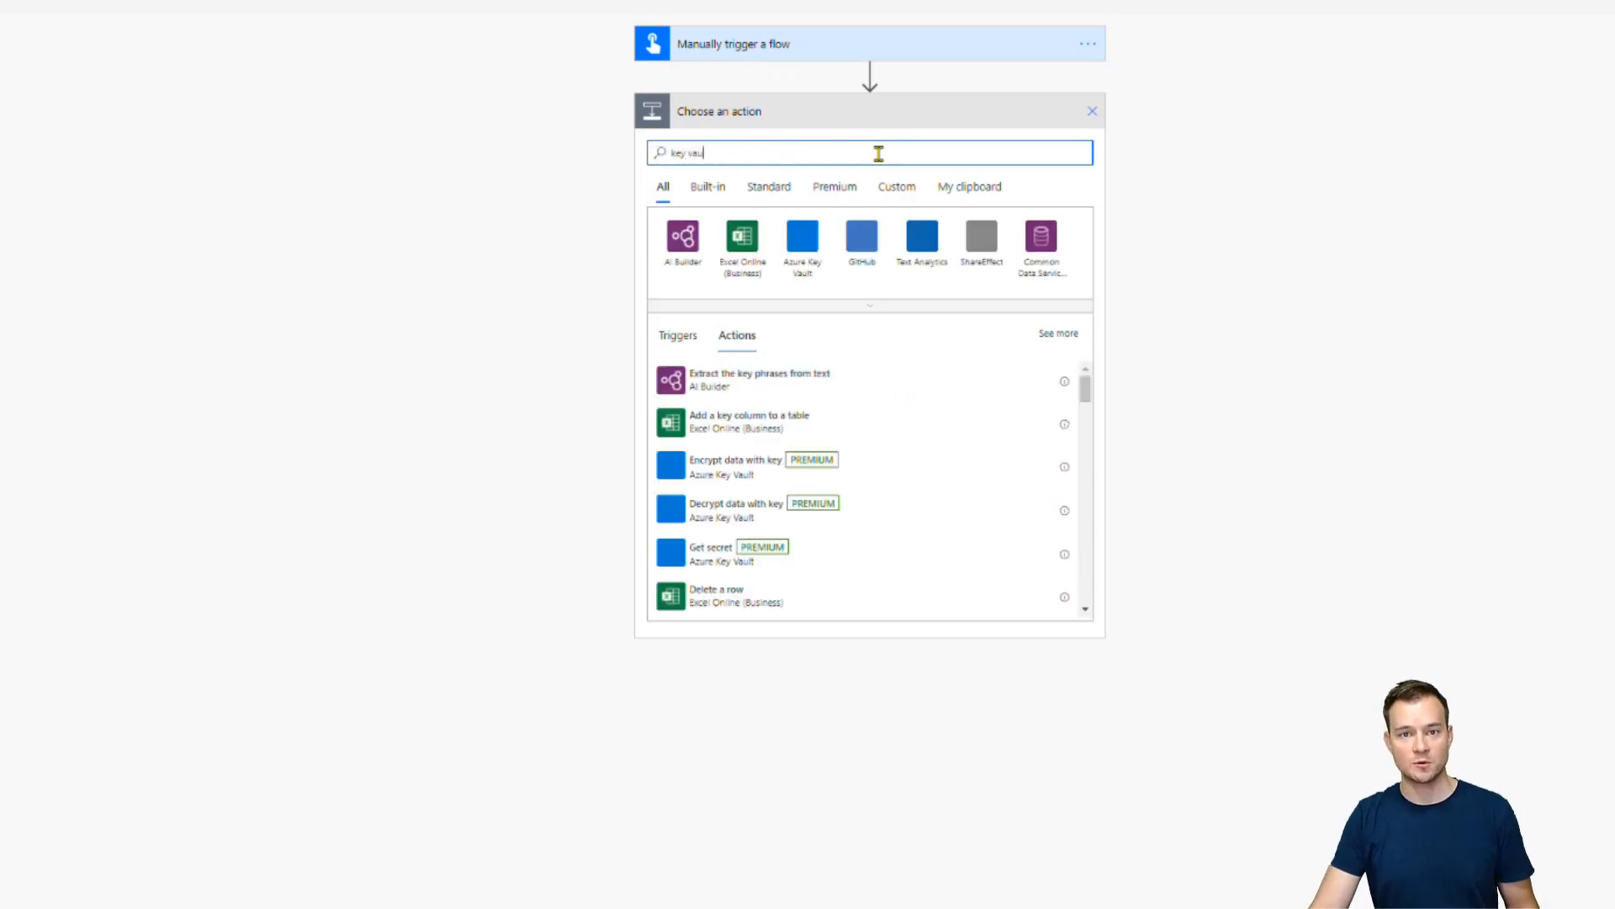
left_click(802, 262)
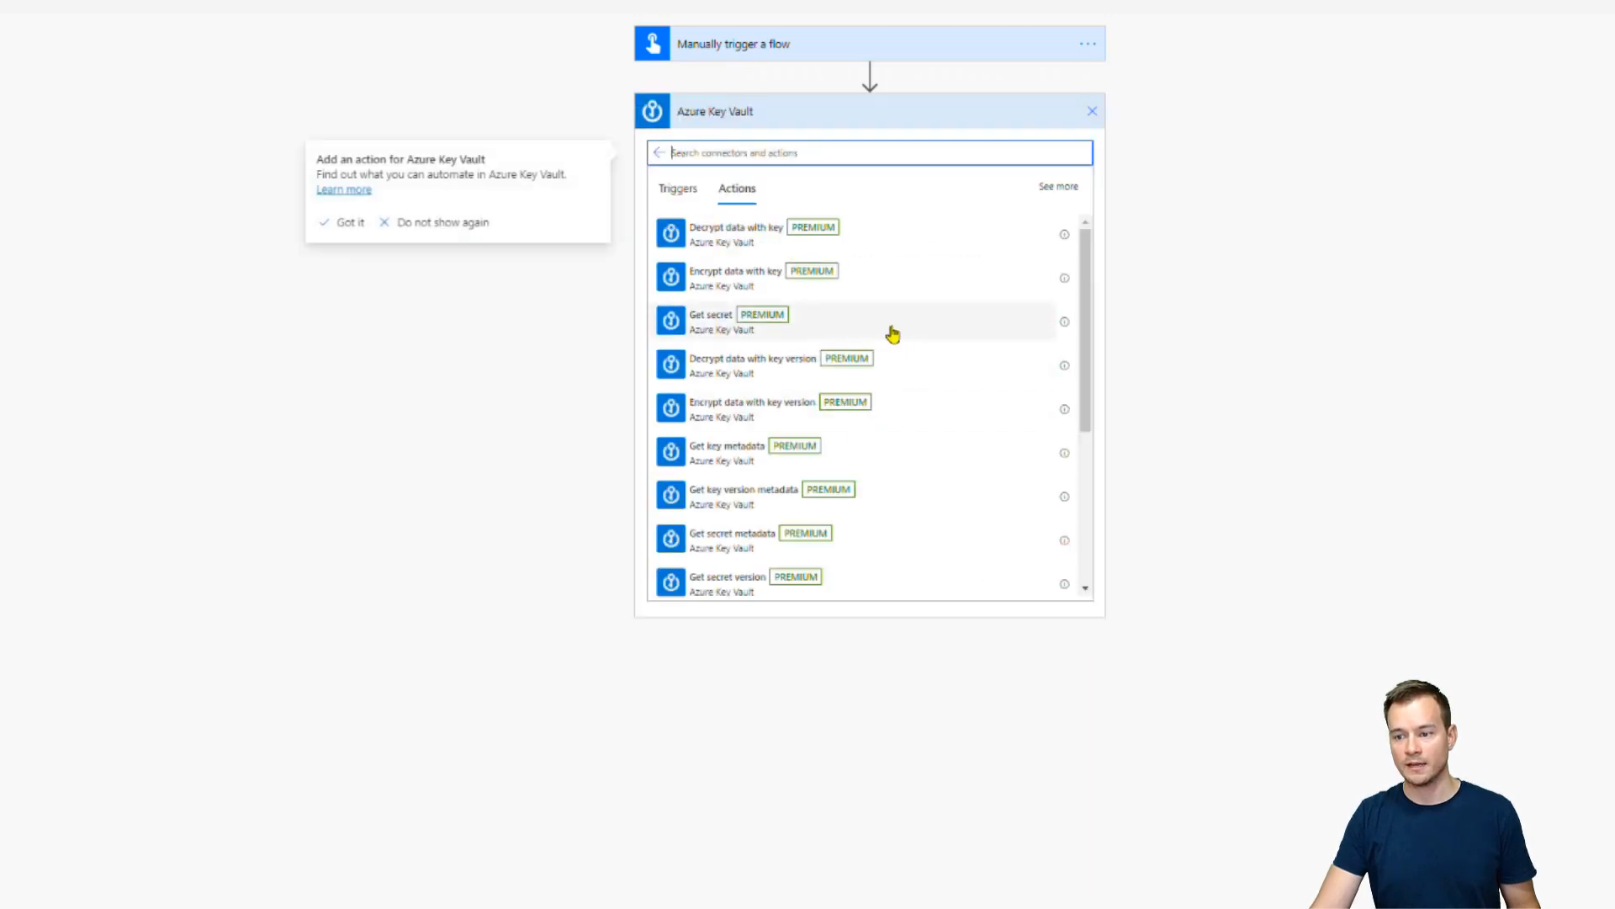
left_click(893, 333)
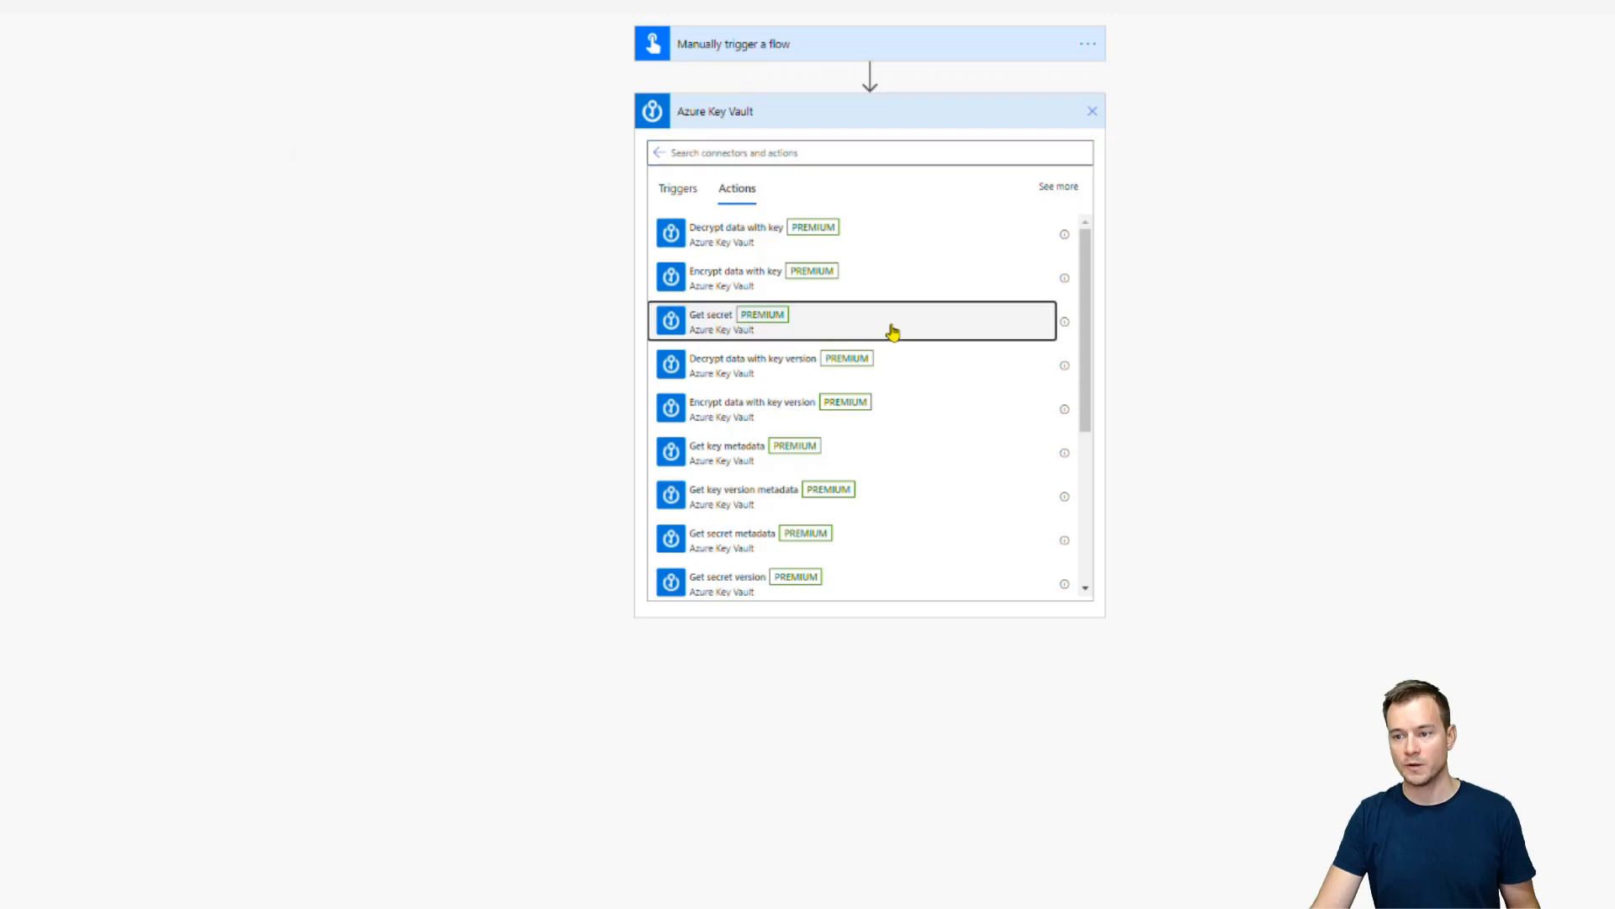
left_click(973, 154)
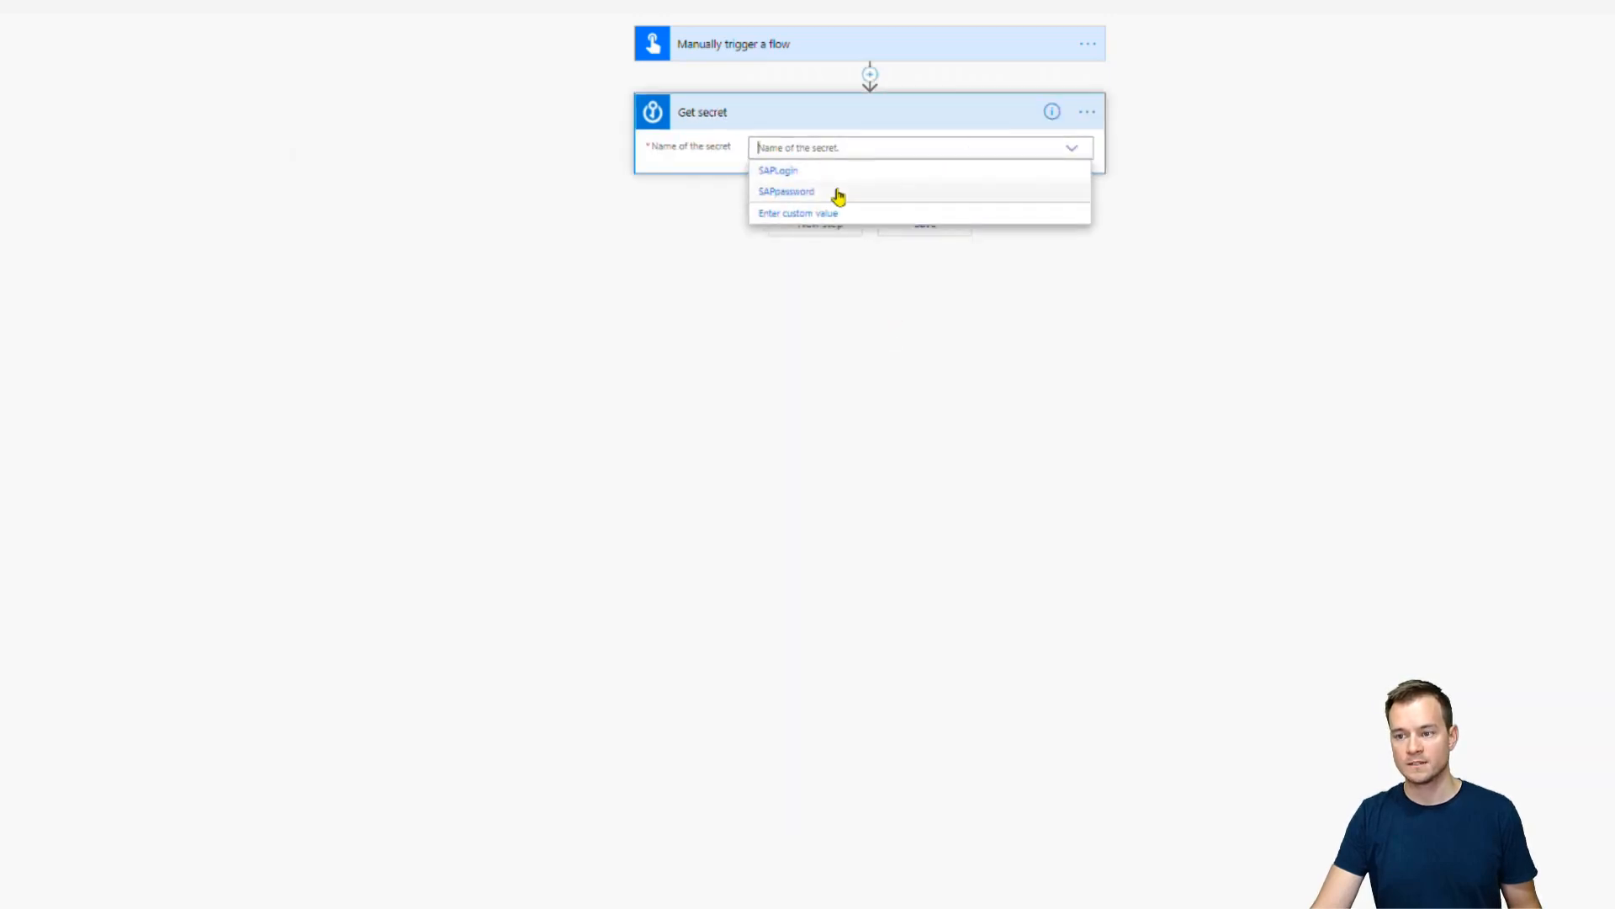
left_click(1088, 113)
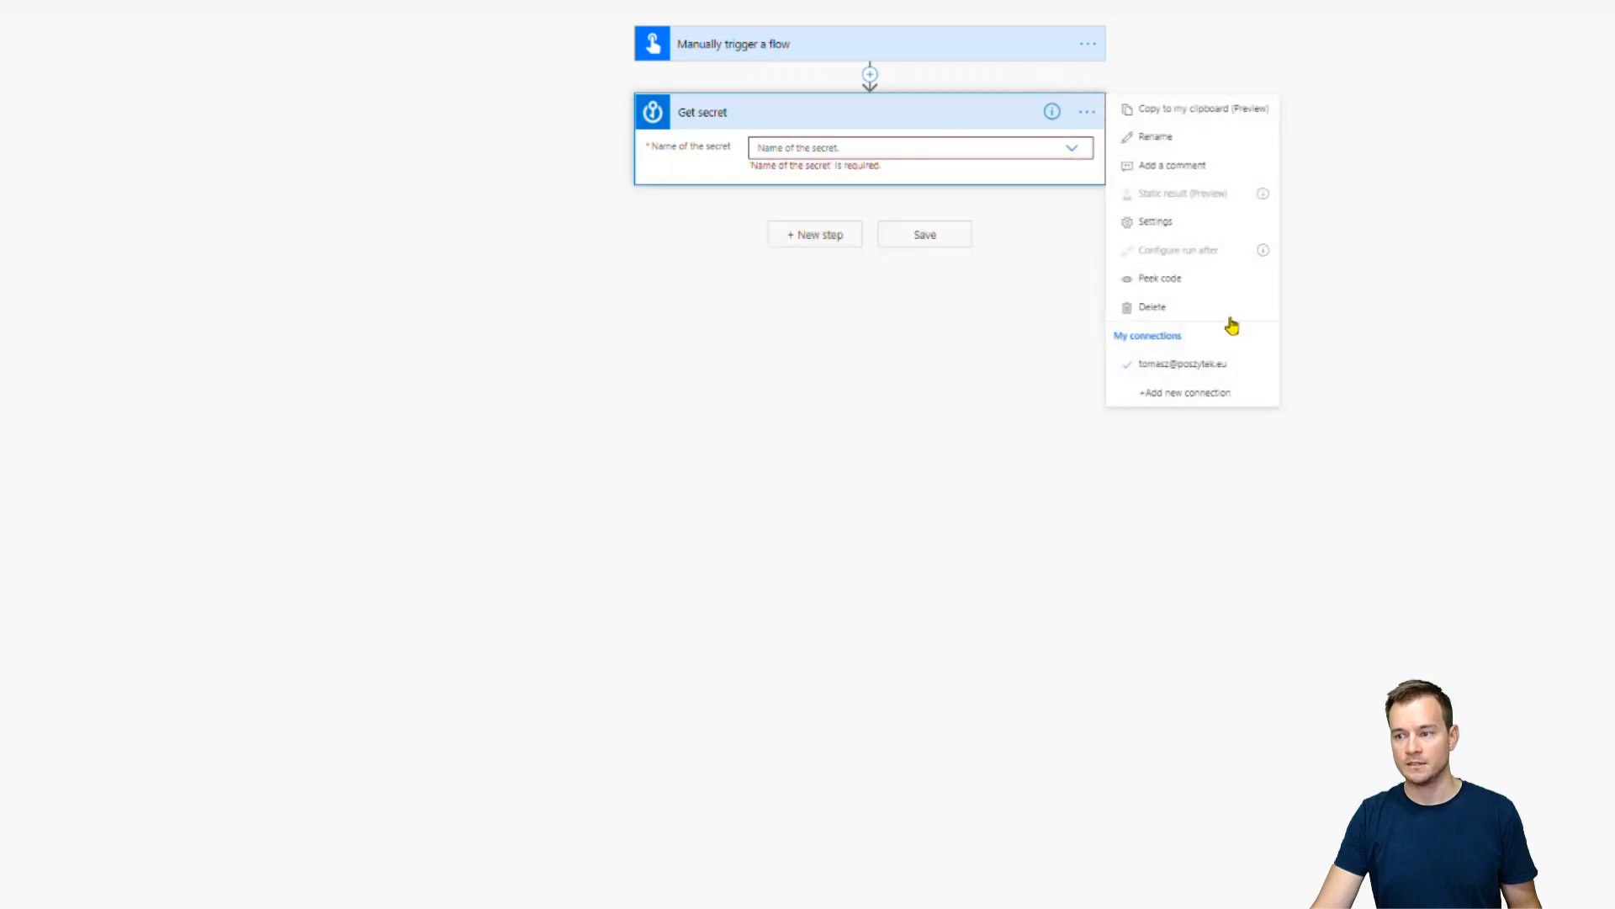
Connect Get secret to the BankAccountData vault, copying the name from Azure, and sign in
left_click(1203, 402)
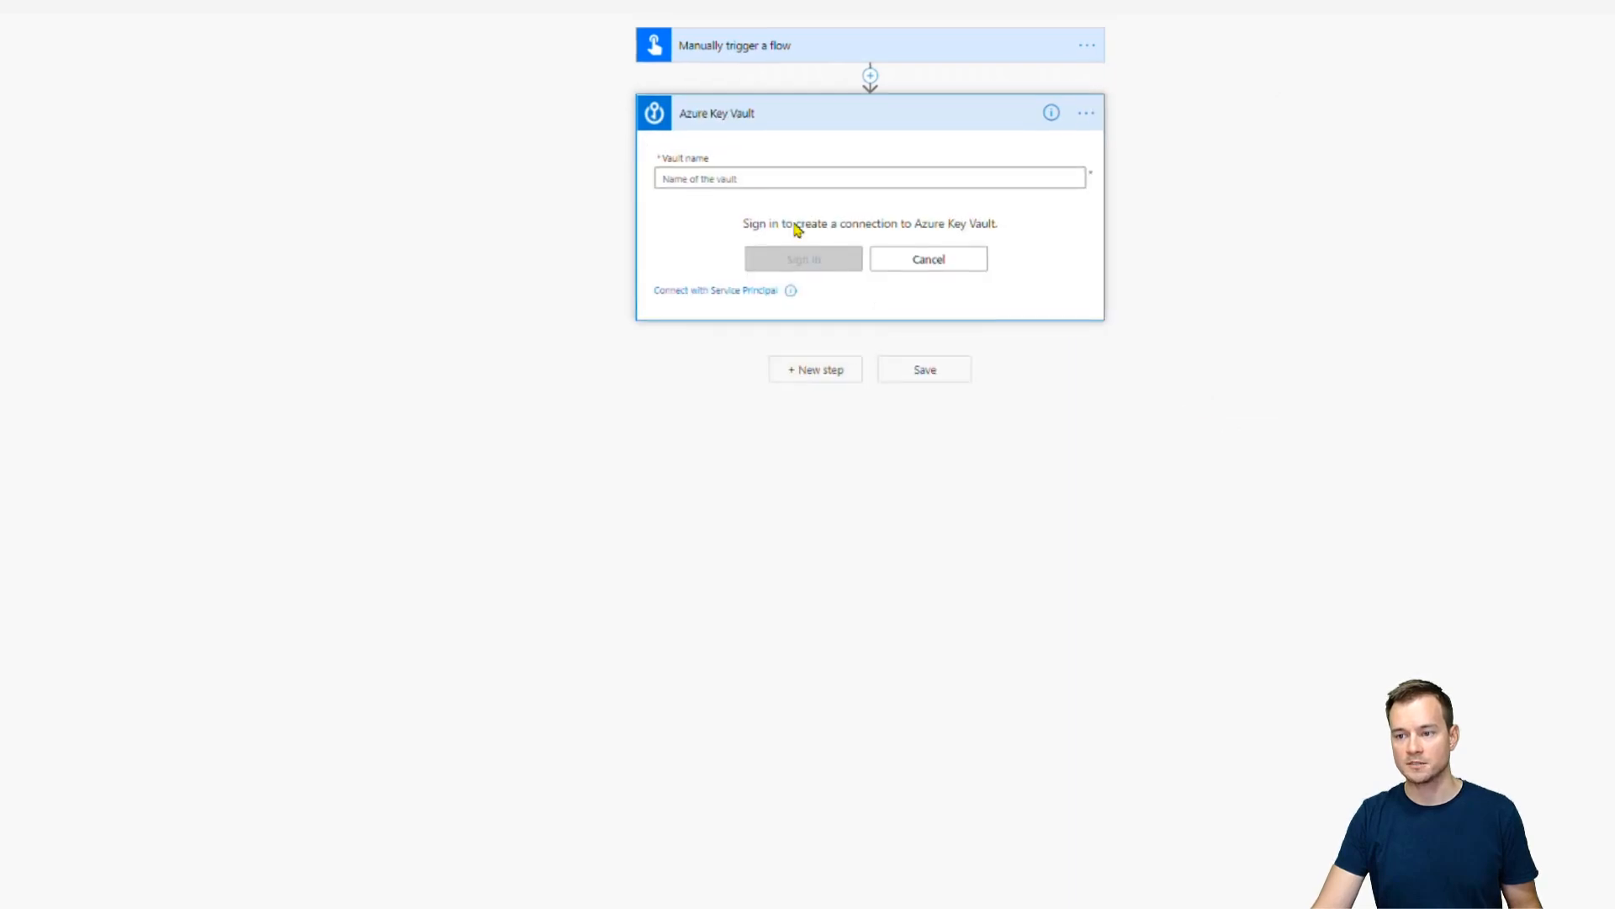
left_click(126, 10)
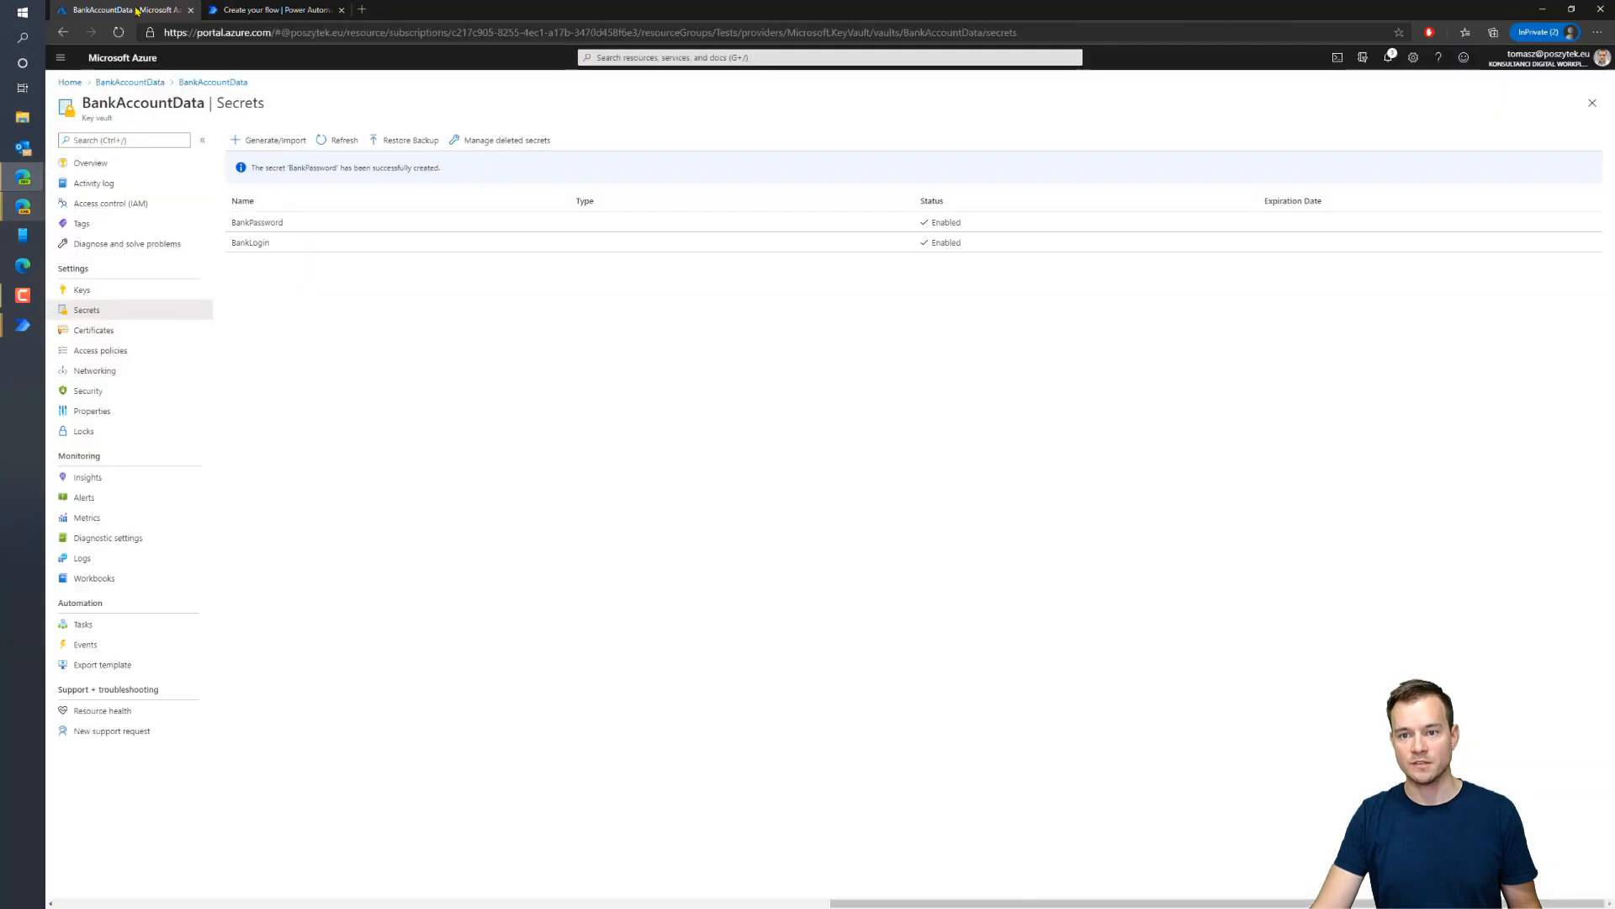
left_click_drag(205, 103, 86, 102)
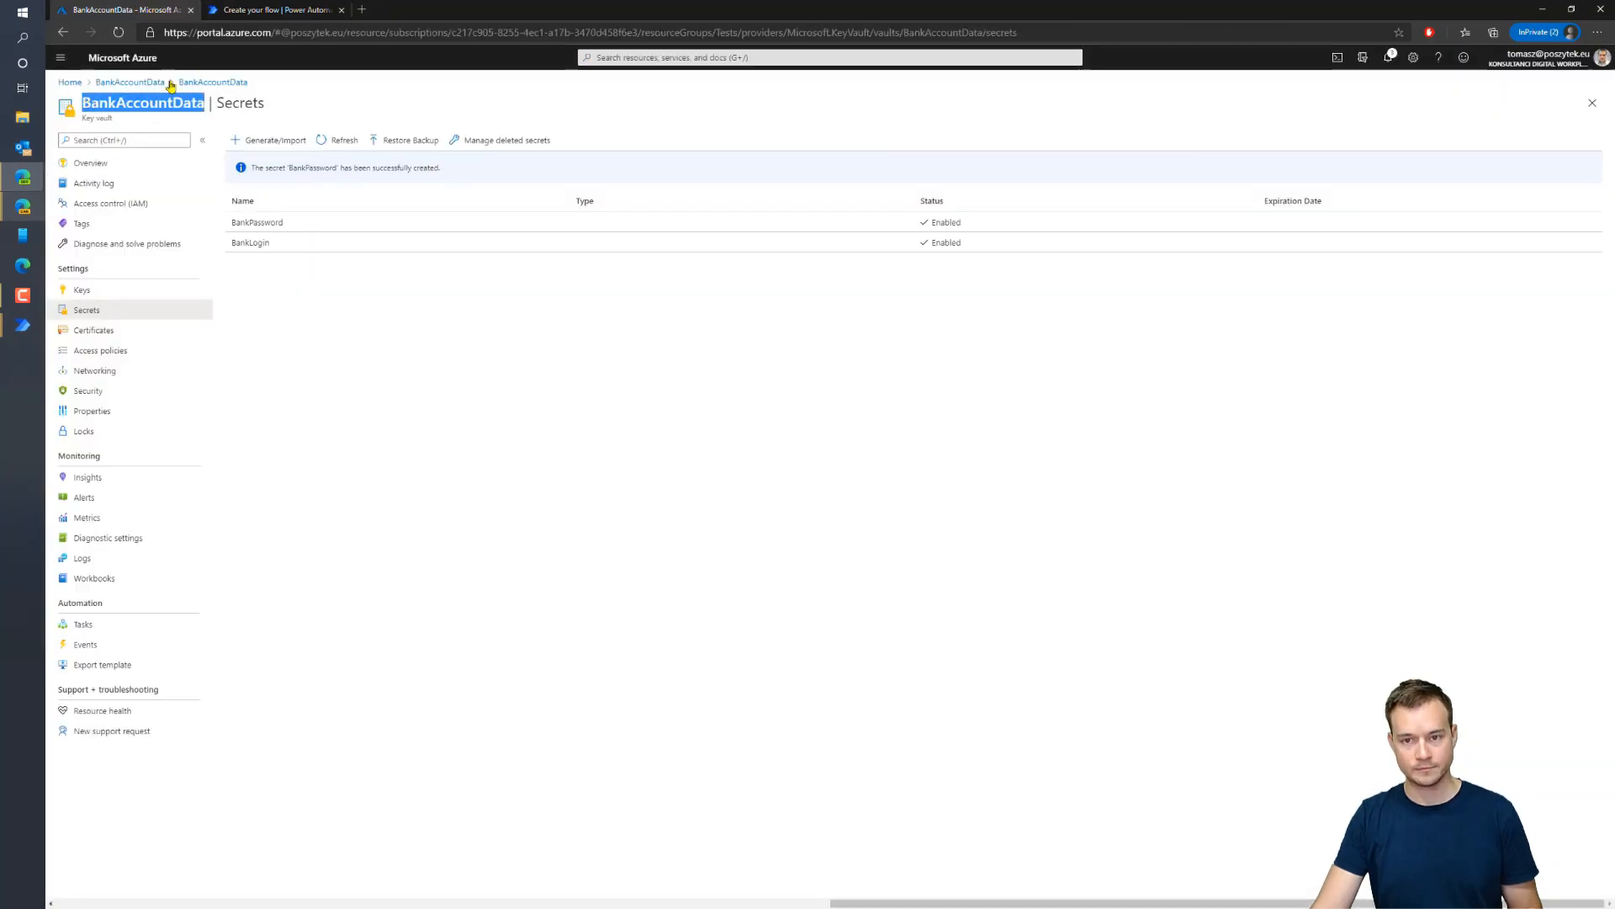
left_click(235, 13)
left_click(898, 214)
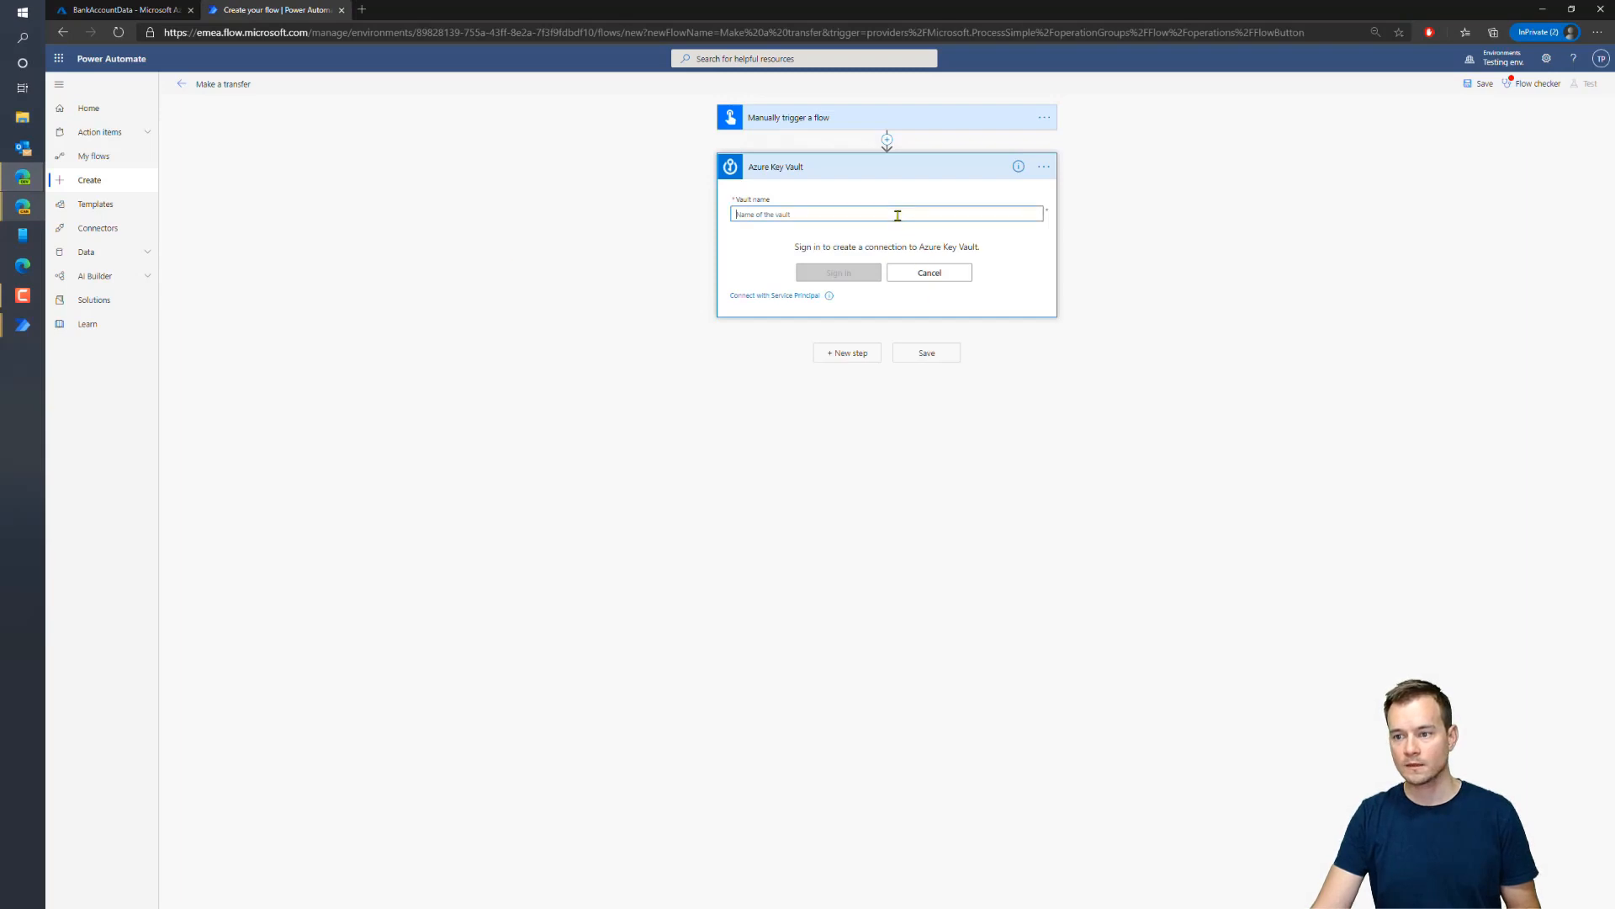
type("BankAccountData")
left_click(839, 278)
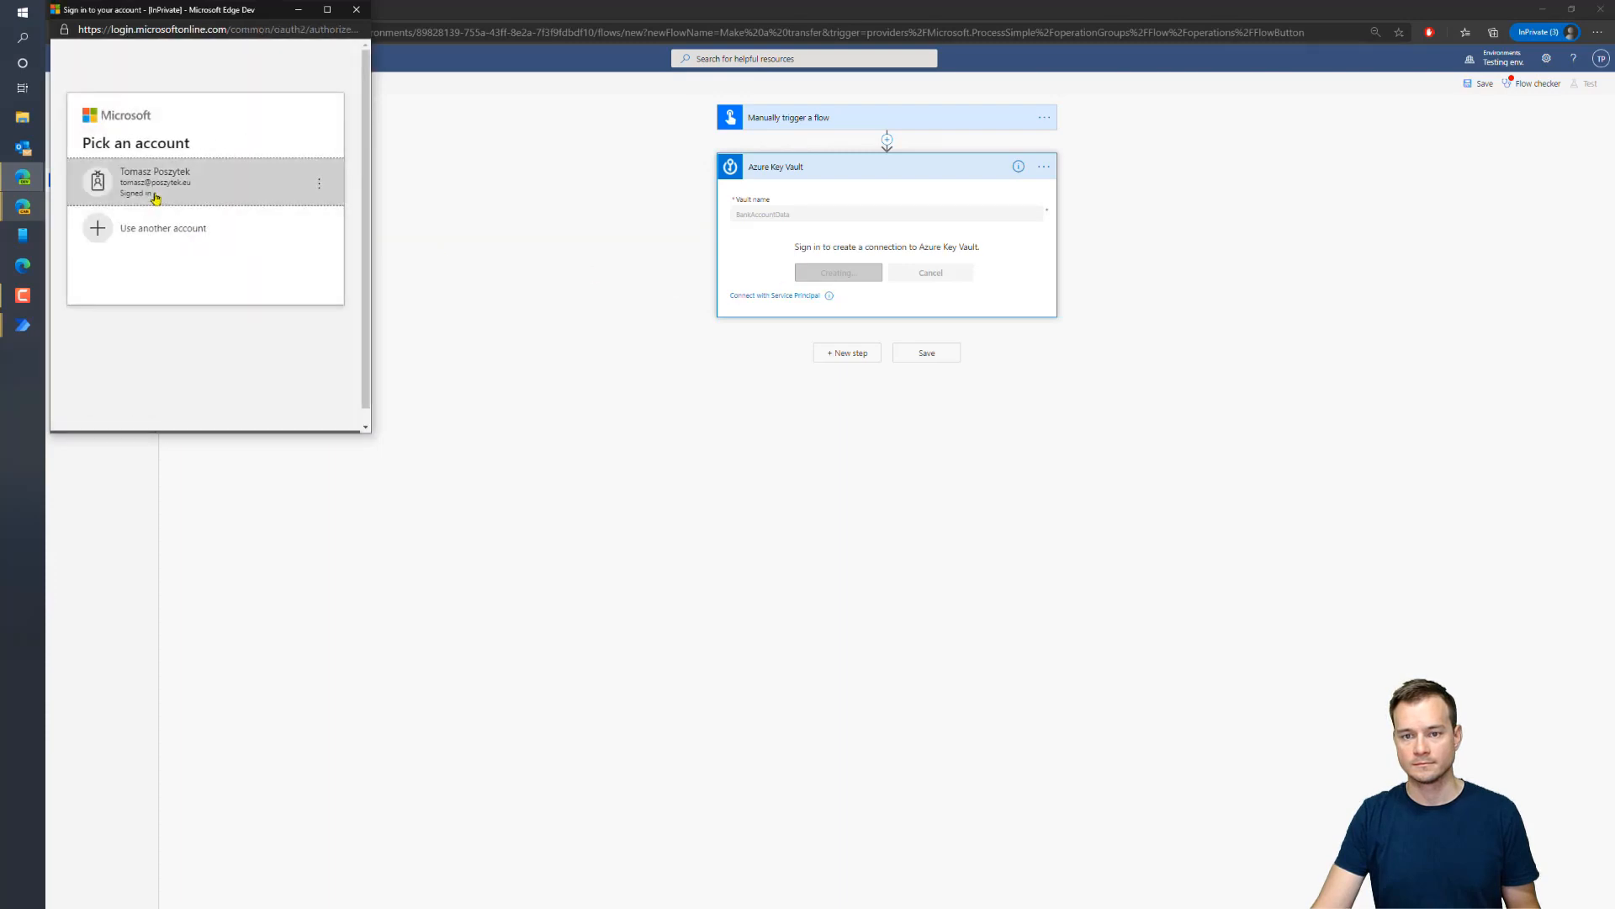
left_click(156, 197)
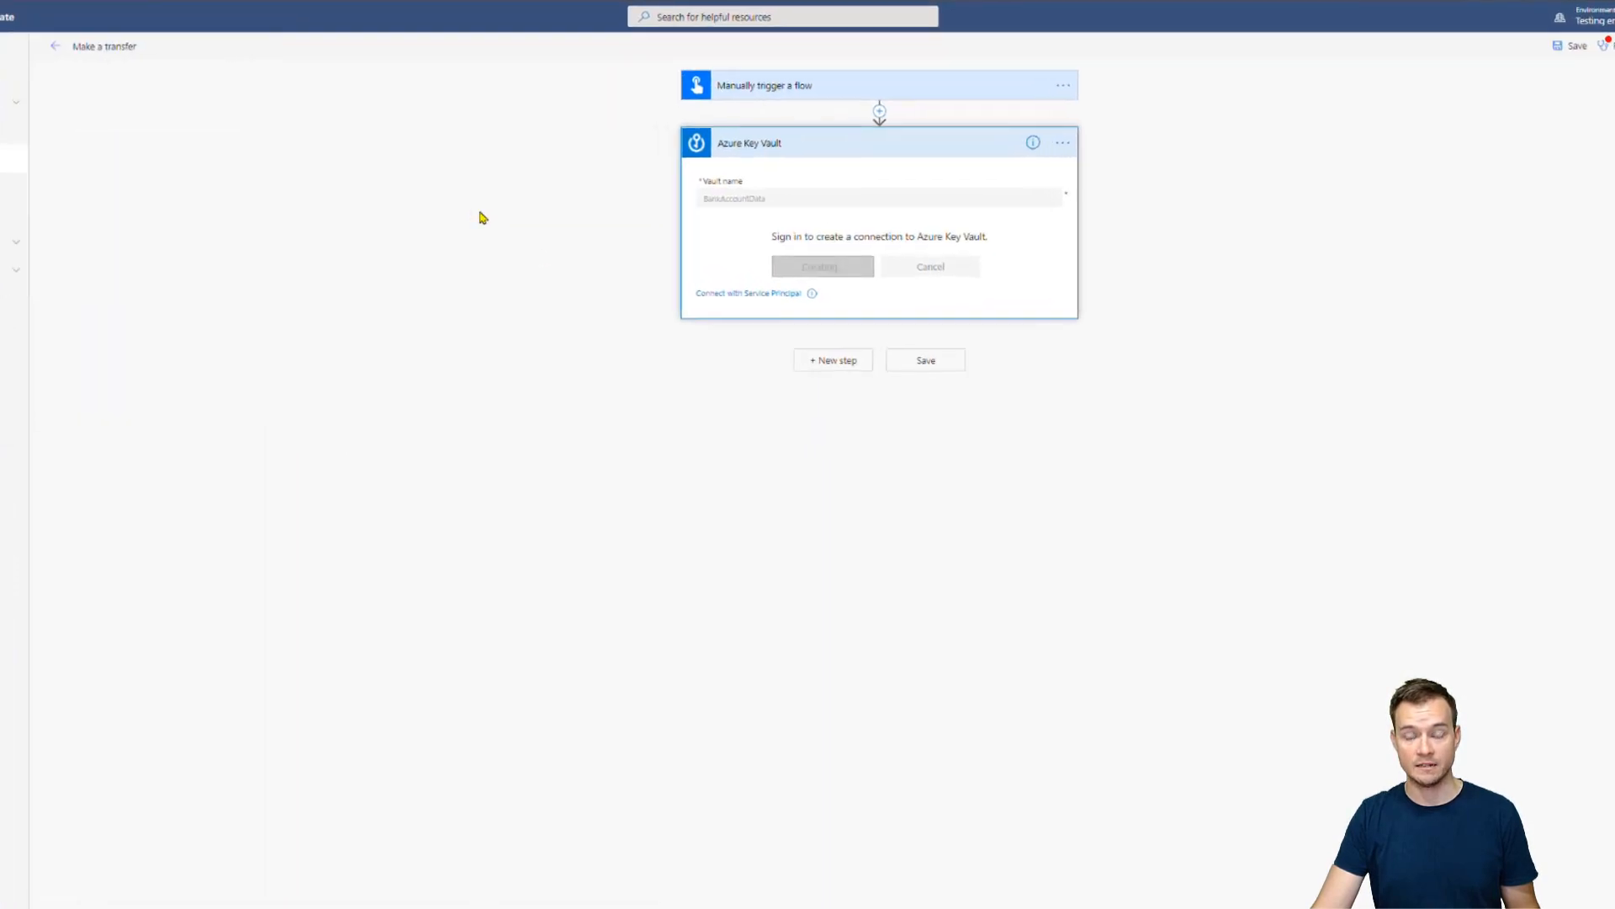
left_click(1034, 193)
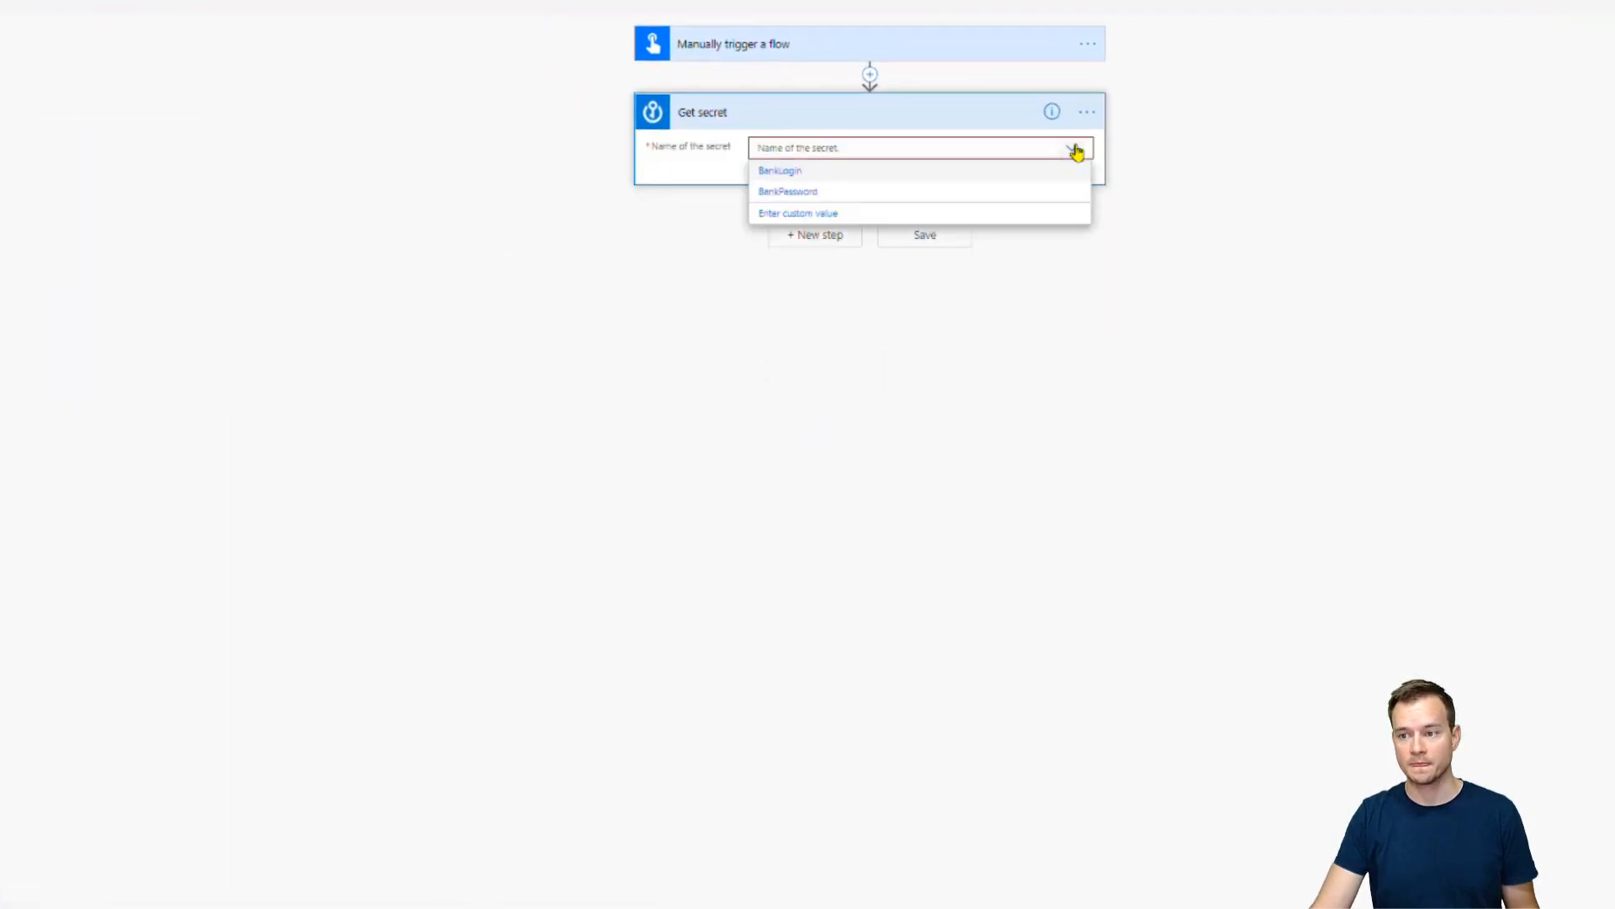
Set Get secret to BankLogin and add a second Key Vault Get secret action
left_click(845, 173)
left_click(813, 231)
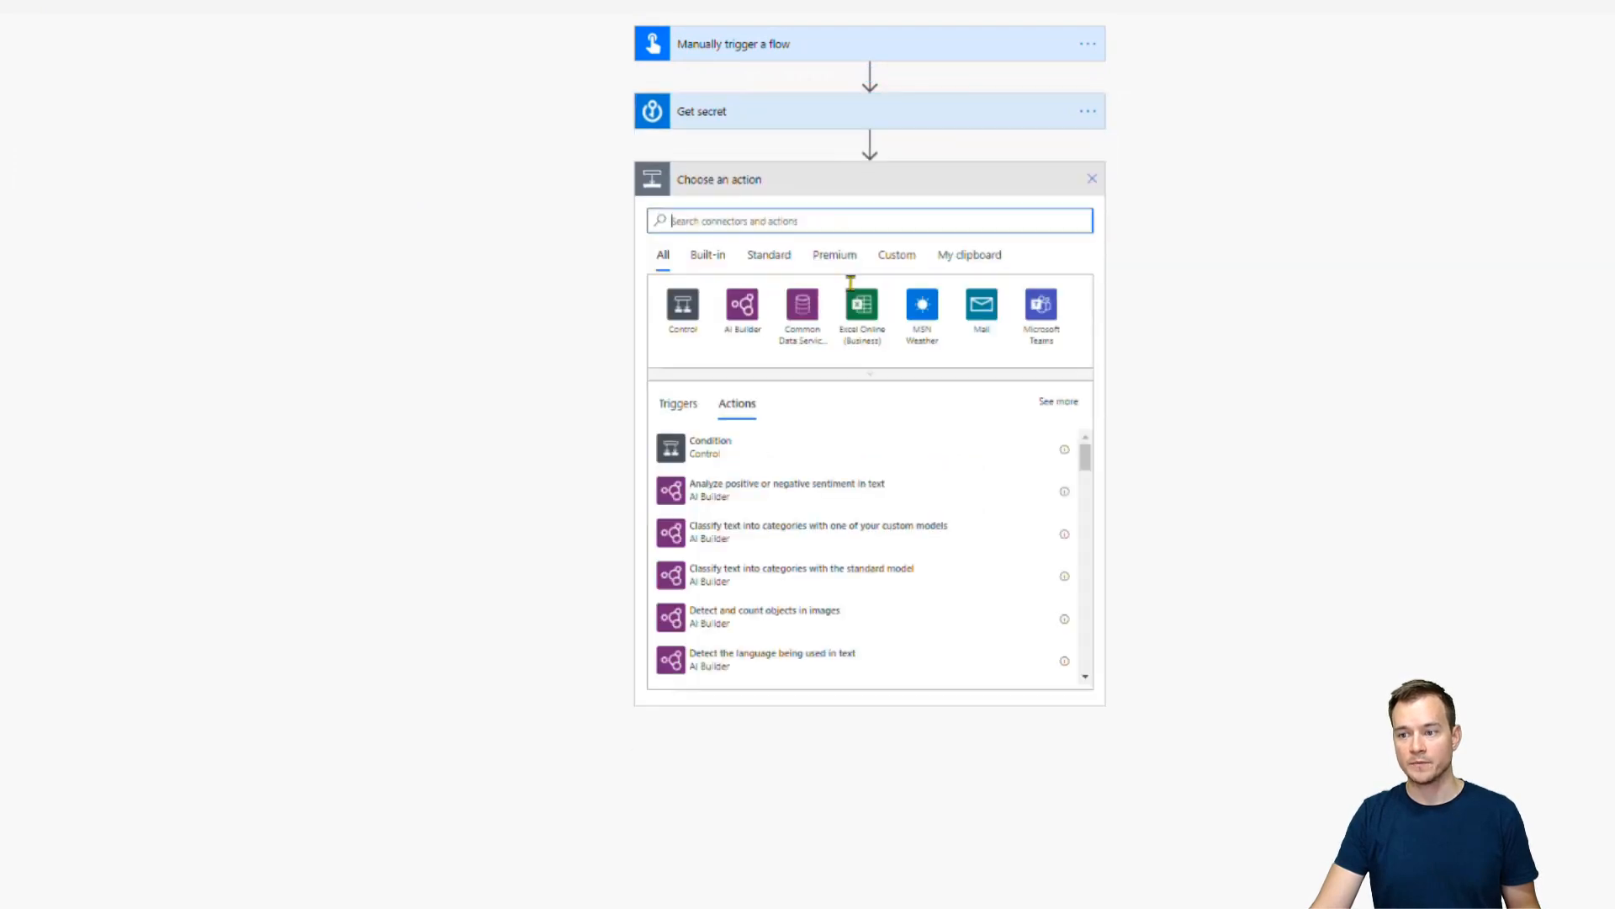
type("key vau")
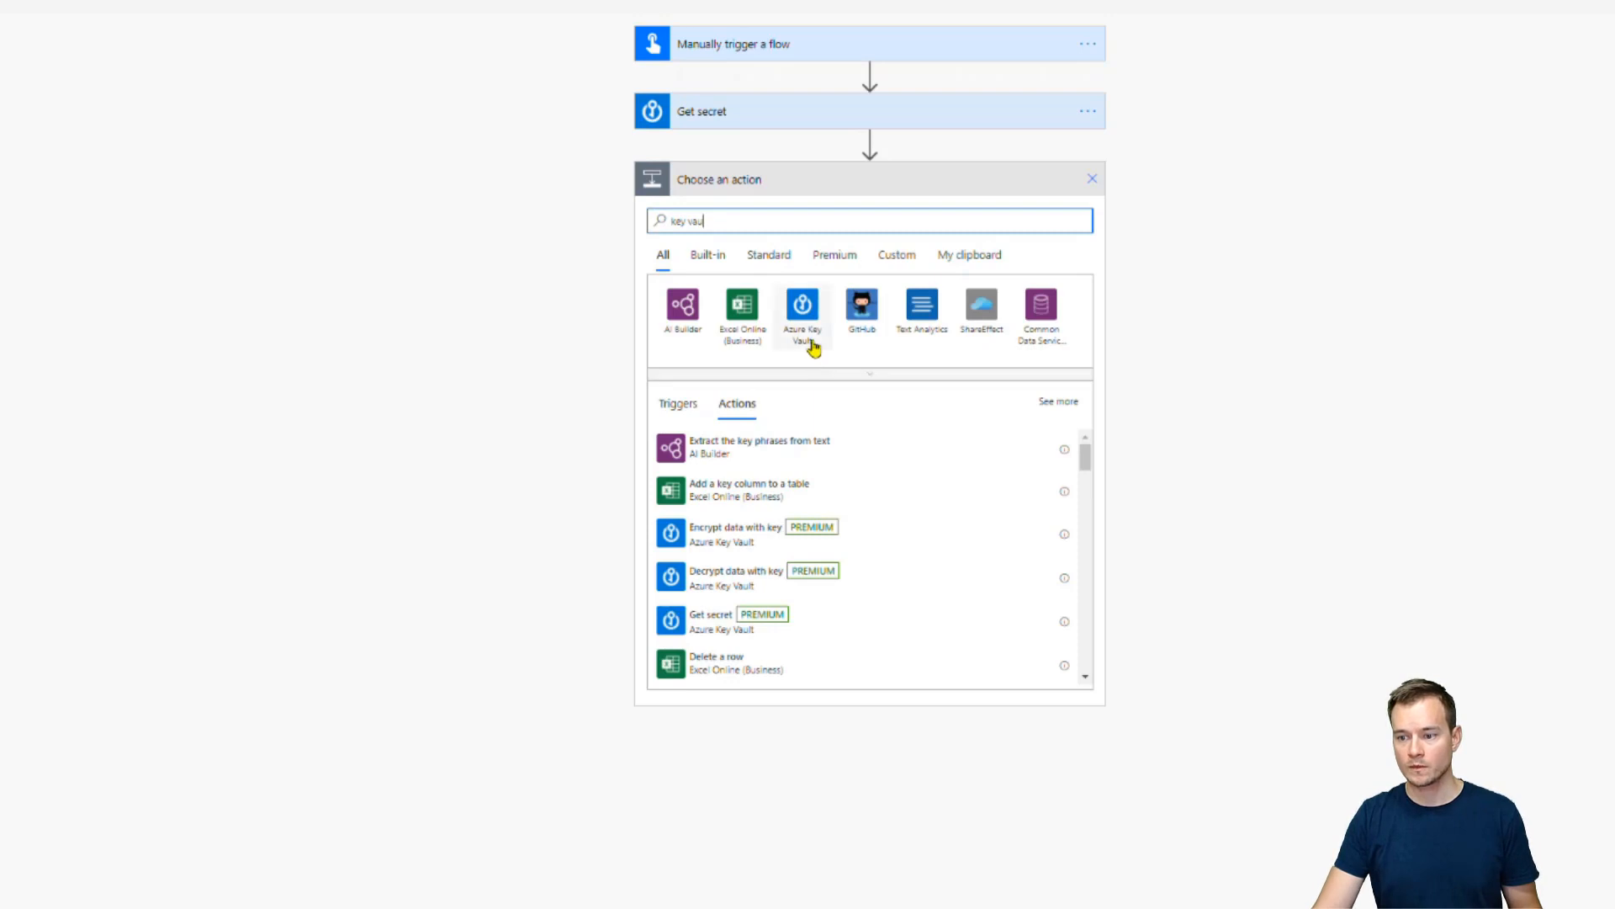
left_click(765, 620)
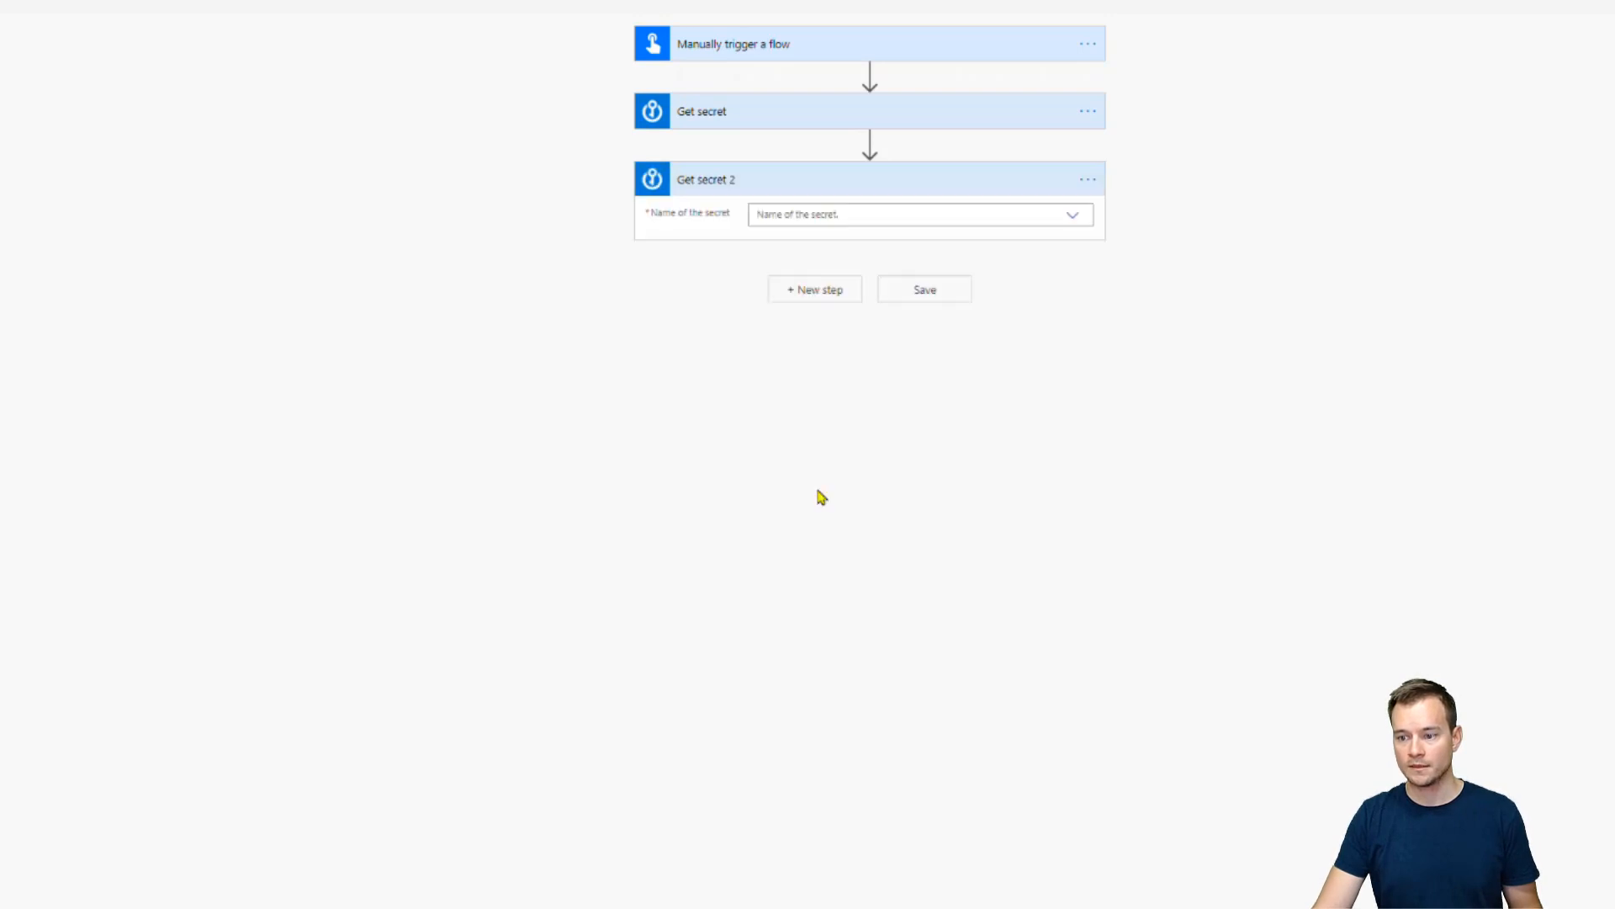
Switch Get secret 2 to the BankAccountData connection and select BankPassword
left_click(915, 206)
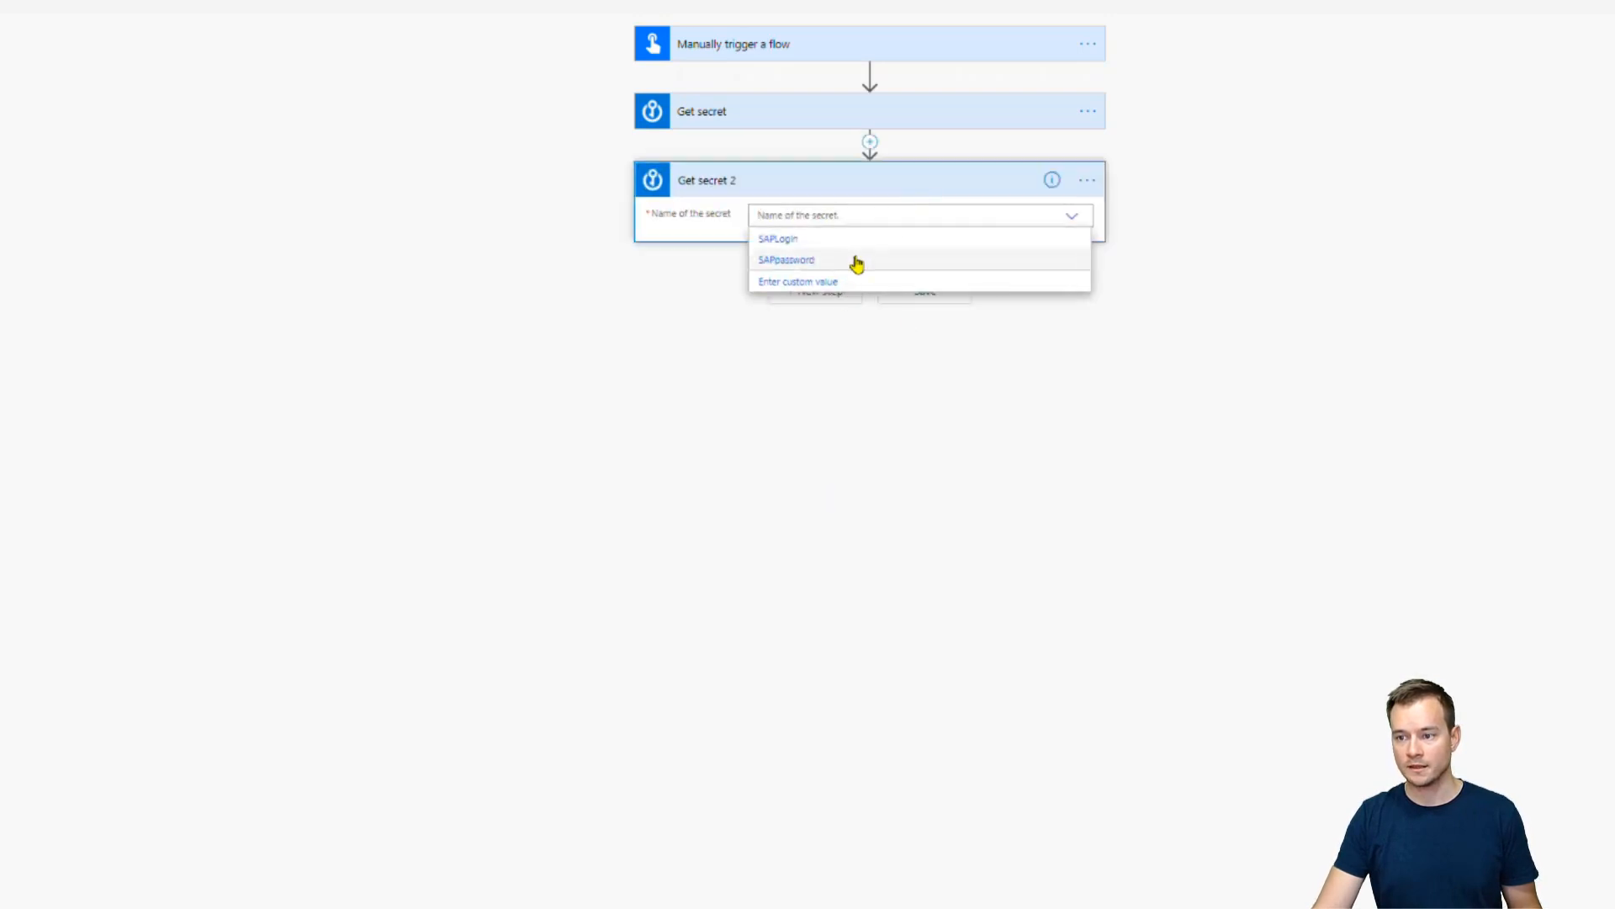
left_click(1088, 180)
left_click(1182, 466)
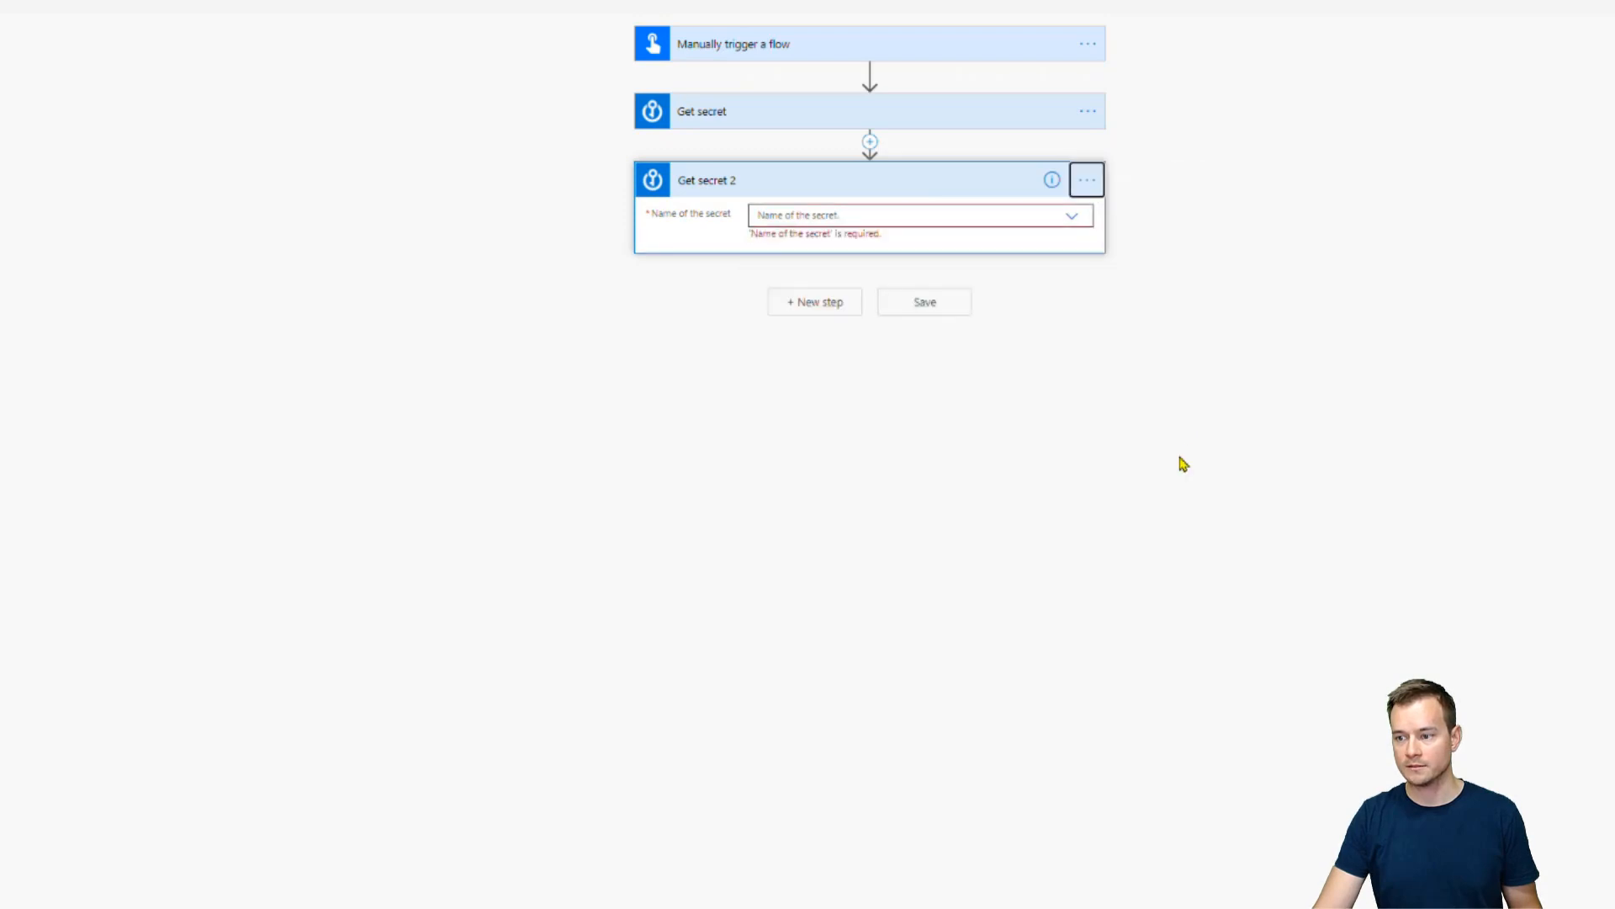
left_click(998, 216)
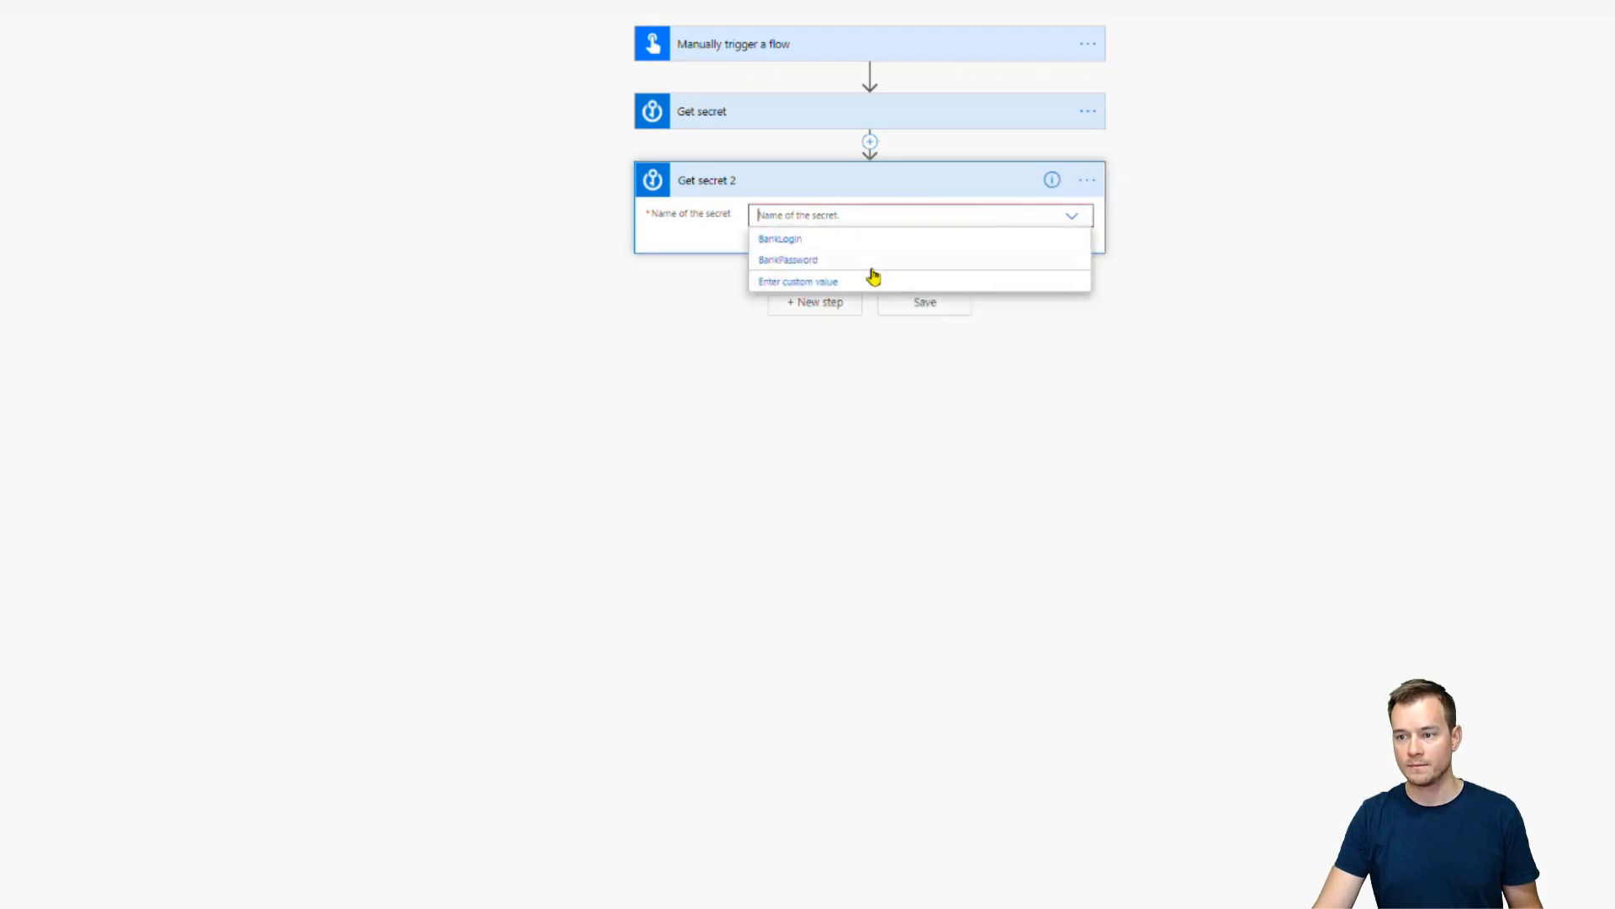
left_click(865, 268)
left_click(935, 123)
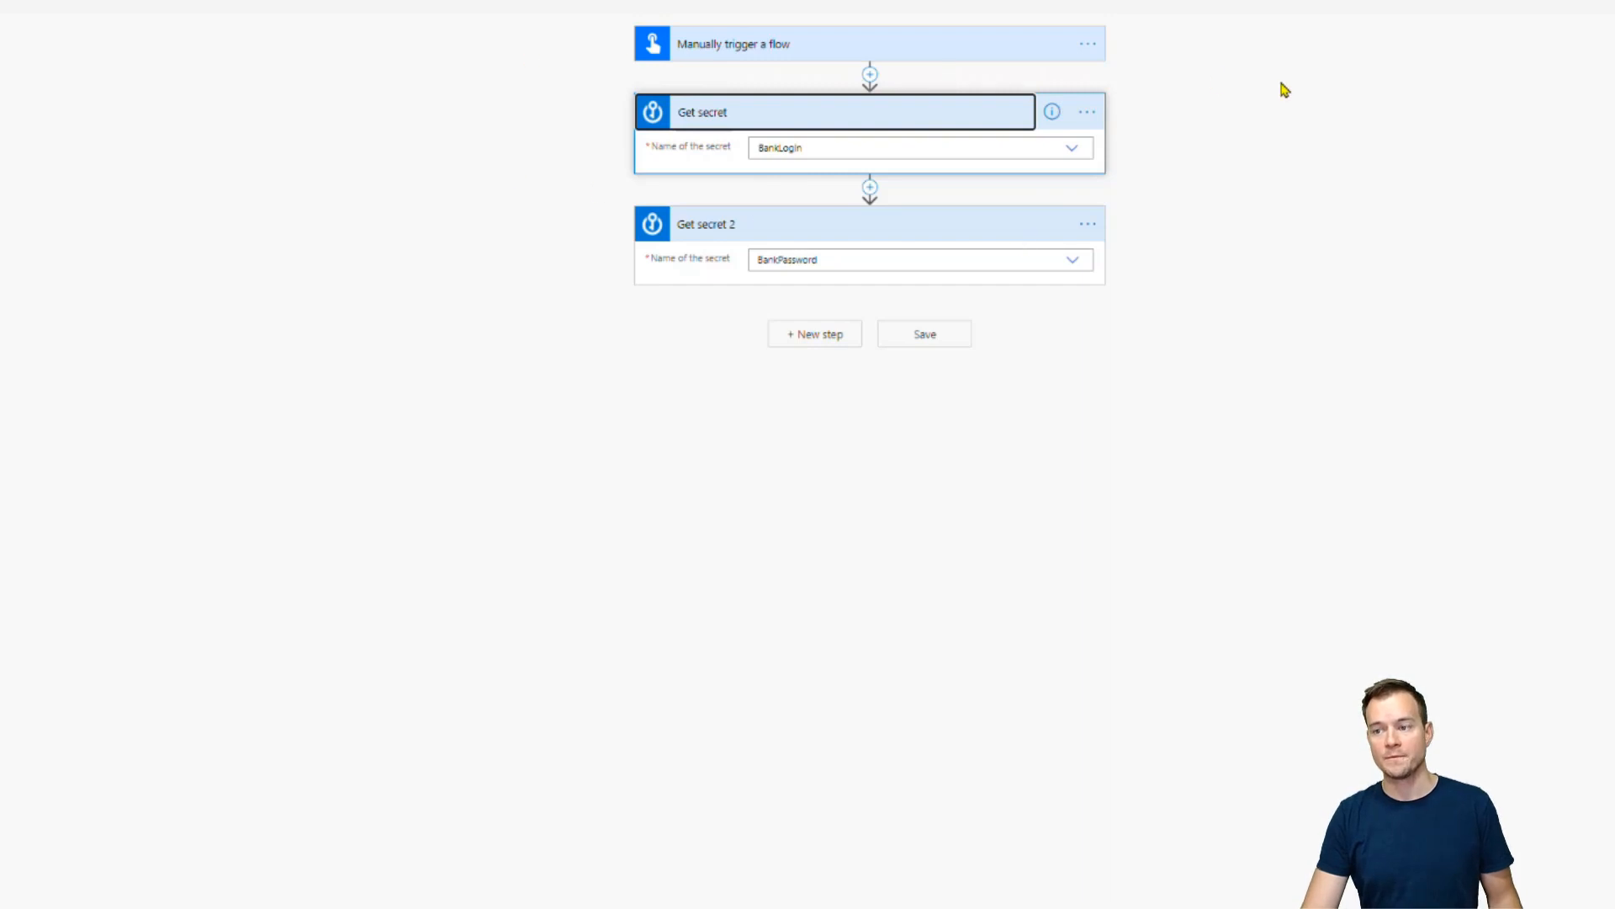
left_click(1092, 120)
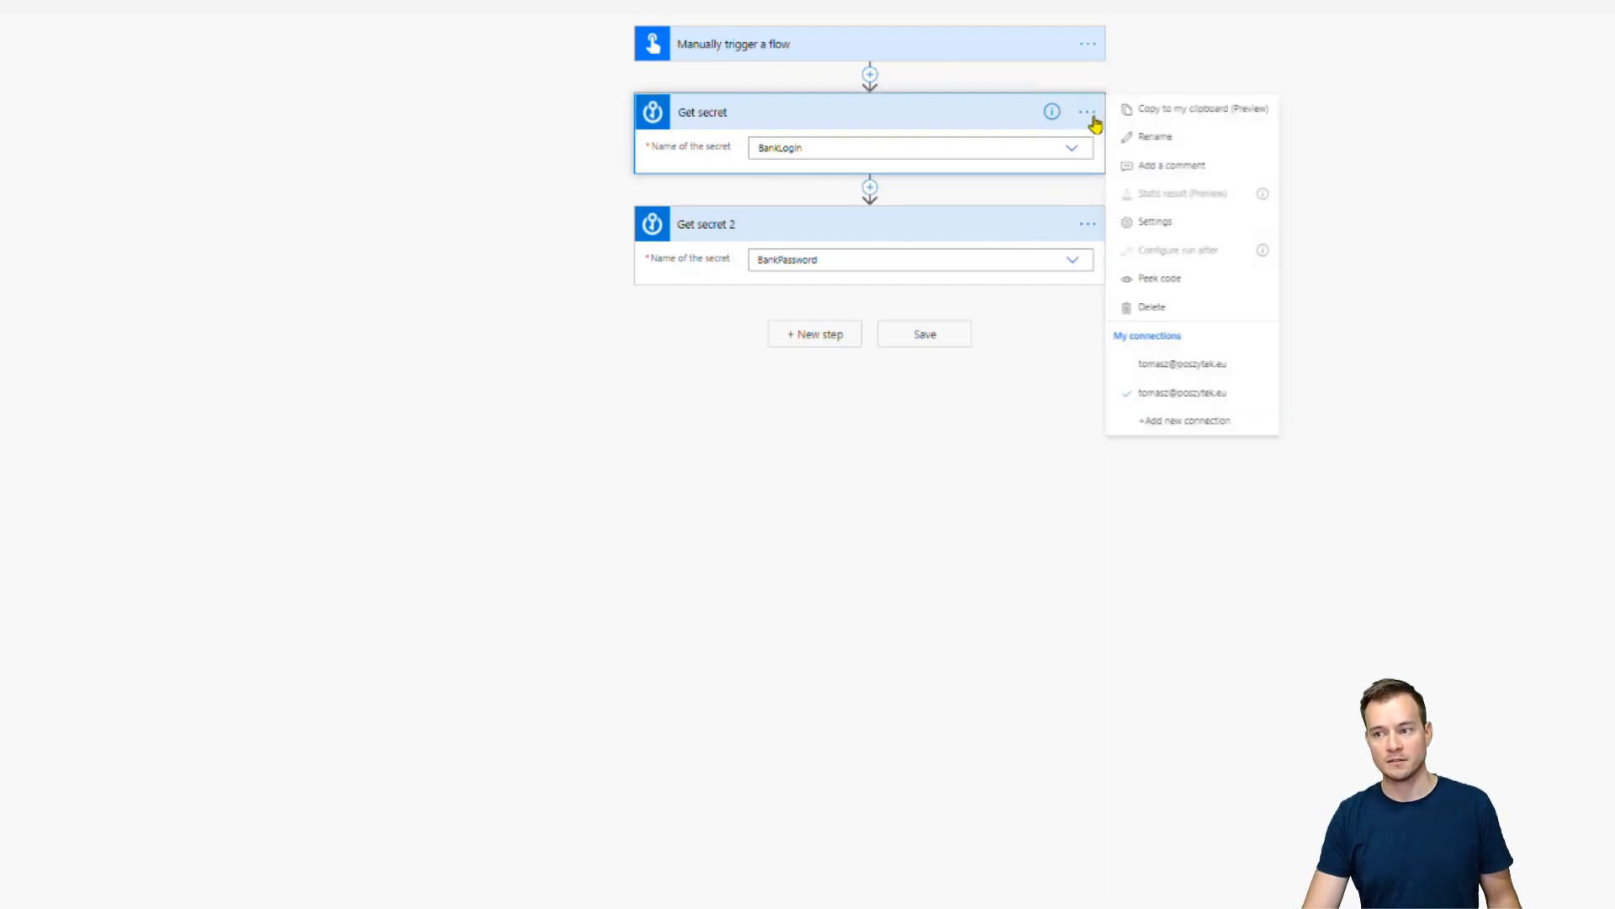
Turn on Secure Outputs in the settings of both Get secret and Get secret 2
left_click(1200, 234)
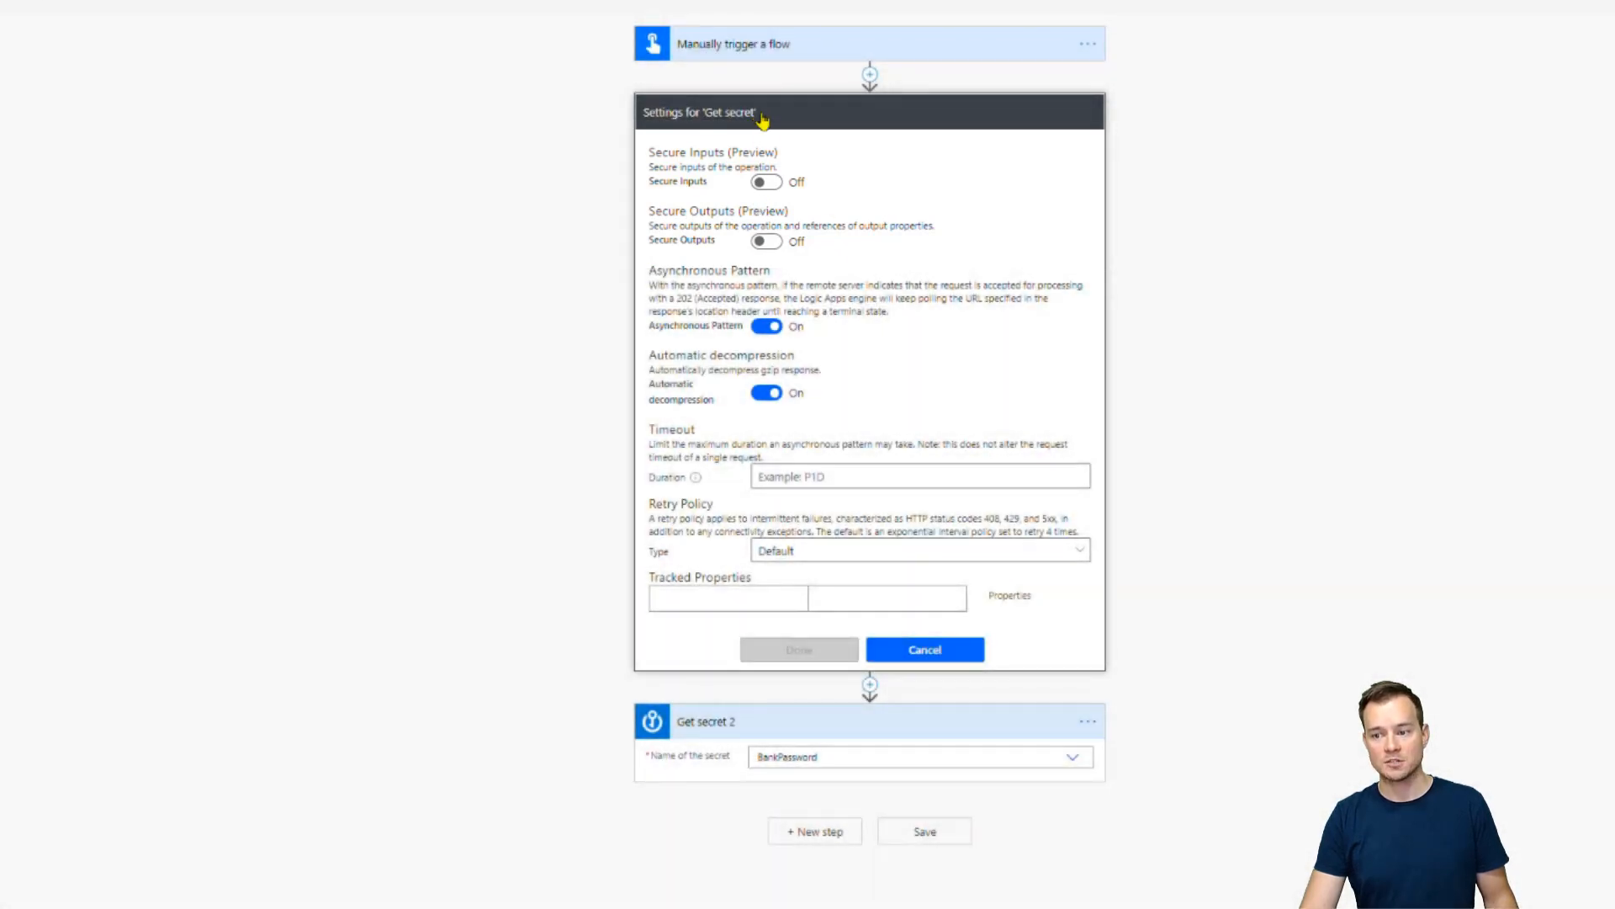
left_click(765, 243)
left_click(804, 649)
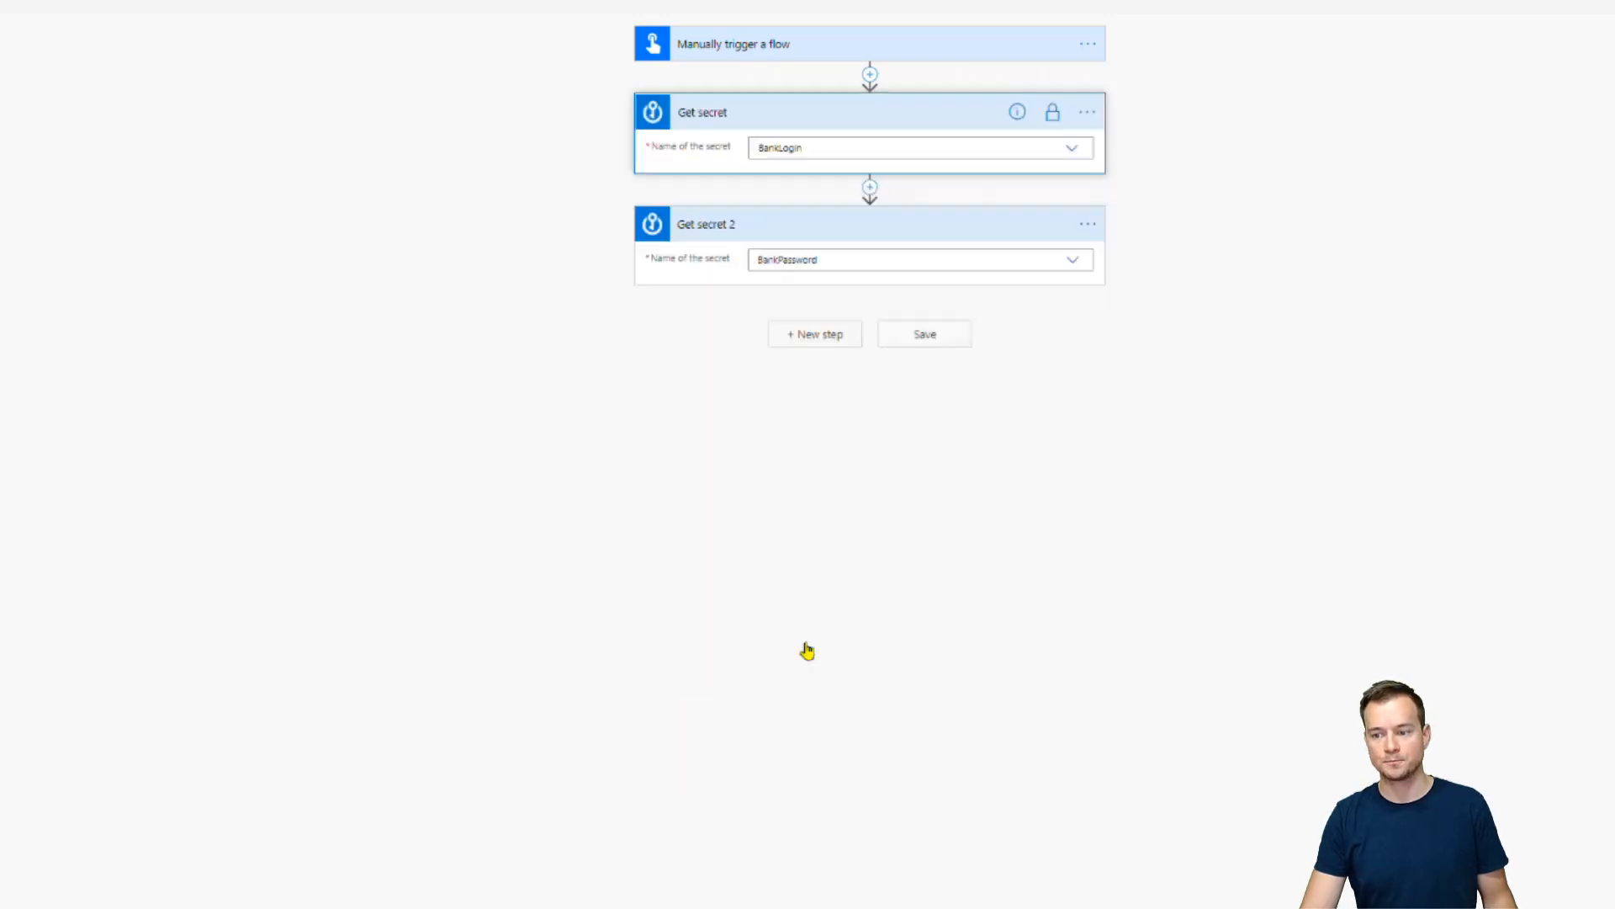
left_click(1090, 225)
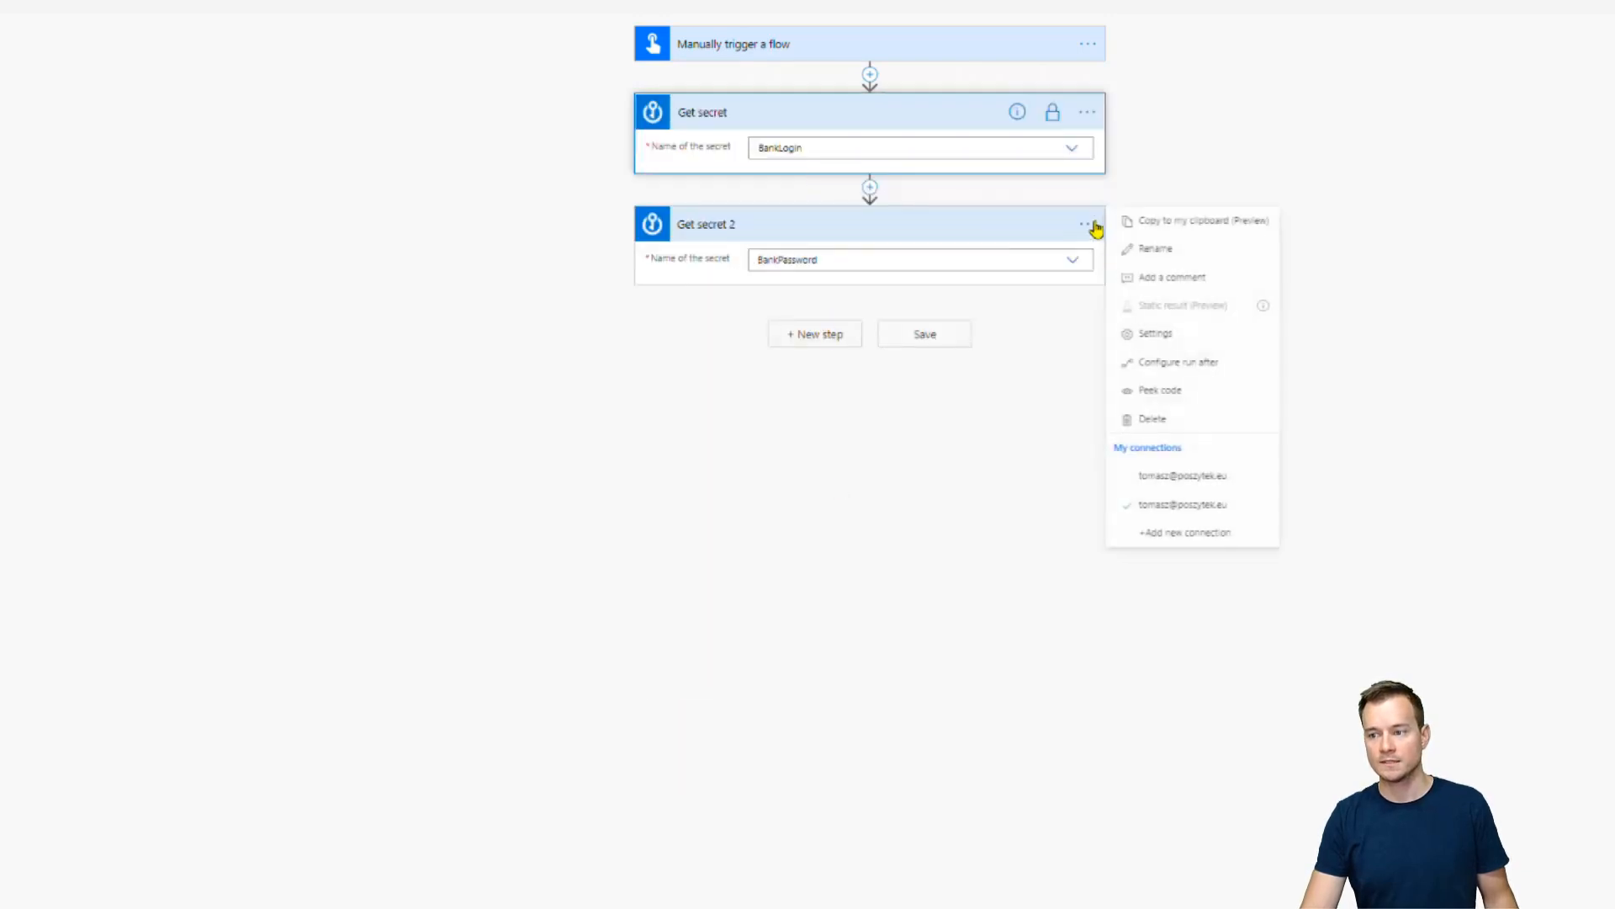
left_click(1164, 334)
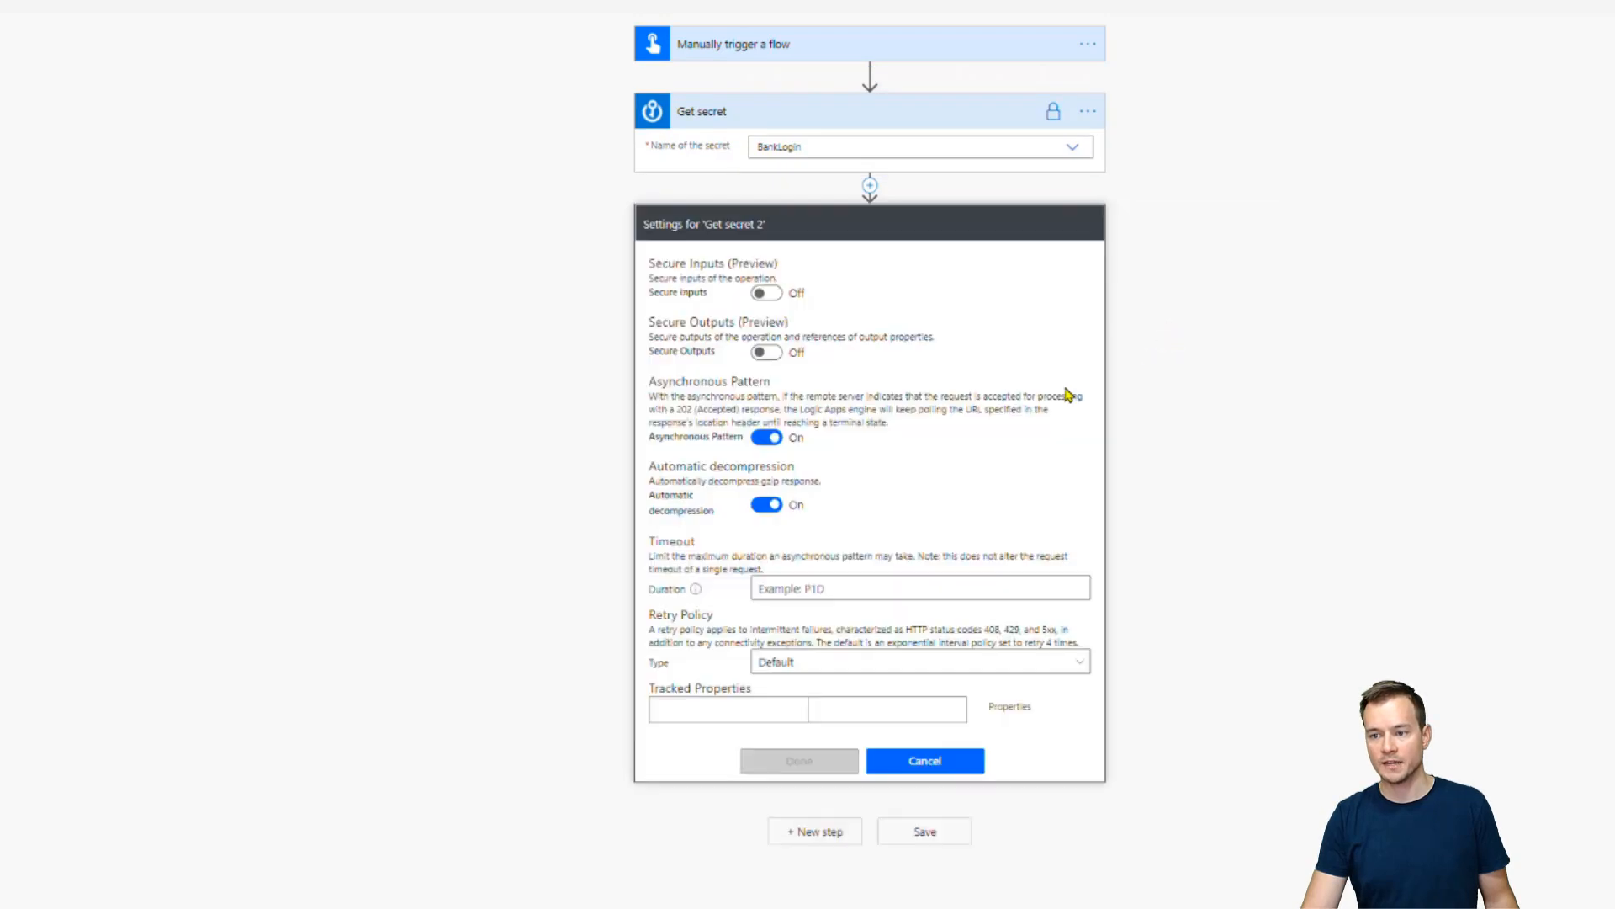
left_click(765, 352)
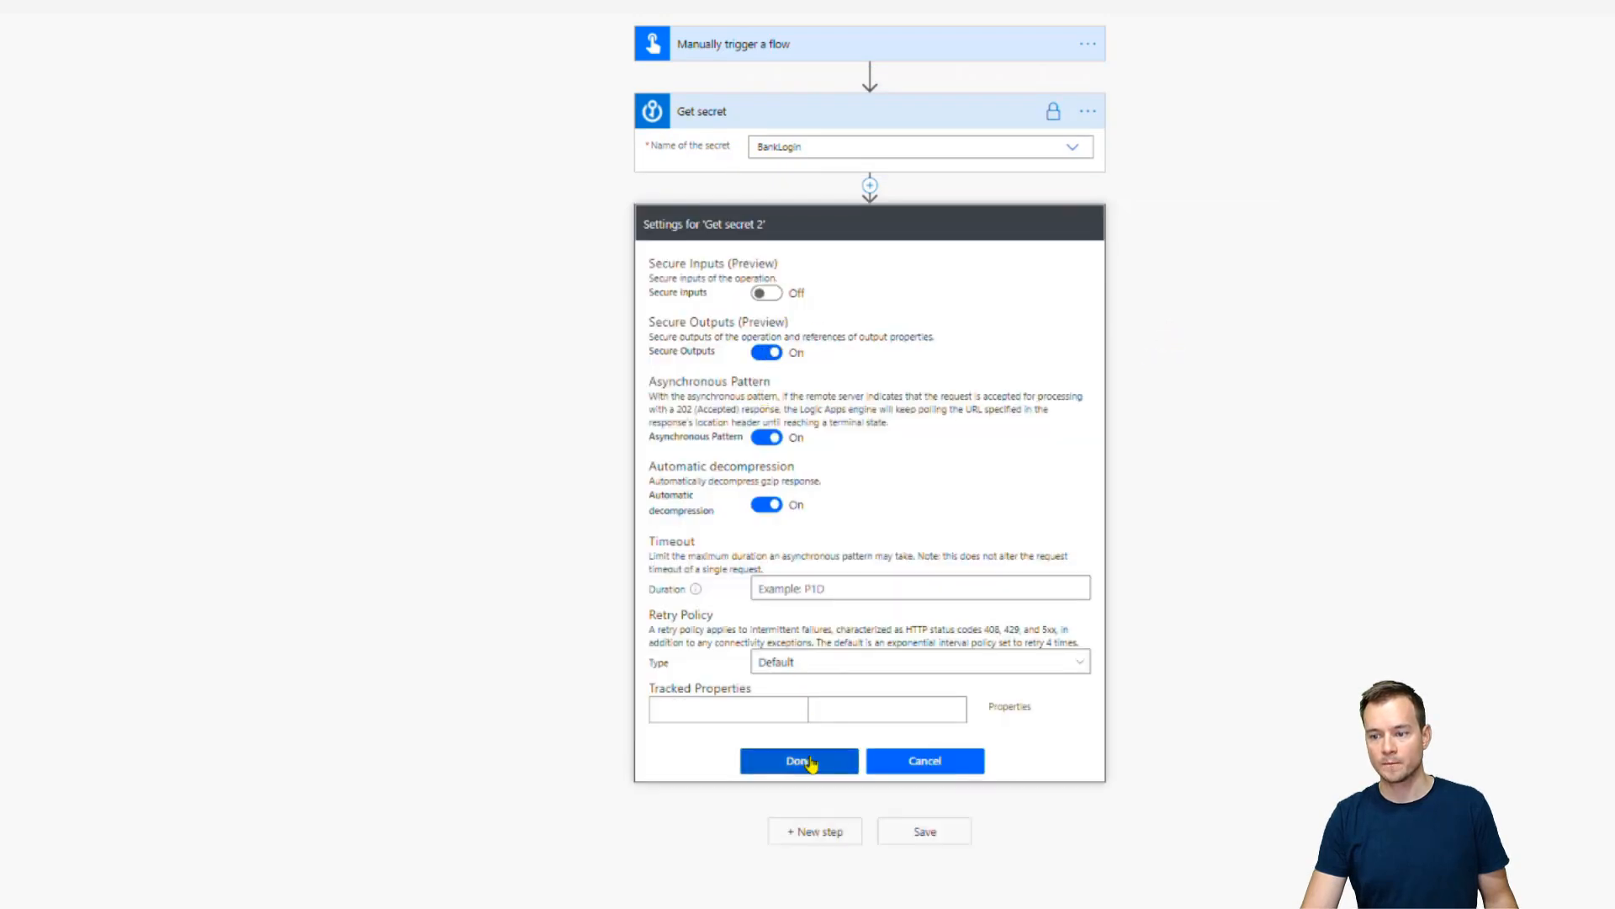
left_click(800, 761)
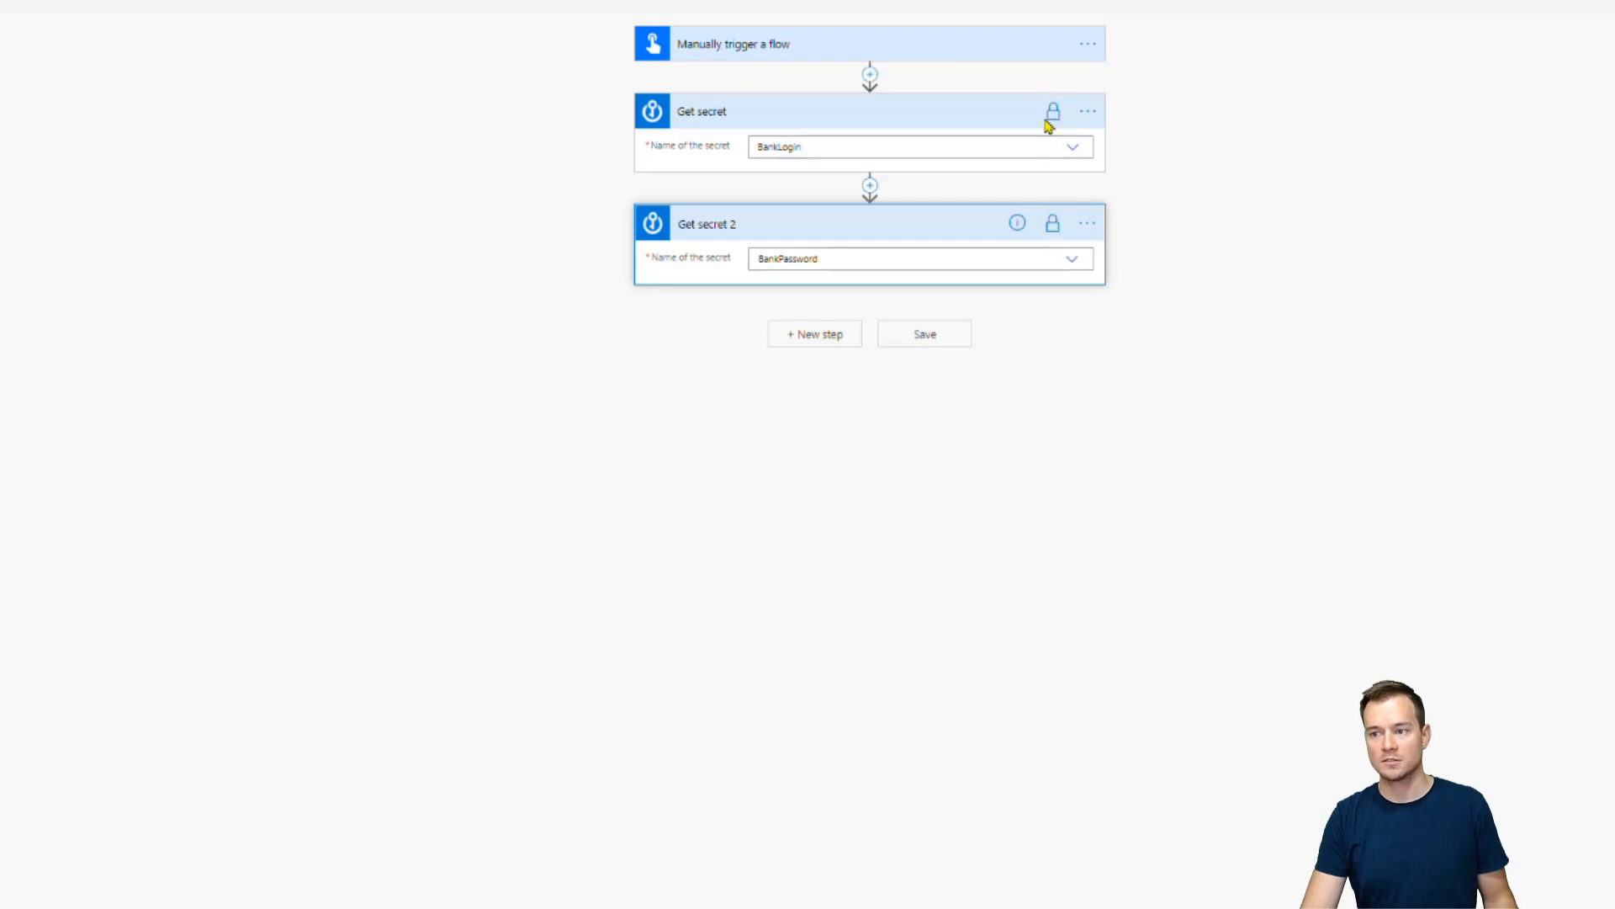
left_click(800, 352)
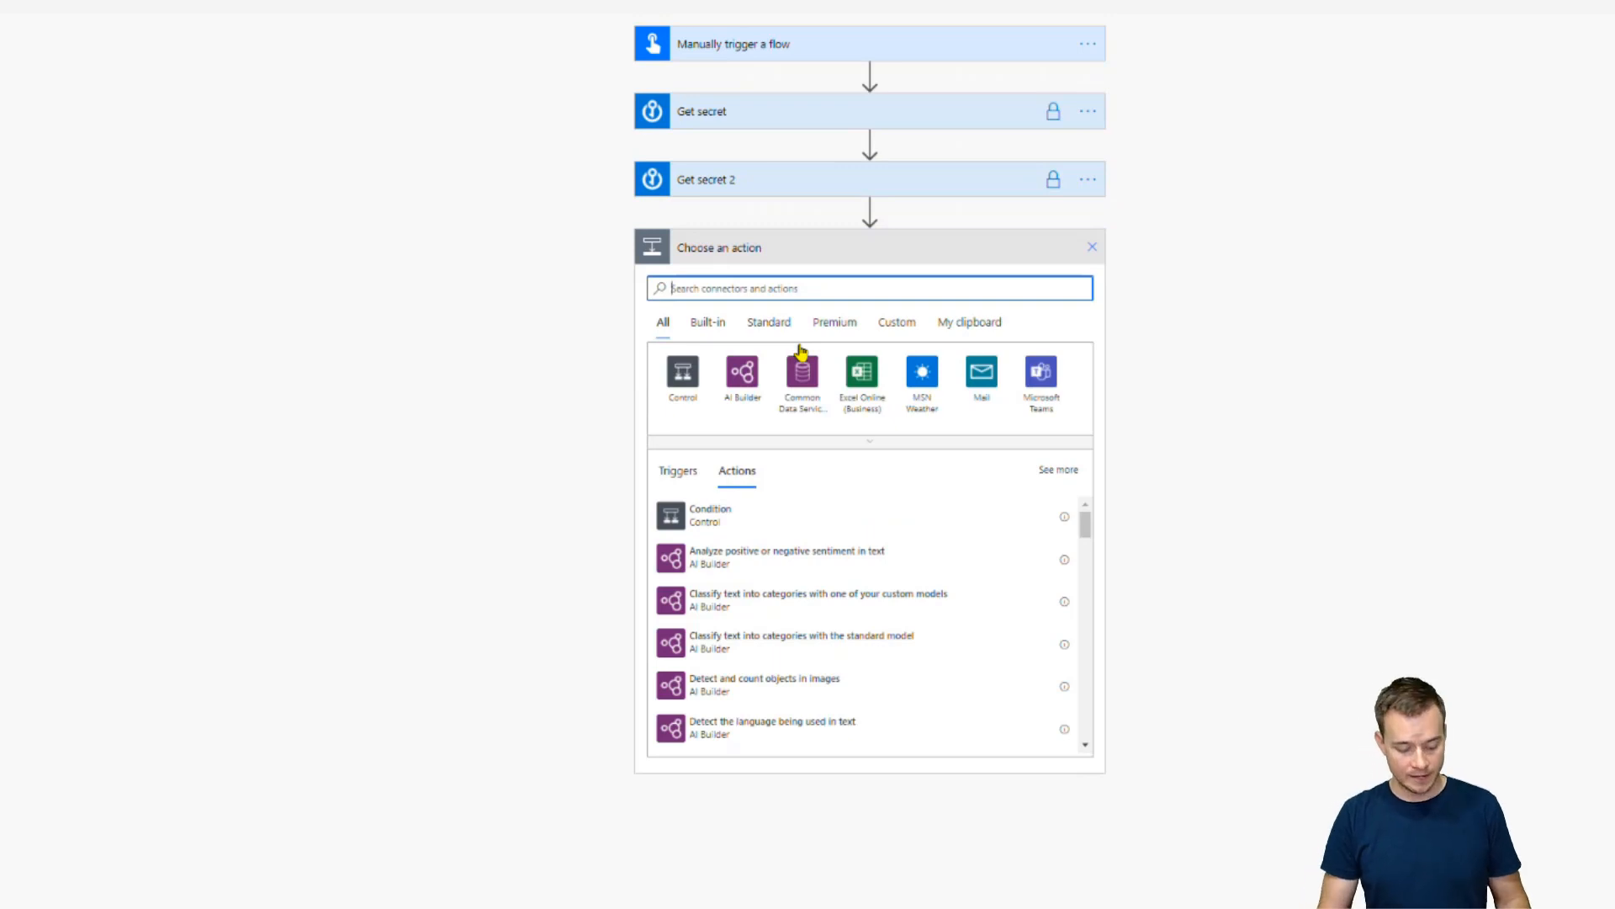
Add a 'Run a flow built by Power Automate Desktop' step running Do a transfer in attended mode
type("url")
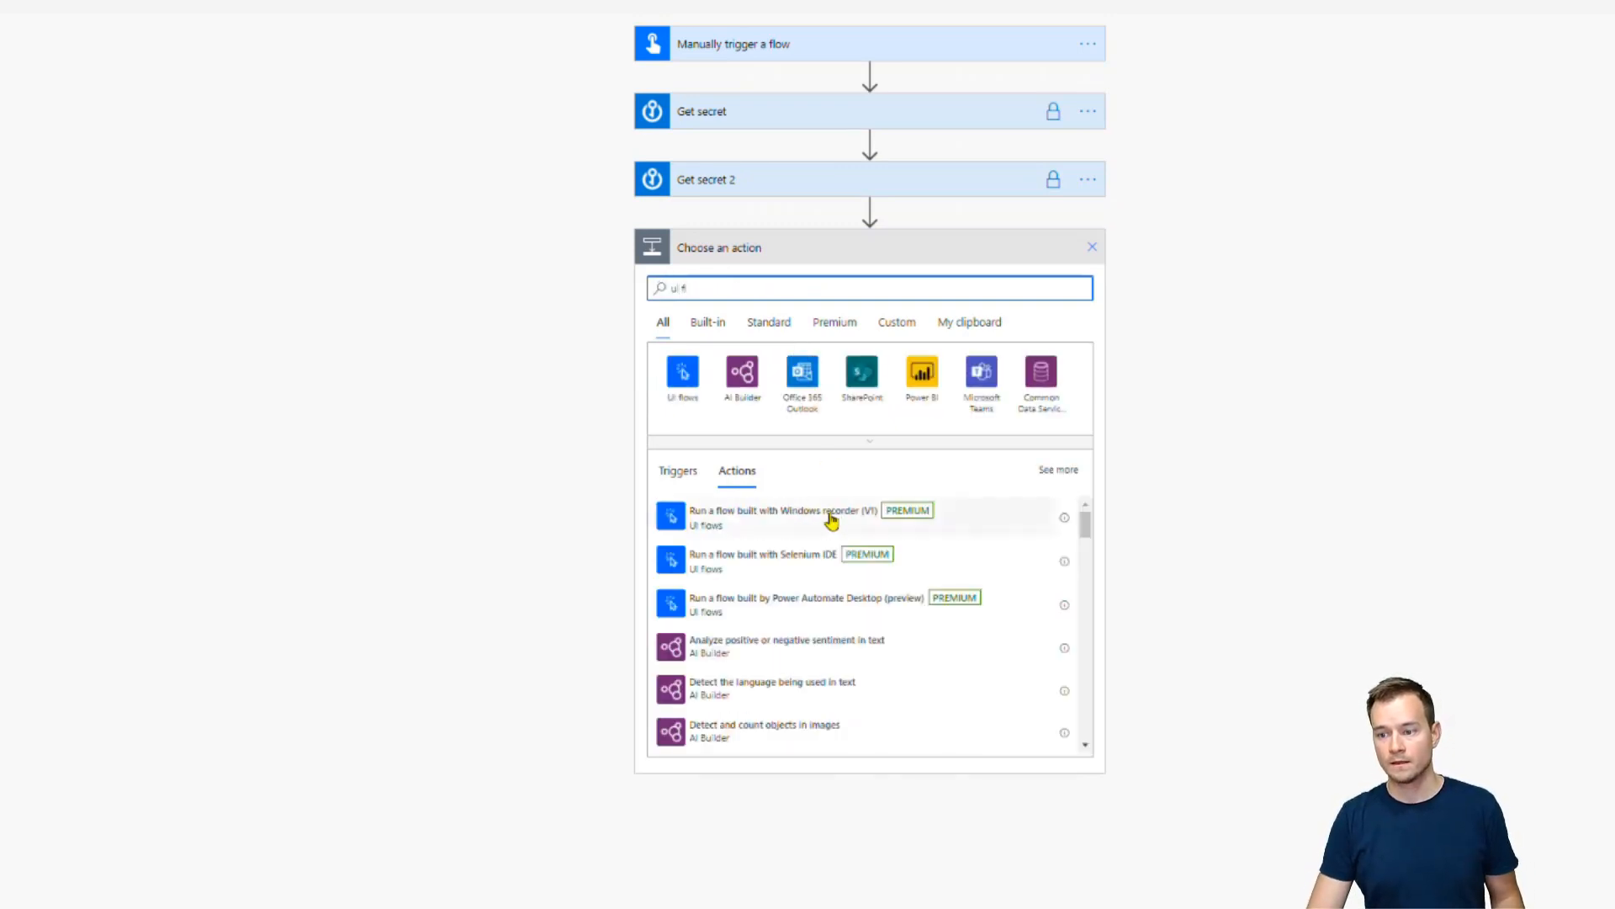
left_click(849, 613)
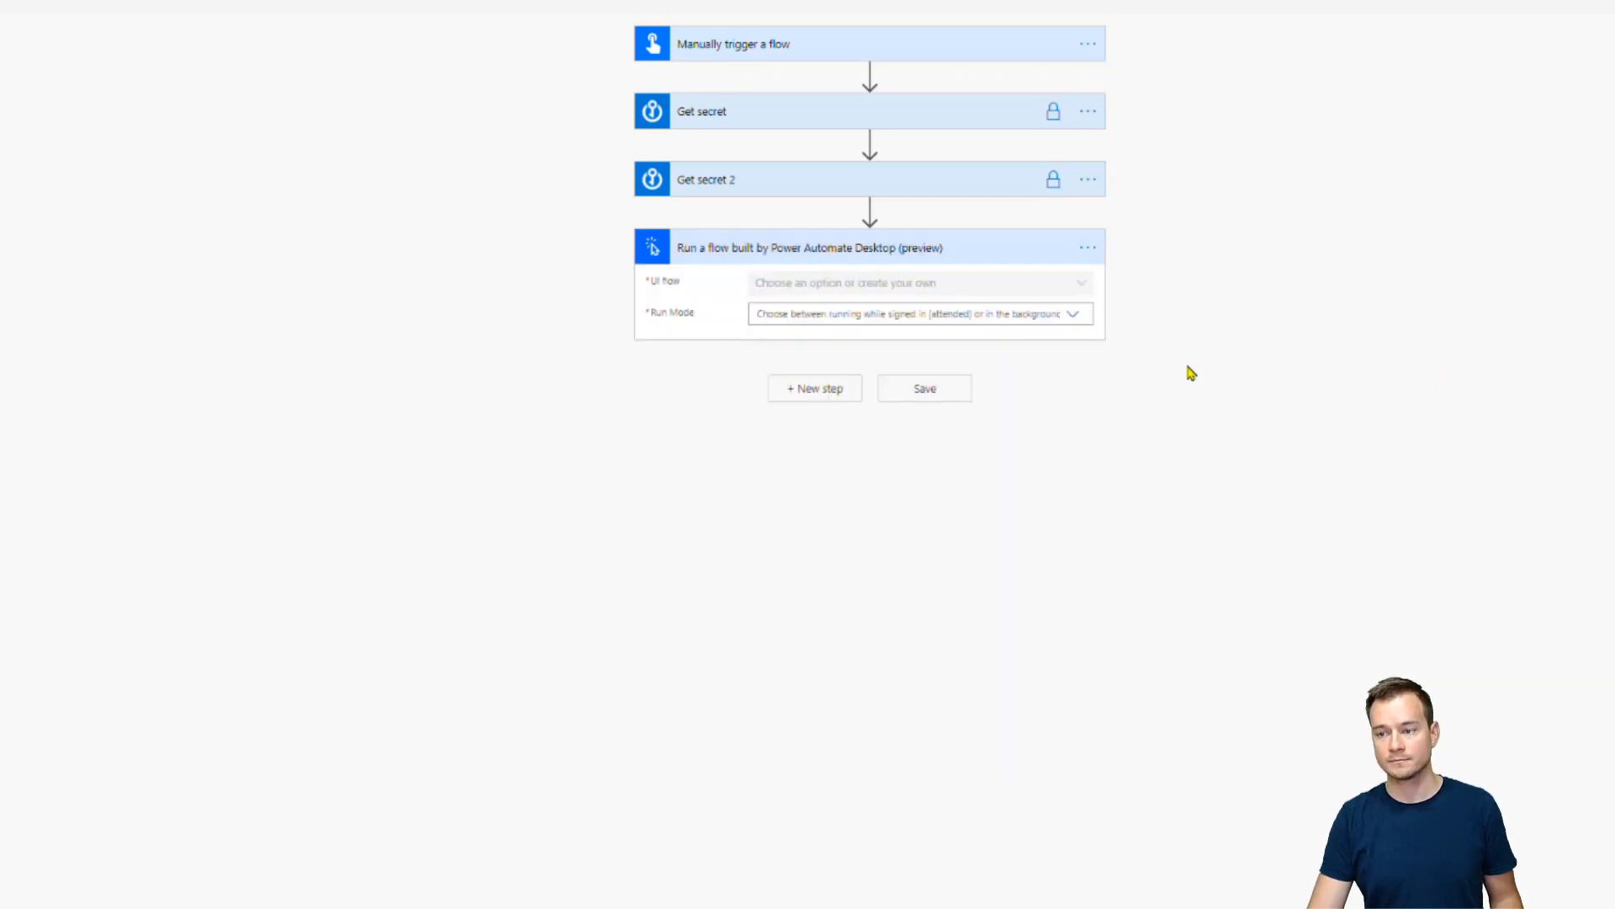
left_click(1085, 284)
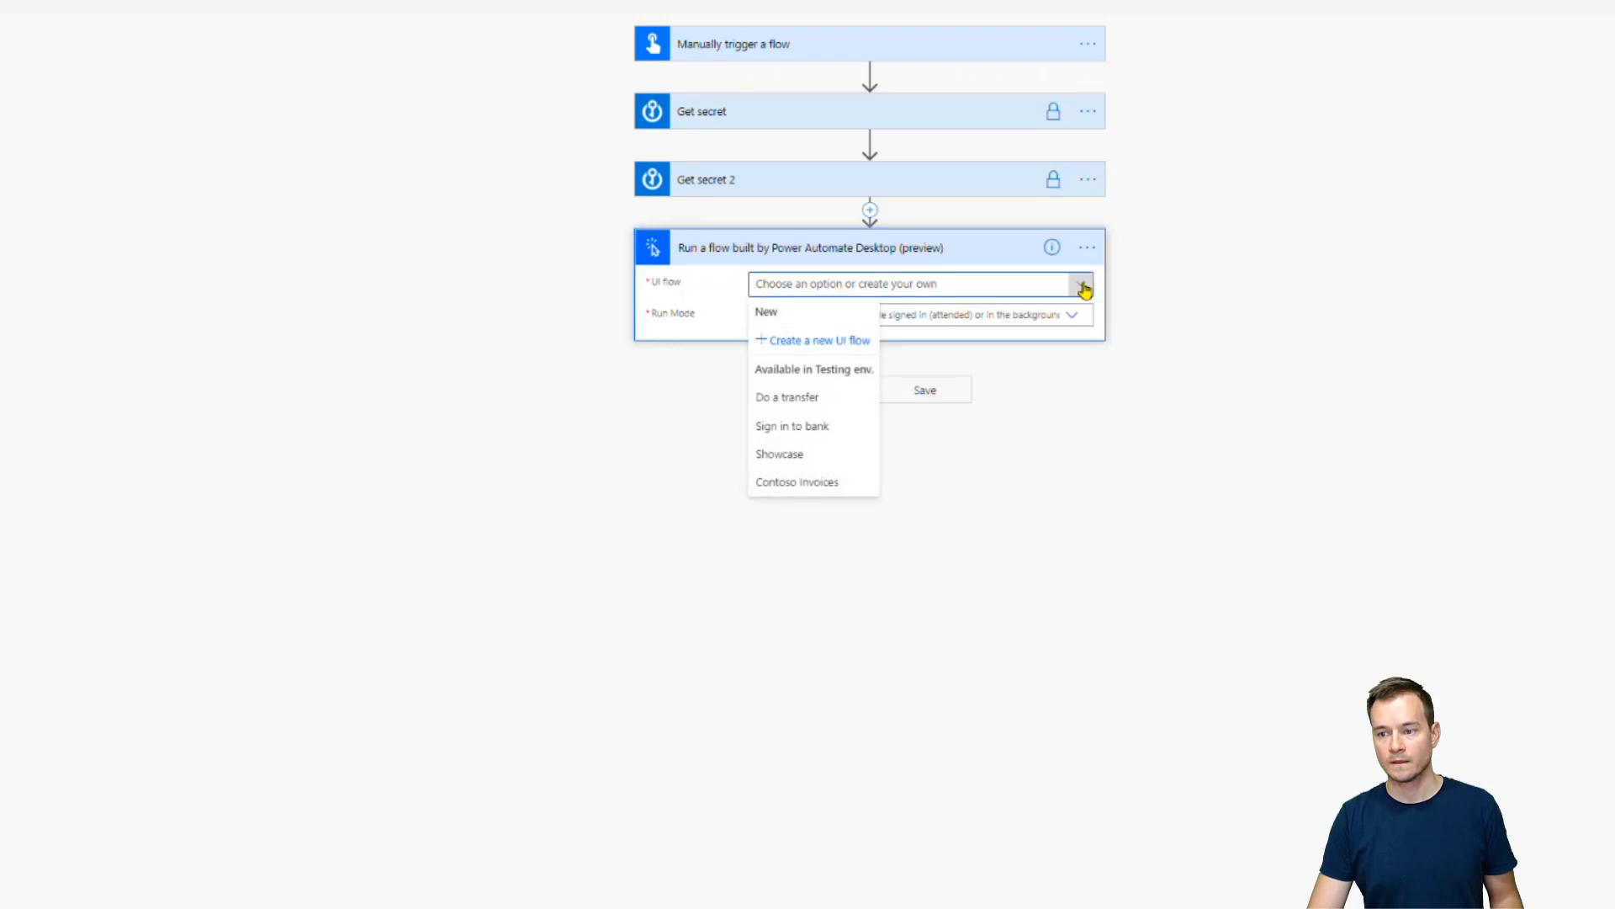
left_click(820, 399)
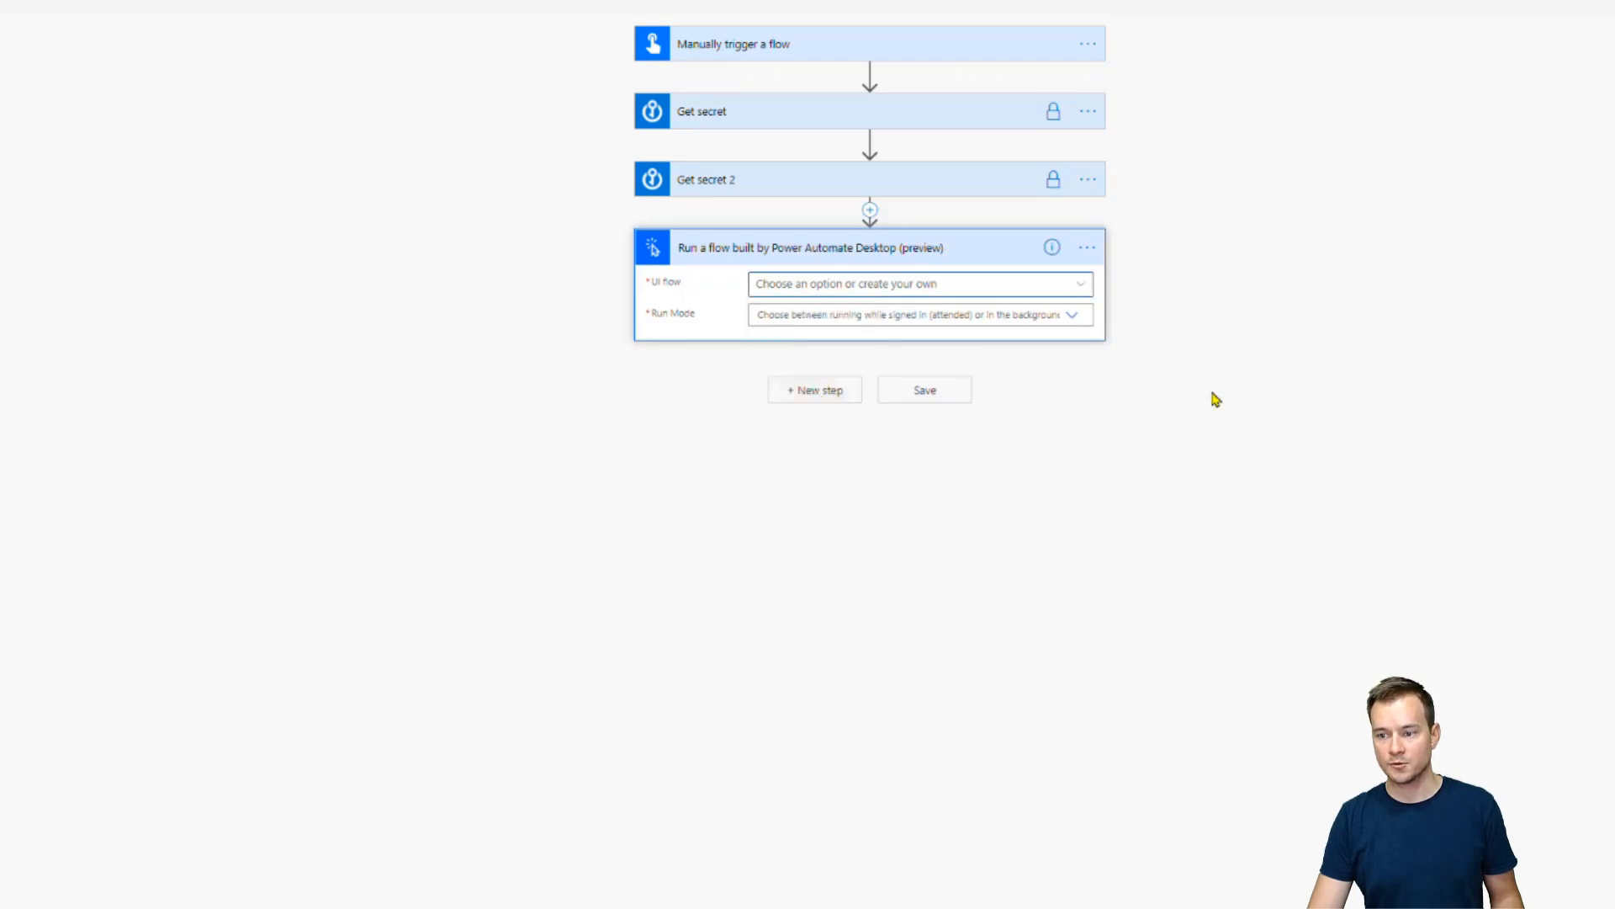
left_click(1072, 315)
left_click(909, 336)
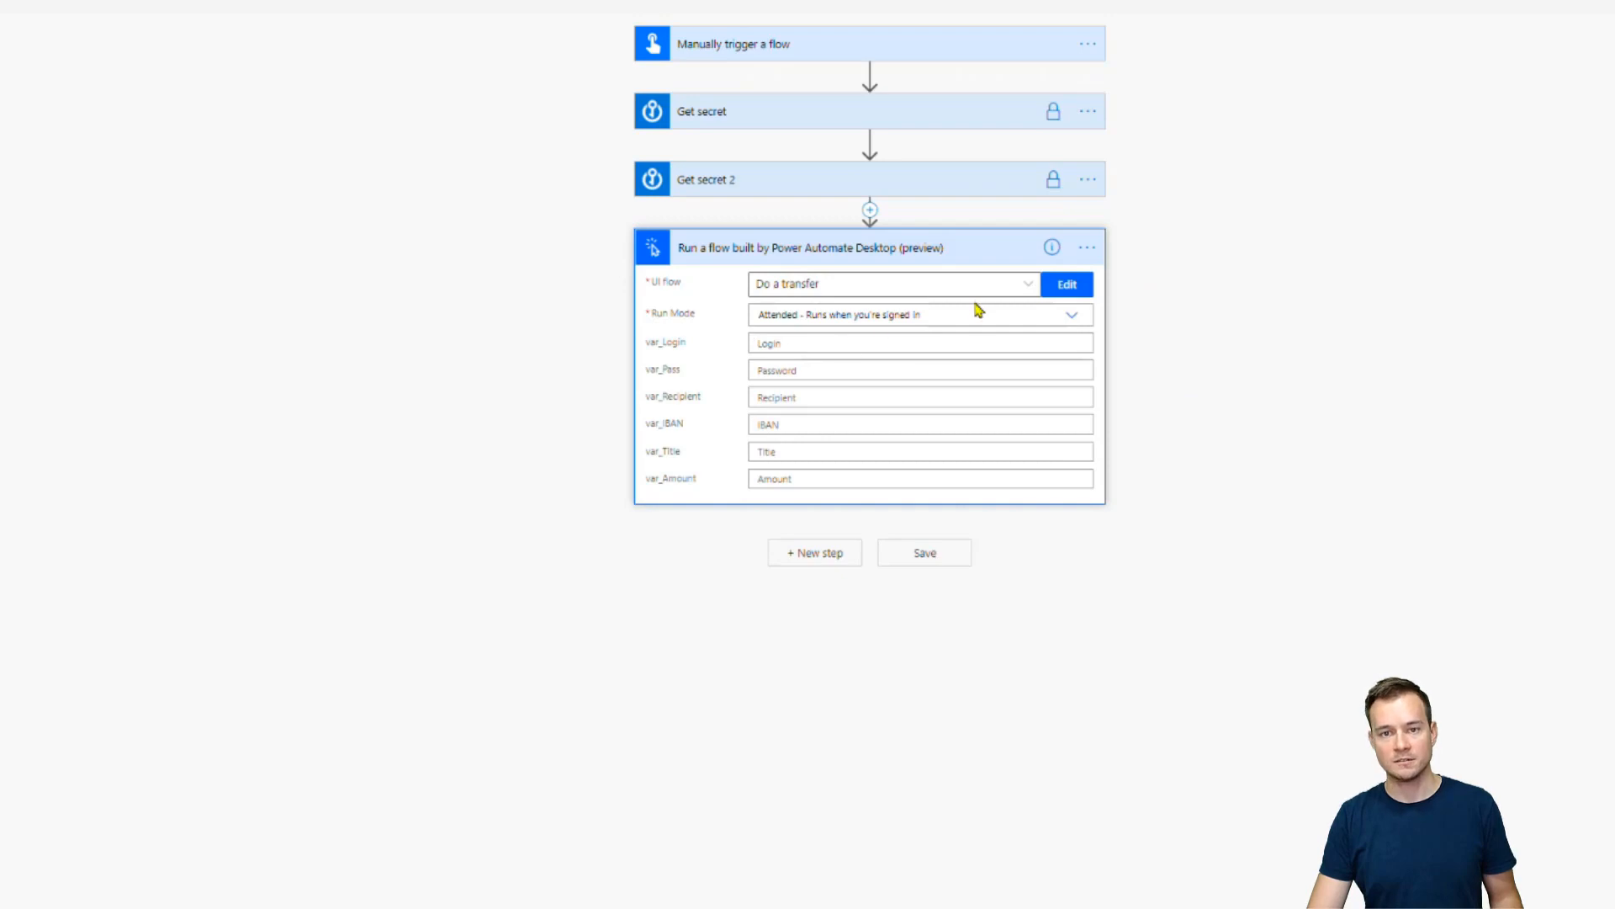
Turn on Secure Inputs in the desktop flow step's settings
left_click(1087, 248)
left_click(1175, 358)
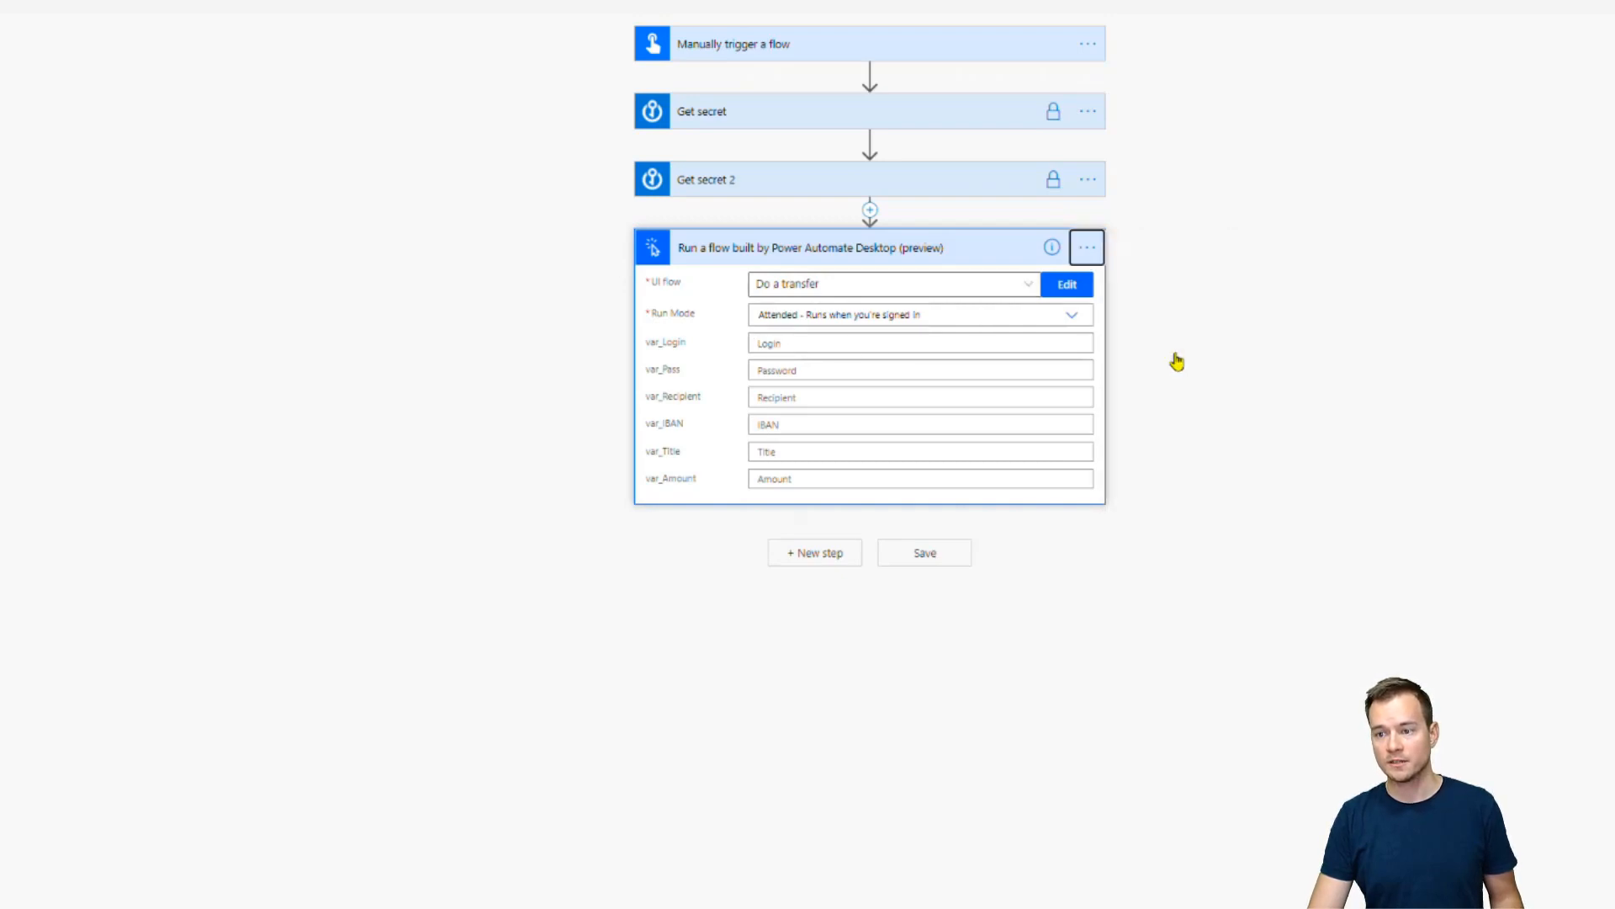
left_click(767, 317)
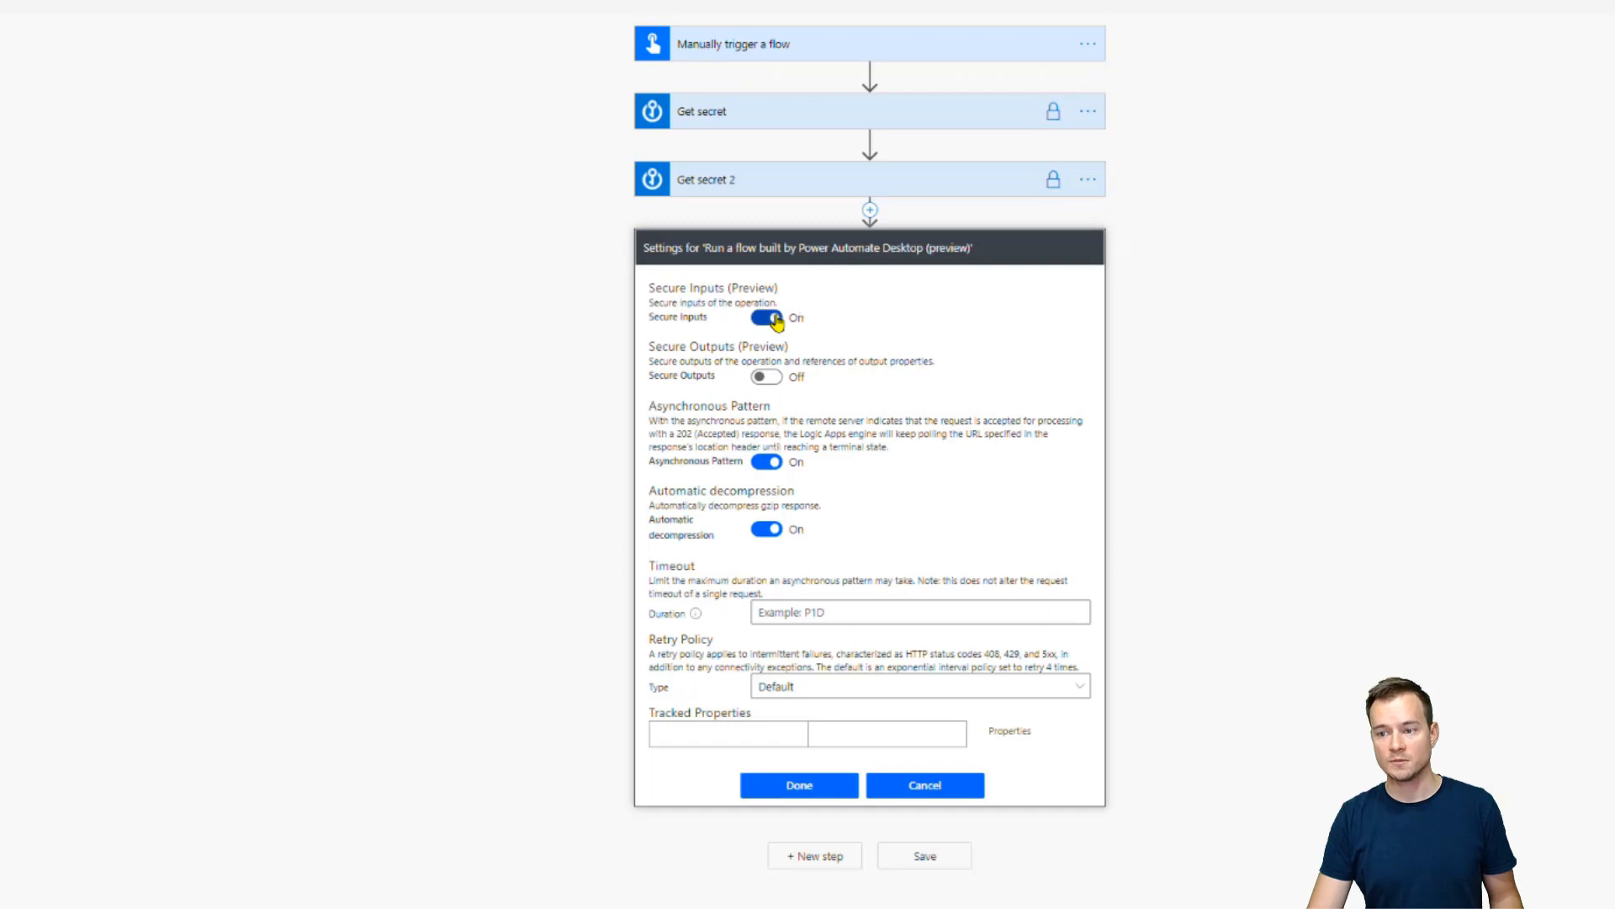
left_click(800, 786)
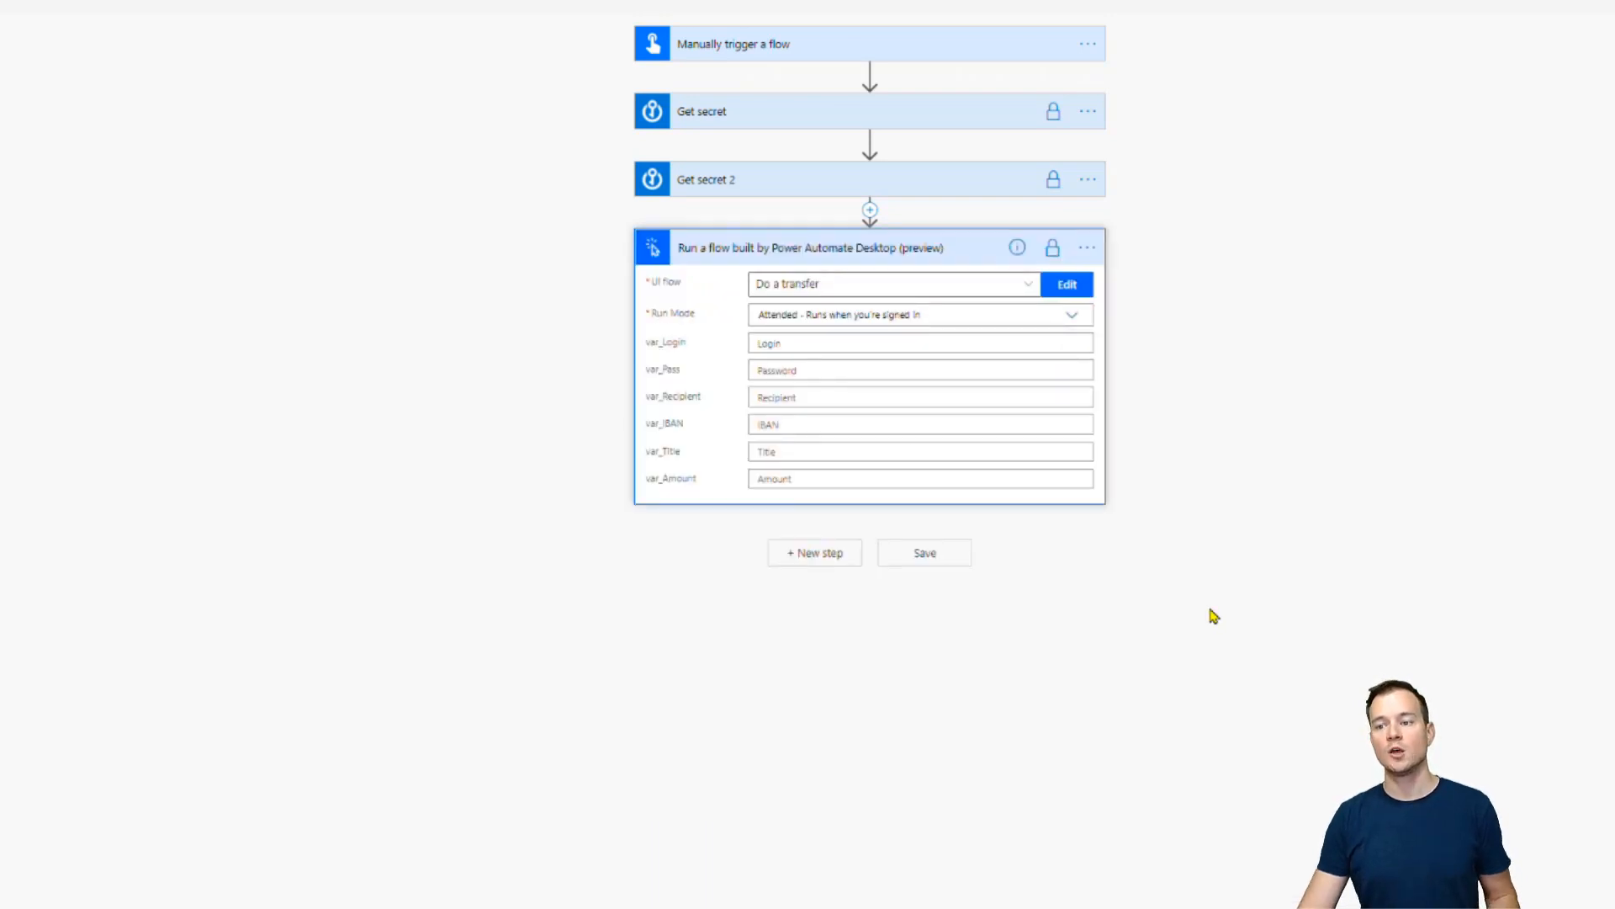
Feed the Get secret value into var_Login and the Get secret 2 value into var_Pass
left_click(910, 348)
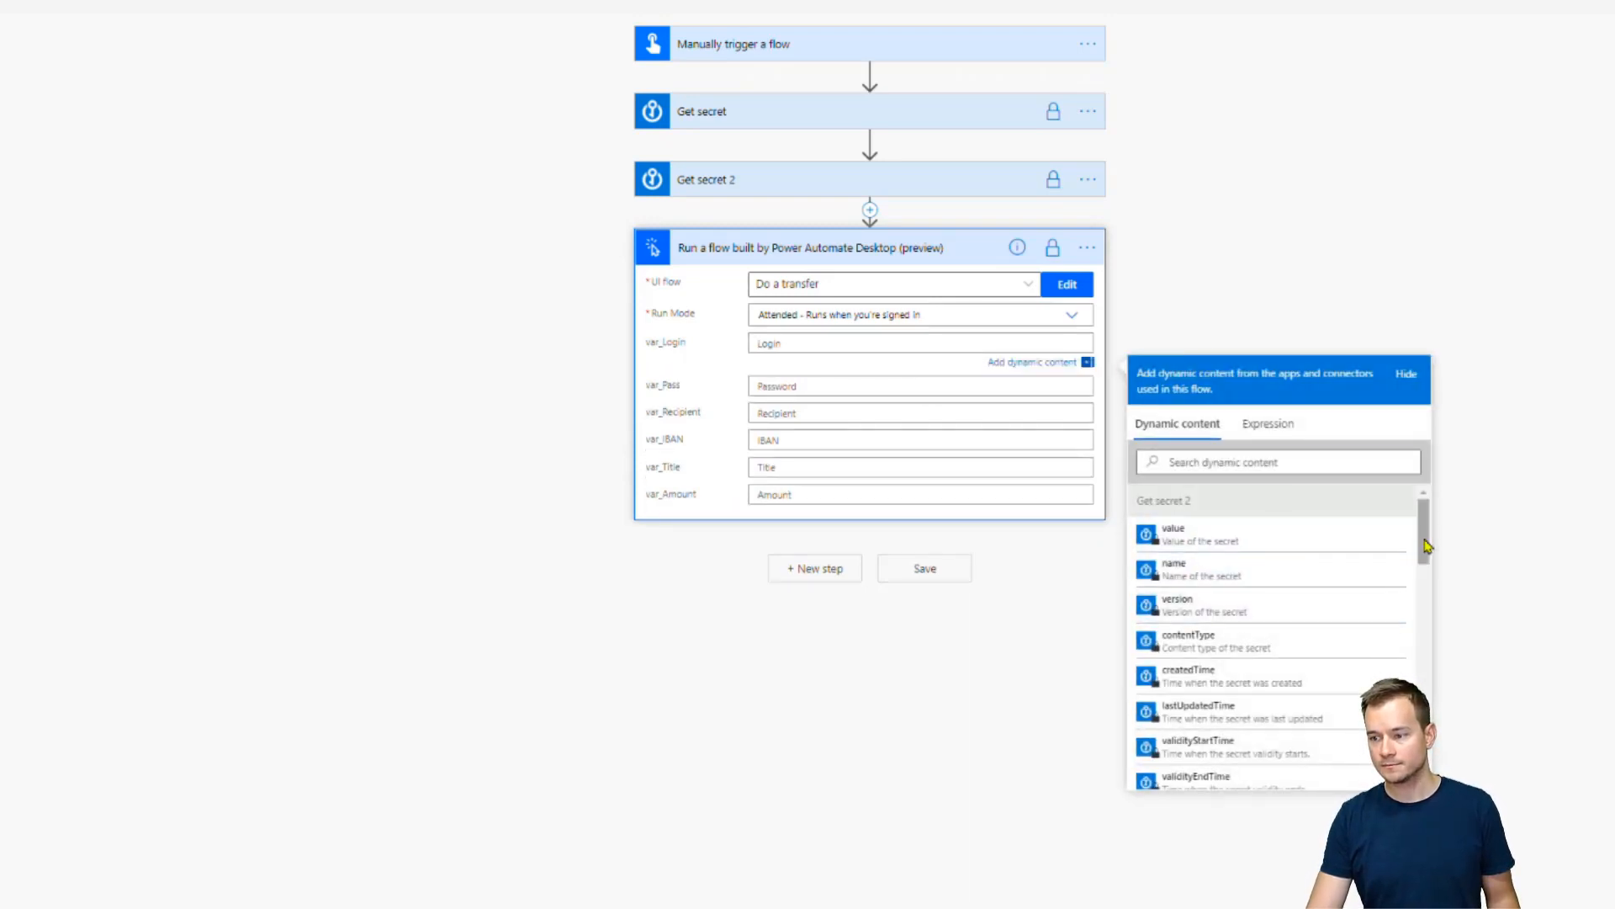
left_click_drag(1424, 543, 1424, 619)
left_click(1246, 525)
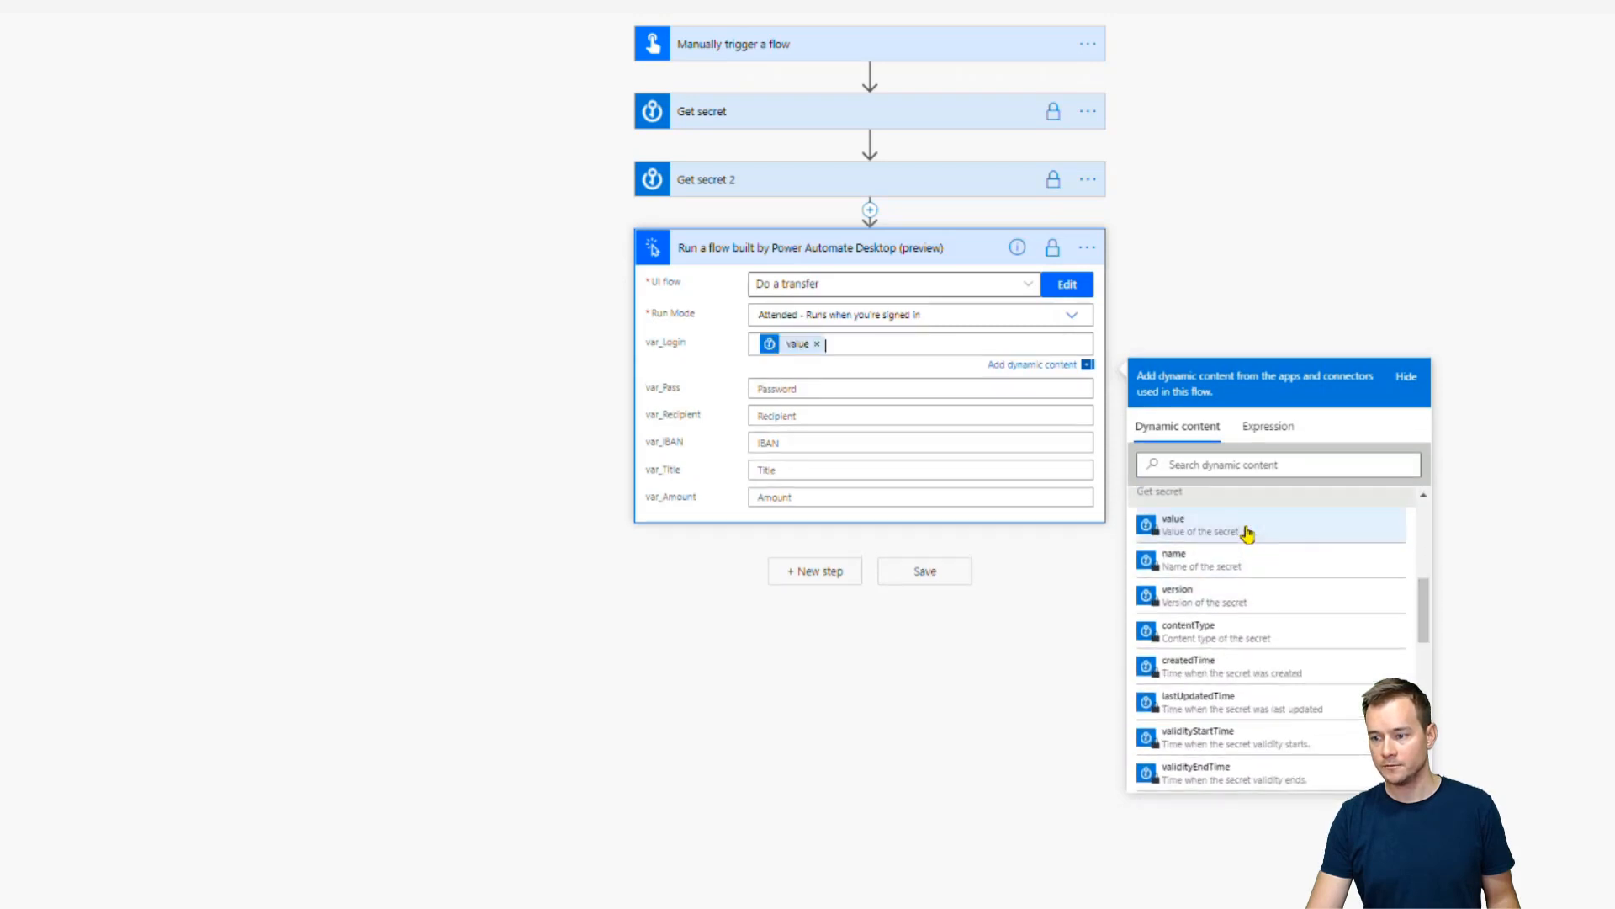
left_click(856, 389)
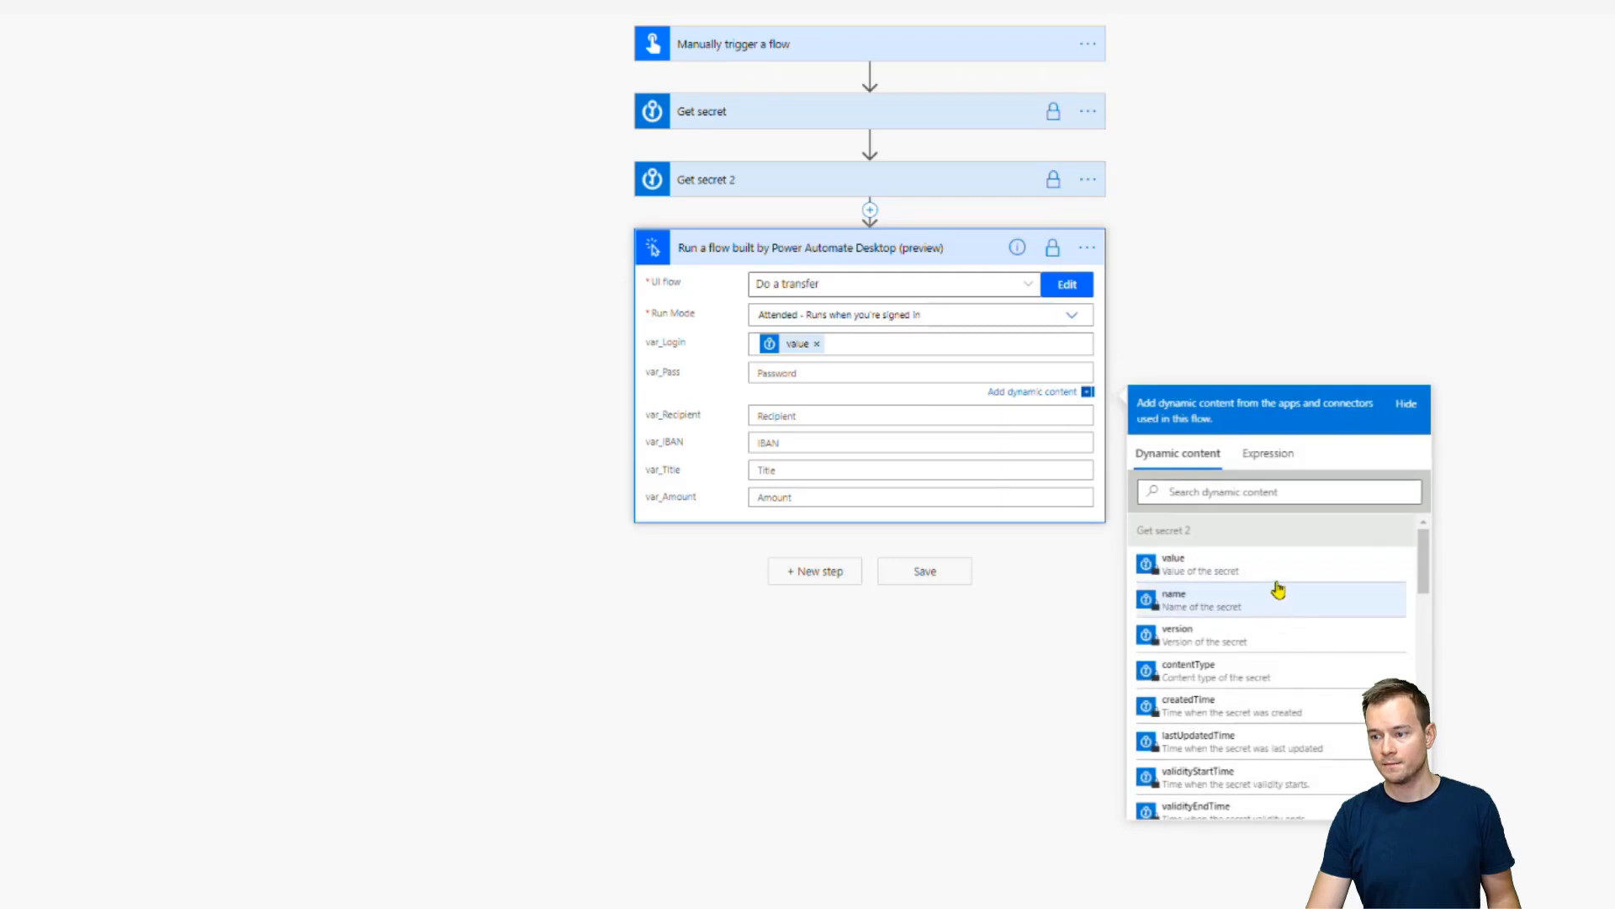
left_click(1278, 582)
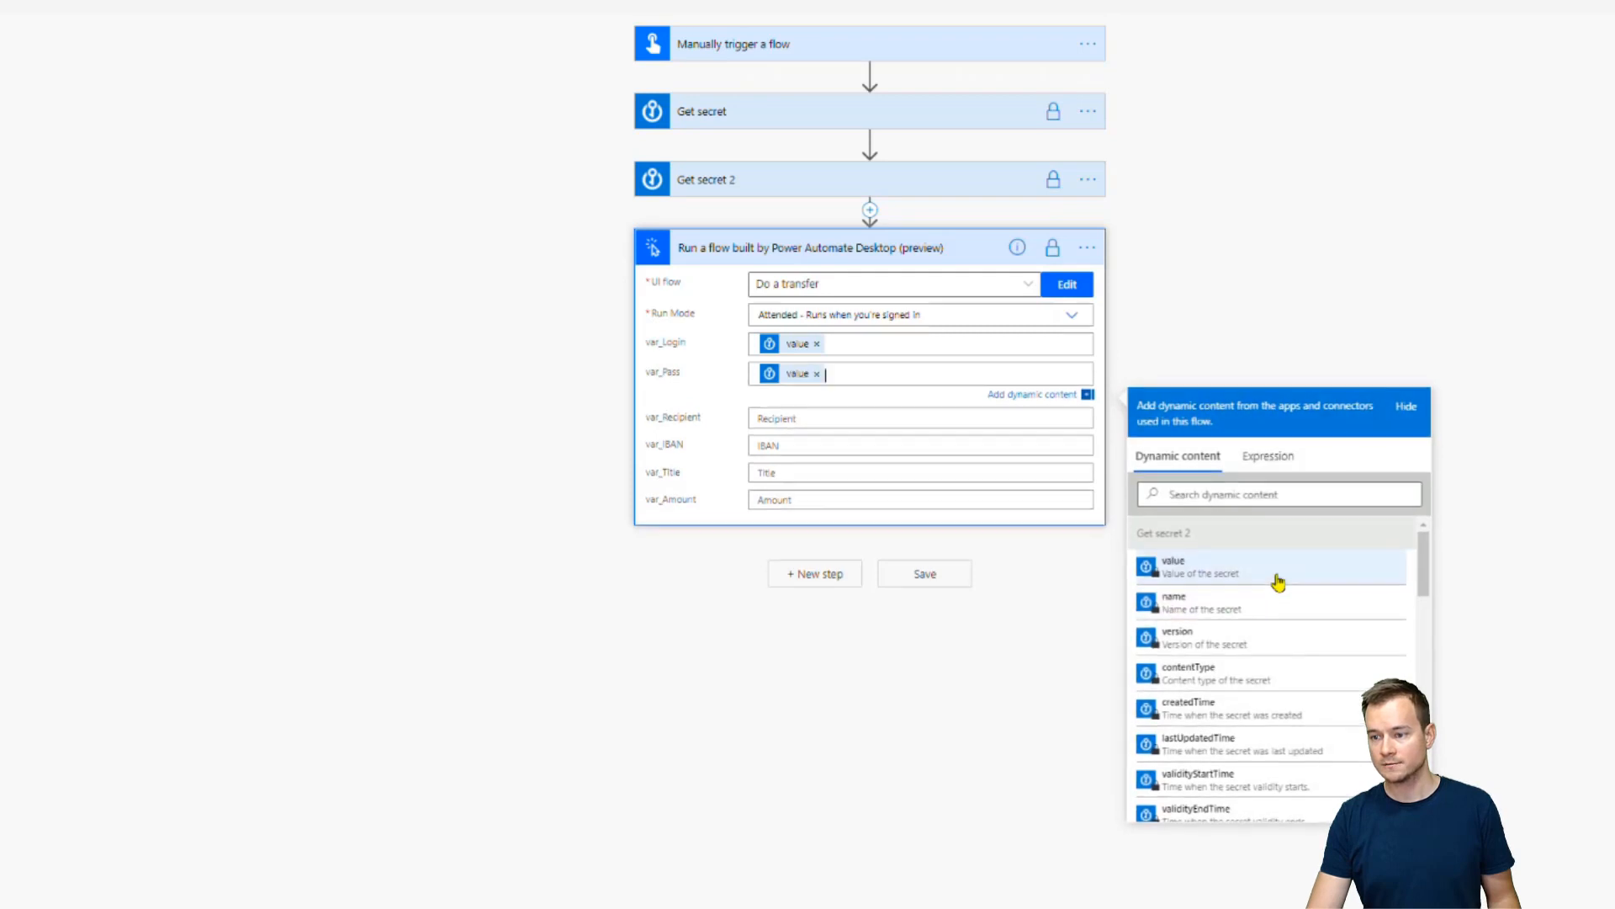
Map the trigger's var_Recipient and var_IBAN into the step's var_Recipient and IBAN inputs
left_click(912, 427)
scroll(1404, 639, "down", 2)
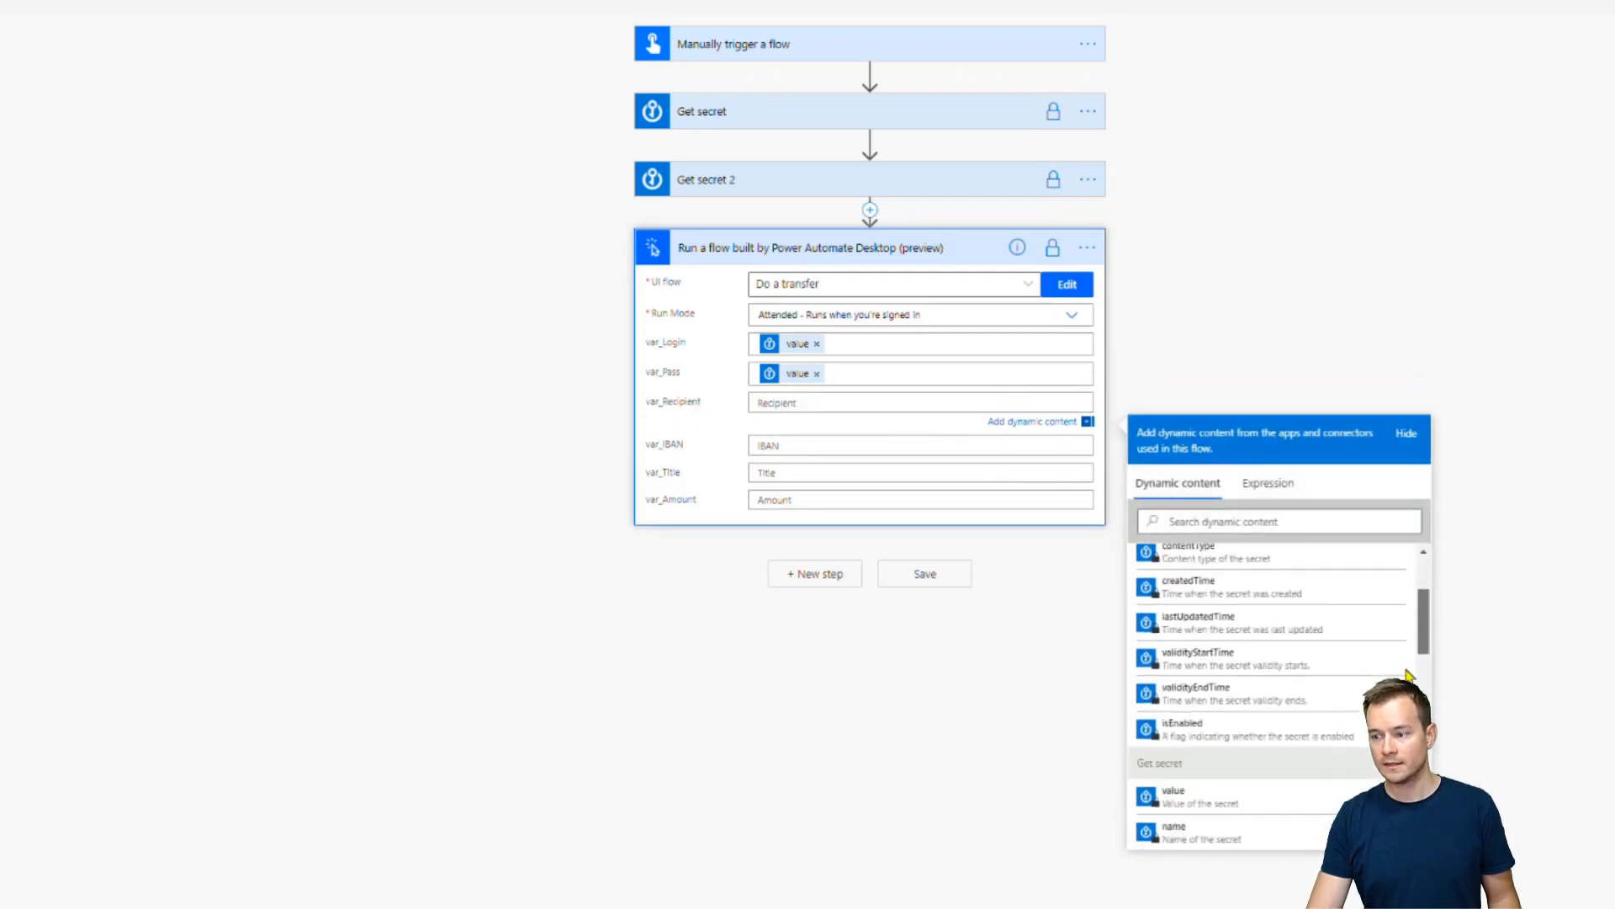
scroll(1407, 673, "down", 5)
left_click(1190, 726)
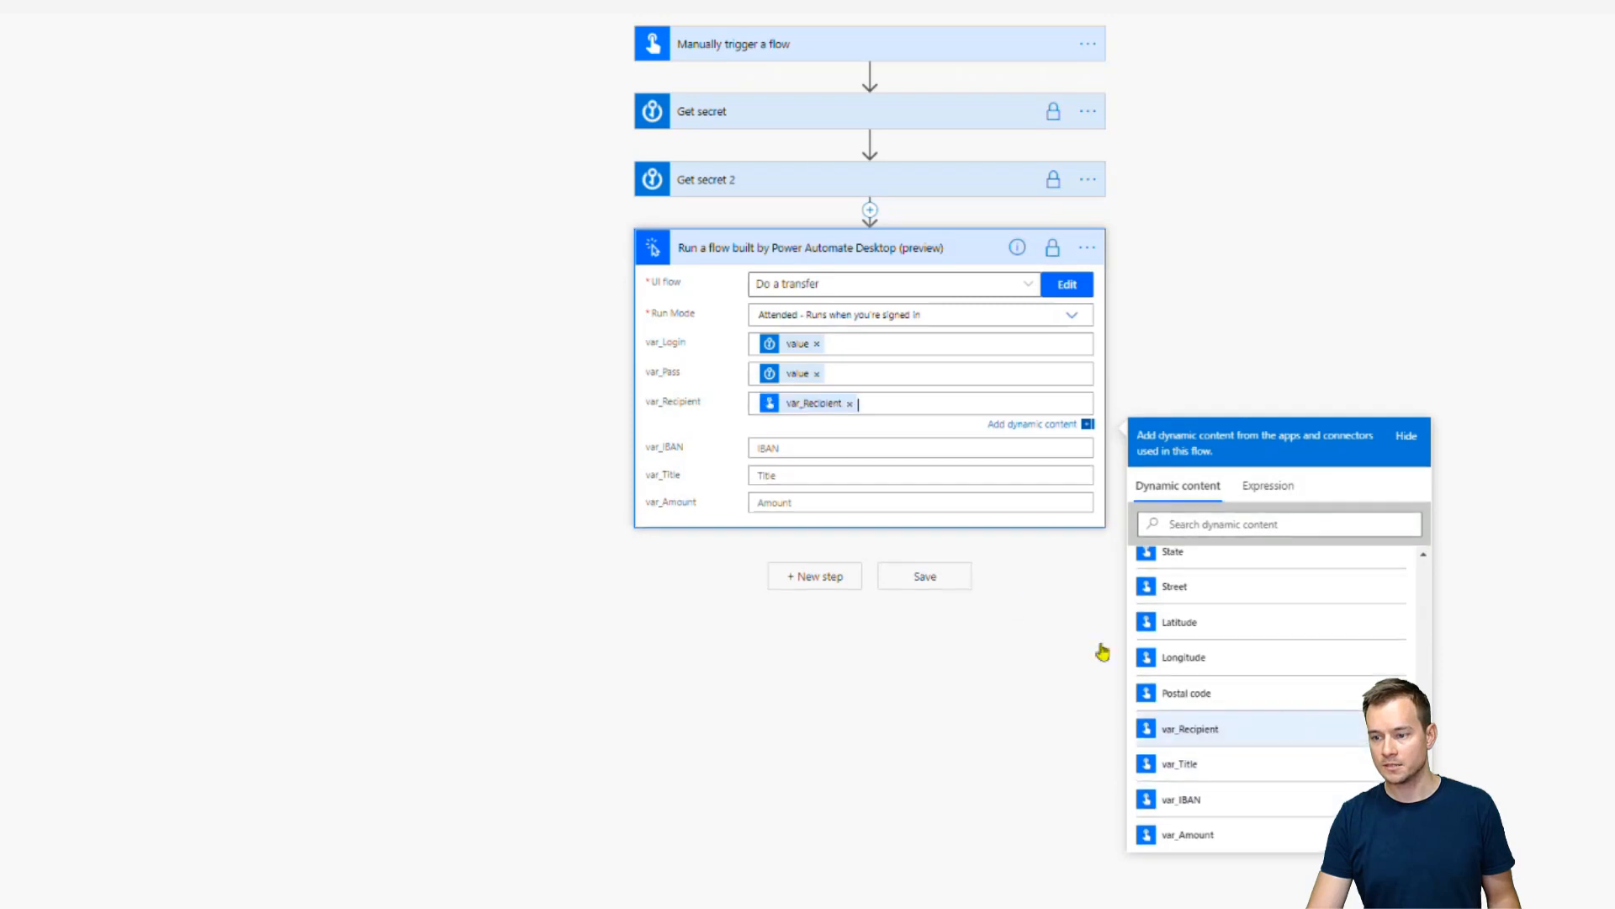
left_click(907, 455)
scroll(1262, 758, "down", 5)
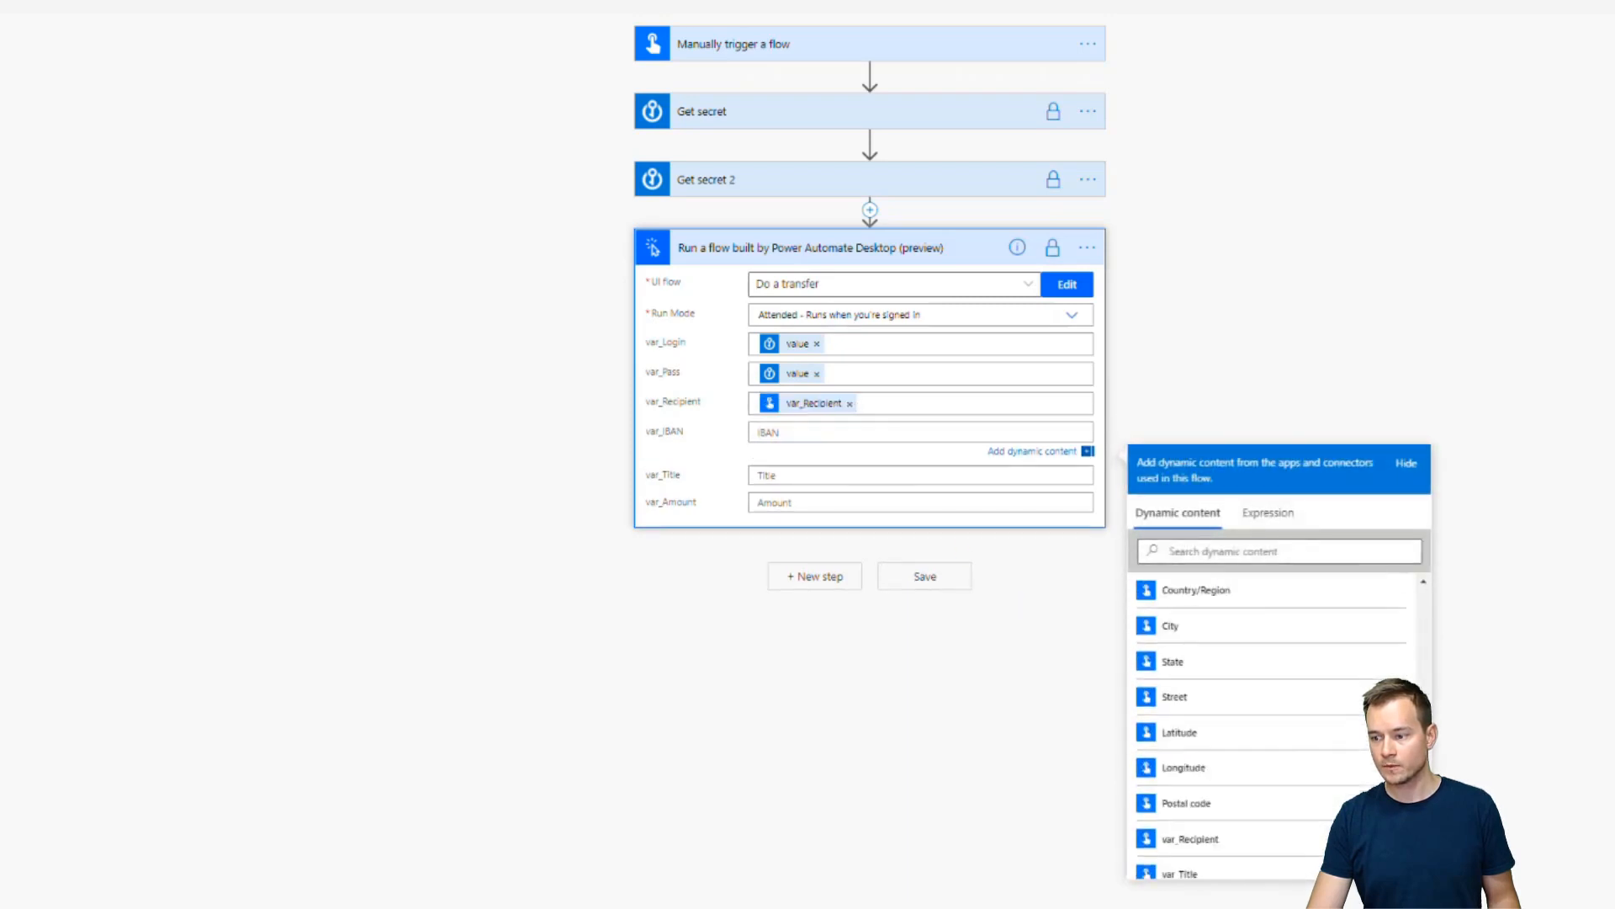
left_click(1182, 826)
Map var_Title and var_Amount into the Title and Amount inputs, then save the flow
left_click(887, 472)
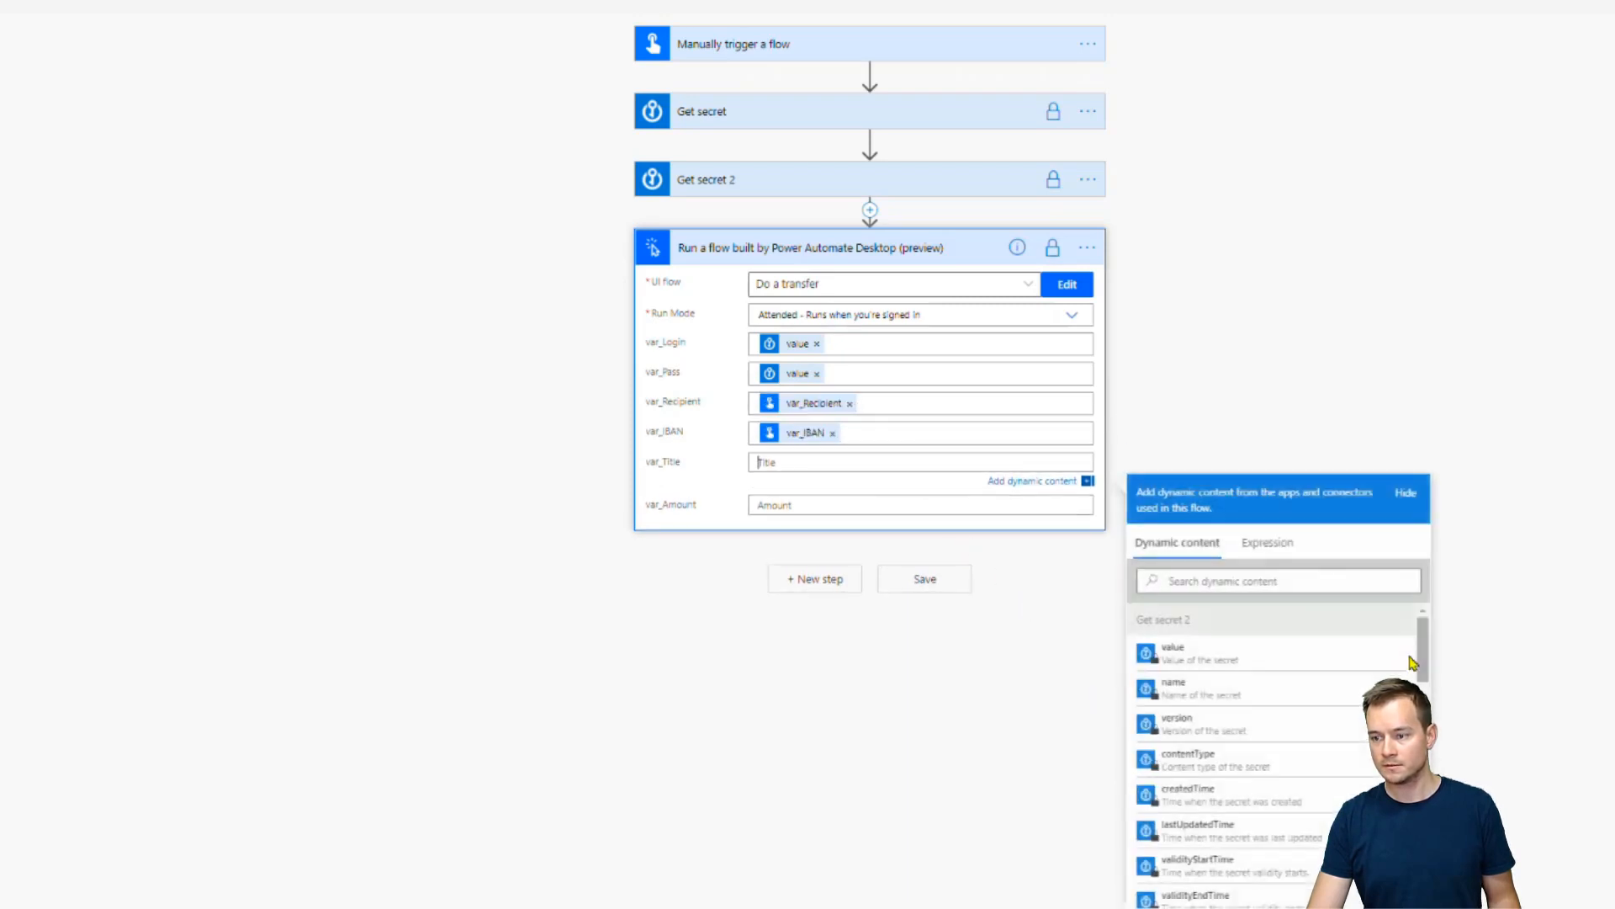
scroll(1422, 673, "down", 5)
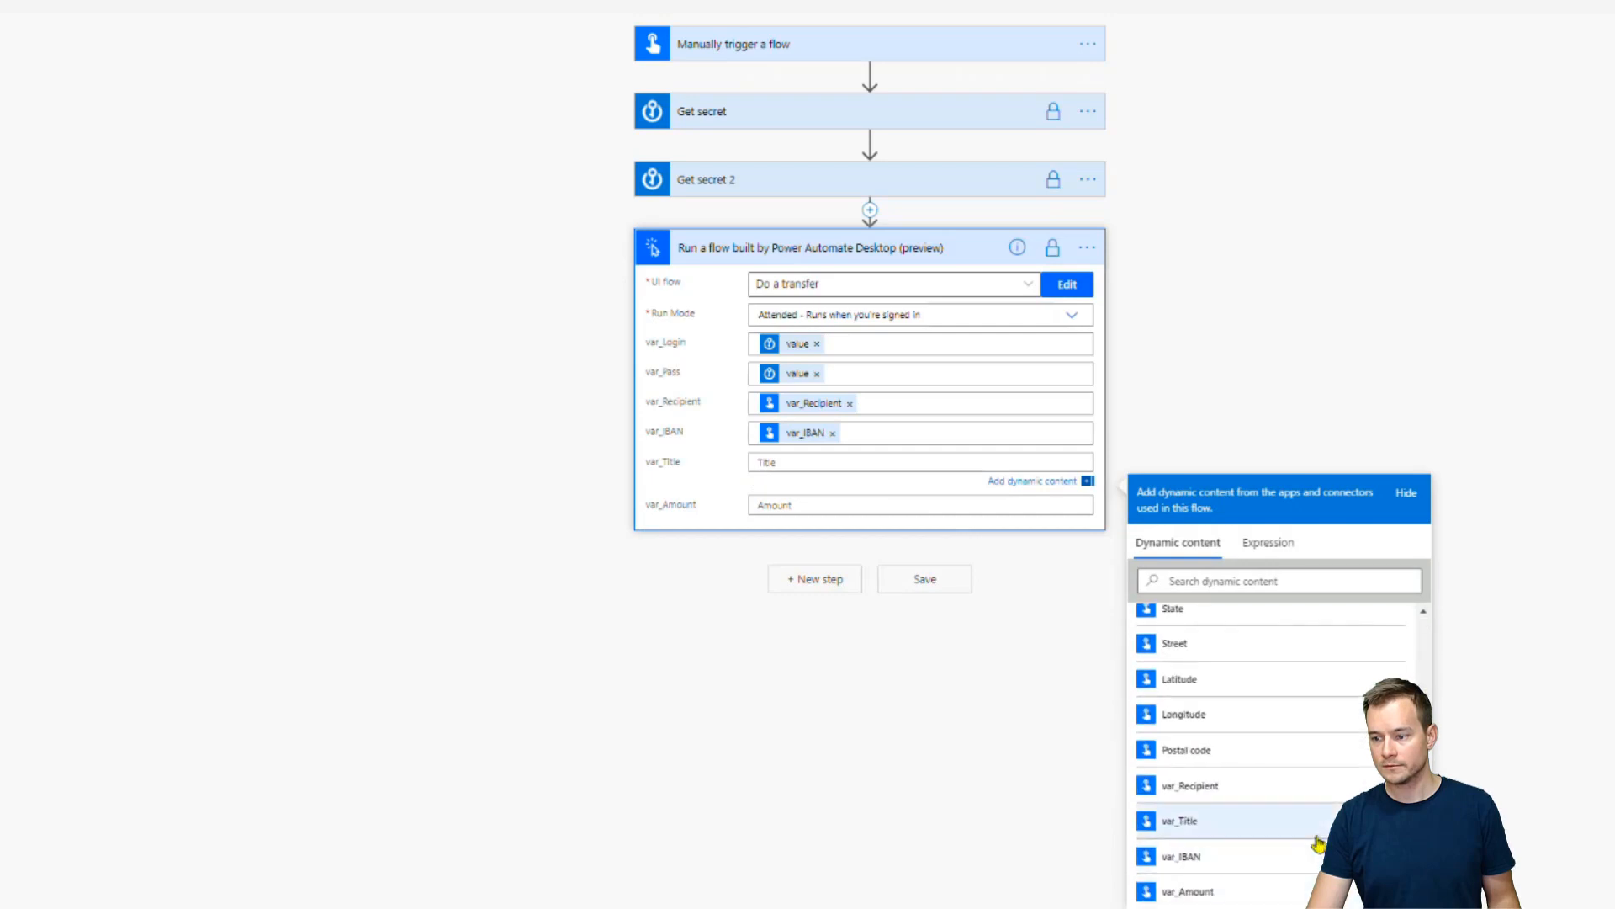
left_click(1313, 820)
scroll(918, 555, "down", 1)
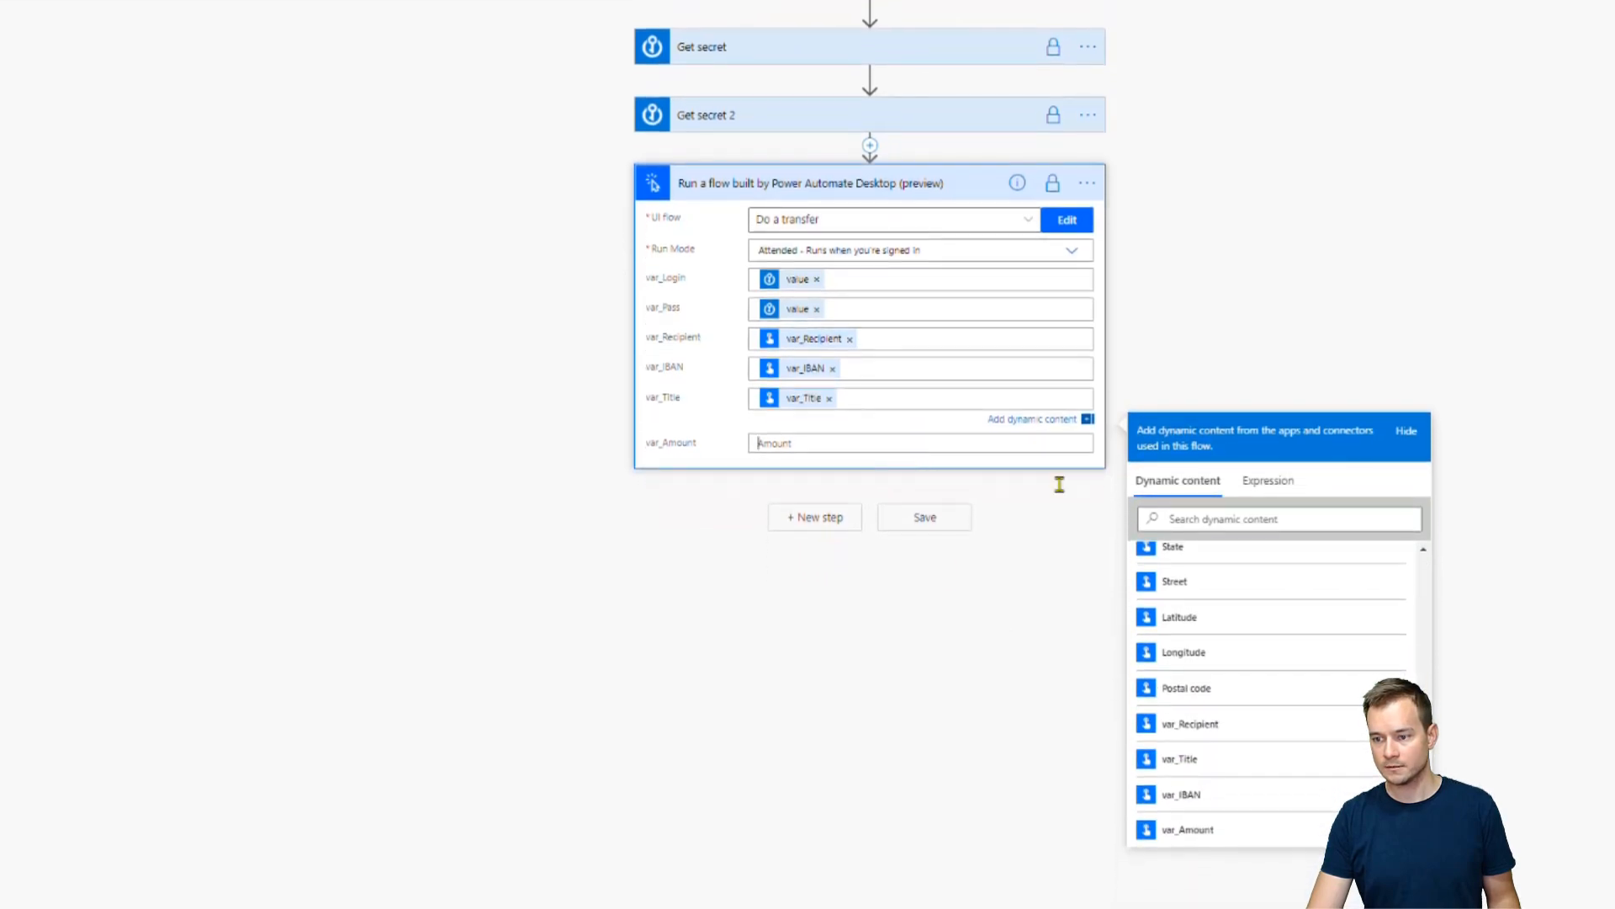
left_click(1060, 444)
scroll(1424, 621, "down", 10)
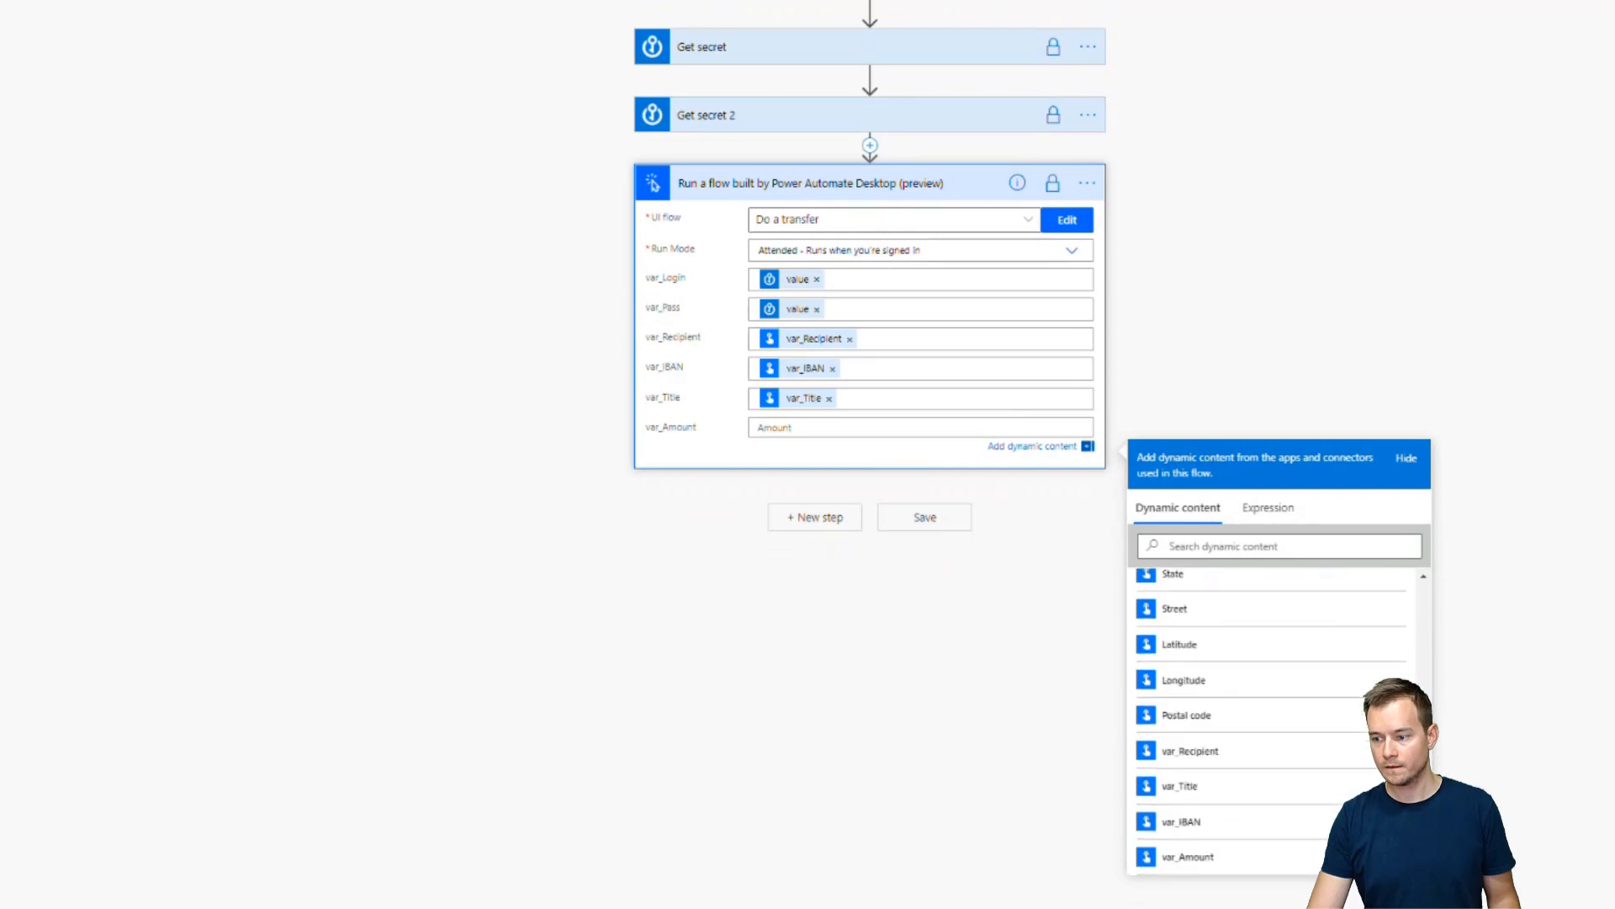
left_click(1189, 859)
left_click(1344, 303)
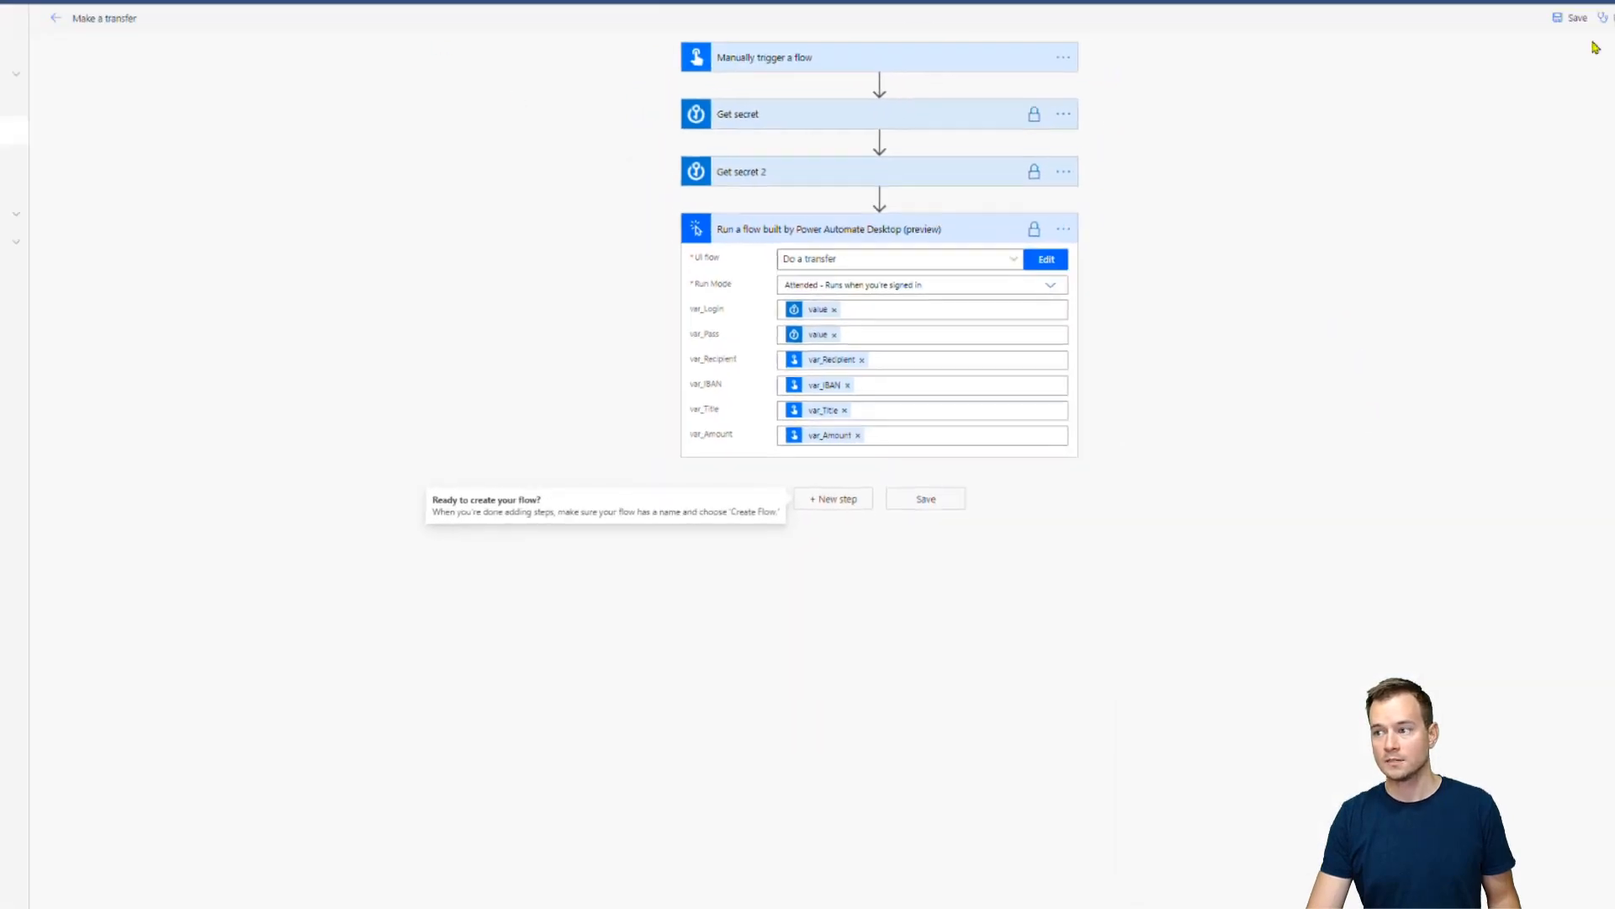
left_click(1570, 17)
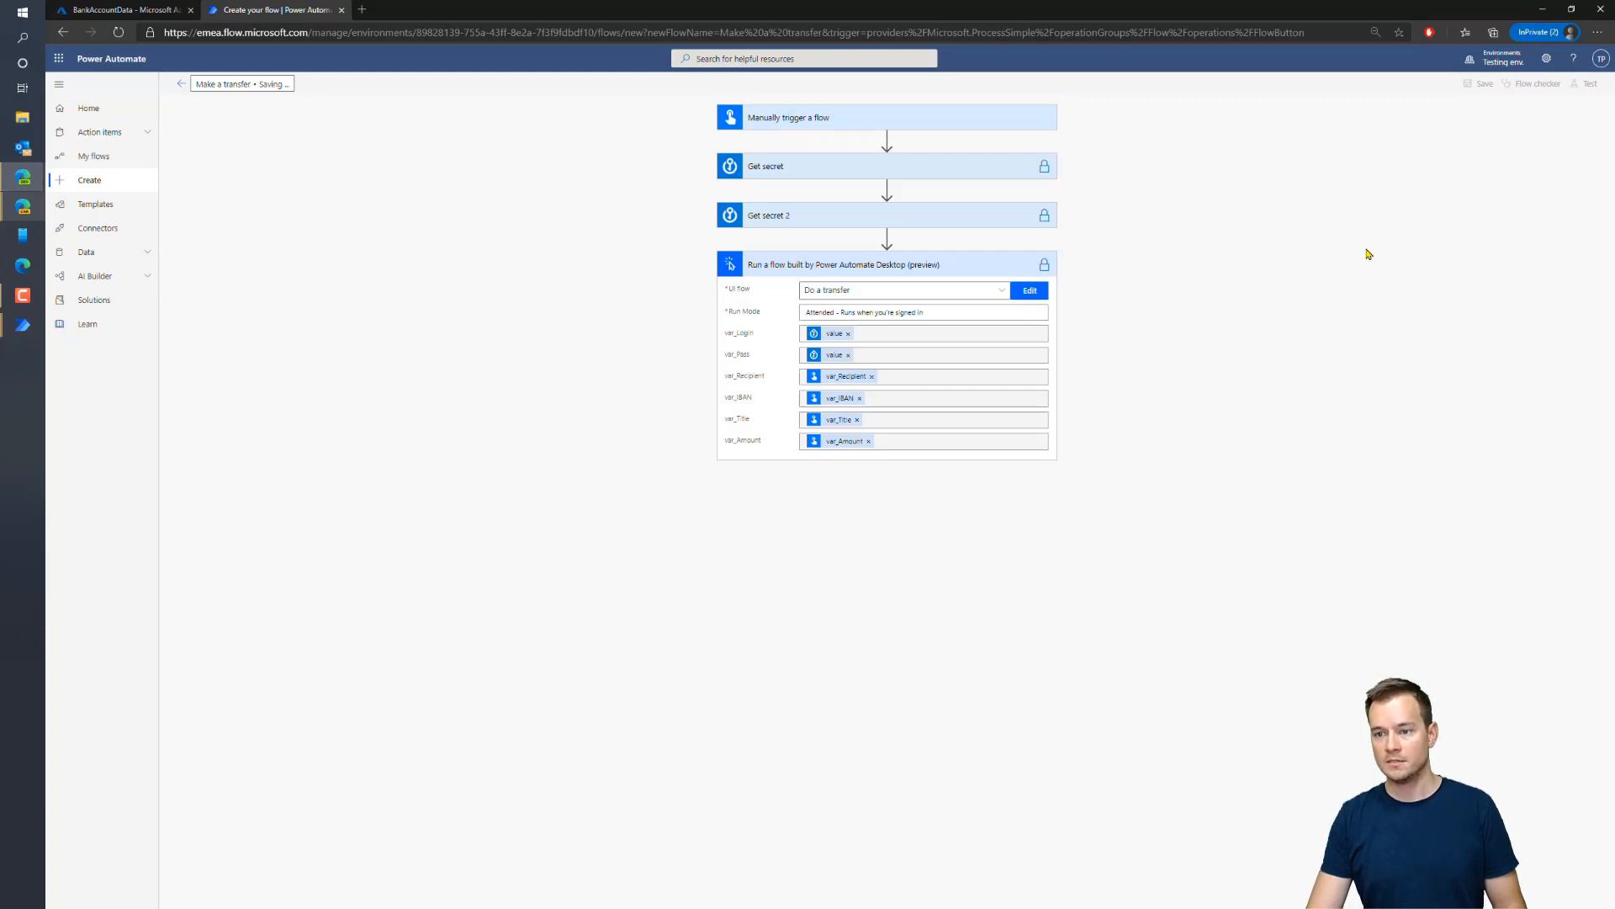
Find 'polsk' on the IBAN examples page in Edge, select the Polska example IBAN, and return to Power Automate
key("alt+Tab")
left_click(276, 11)
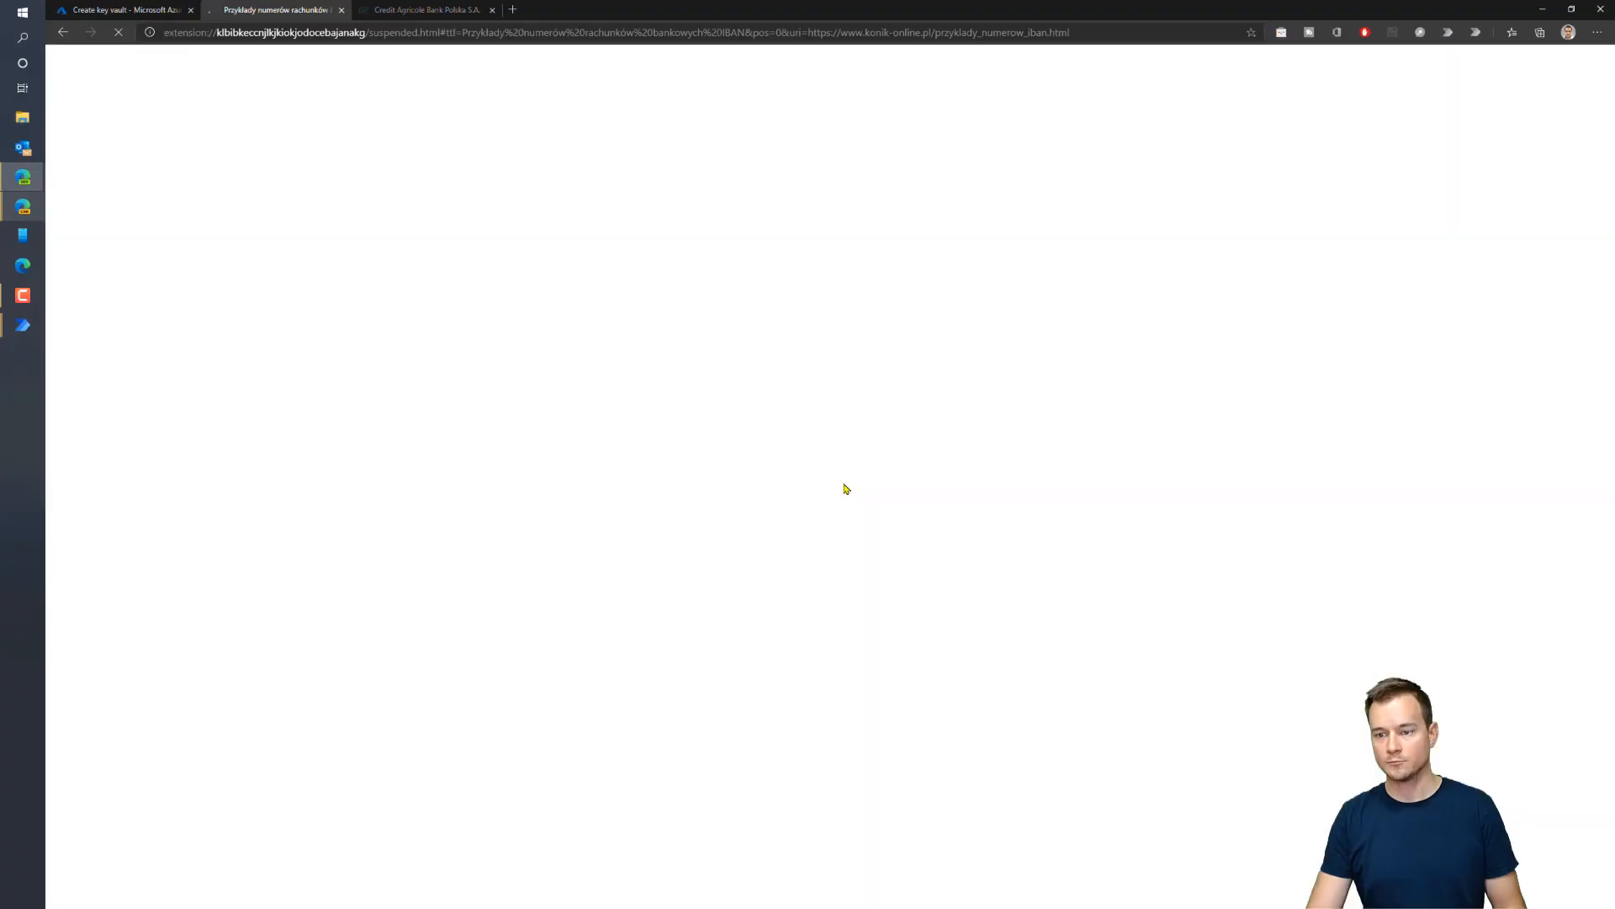
left_click(845, 485)
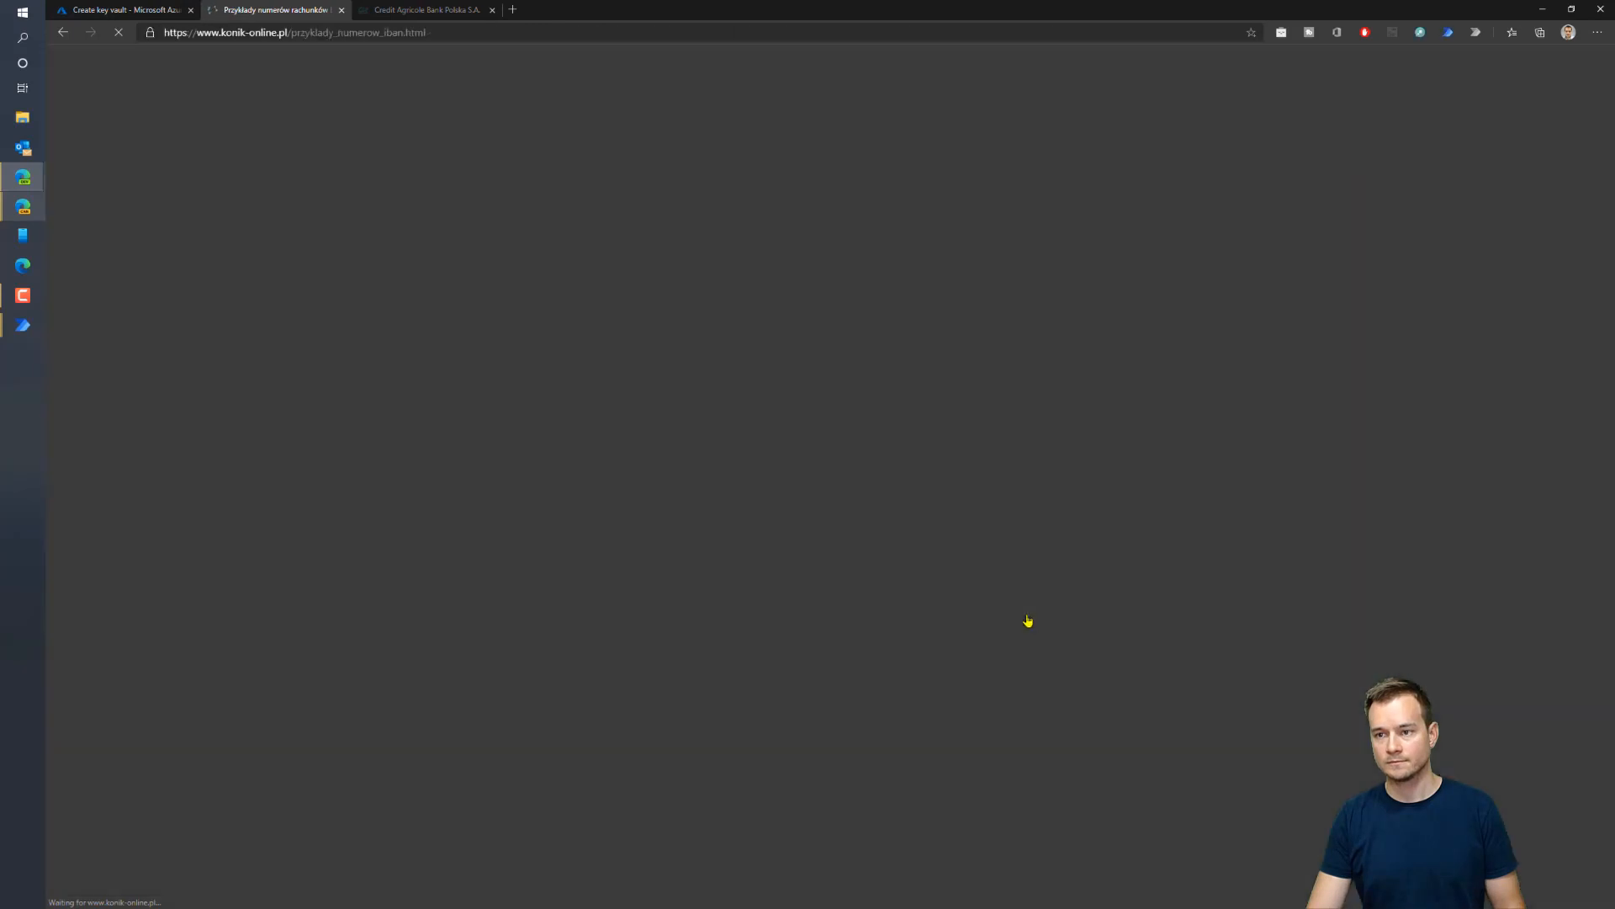
key("ctrl+f")
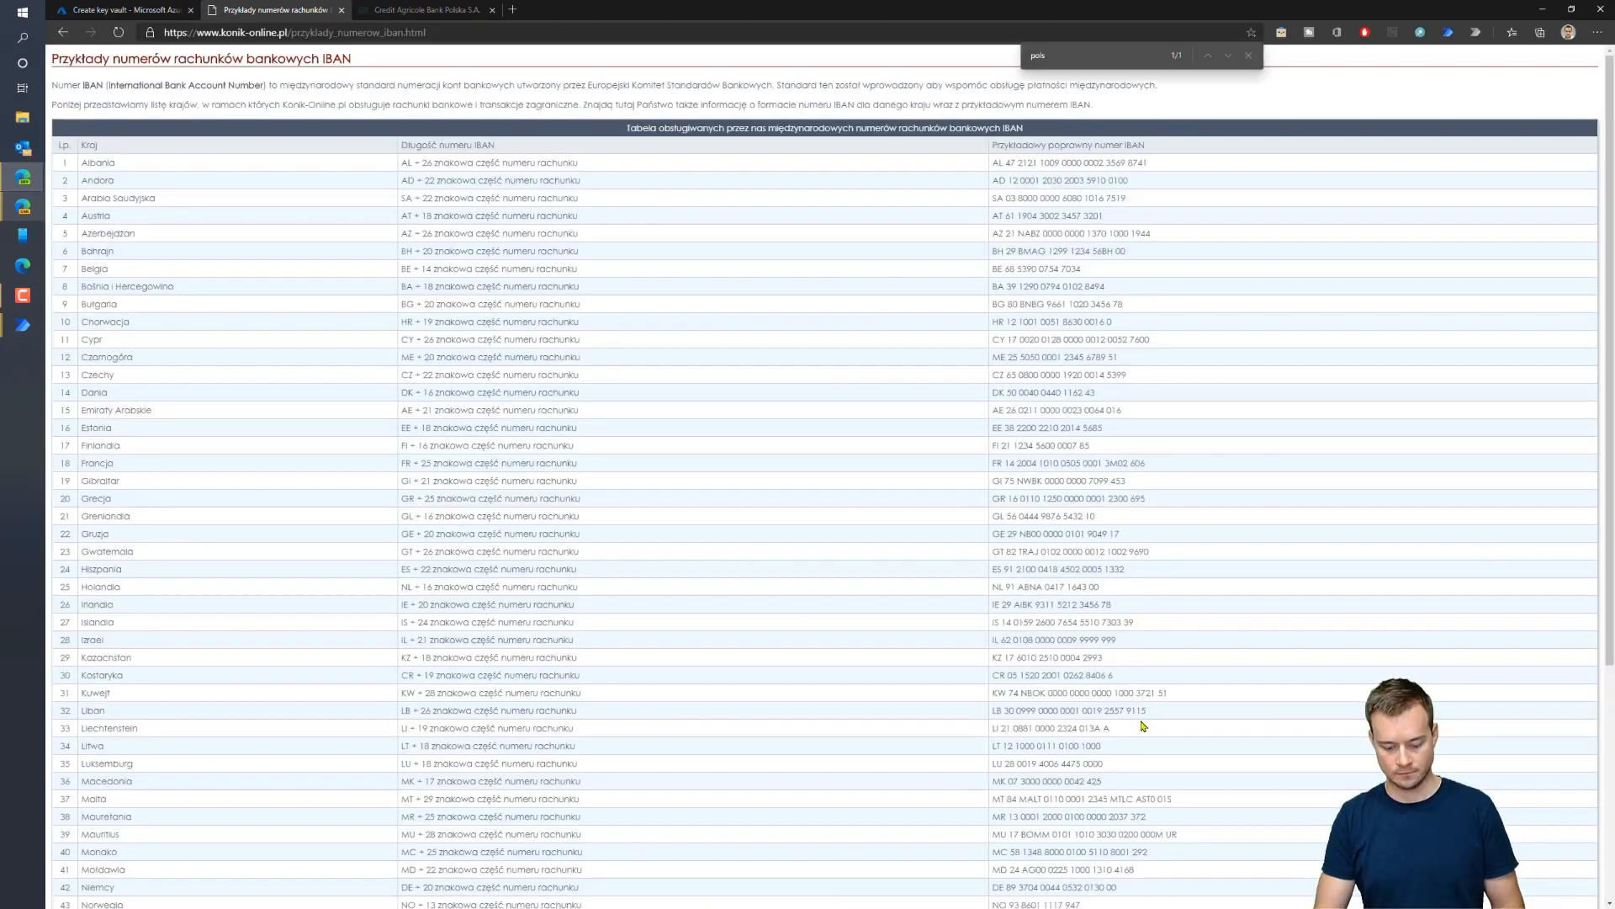
type("polsk")
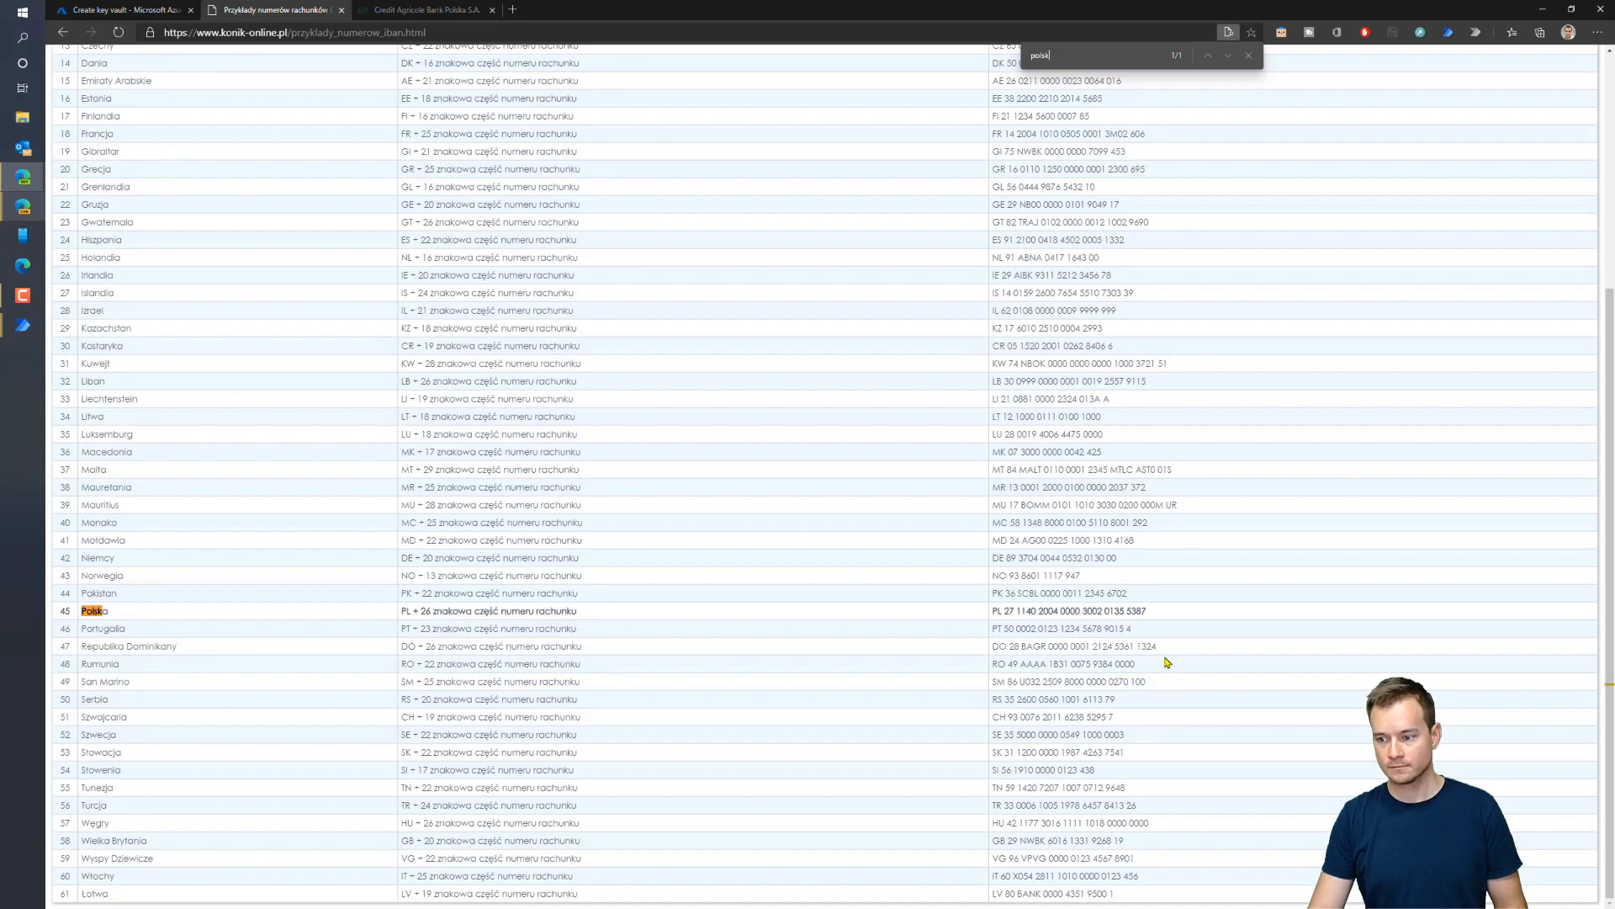
left_click_drag(1150, 614, 991, 615)
key("ctrl+c")
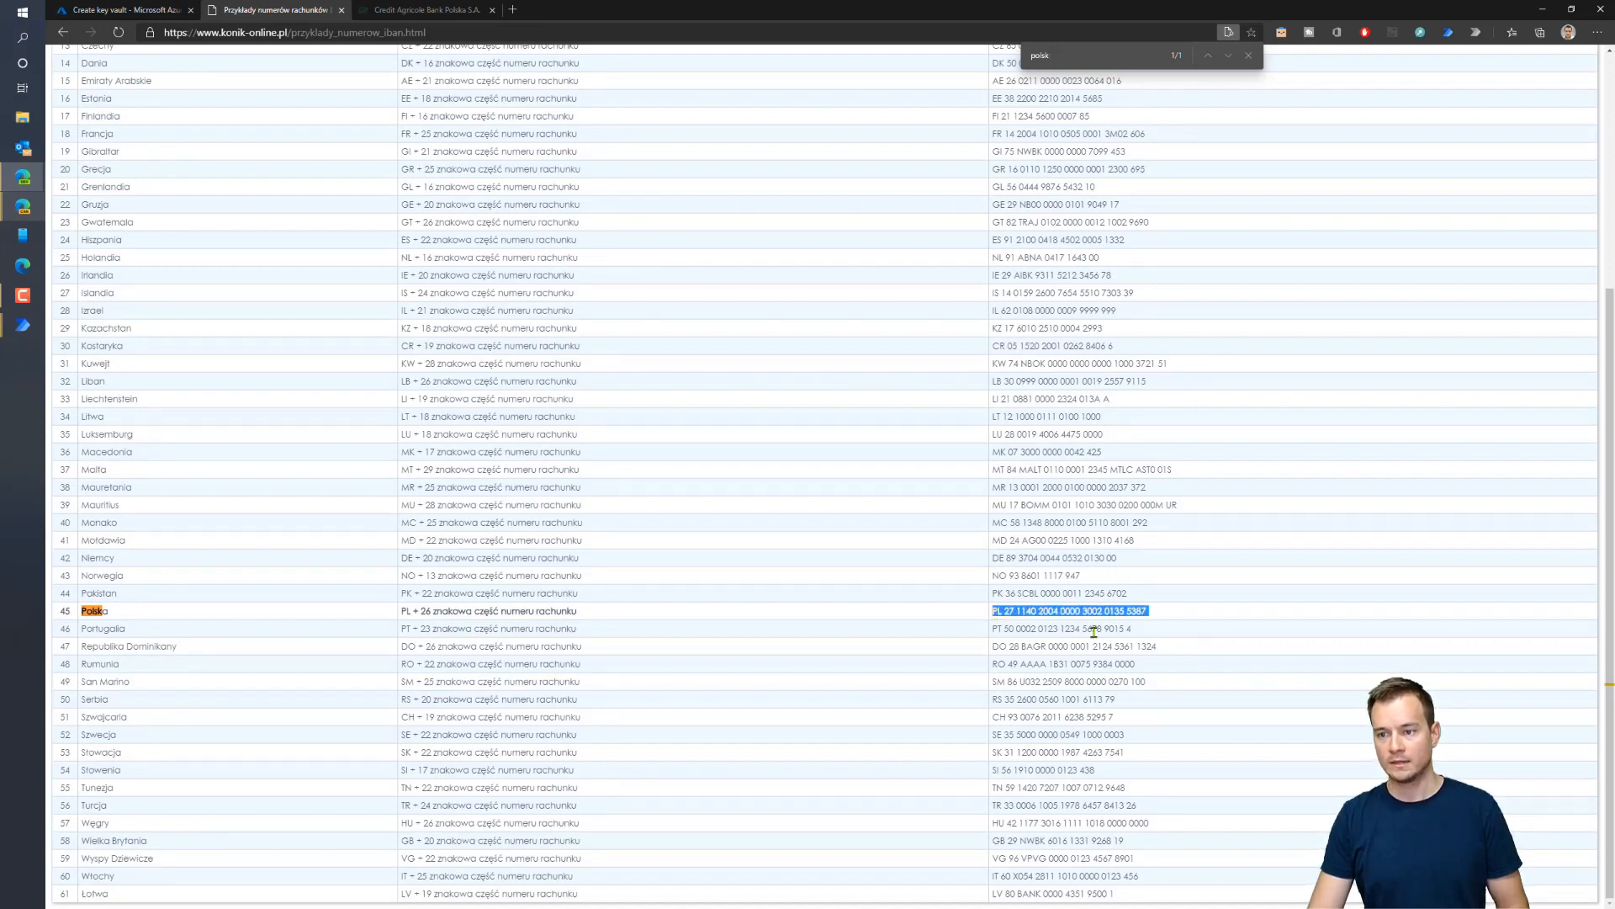
key("alt+Tab")
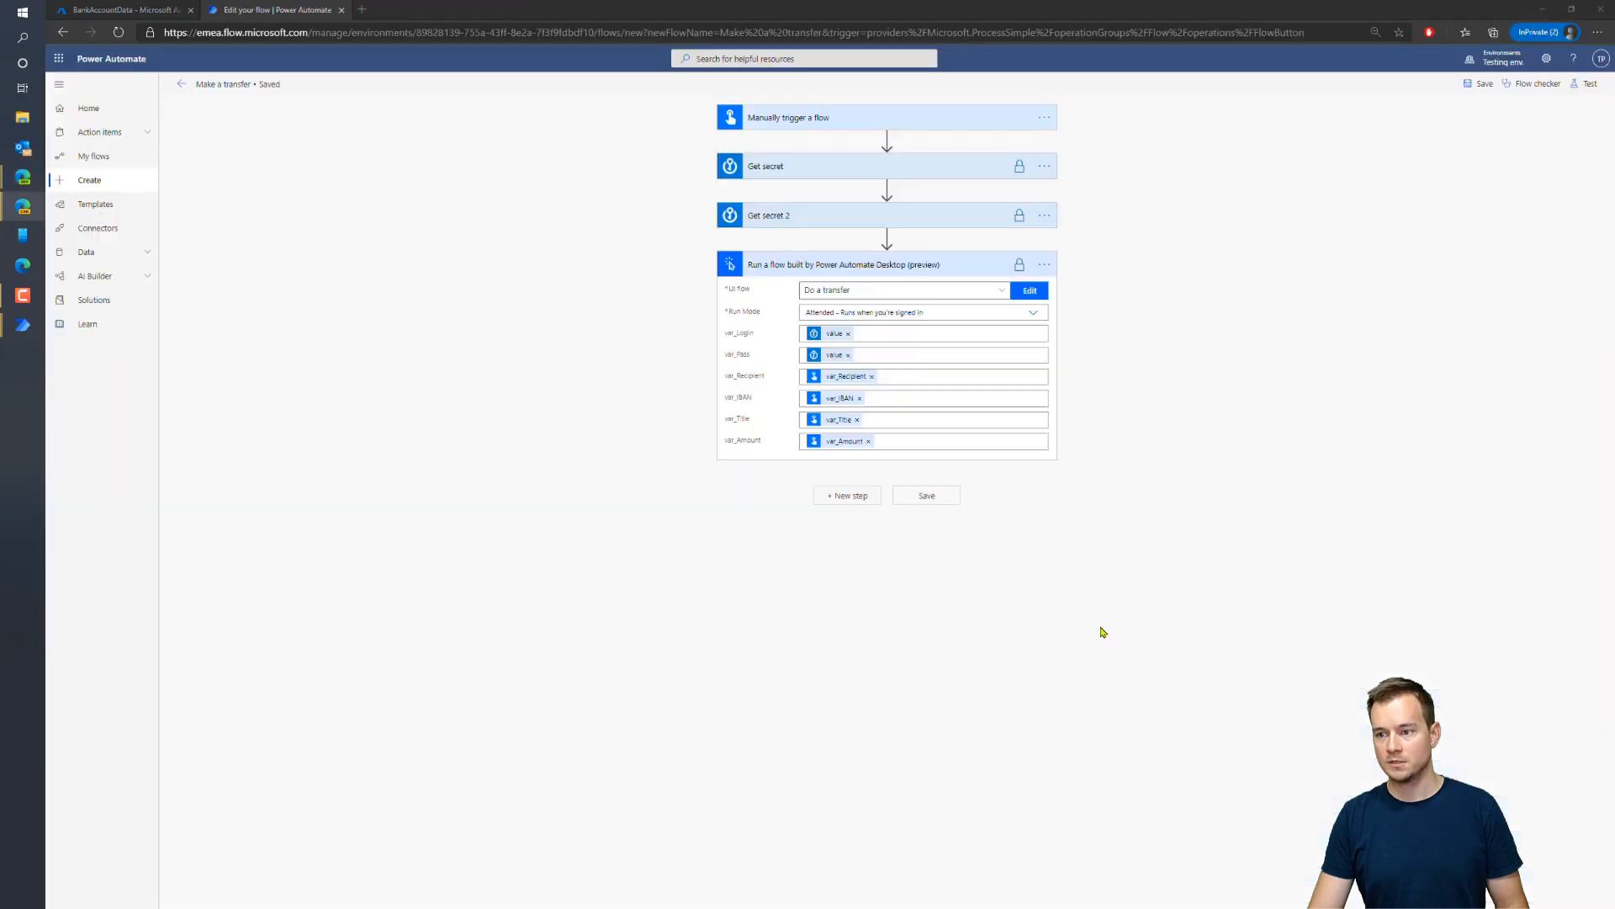
Start a test of the flow, choosing to perform the trigger action manually
left_click(1590, 87)
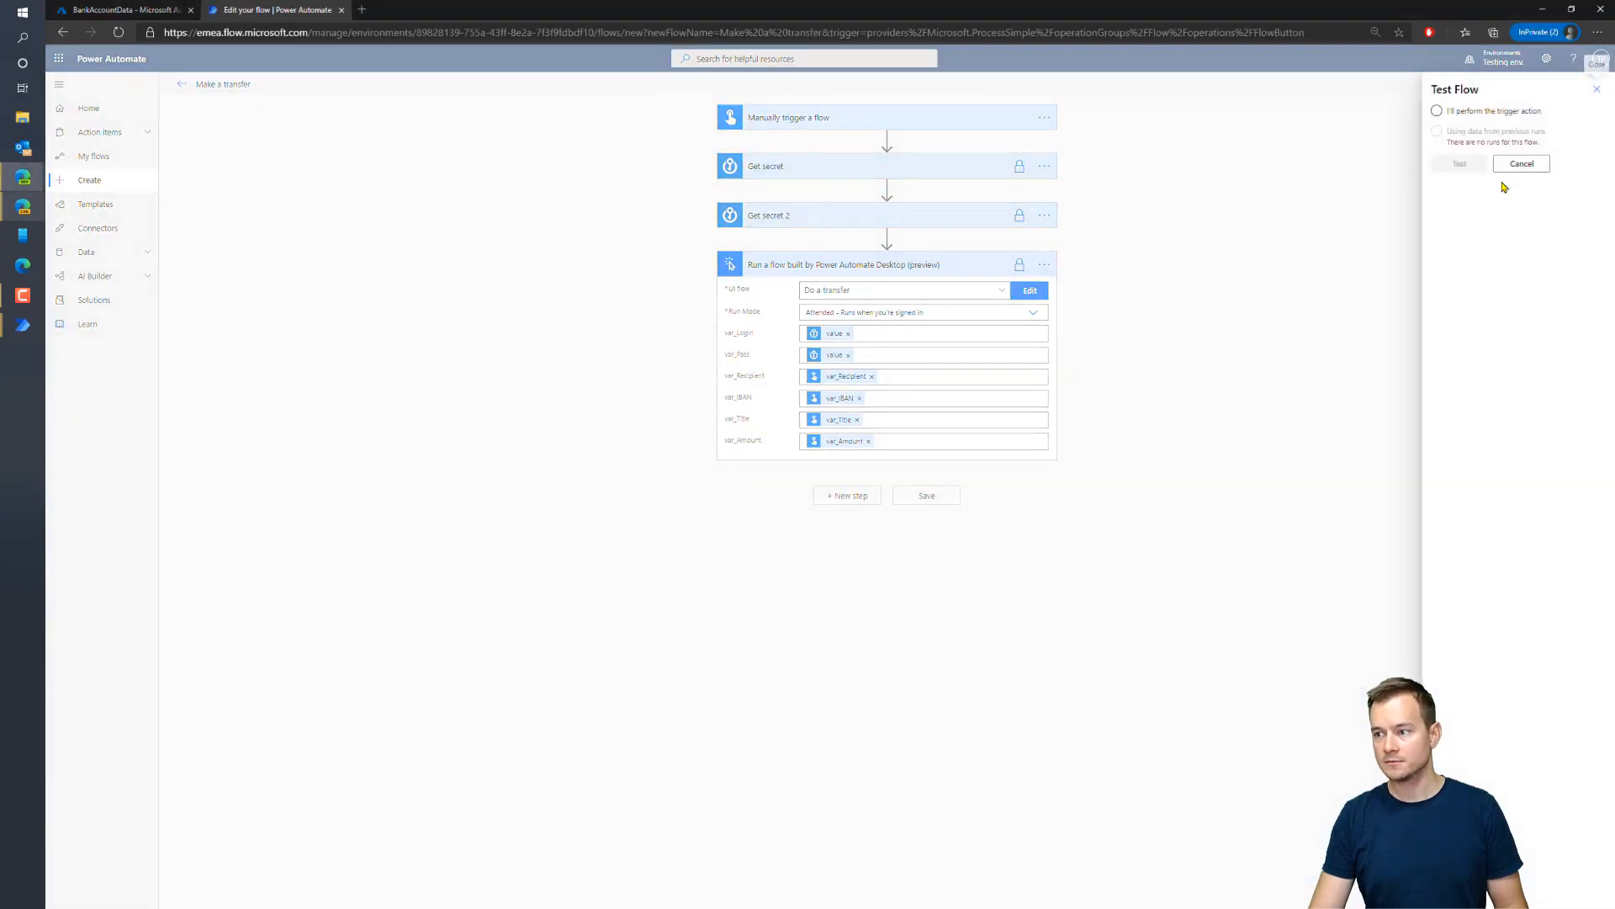
left_click(1439, 112)
left_click(1456, 165)
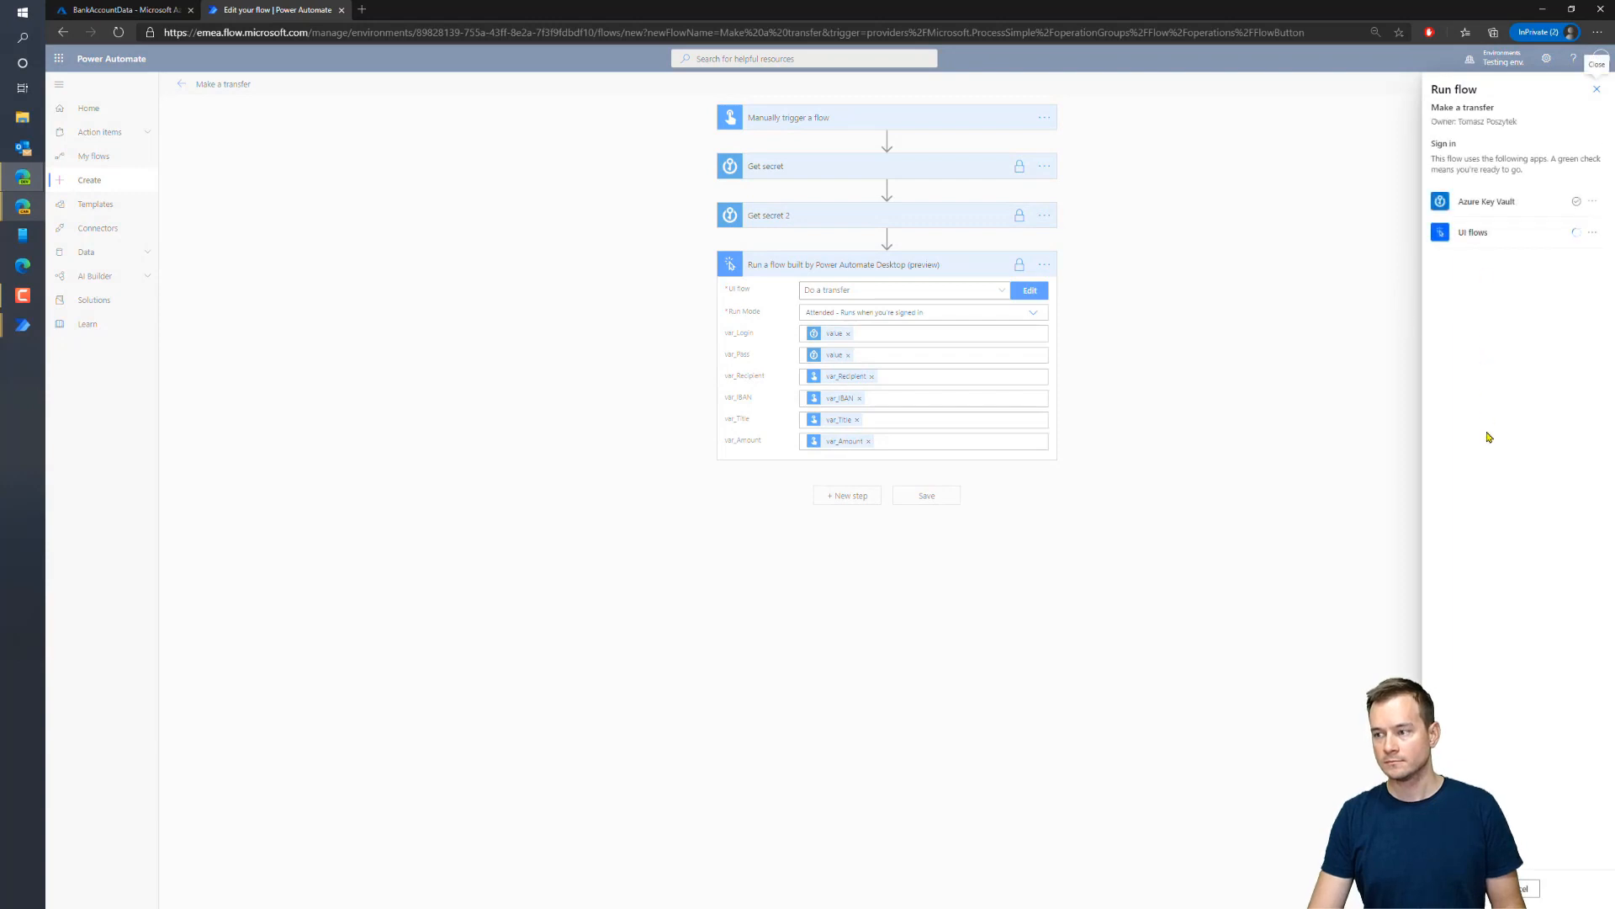
left_click(1458, 888)
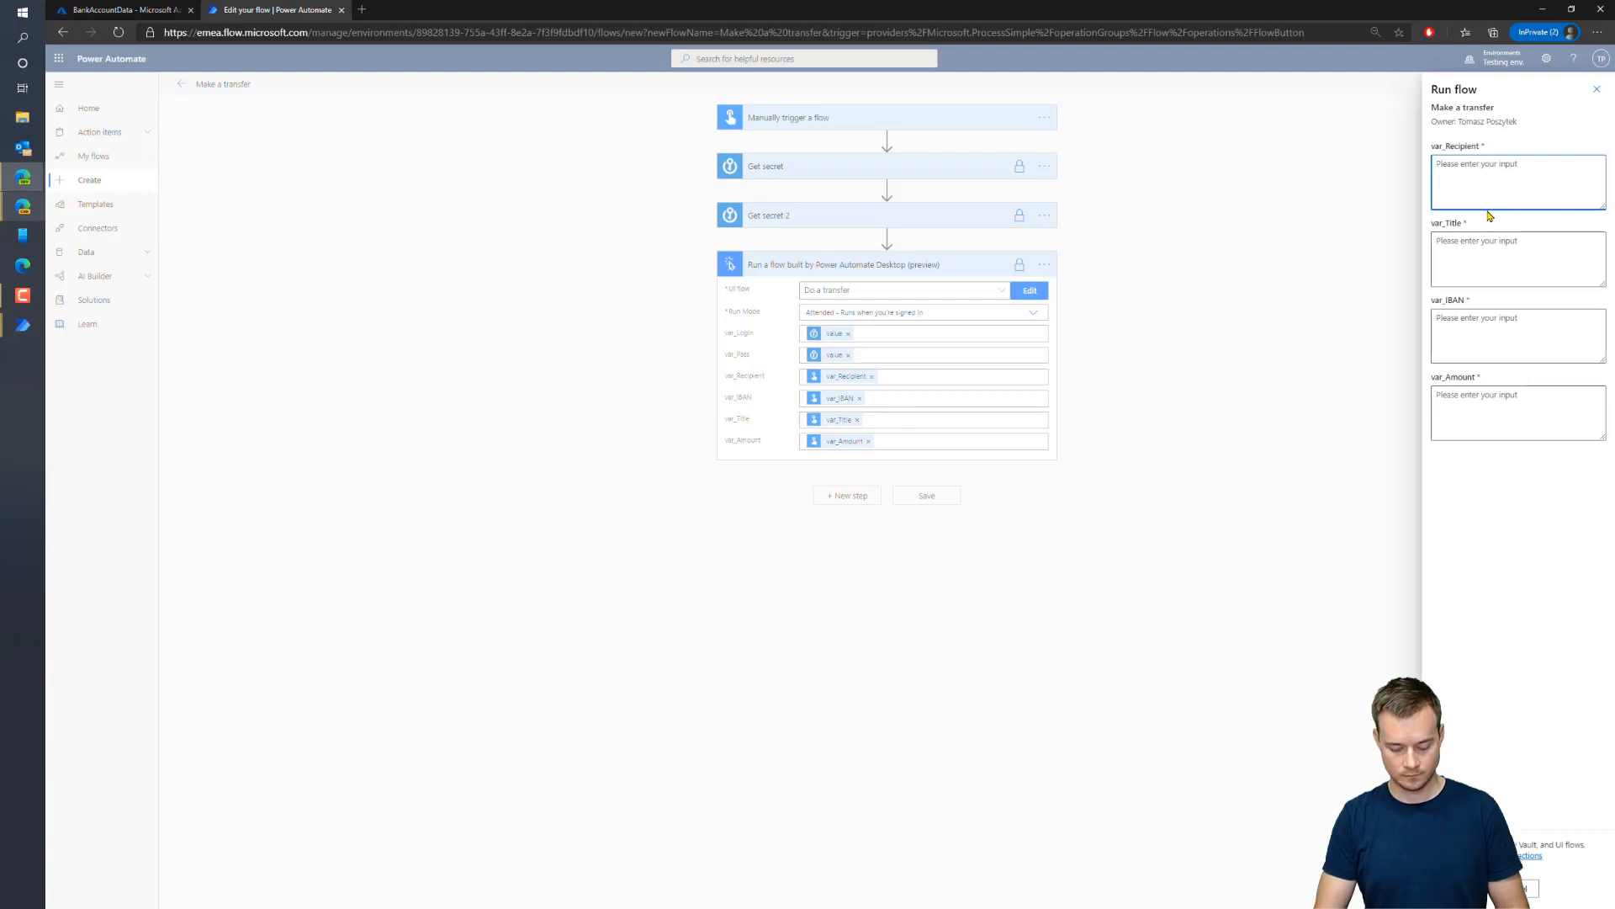
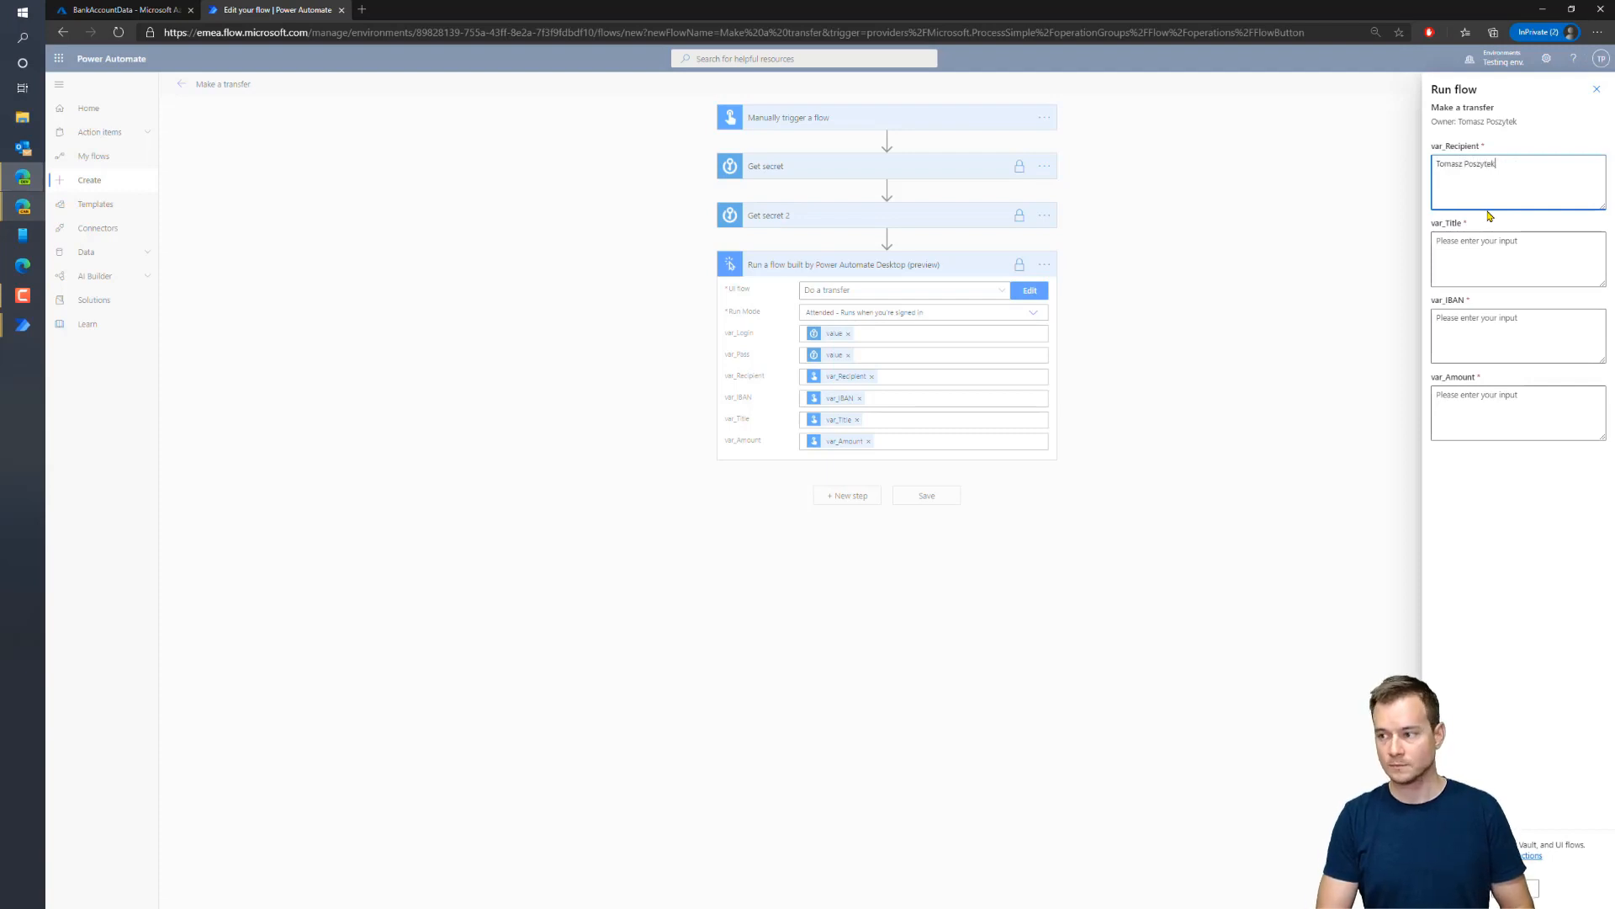
Enter the recipient's name, title 'Test', the pasted IBAN and amount 5000, then run the flow
key("Tab")
type("Test")
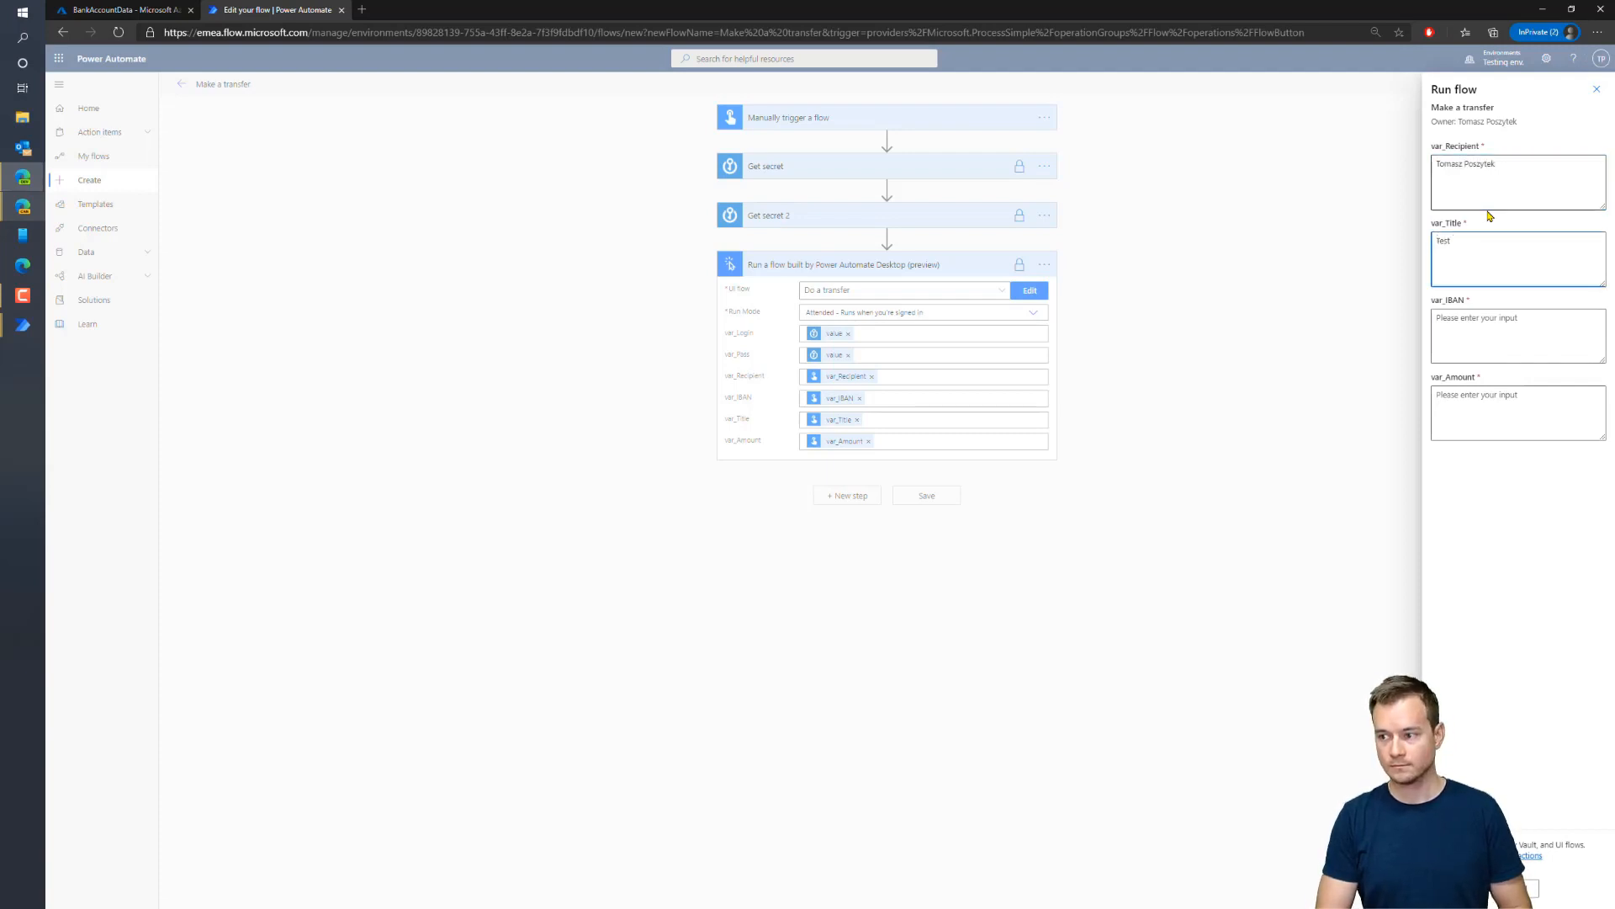
key("Tab")
key("ctrl+v")
key("Tab")
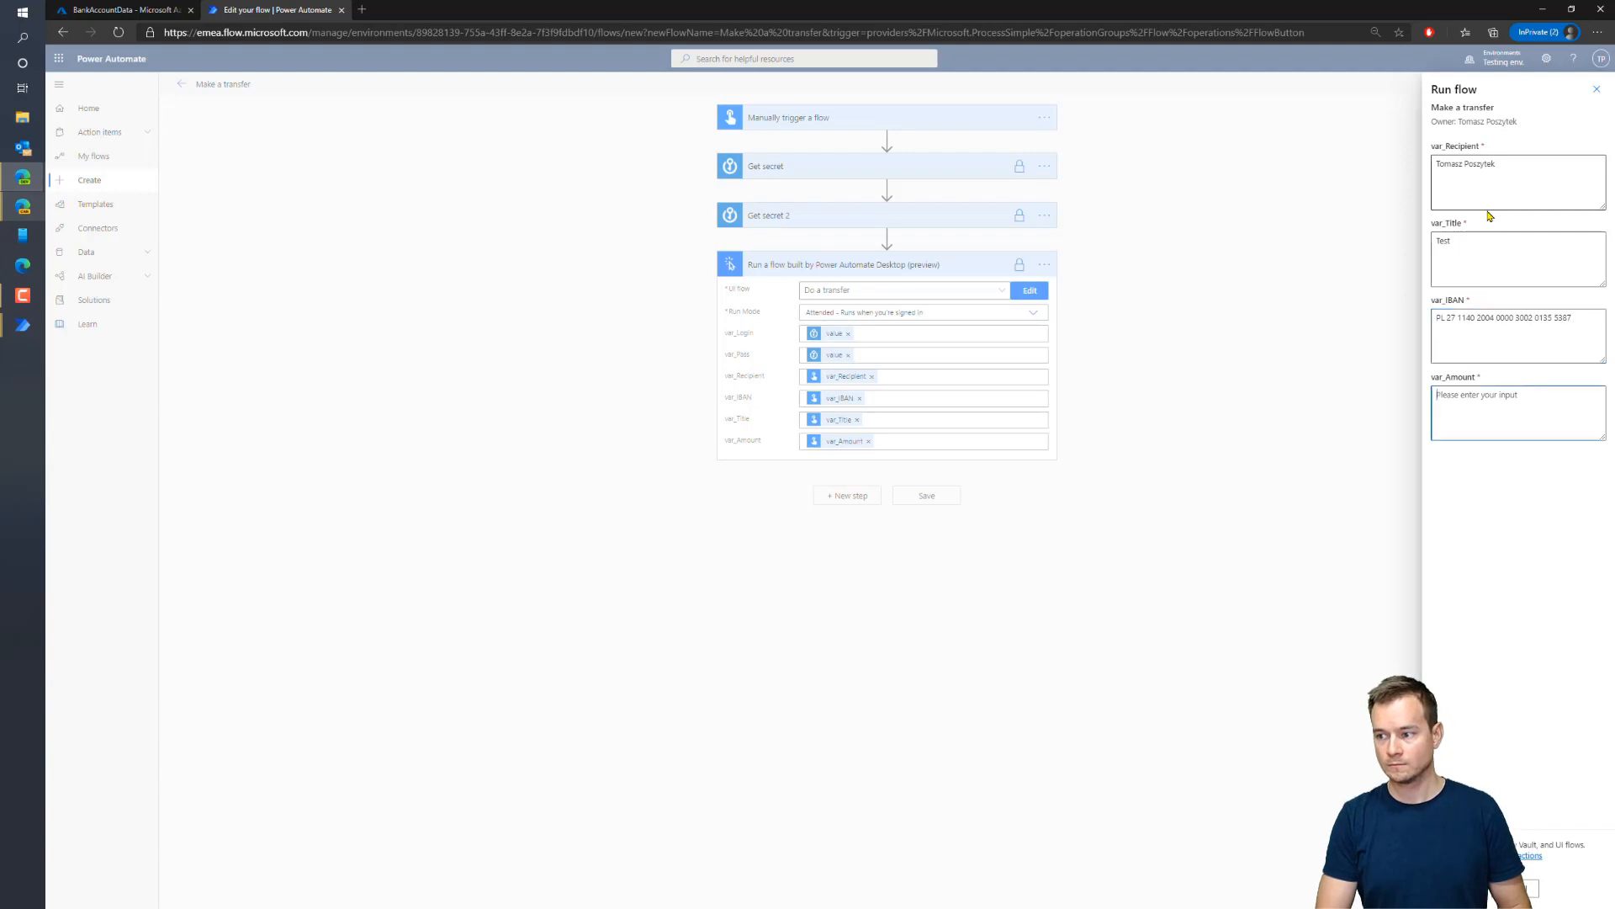
type("5000")
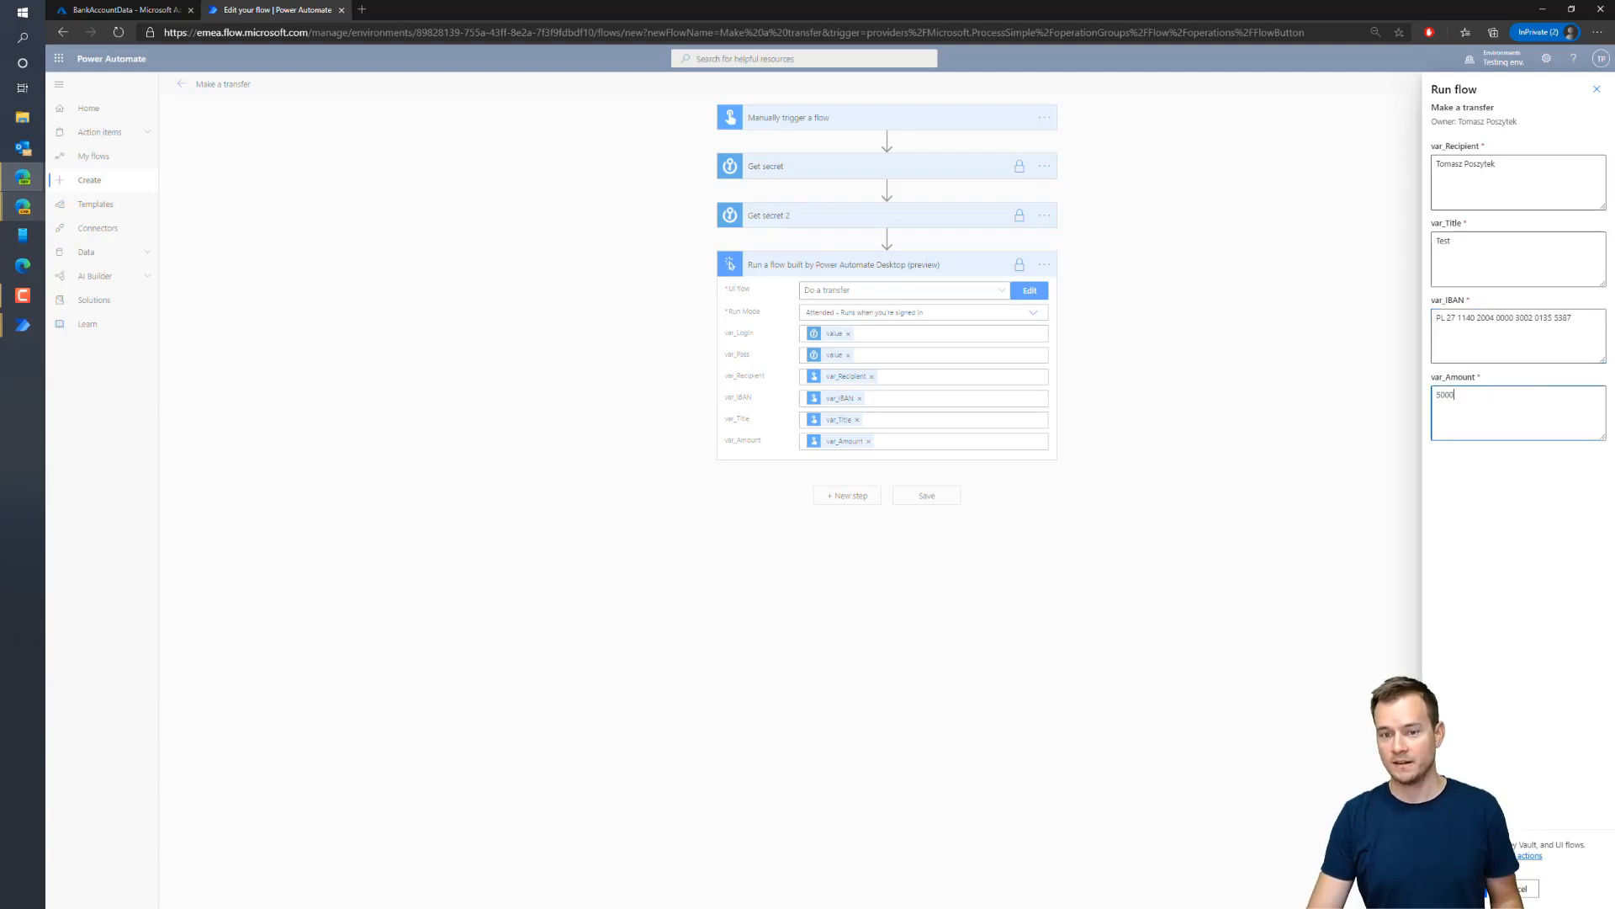
left_click(1462, 888)
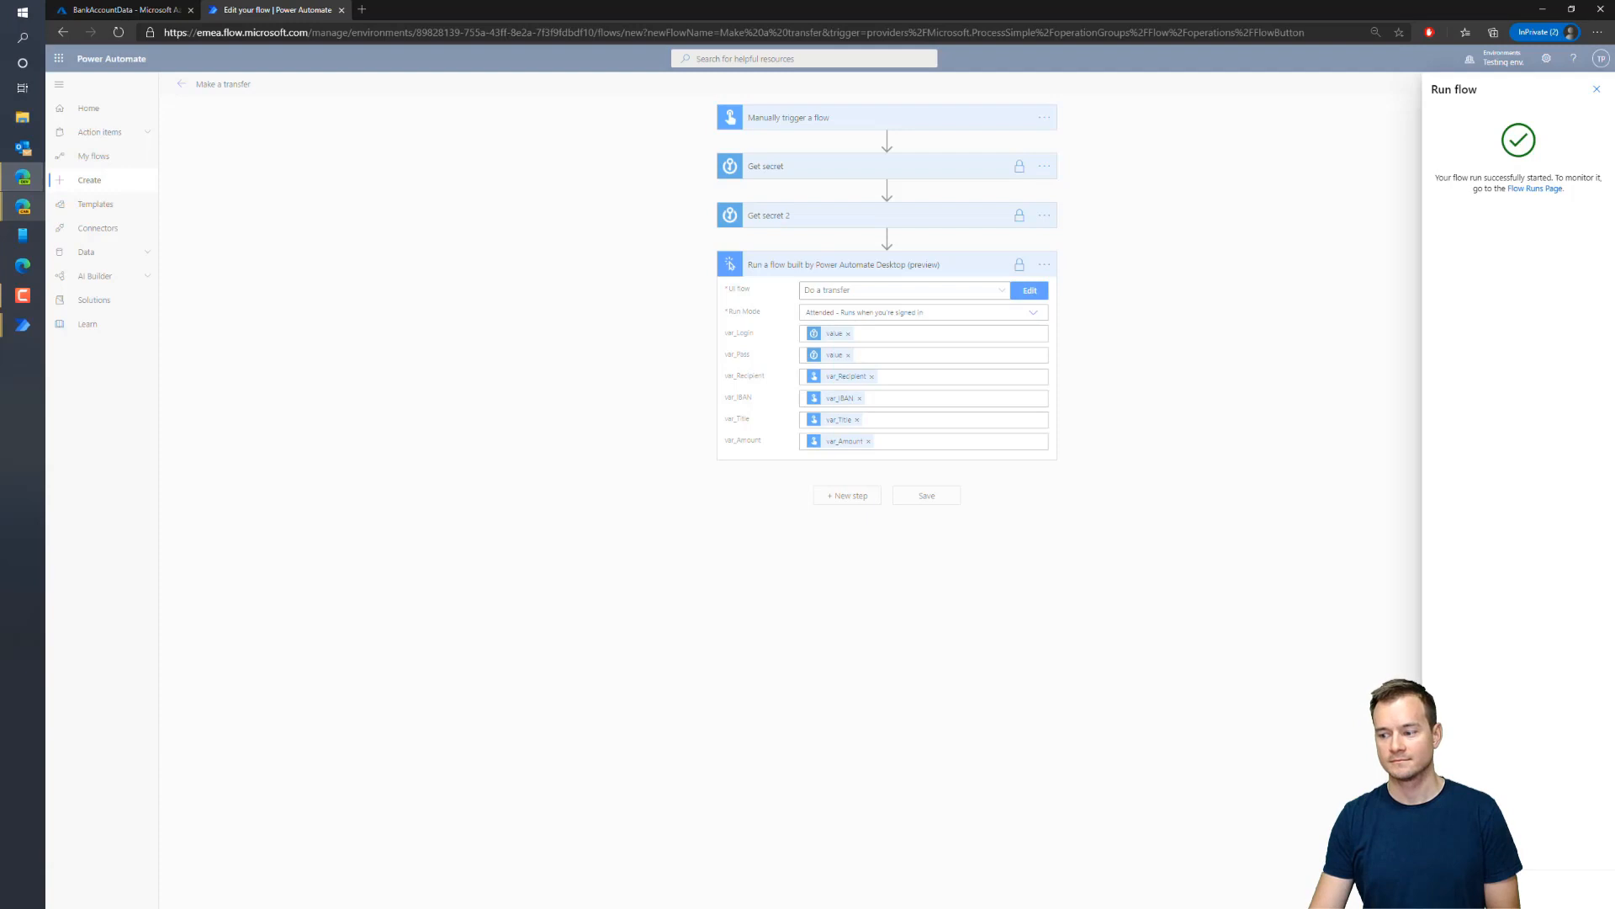
left_click(1462, 889)
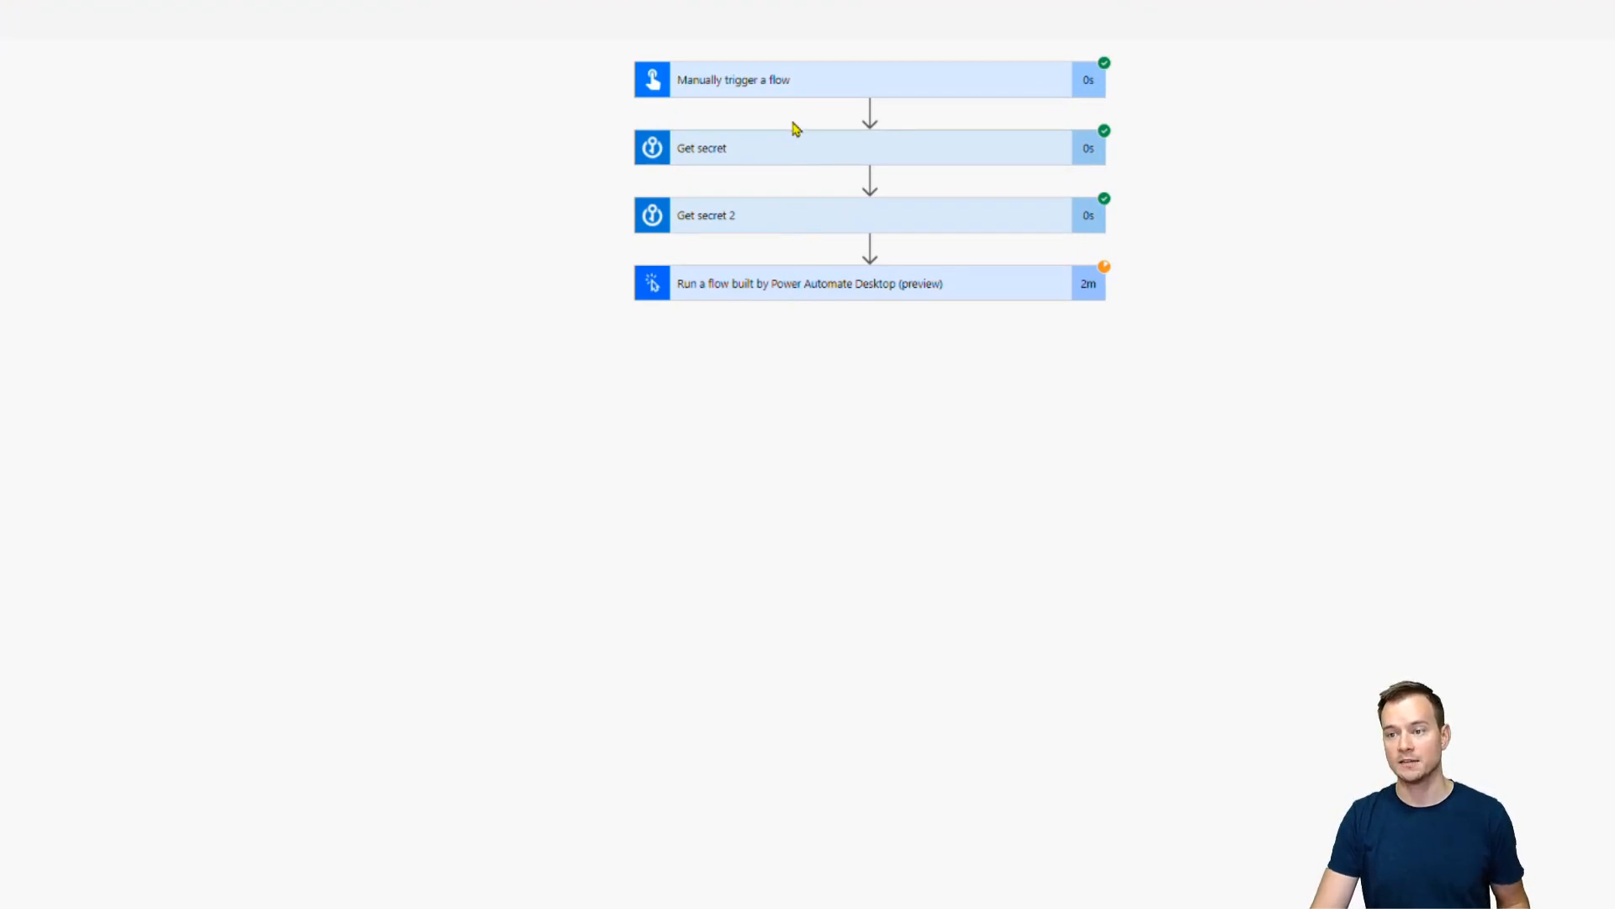
Expand the Get secret, Get secret 2 and desktop flow run cards to check their hidden inputs and outputs
left_click(794, 151)
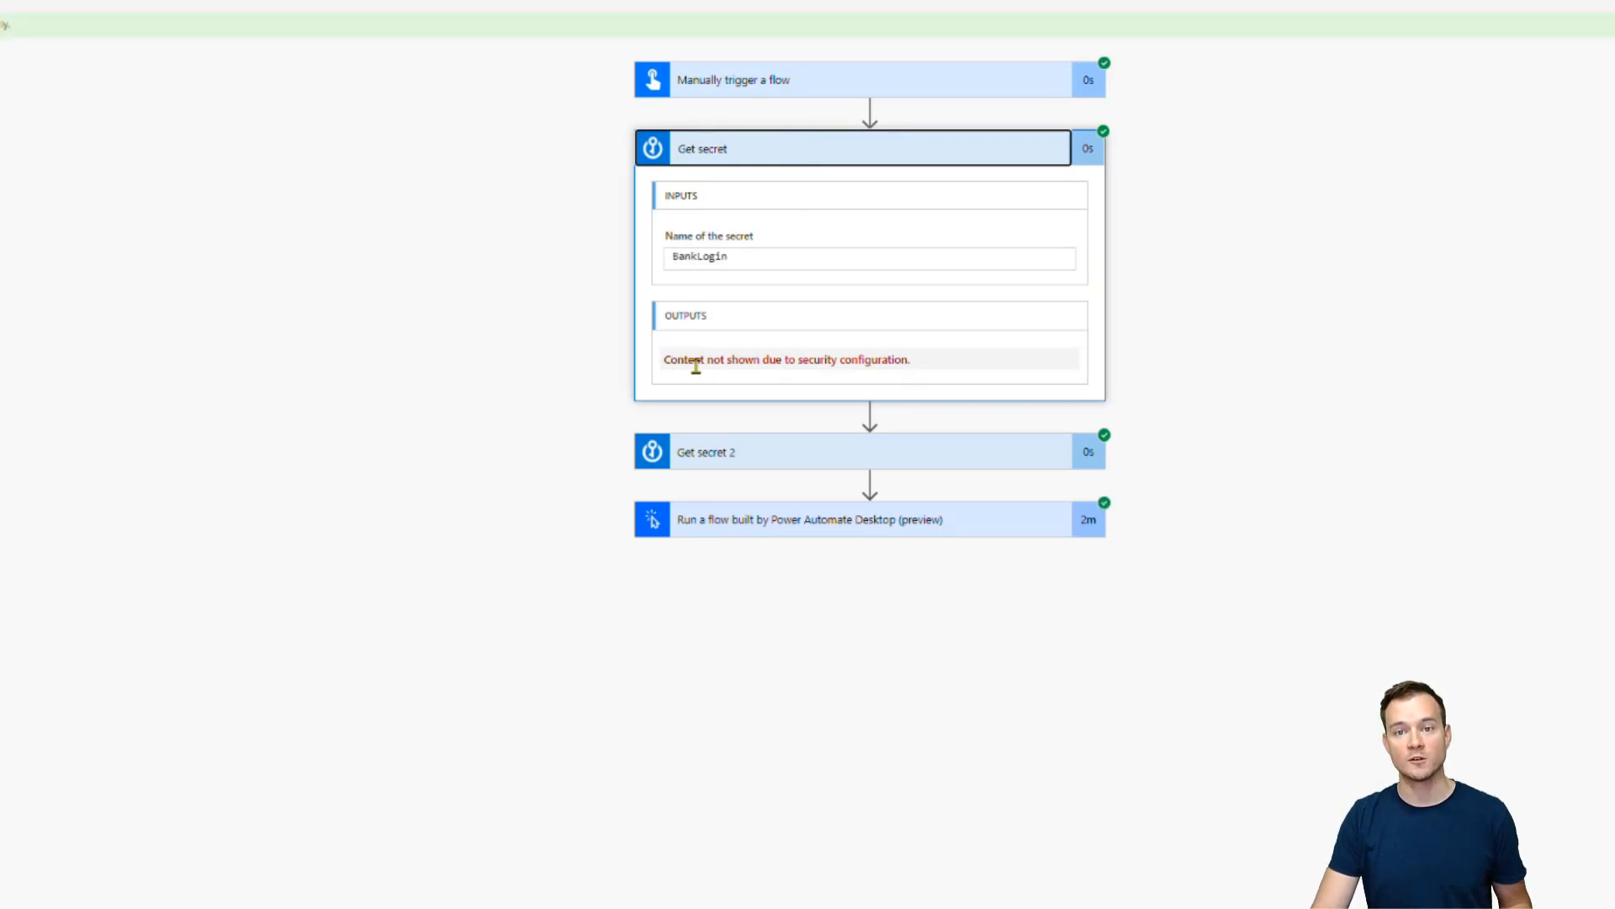
left_click(782, 463)
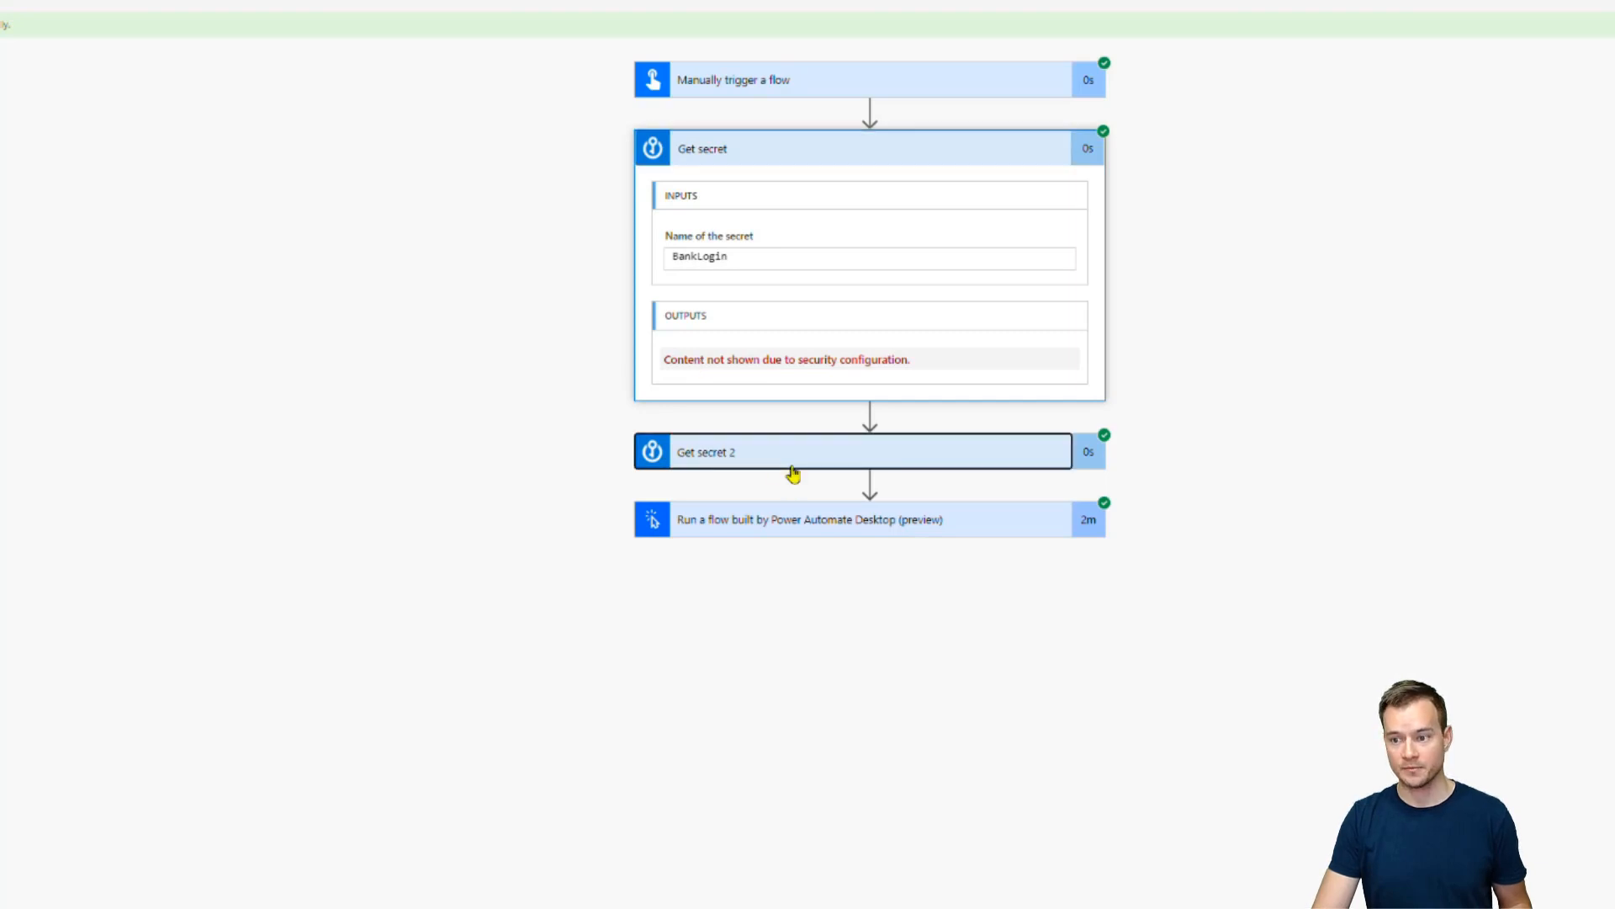
left_click(791, 757)
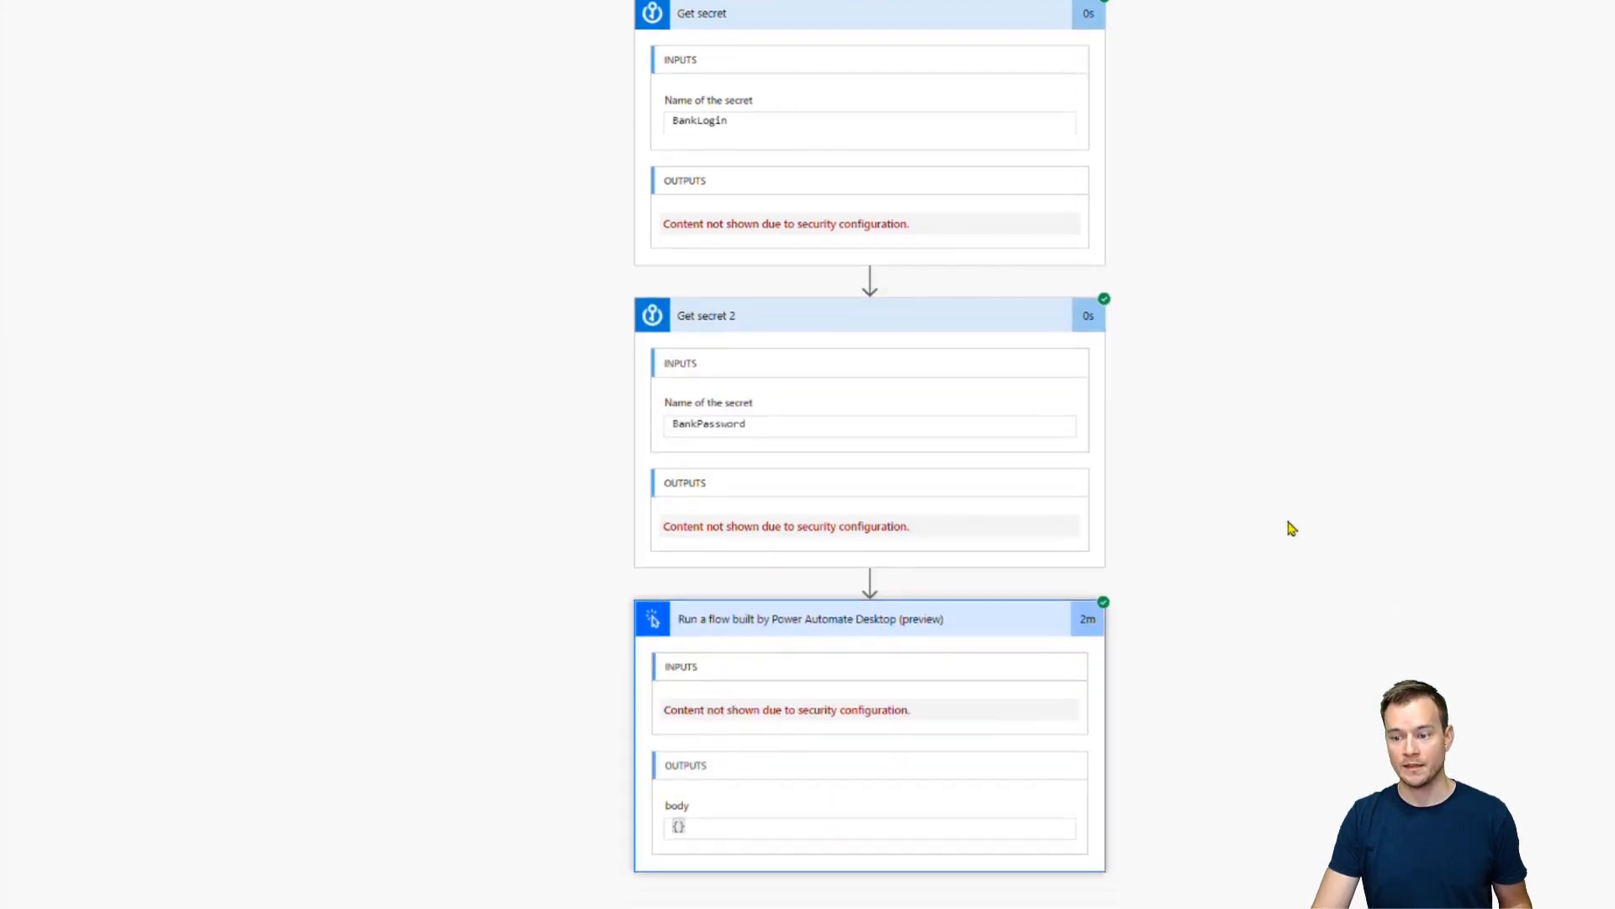